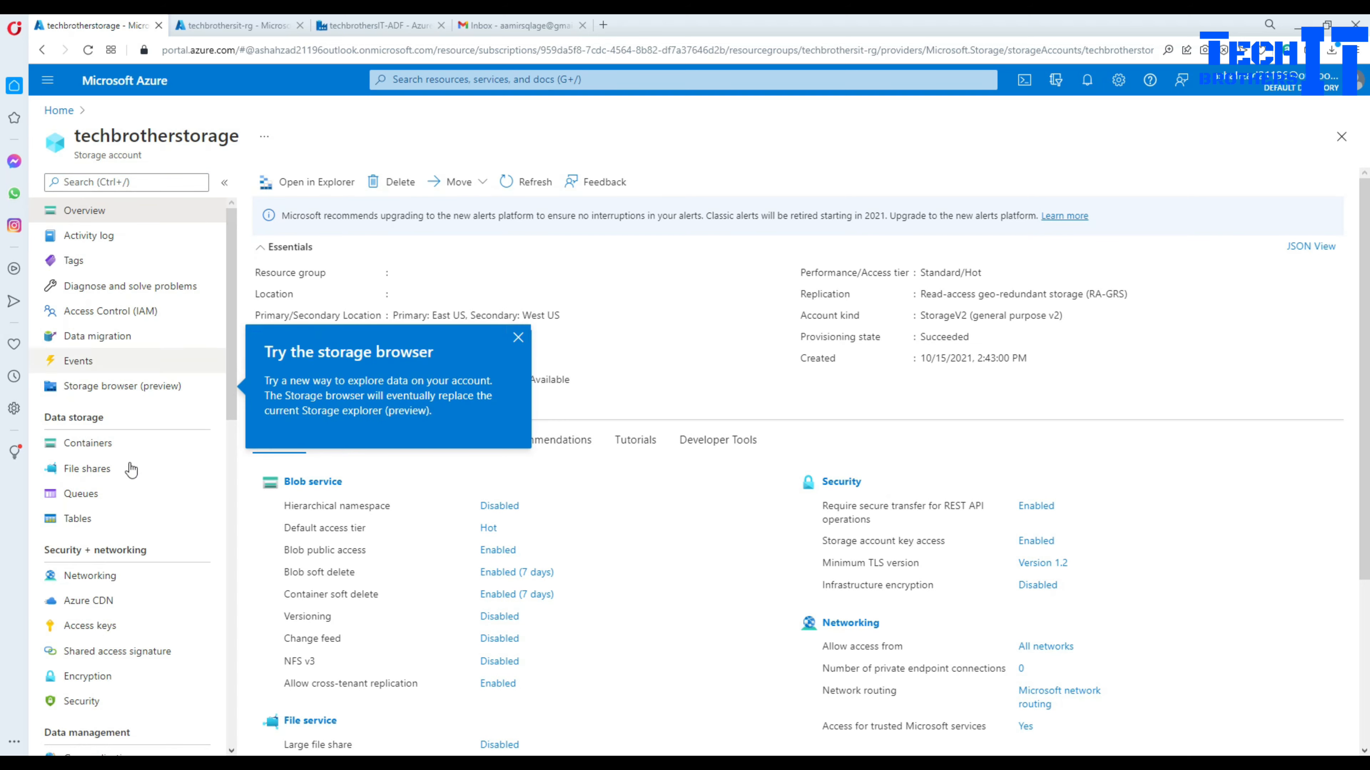
Step: Open the storage account's container list and check which files the input container holds
click(131, 452)
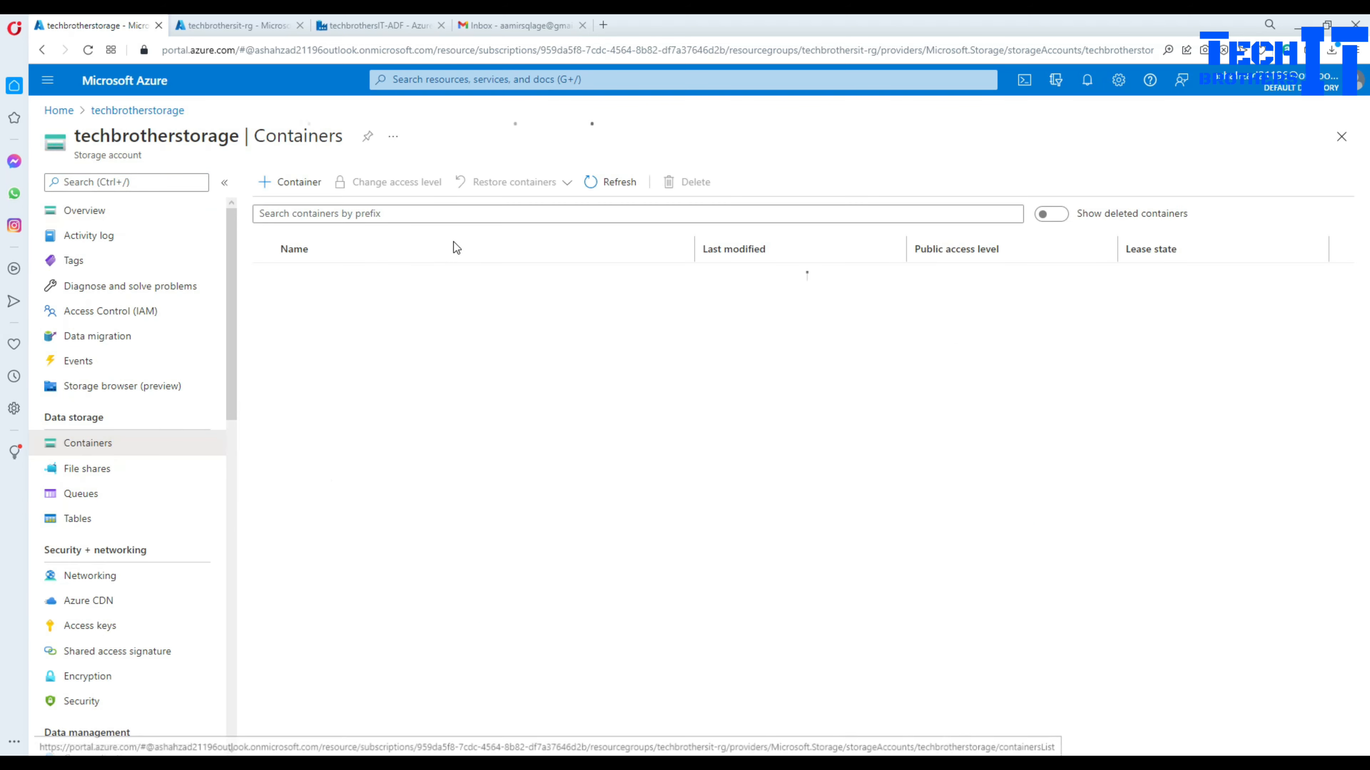
click(293, 301)
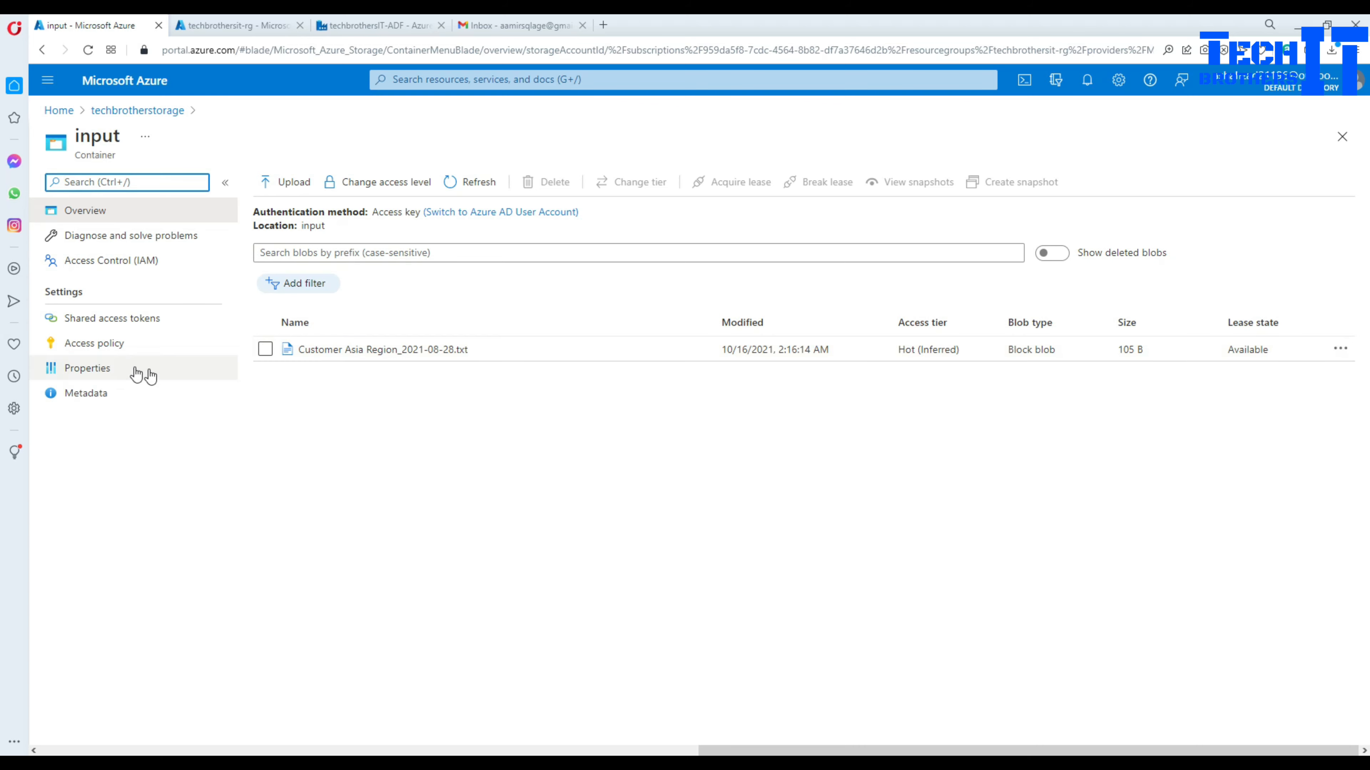
click(154, 113)
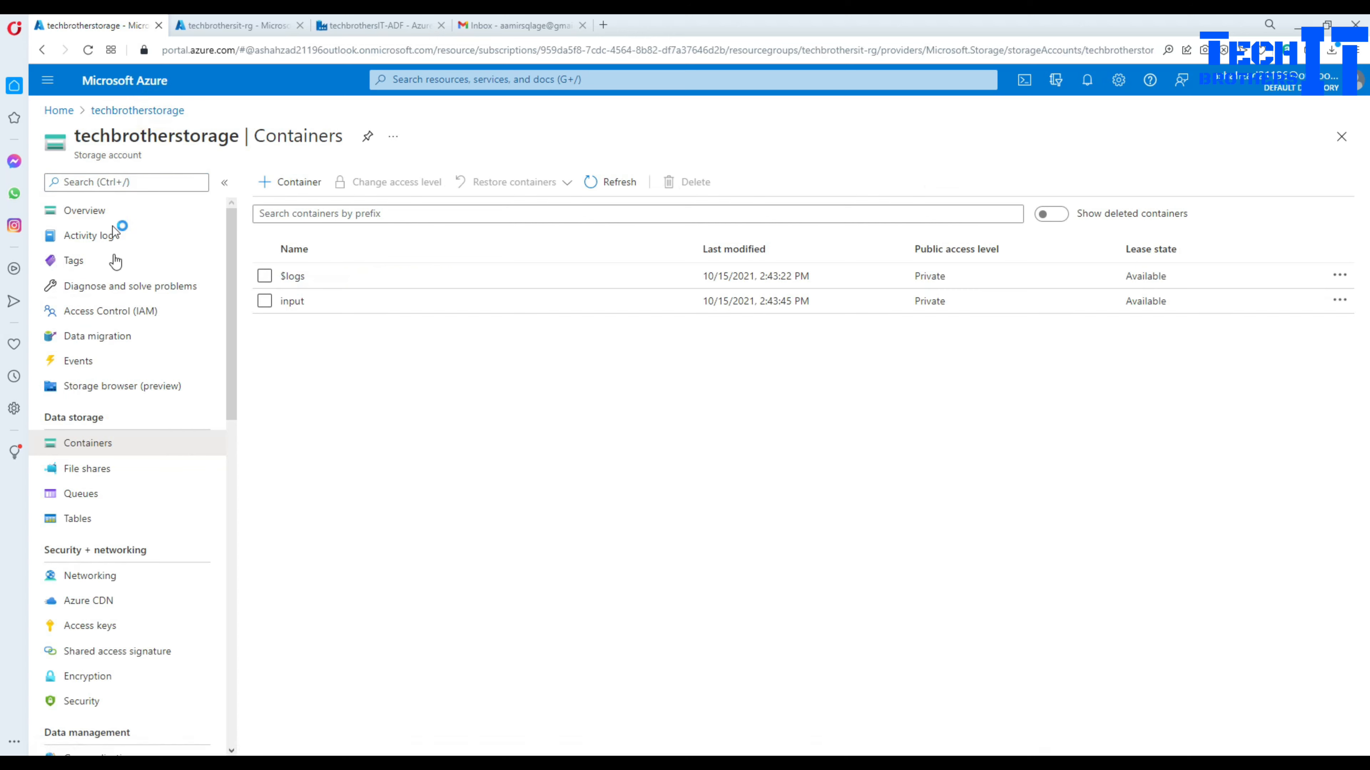
Step: Create a private container named output in the storage account
click(312, 193)
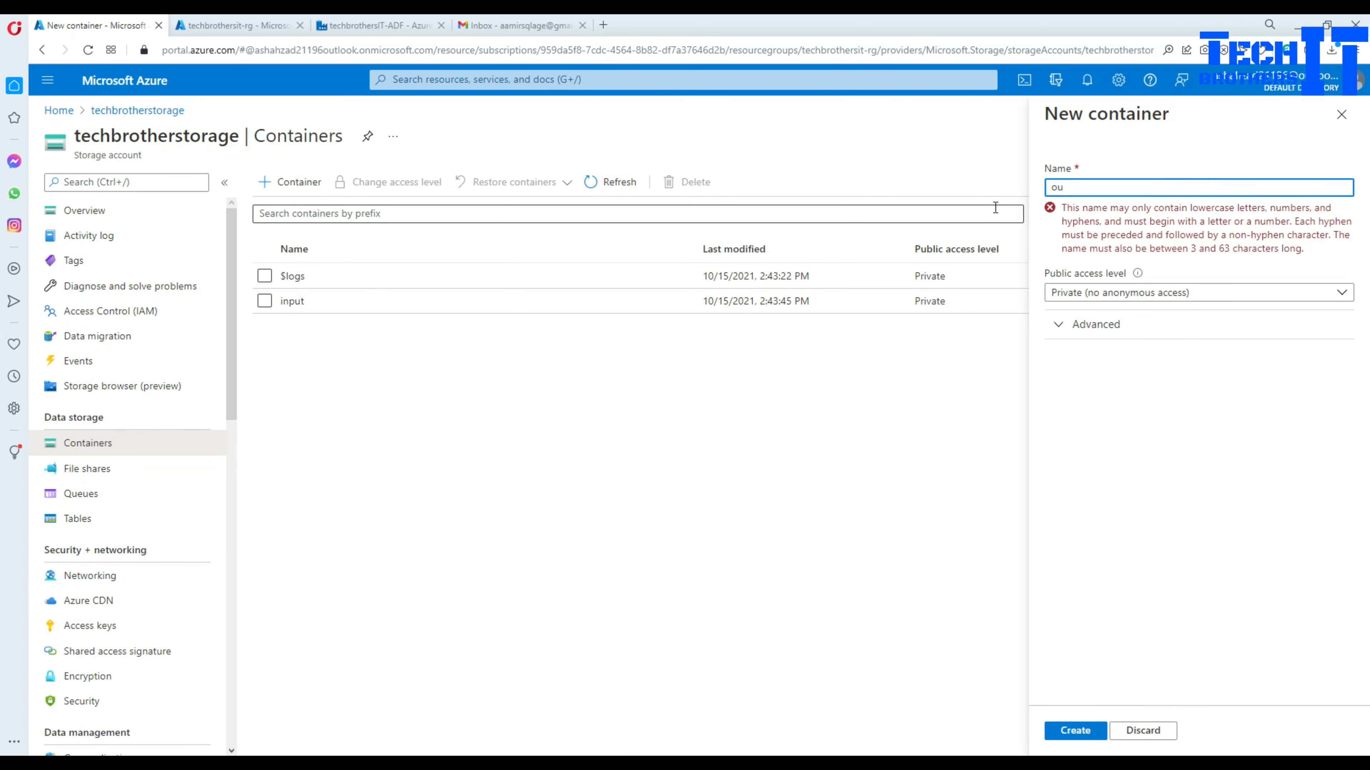
text(output)
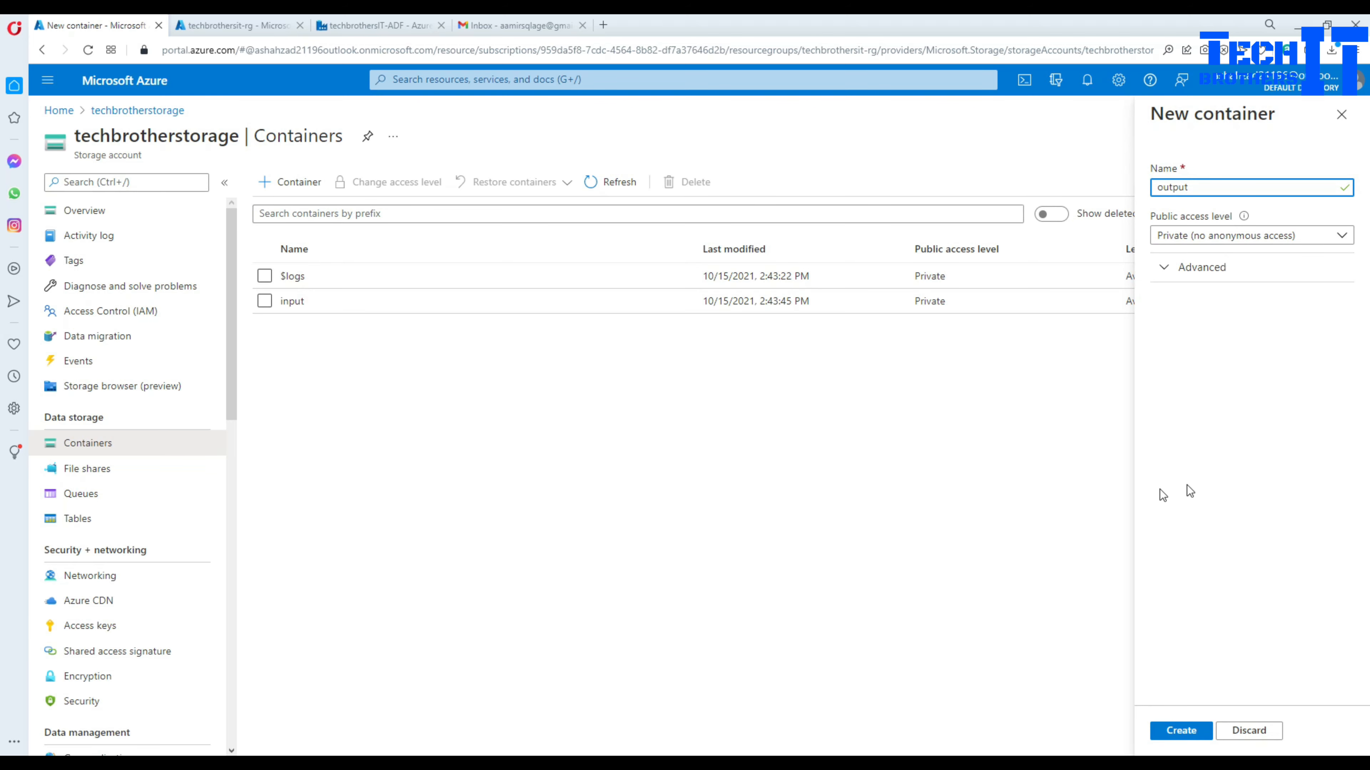
click(1172, 735)
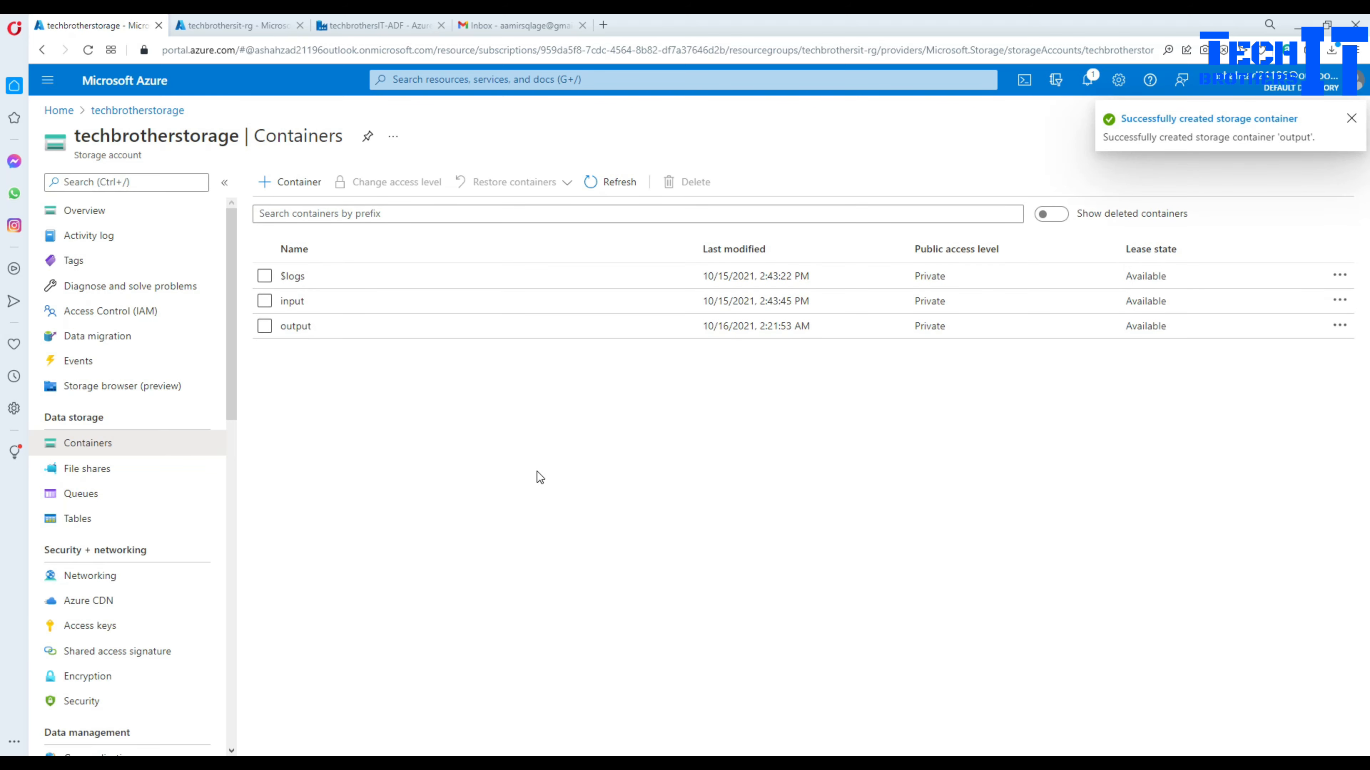
Step: Review the source file in the input container again and return to the container list
click(294, 302)
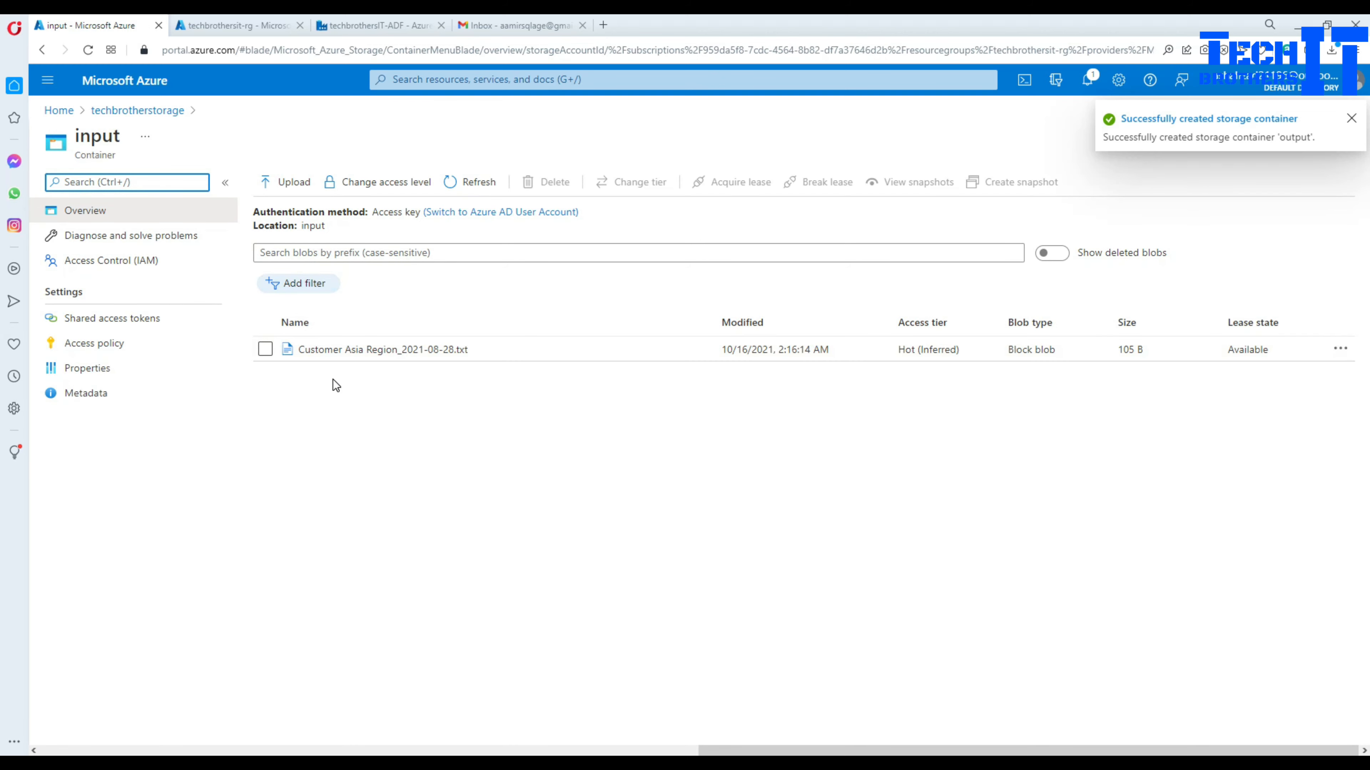
click(136, 111)
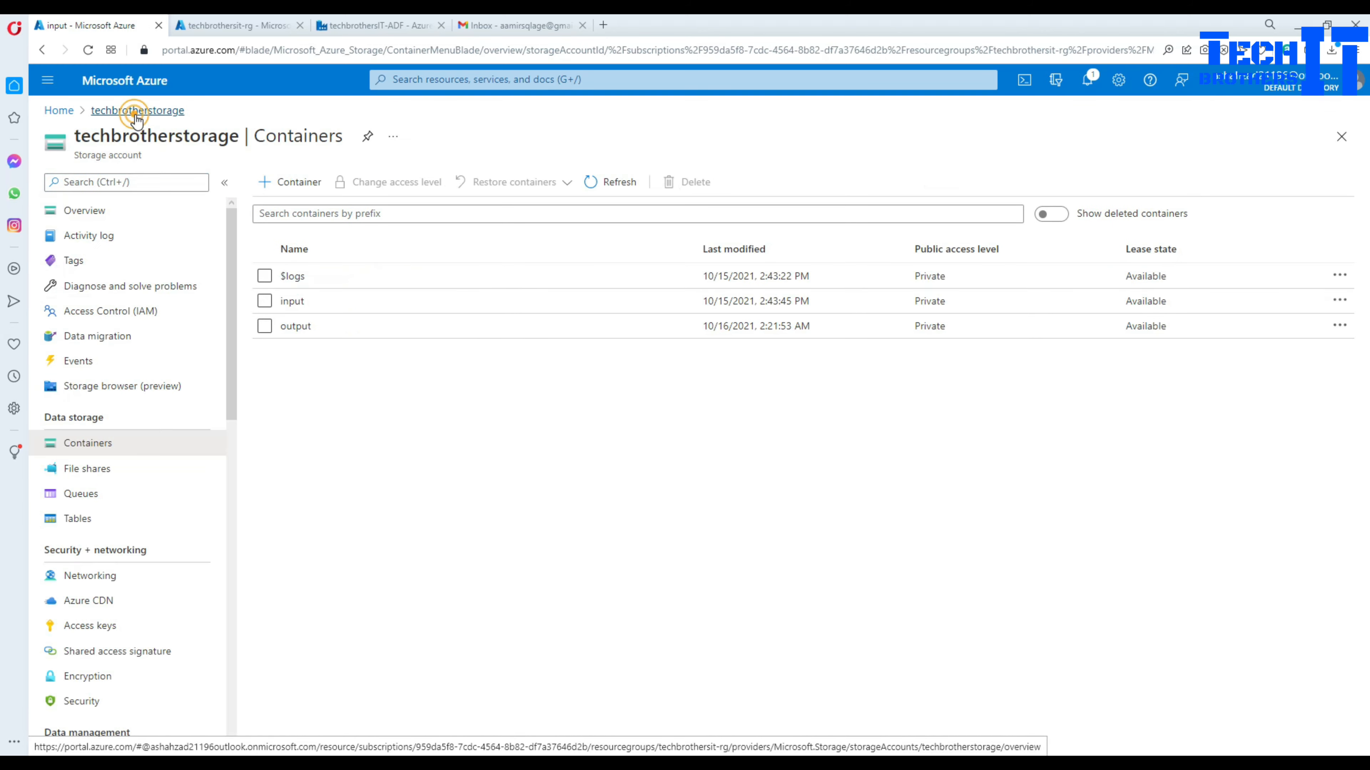
click(302, 303)
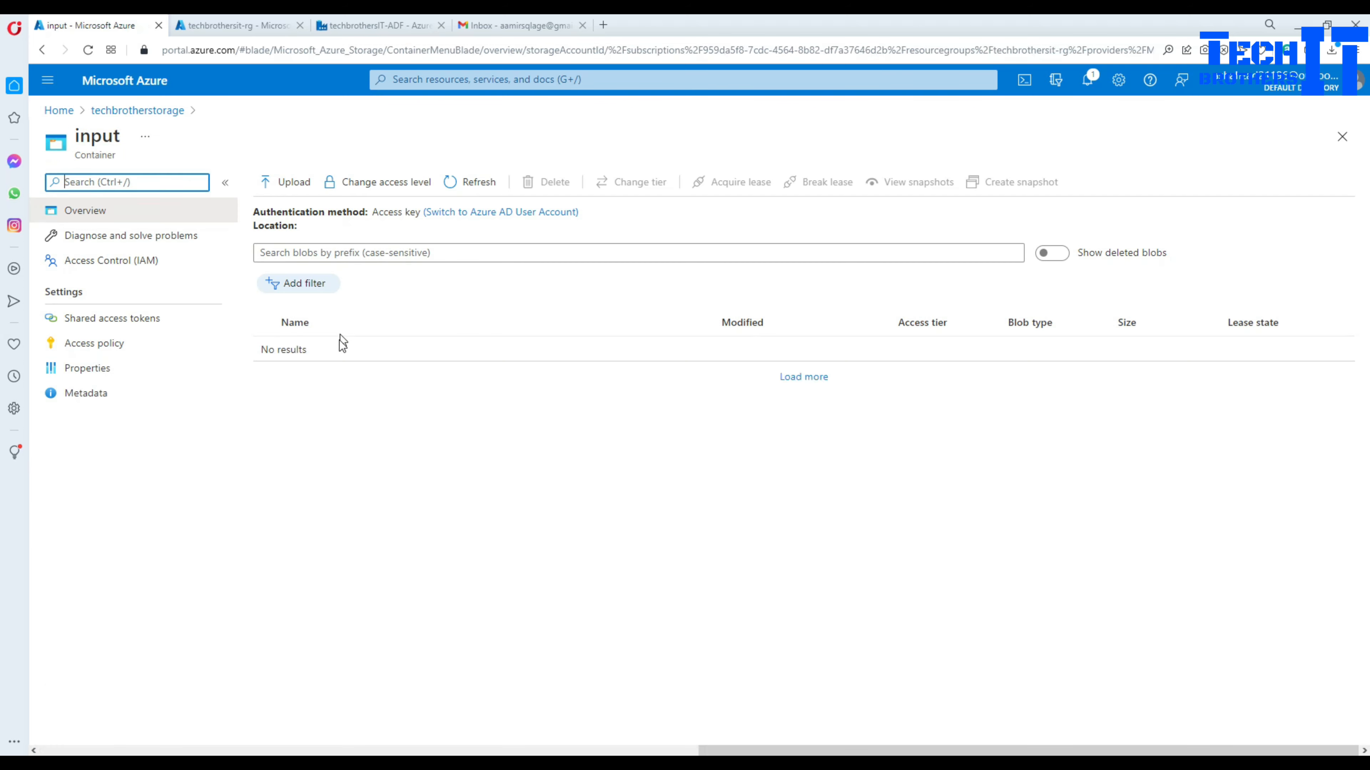
click(135, 112)
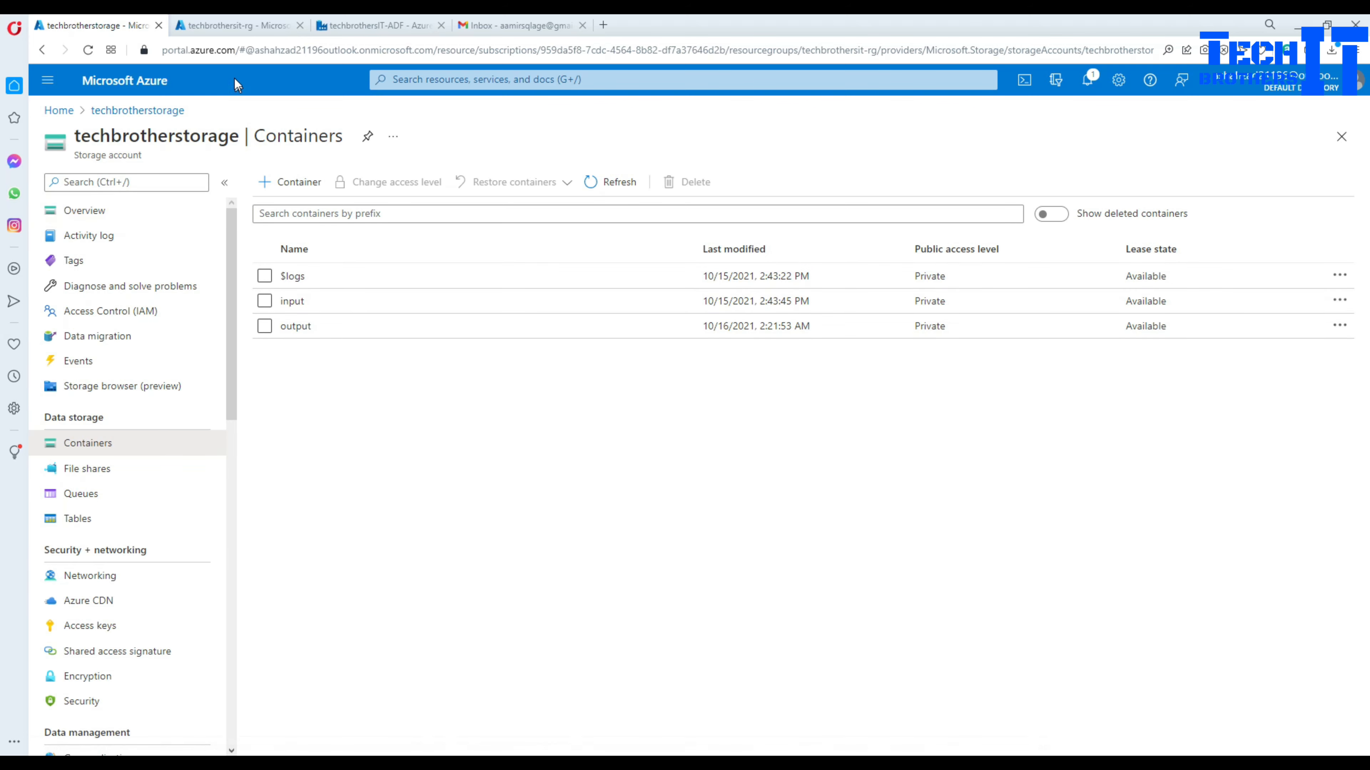
Step: Switch to the techbrothersIT-ADF data factory and create a new pipeline named pl_LoadCustomerFile
click(244, 27)
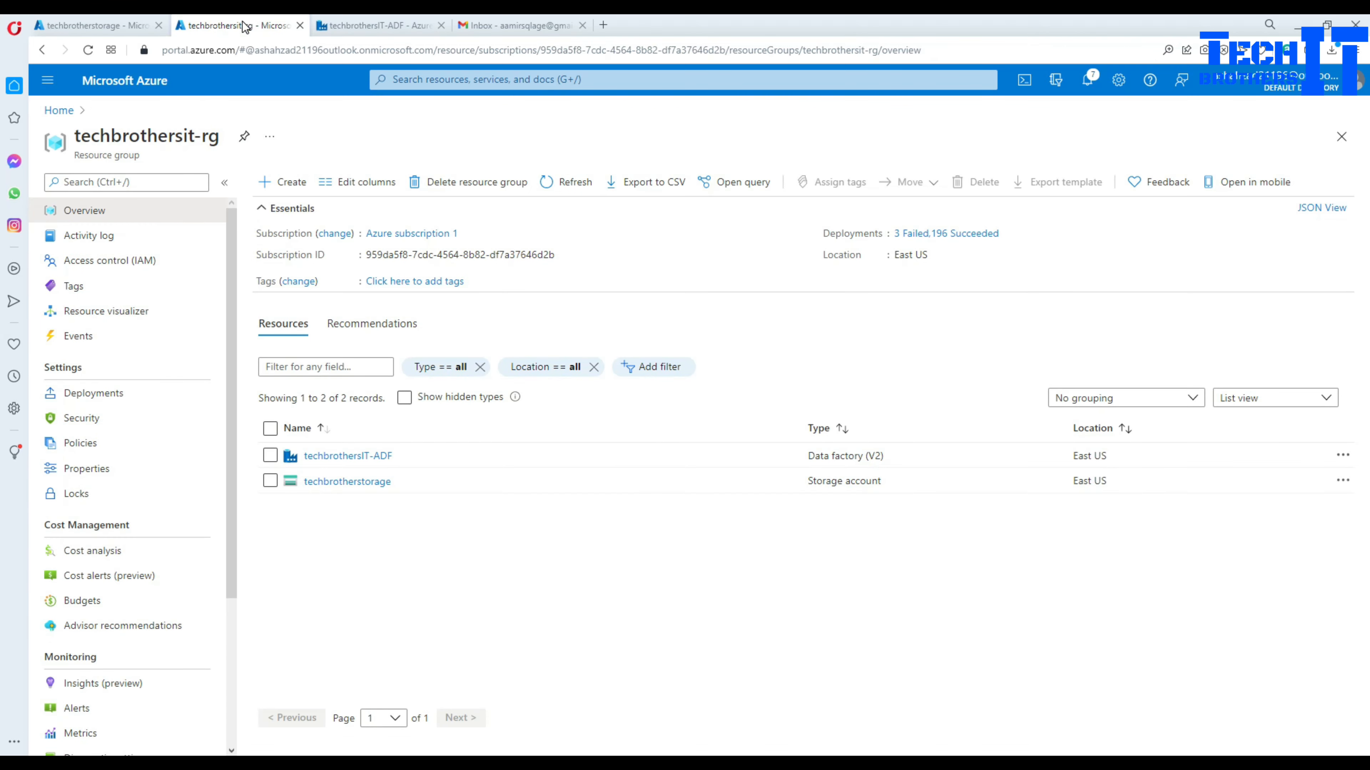
click(372, 25)
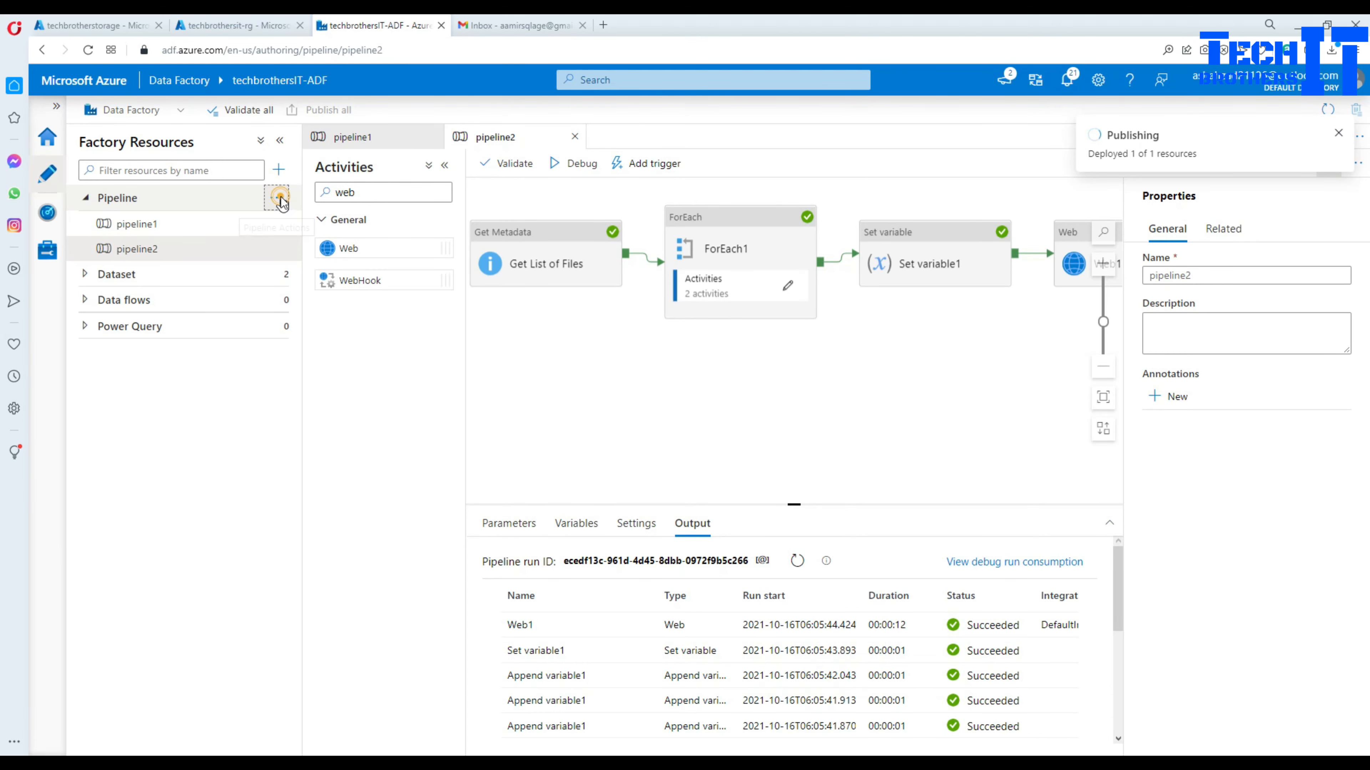
click(286, 199)
click(307, 223)
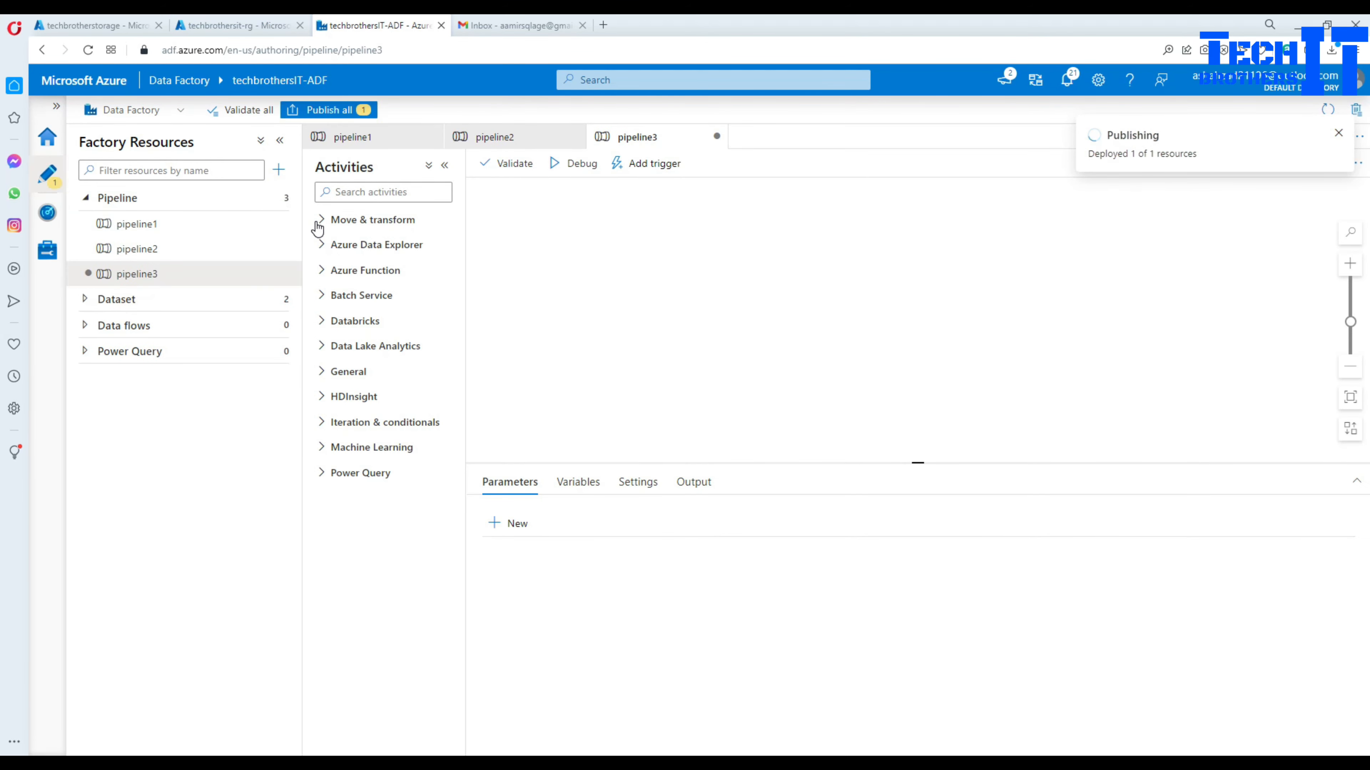
click(1197, 275)
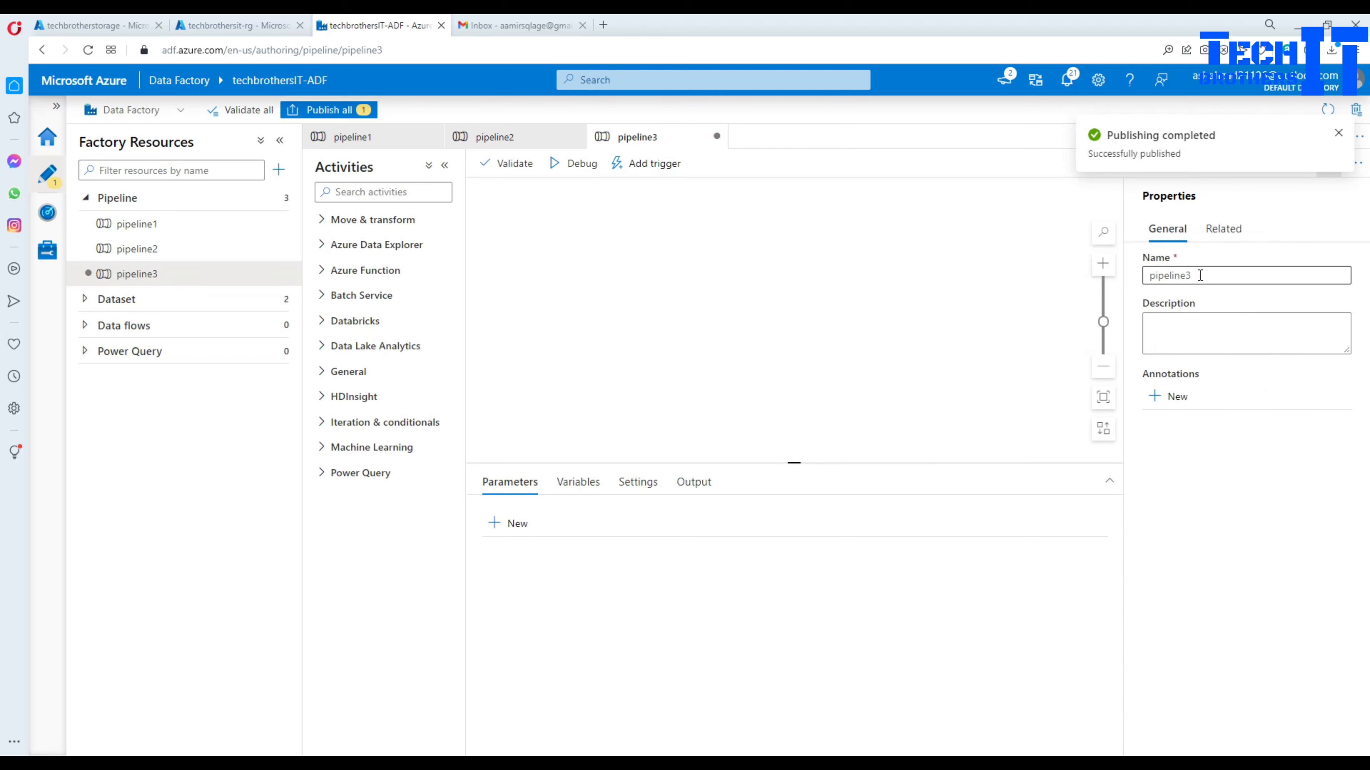
double_click(1199, 275)
text(p)
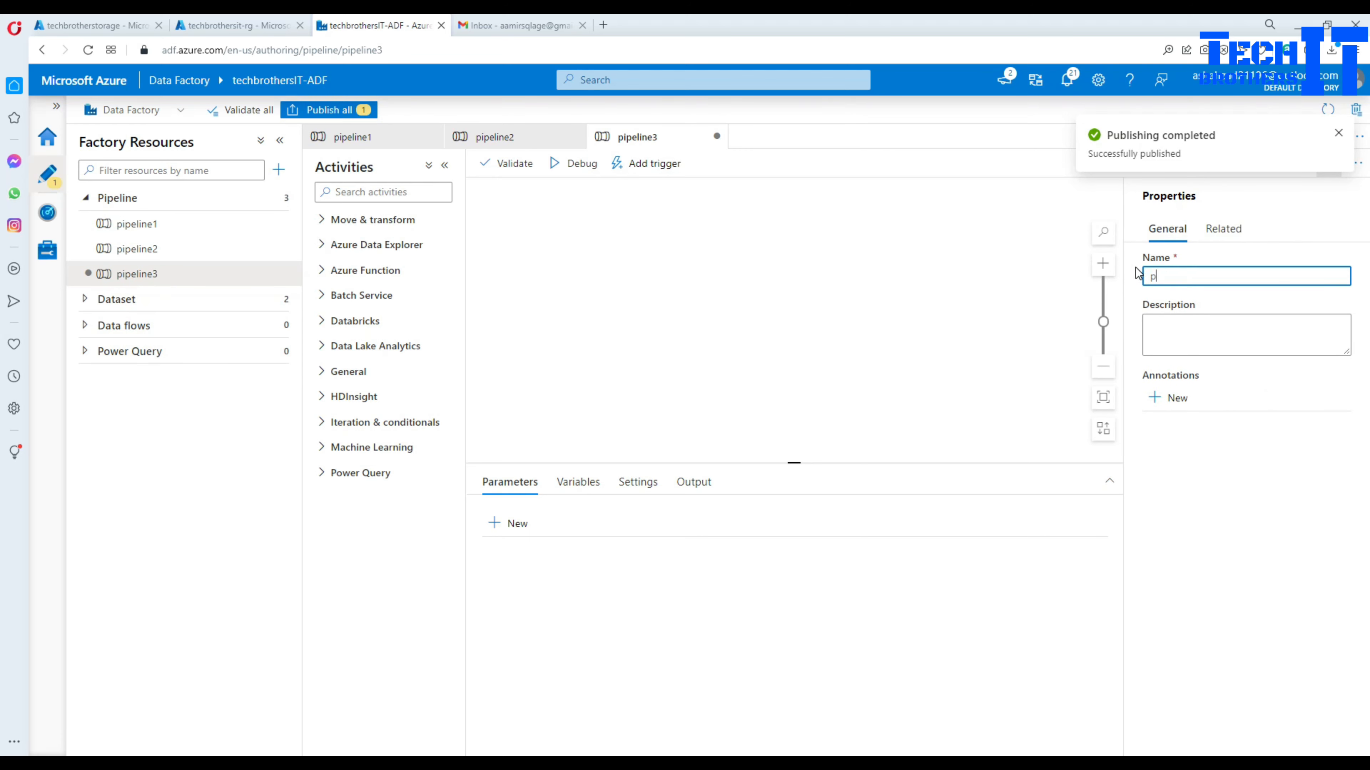
text(l_LoadCustomerFile)
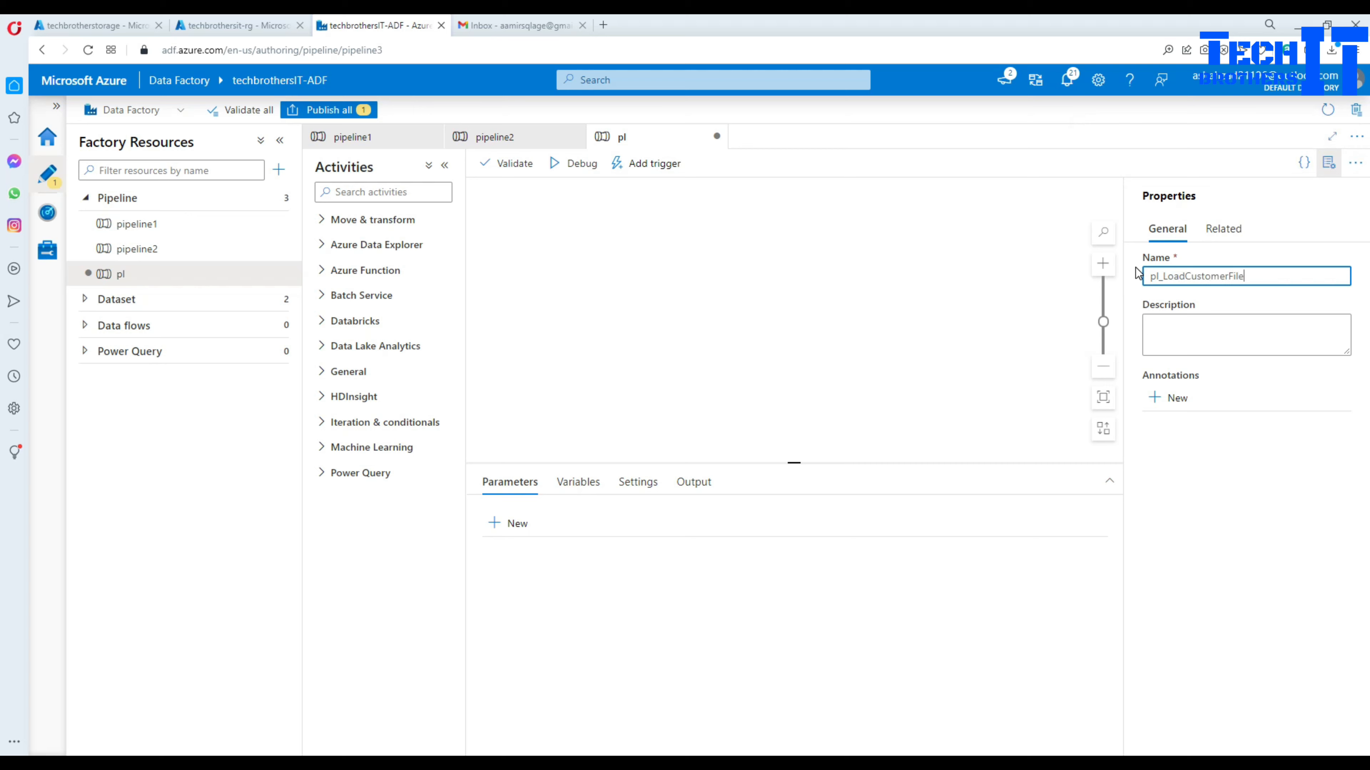
Step: Find the Copy data activity and add it to the pipeline canvas
click(412, 192)
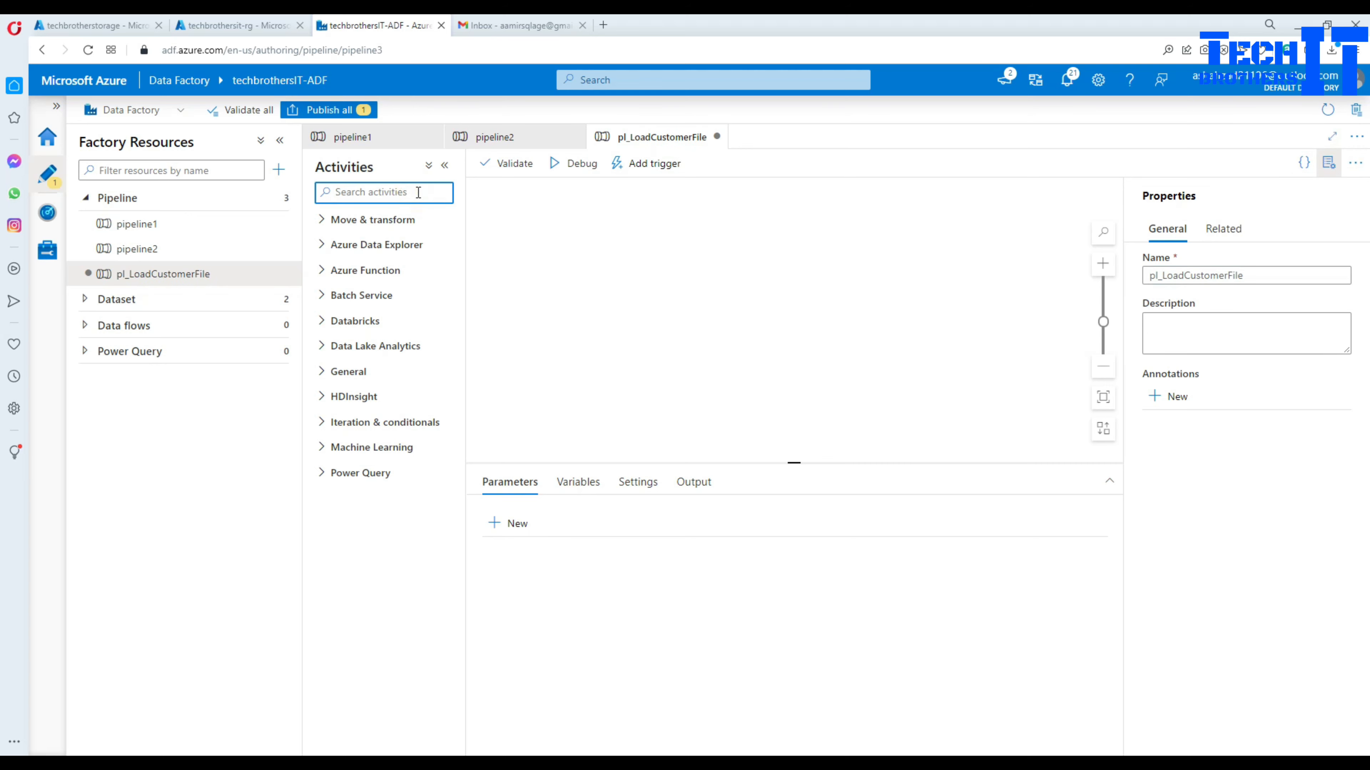
text(copy)
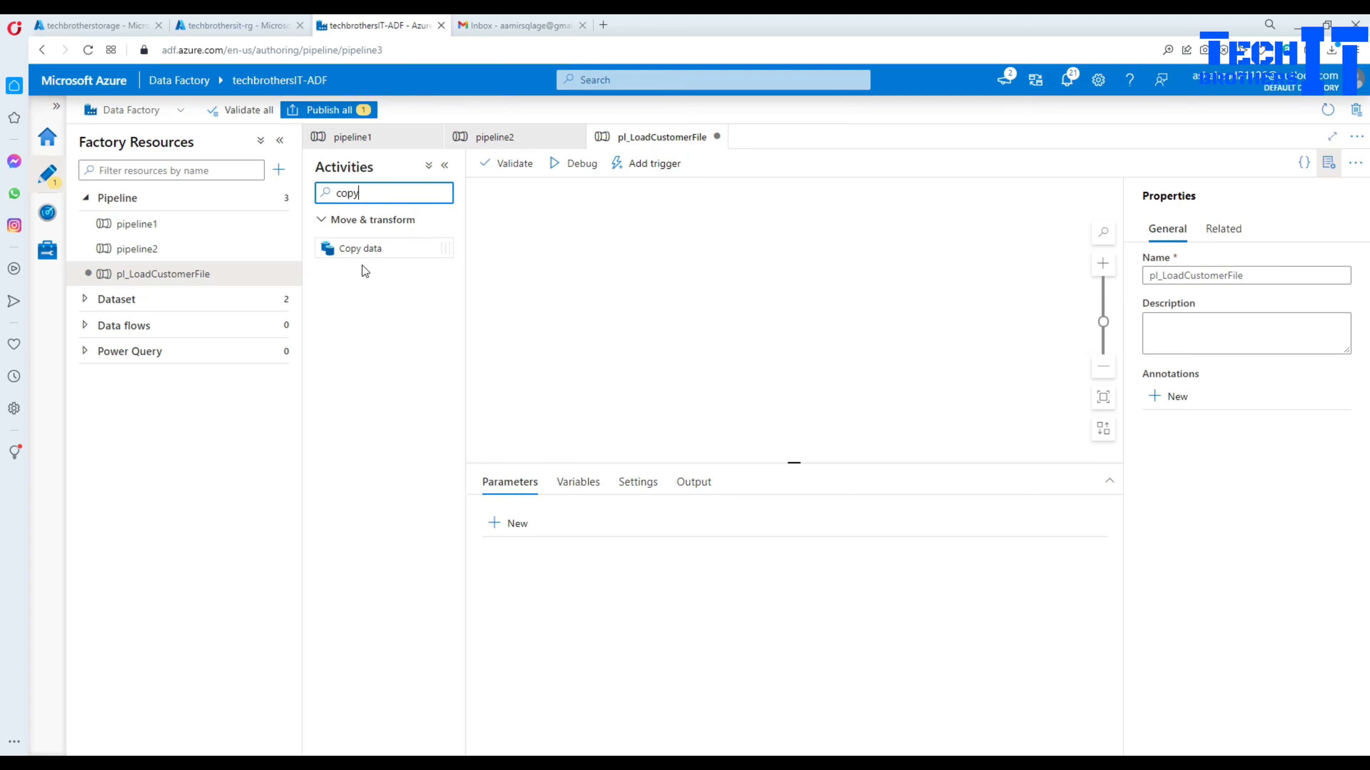
drag(357, 247, 590, 243)
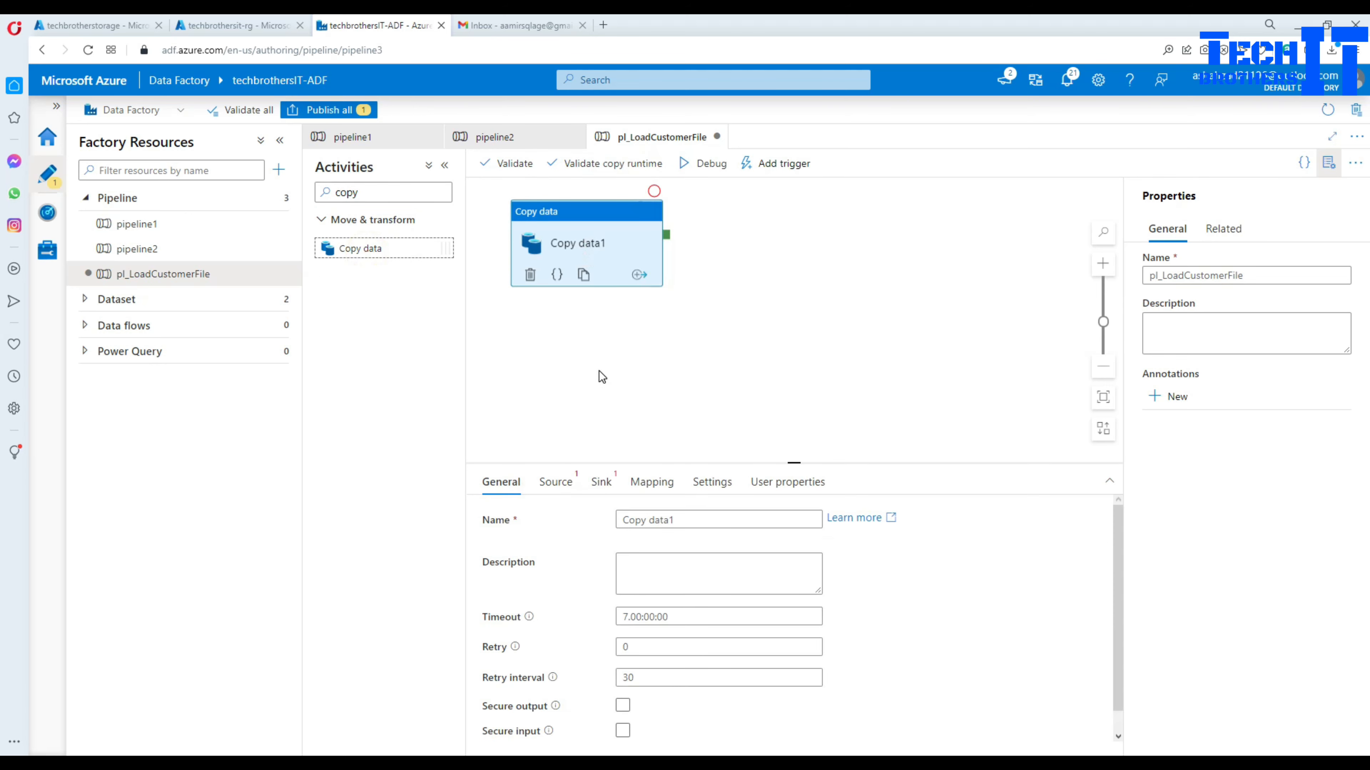
Step: Start a new source dataset for the copy activity using Azure Blob Storage and the DelimitedText format
click(555, 482)
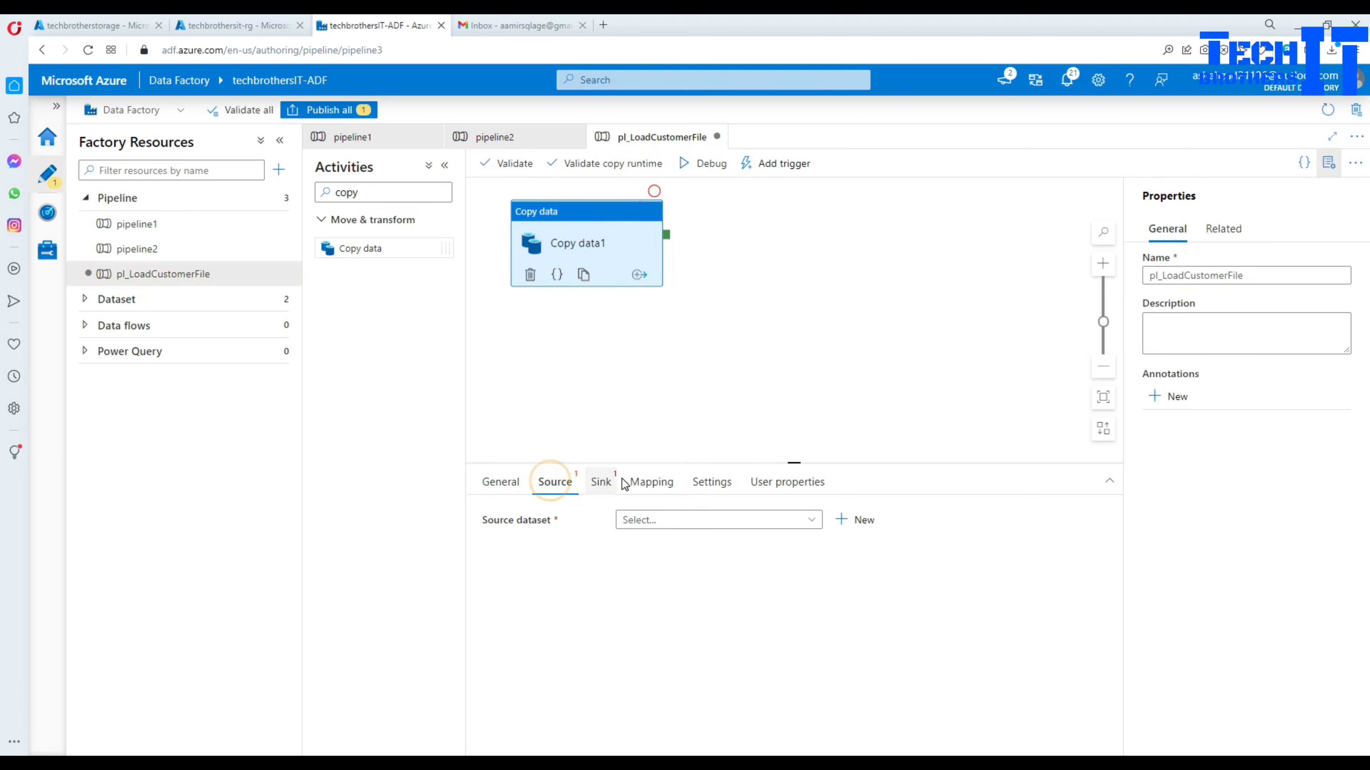
click(859, 523)
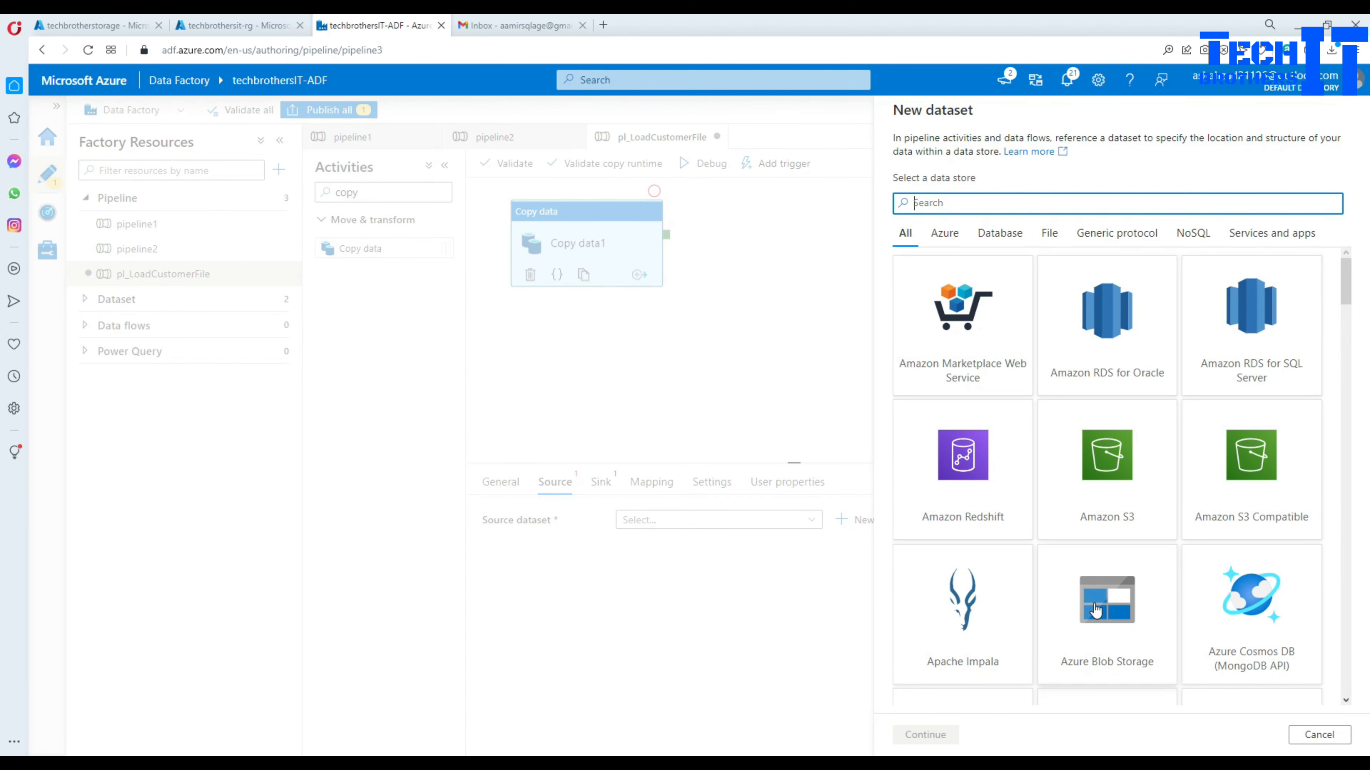
click(1095, 609)
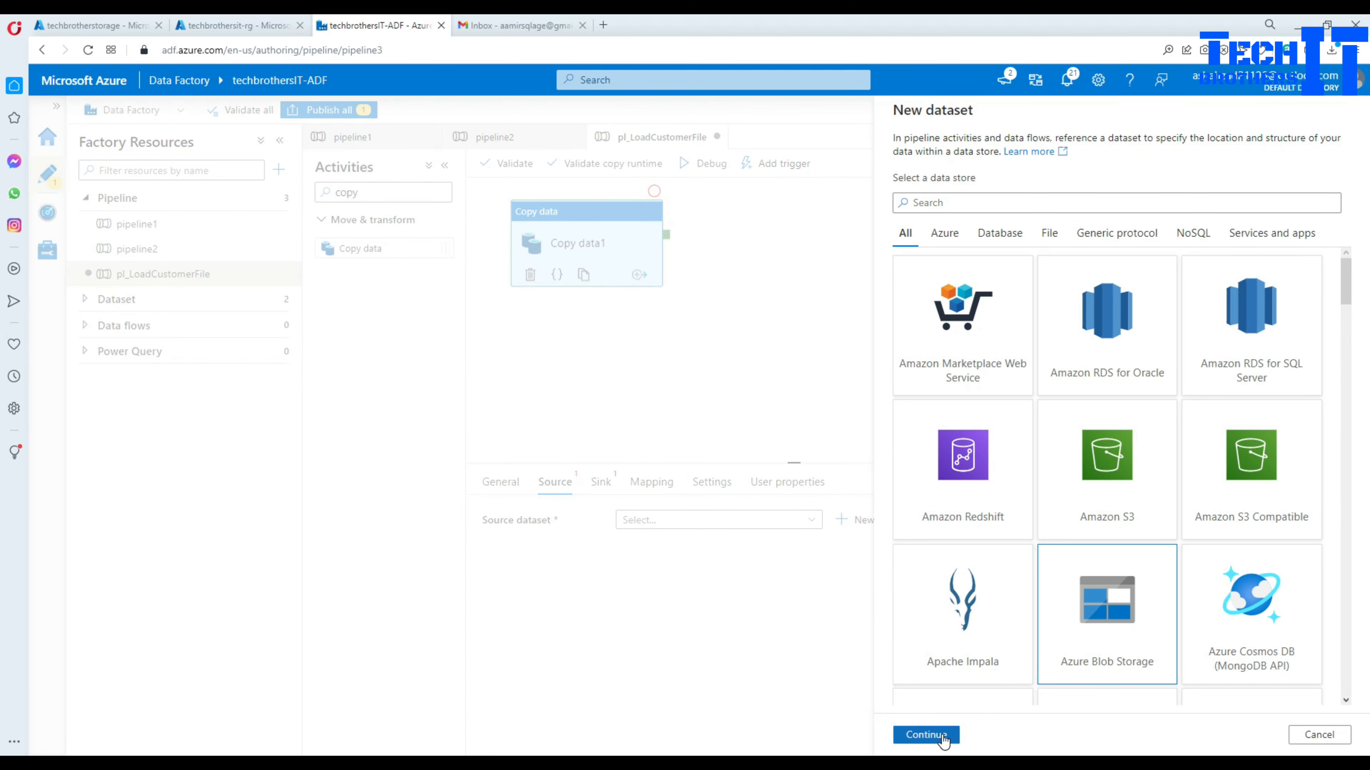
click(930, 738)
click(1226, 285)
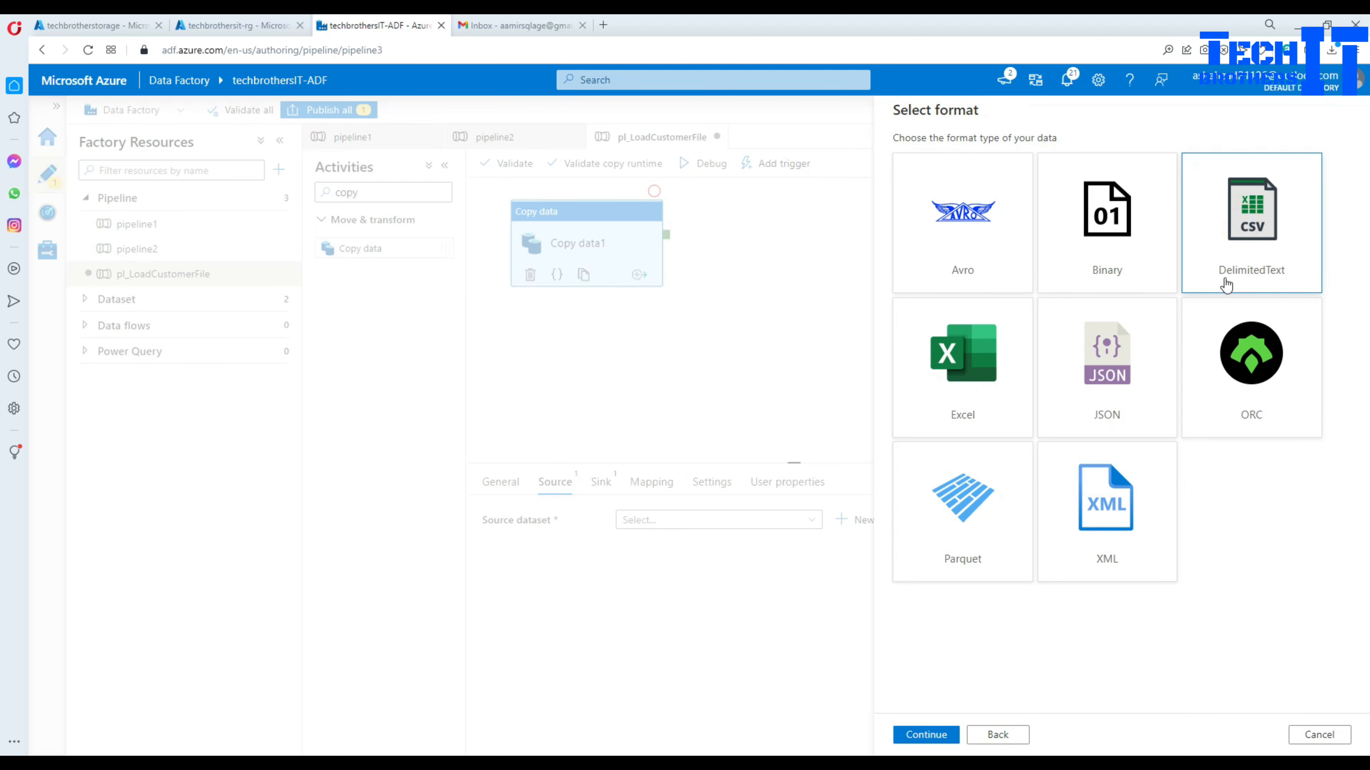
click(925, 736)
Step: Name the new source dataset ds_source_customer
click(976, 157)
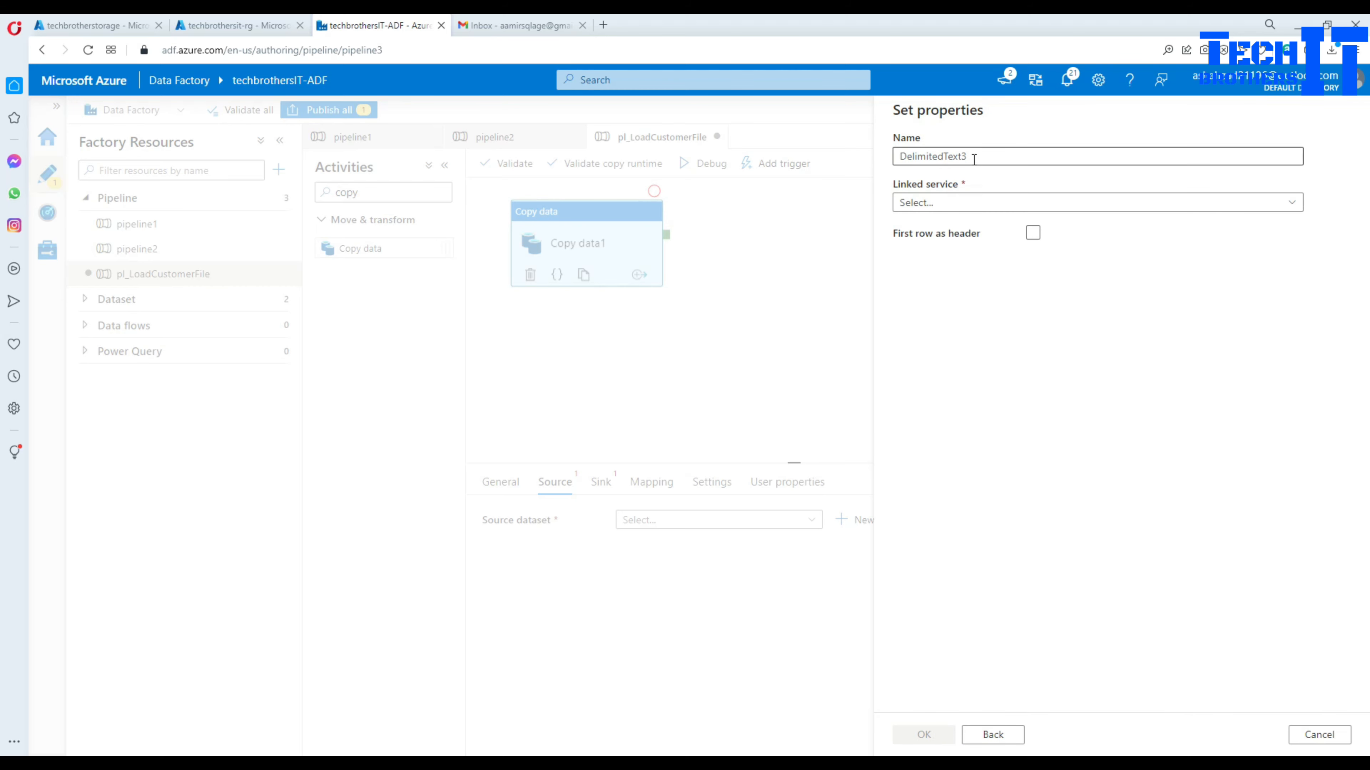
drag(978, 157, 863, 168)
text(ds_source_customer)
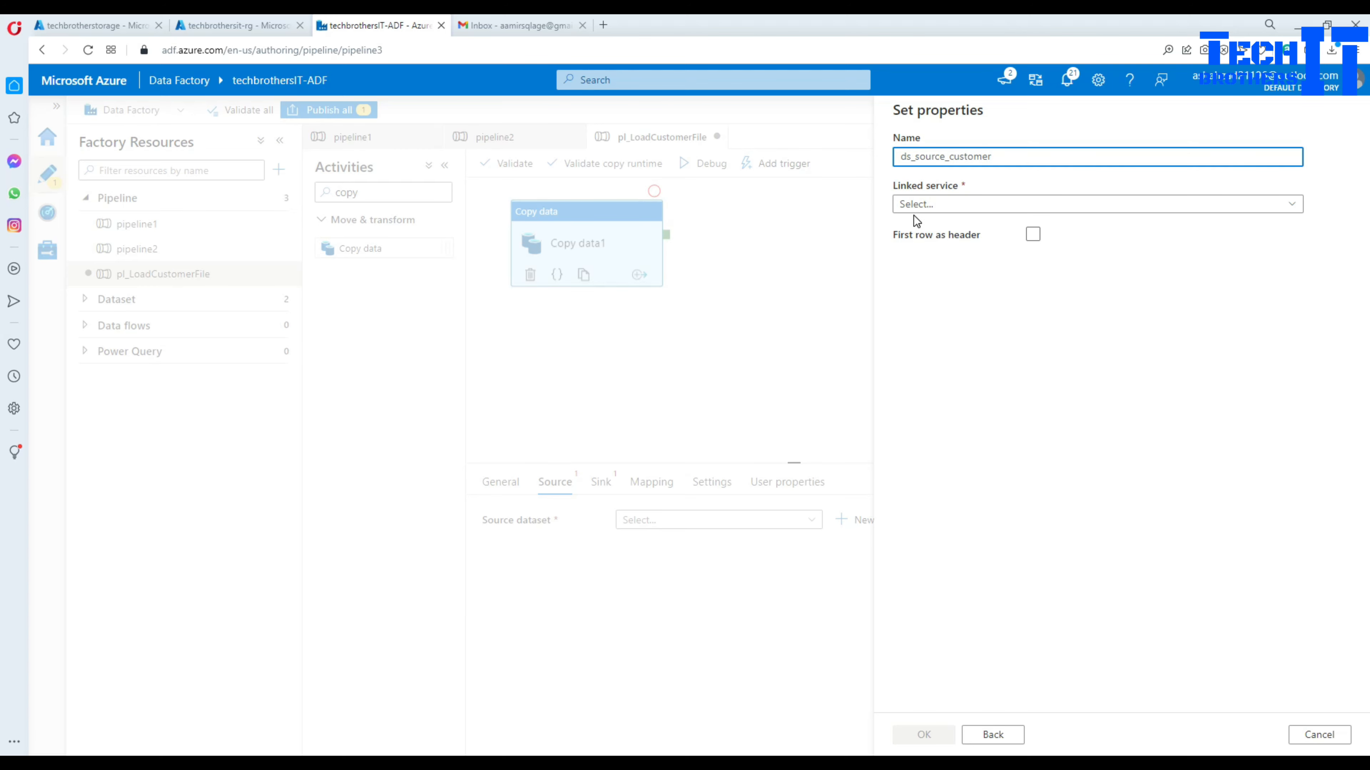
Step: Create a new Blob Storage linked service for the dataset, using Azure subscription 1 and the techbrotherstorage account
click(915, 207)
click(916, 278)
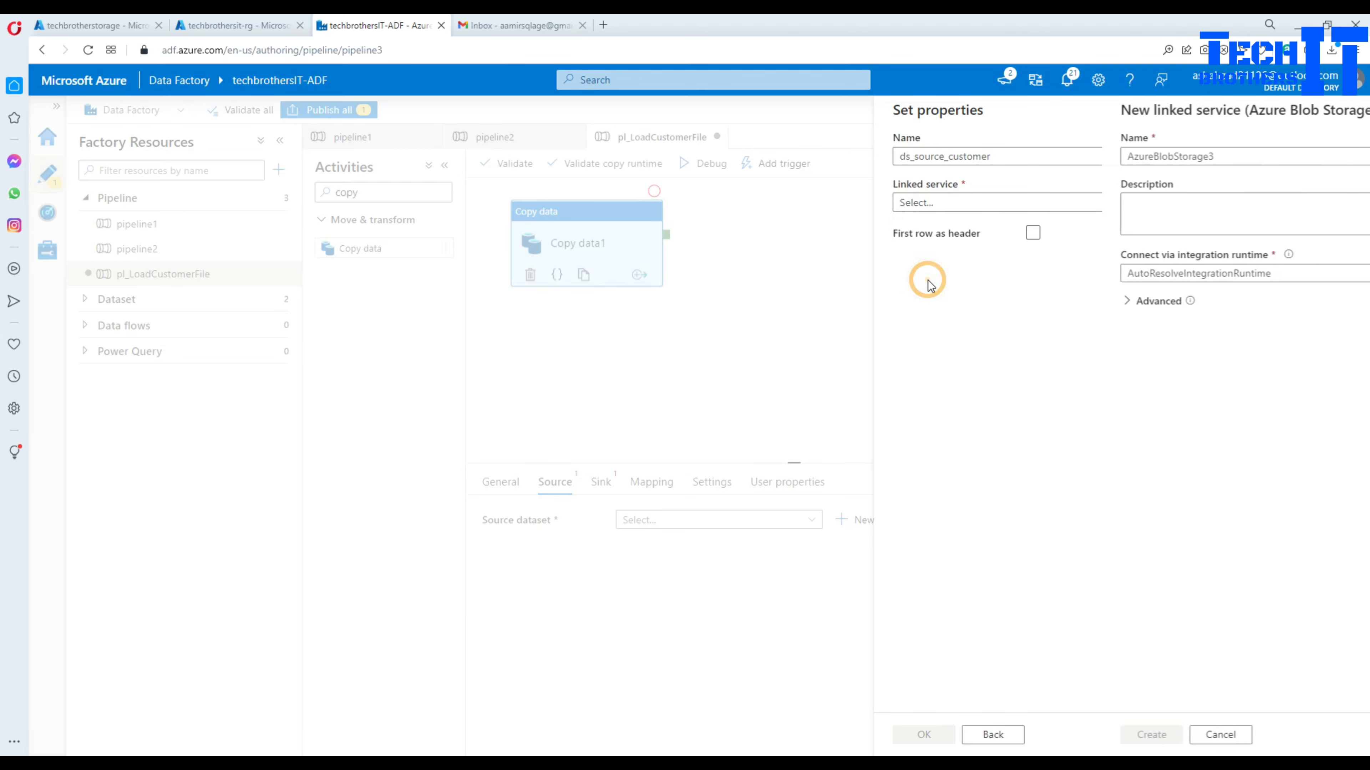
click(995, 156)
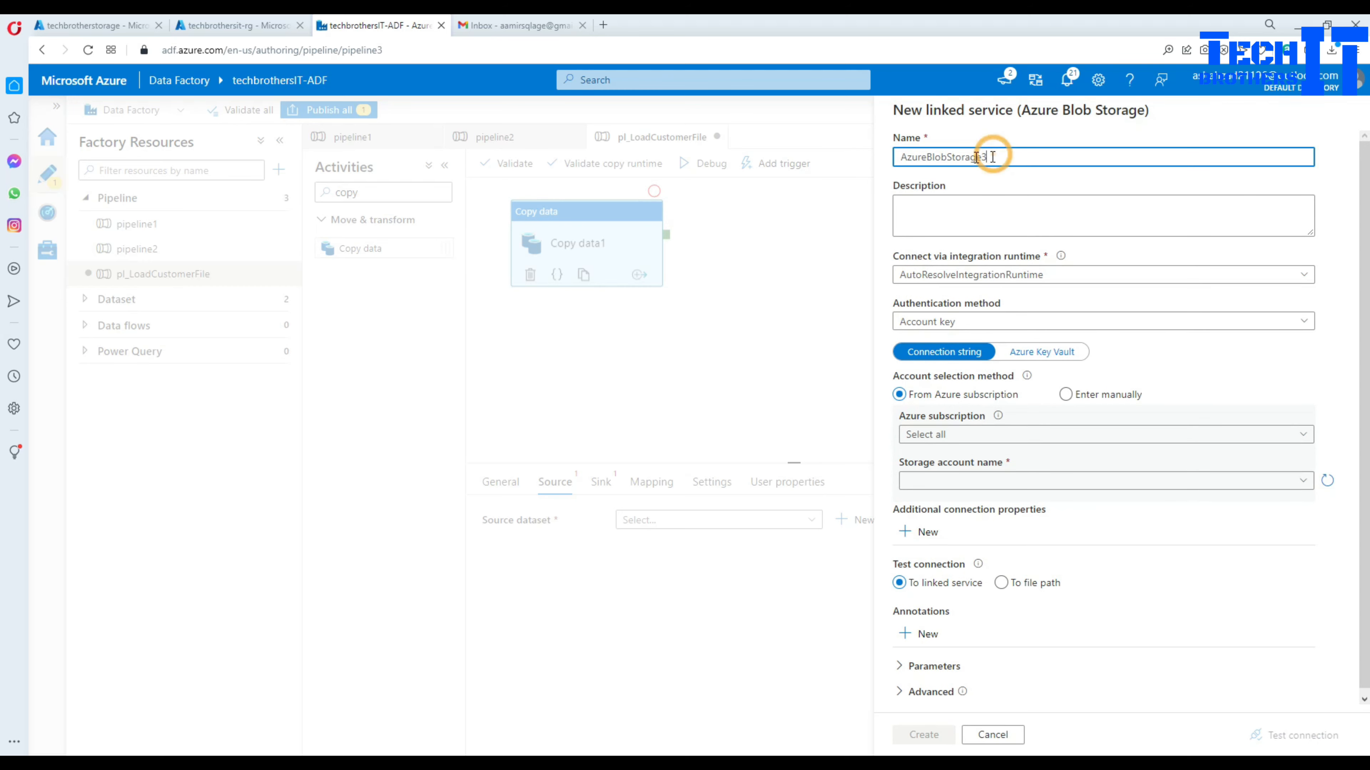
drag(980, 156, 902, 158)
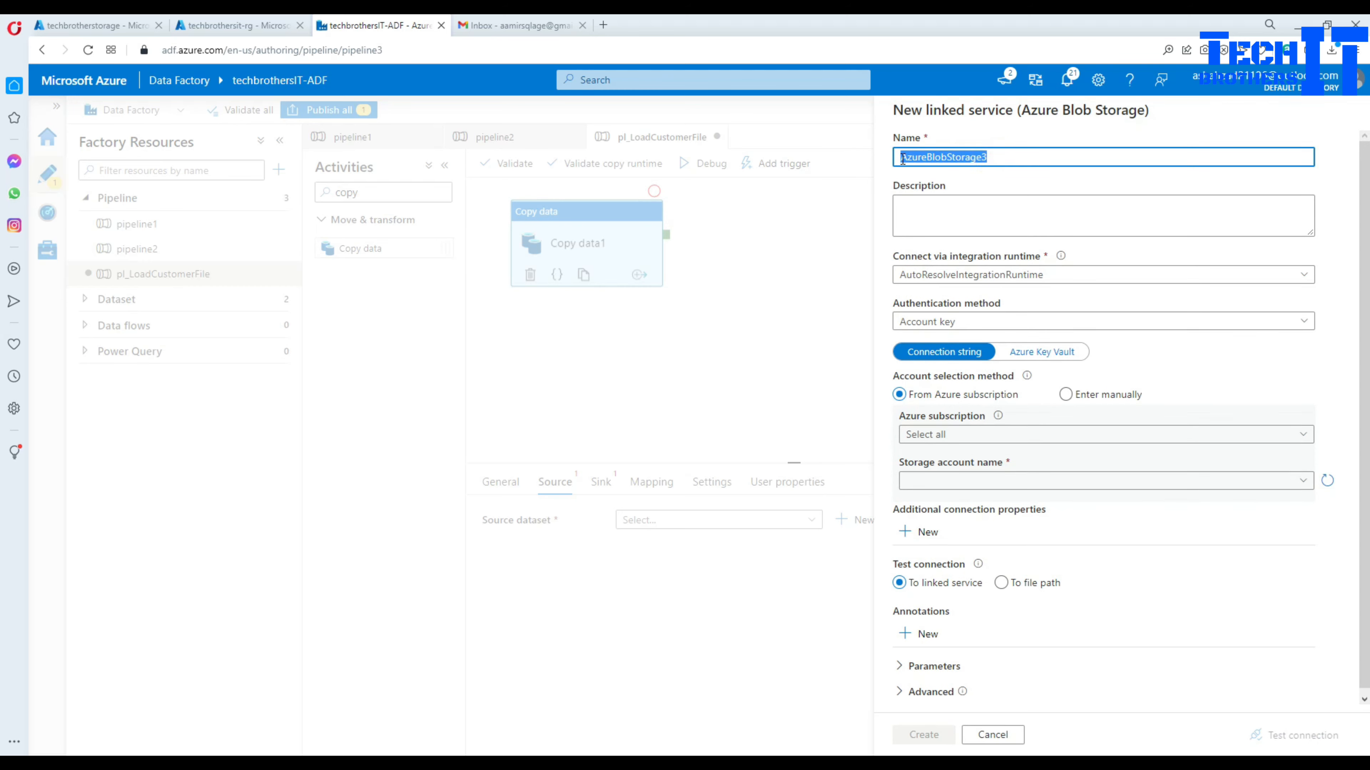
click(965, 435)
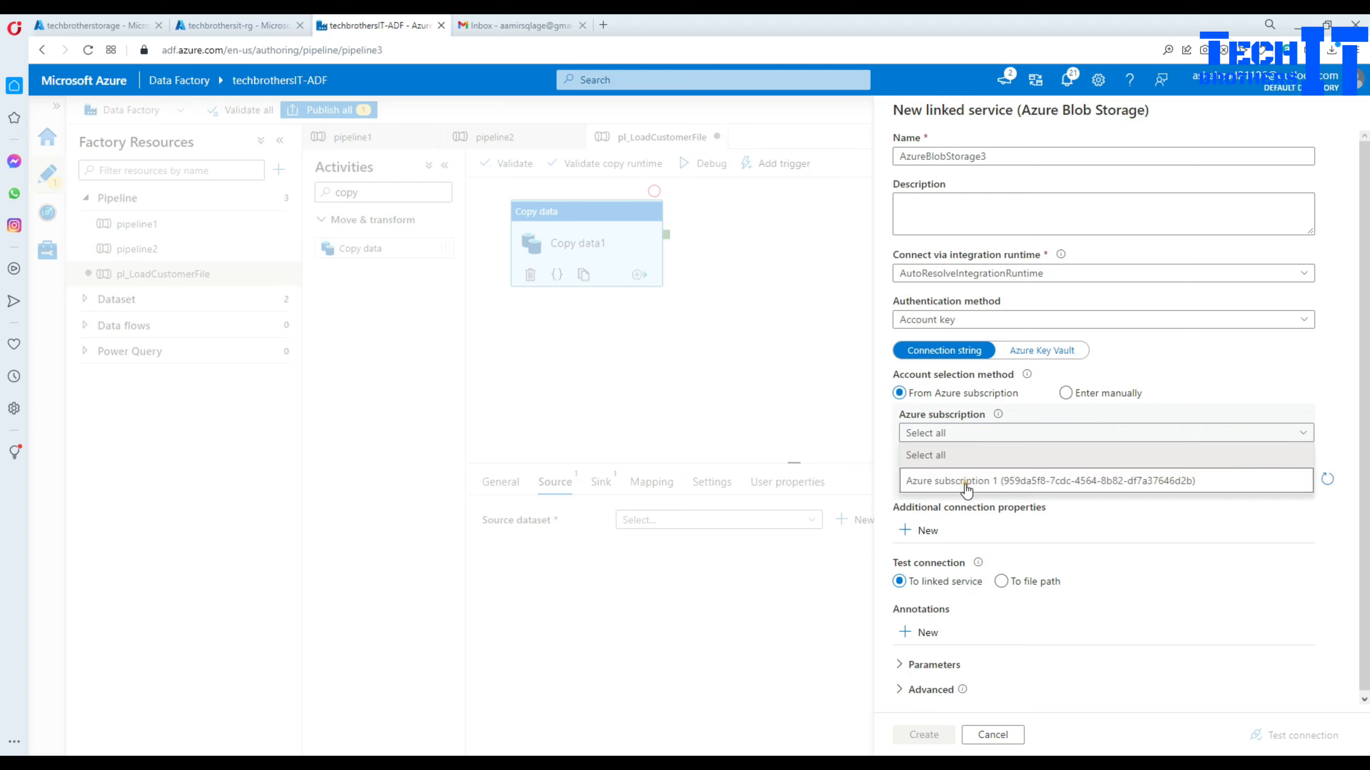
click(967, 481)
click(978, 481)
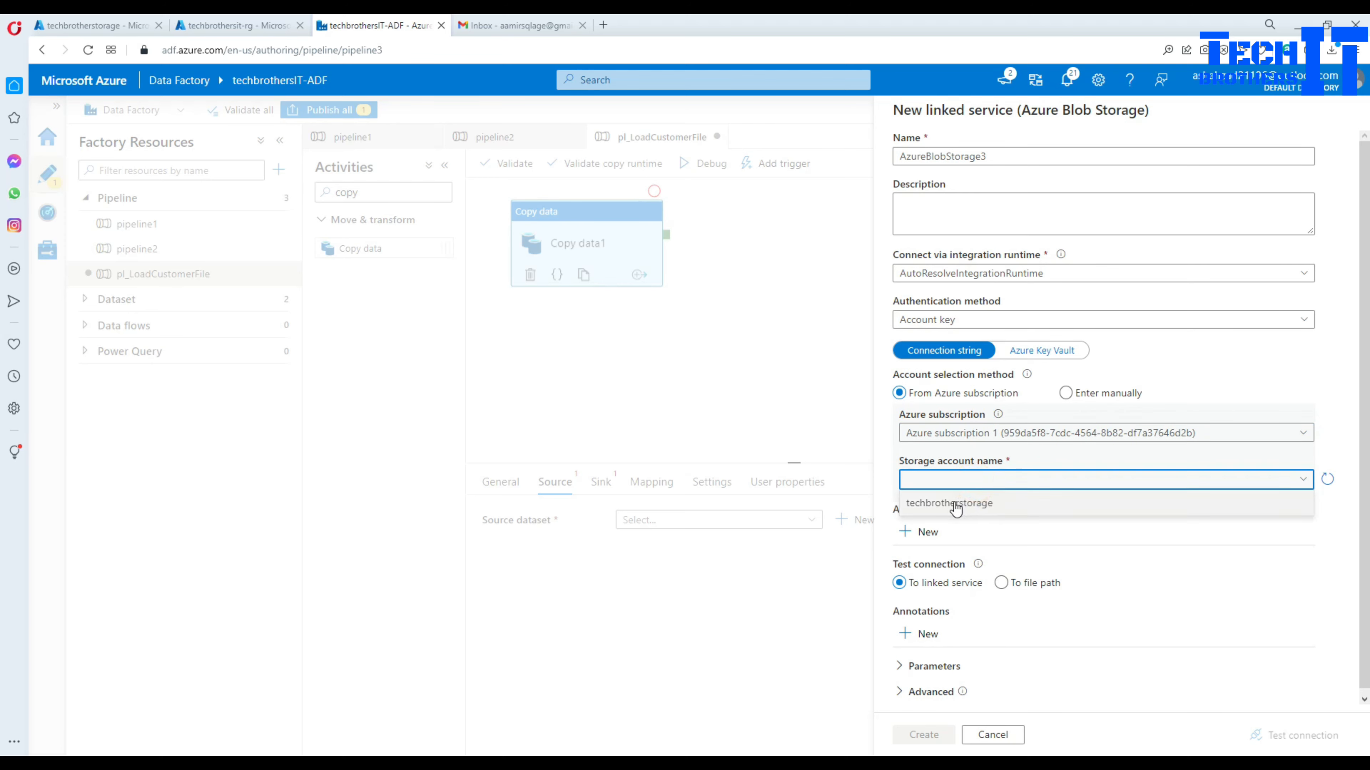
click(941, 500)
click(929, 737)
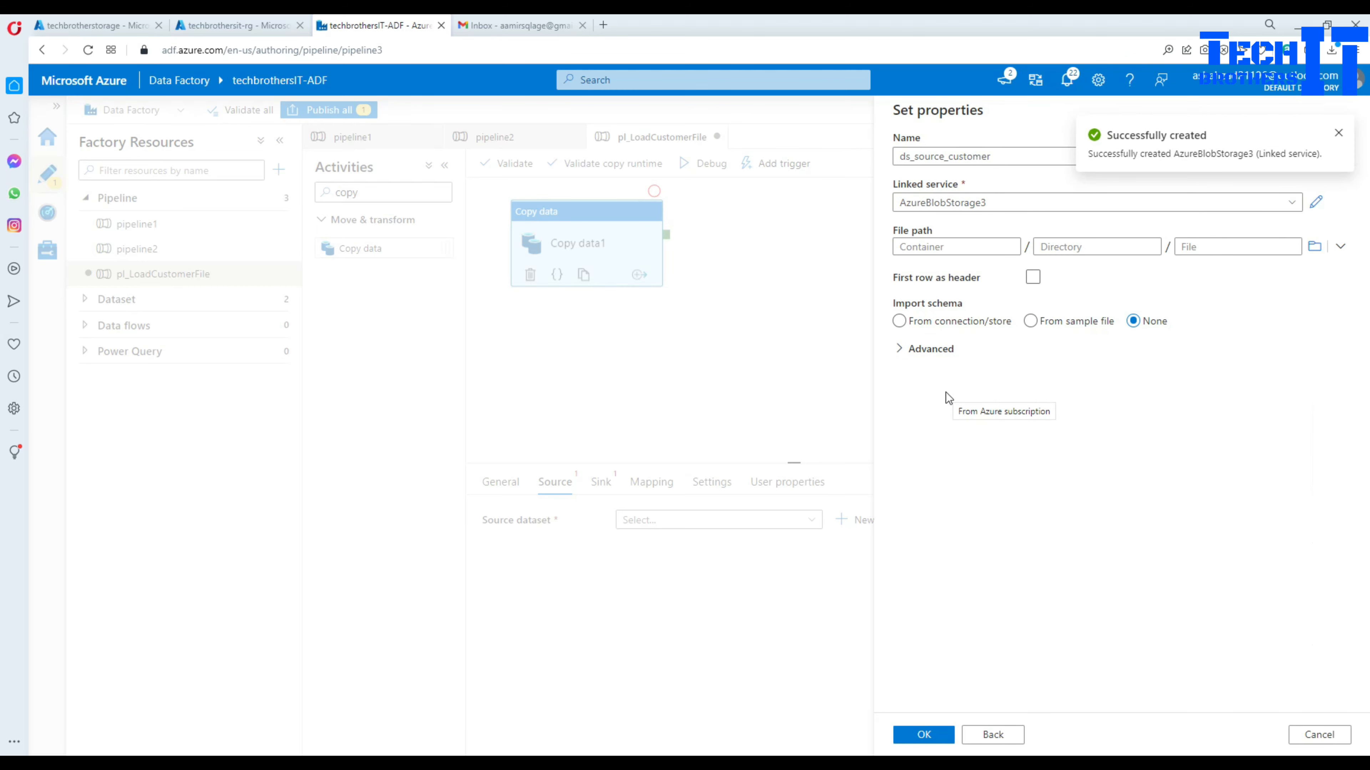
Step: Point the source dataset to Customer Asia Region_2021-08-28.txt in the input container, treat the first row as header, and create it
click(934, 250)
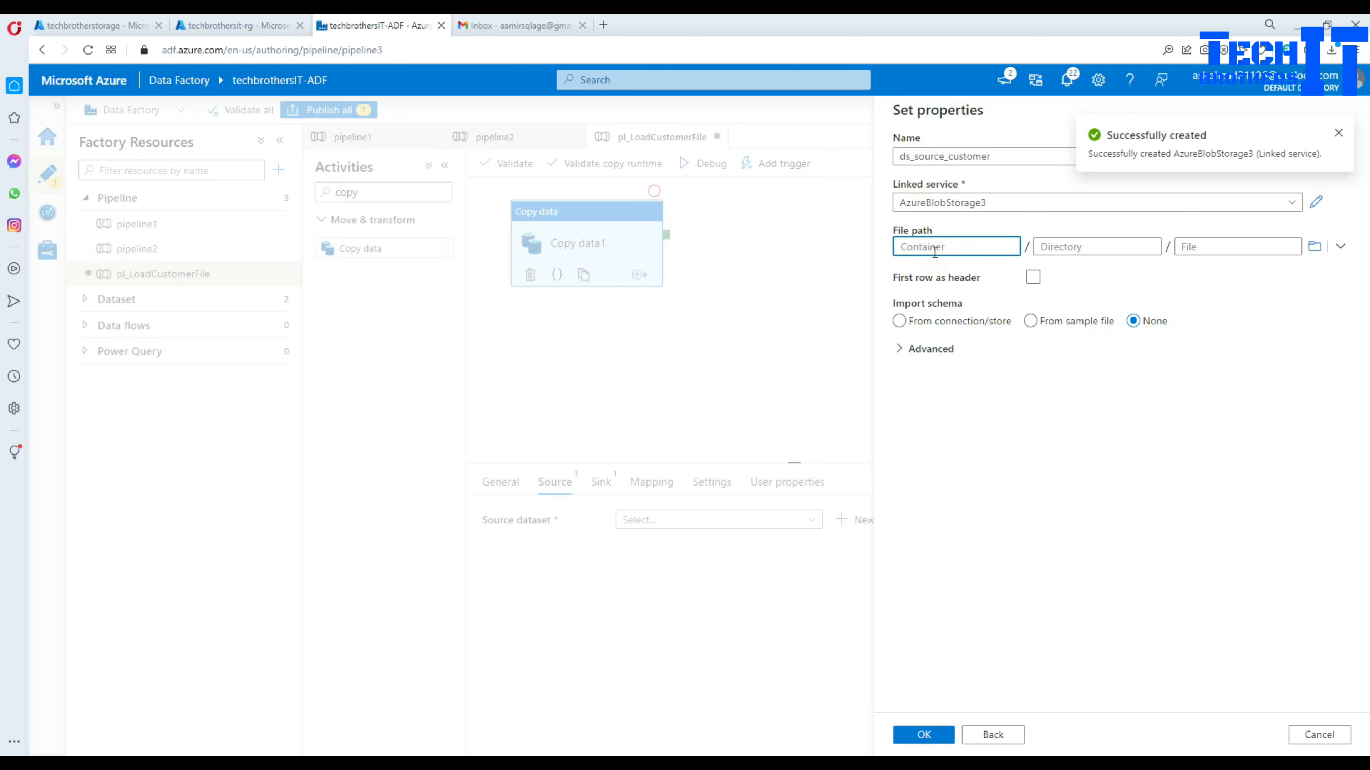
text(input)
double_click(940, 248)
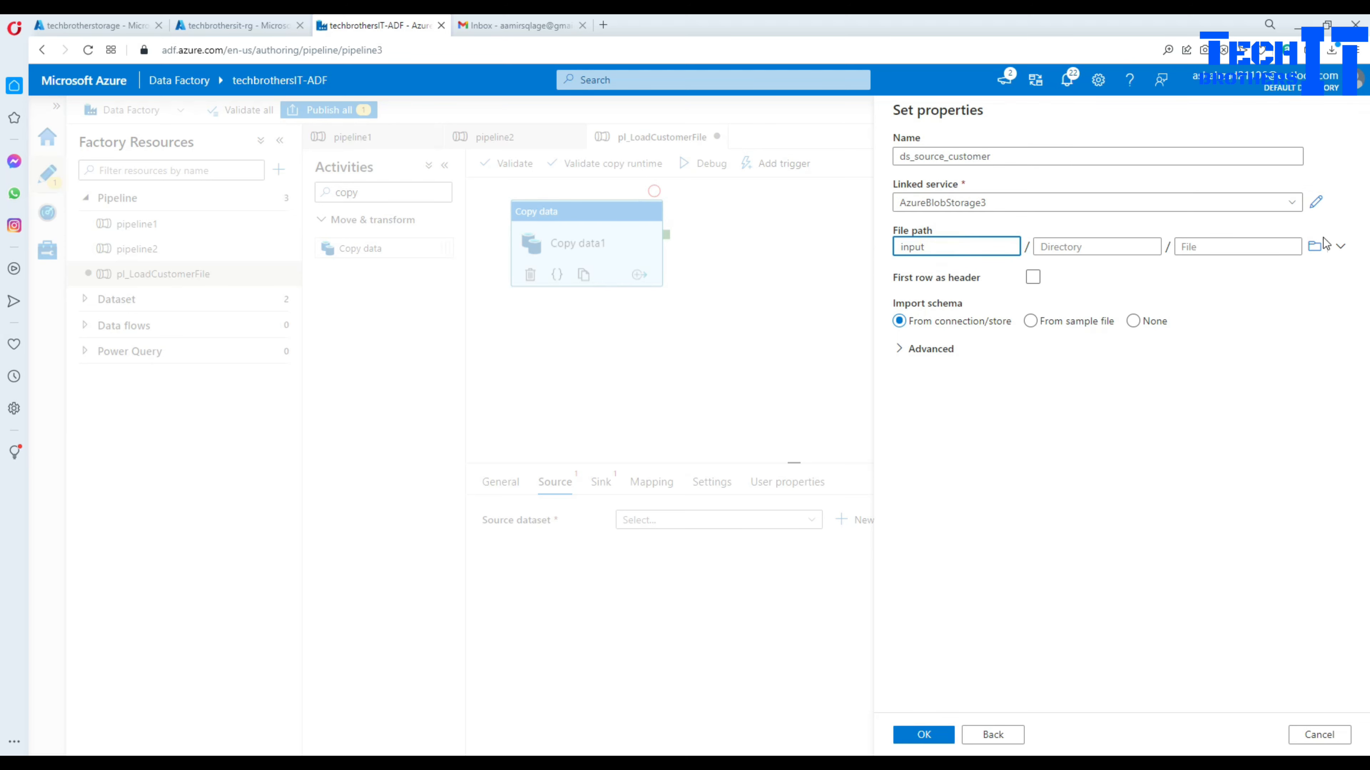
click(1314, 246)
click(945, 193)
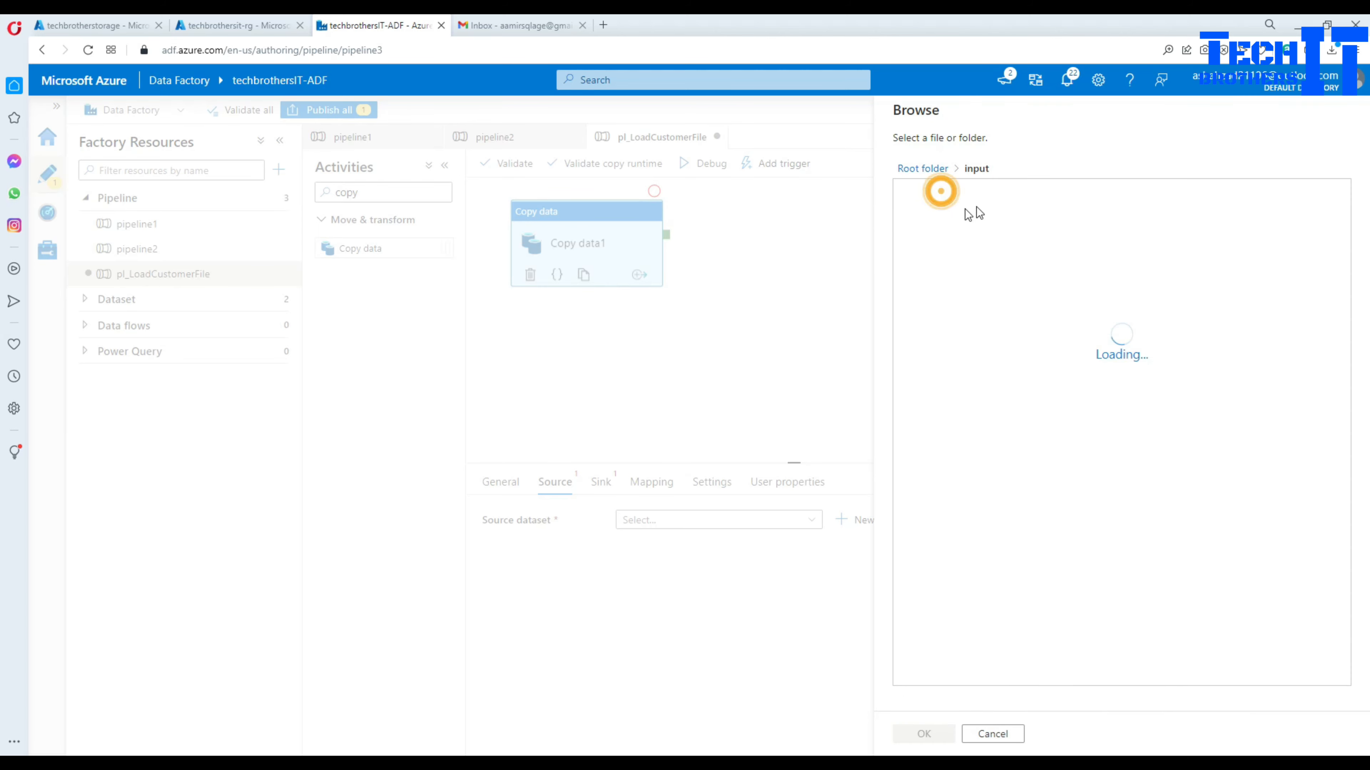
click(978, 196)
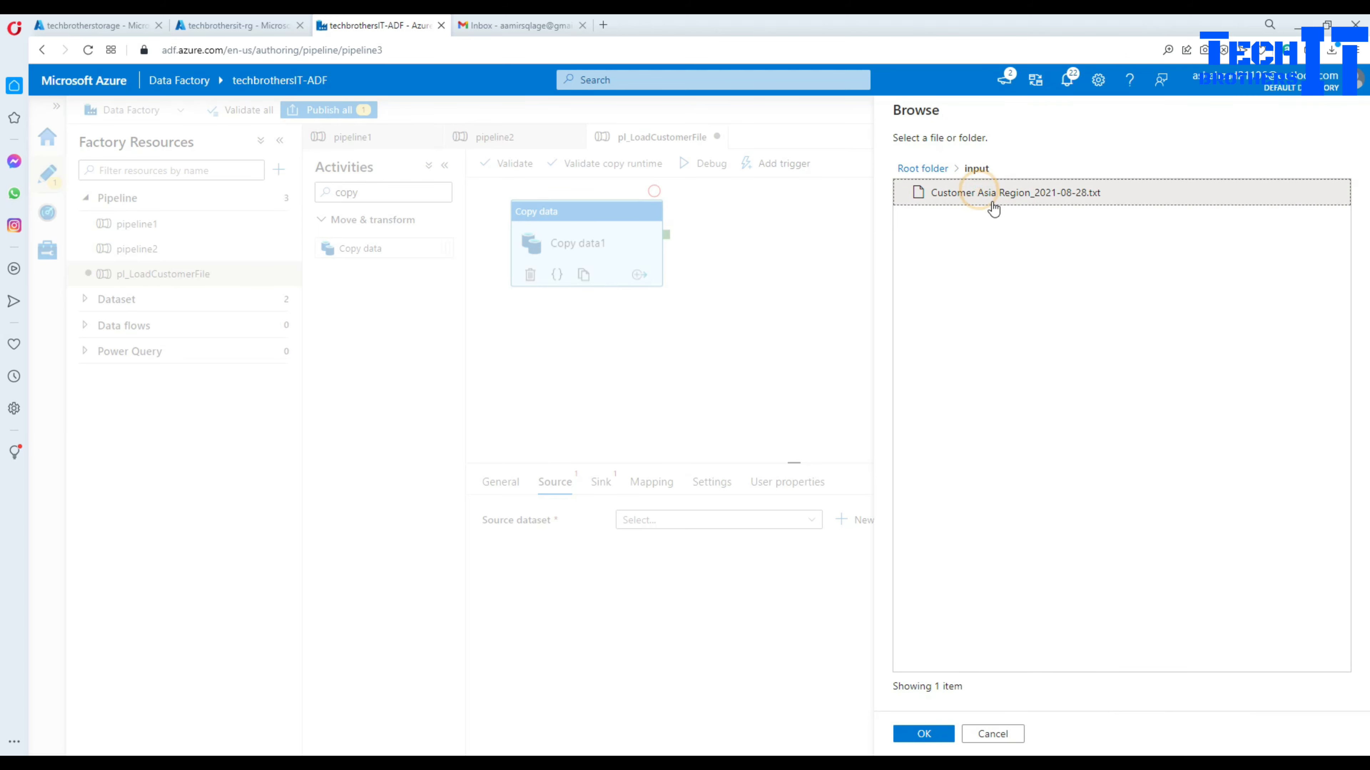
click(924, 735)
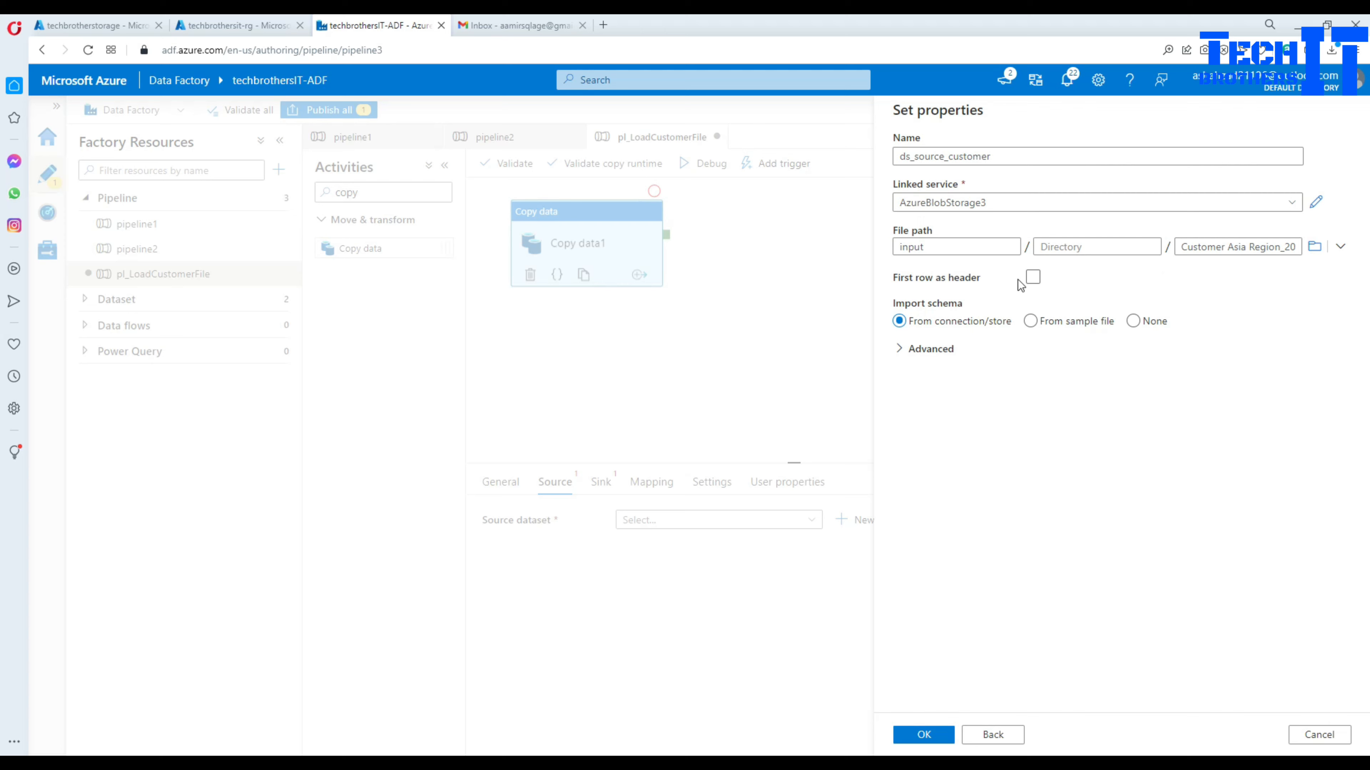
click(1032, 277)
click(925, 735)
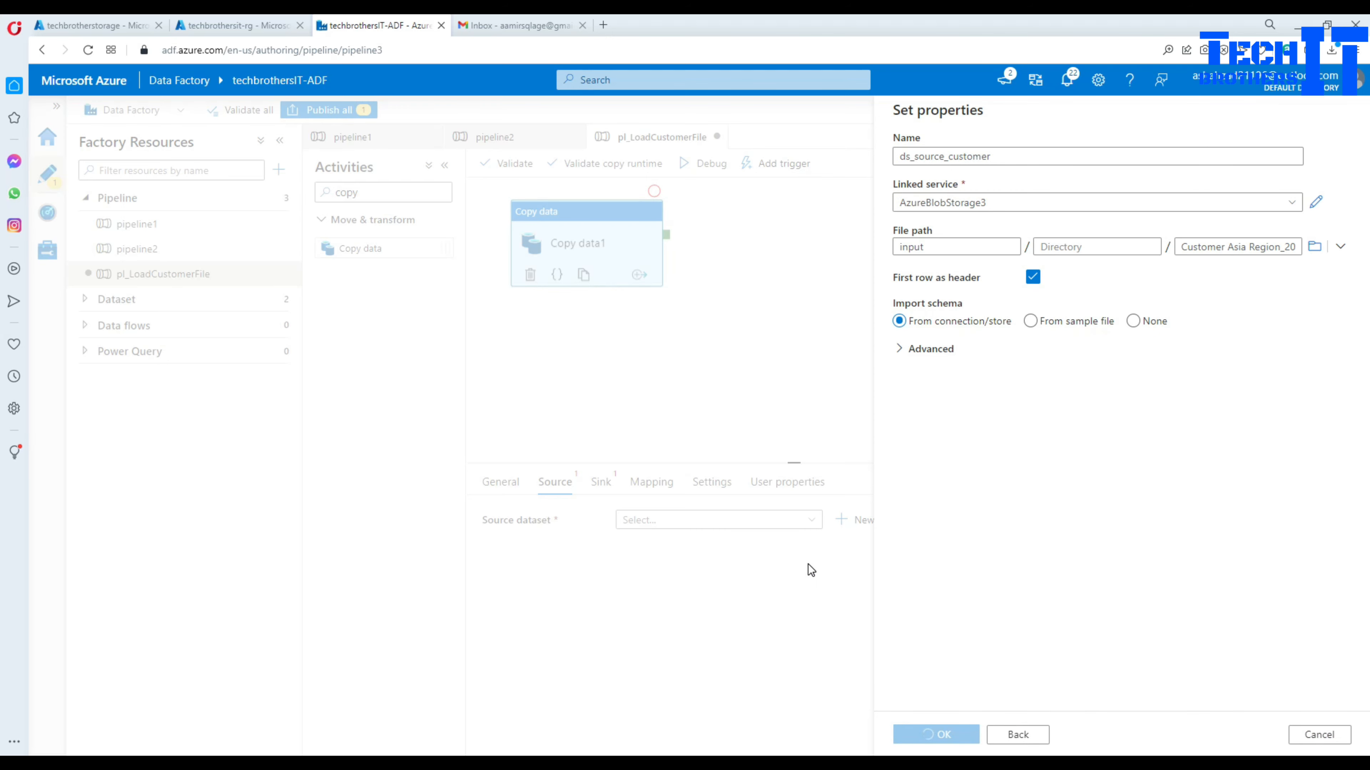
Step: Start a new sink dataset for the copy activity using Azure Blob Storage and the DelimitedText format
click(602, 484)
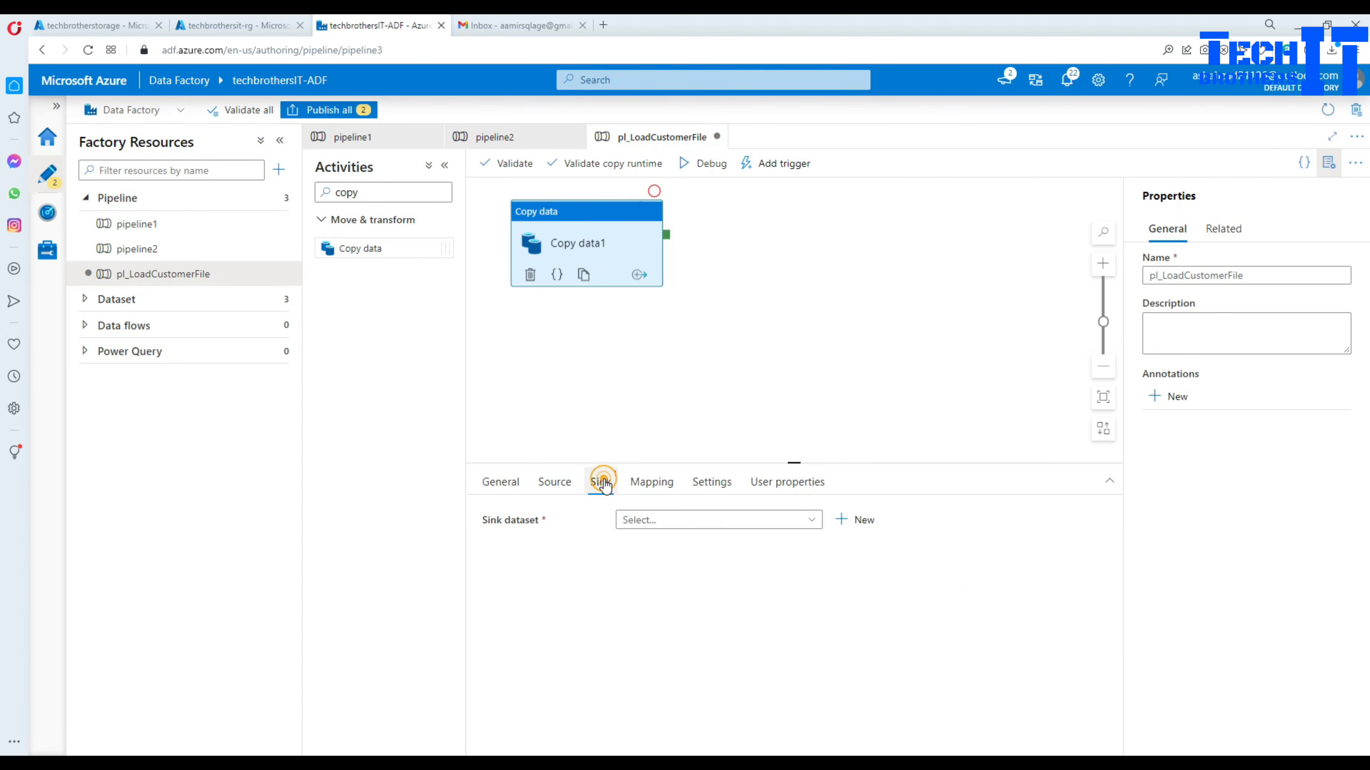
click(863, 521)
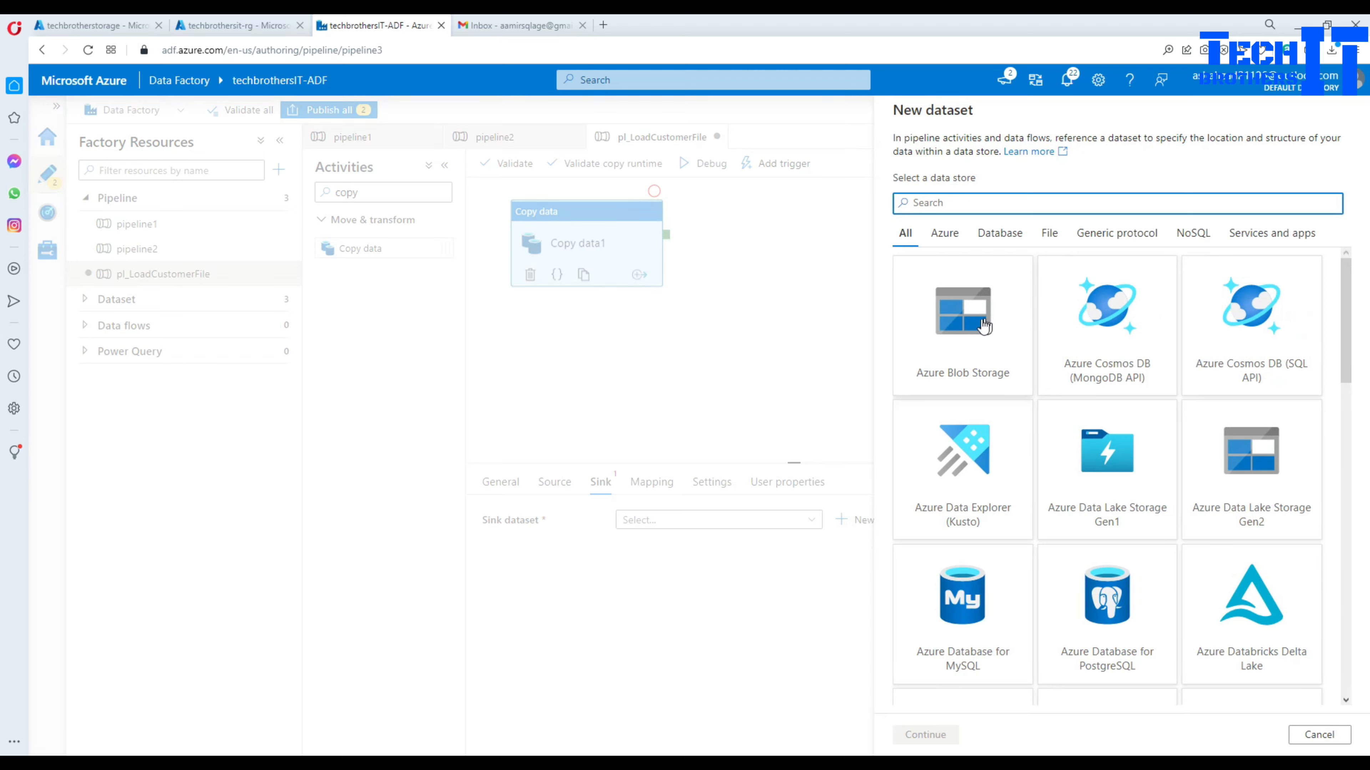
click(976, 319)
click(923, 736)
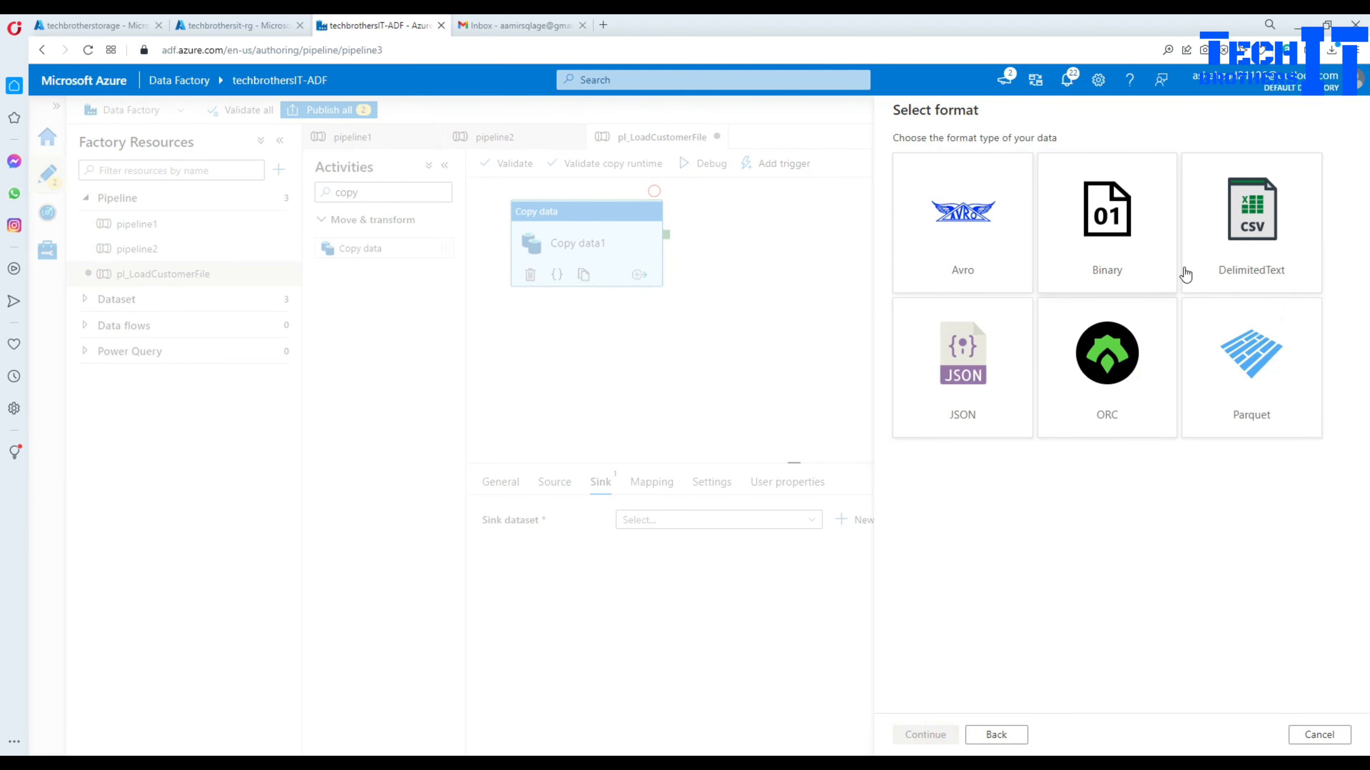
click(1239, 241)
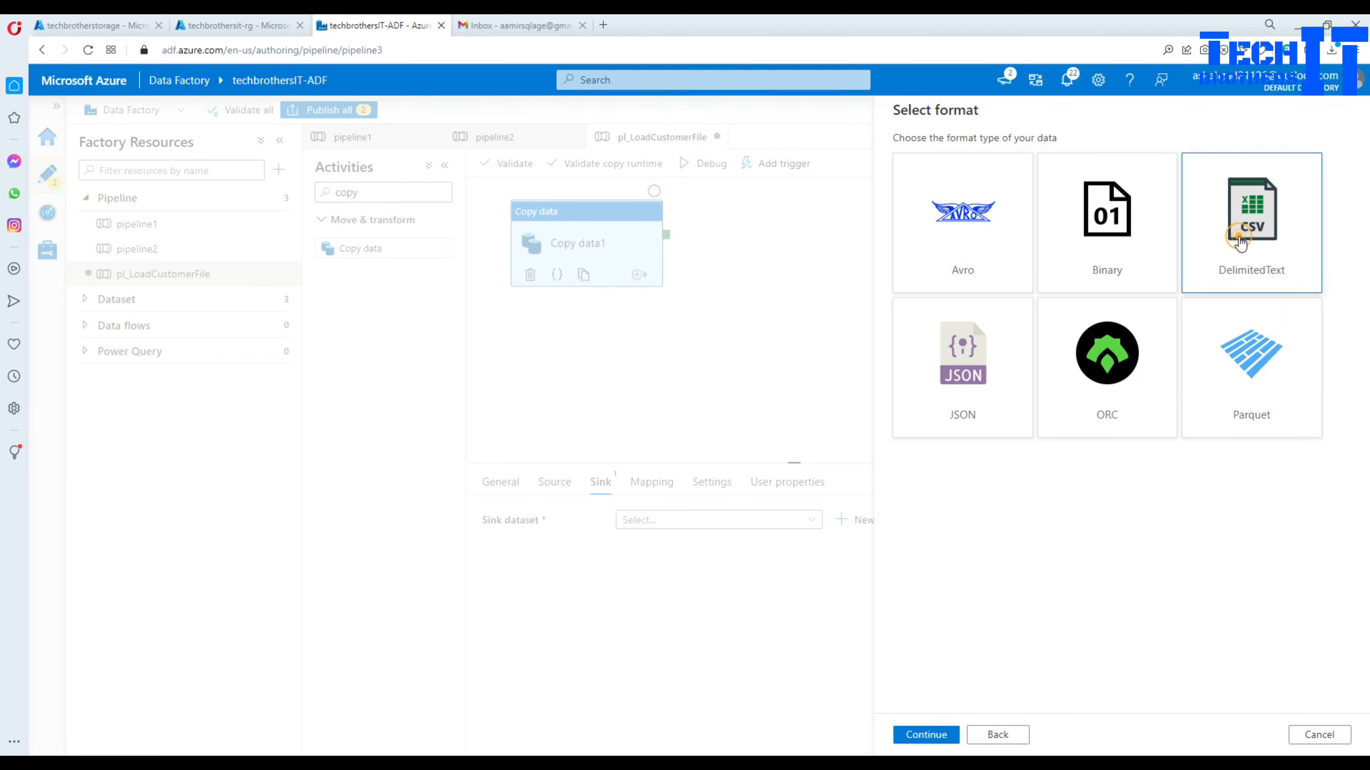
click(926, 735)
Step: Create the sink dataset with linked service AzureBlobStorage3, the output container as file path, and first row as header
click(974, 203)
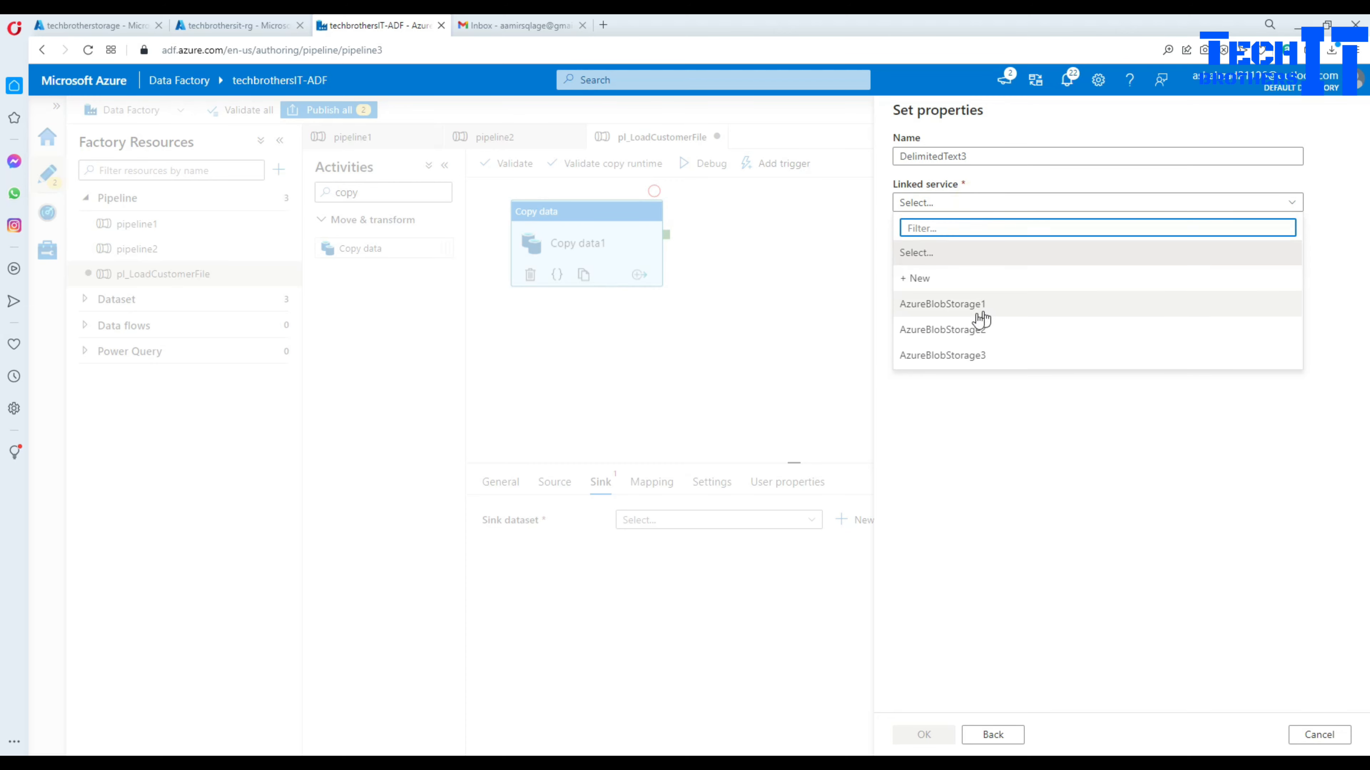
click(973, 356)
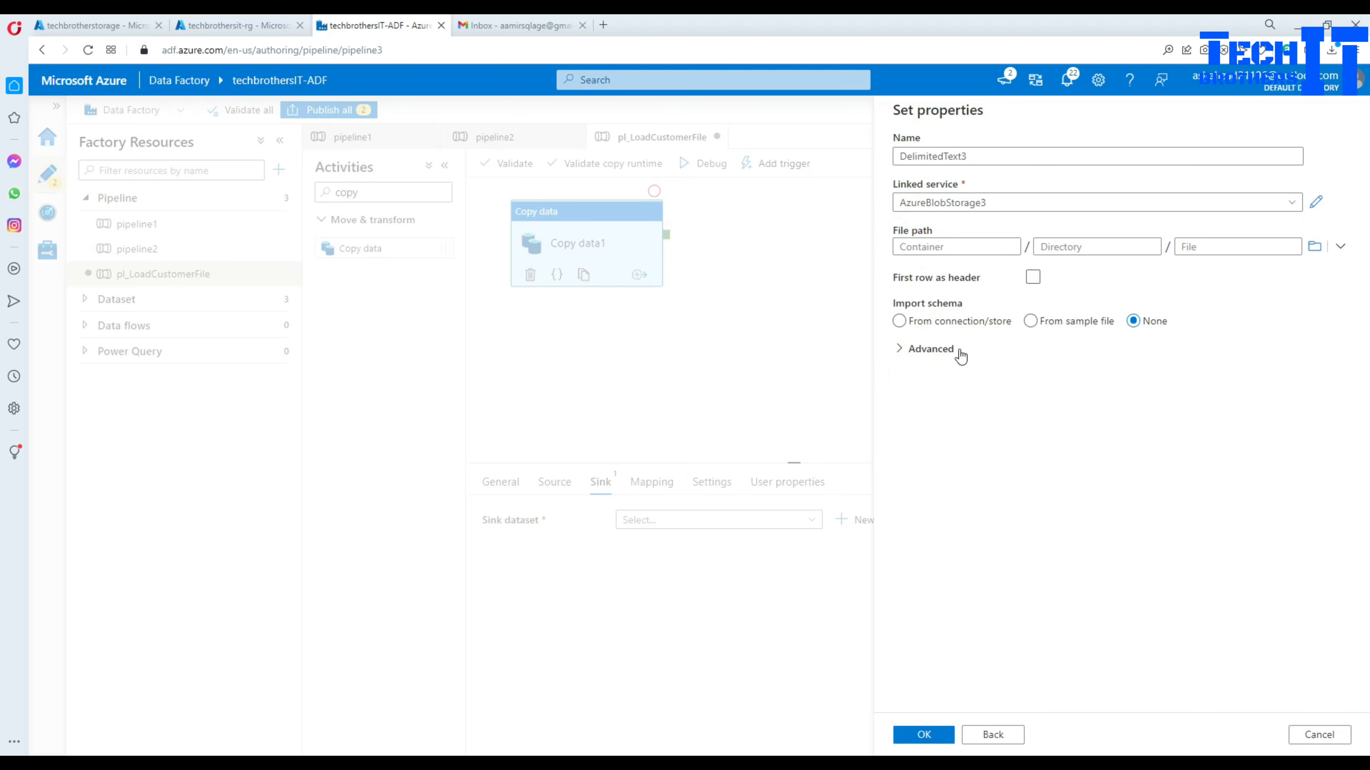
click(926, 245)
click(1314, 246)
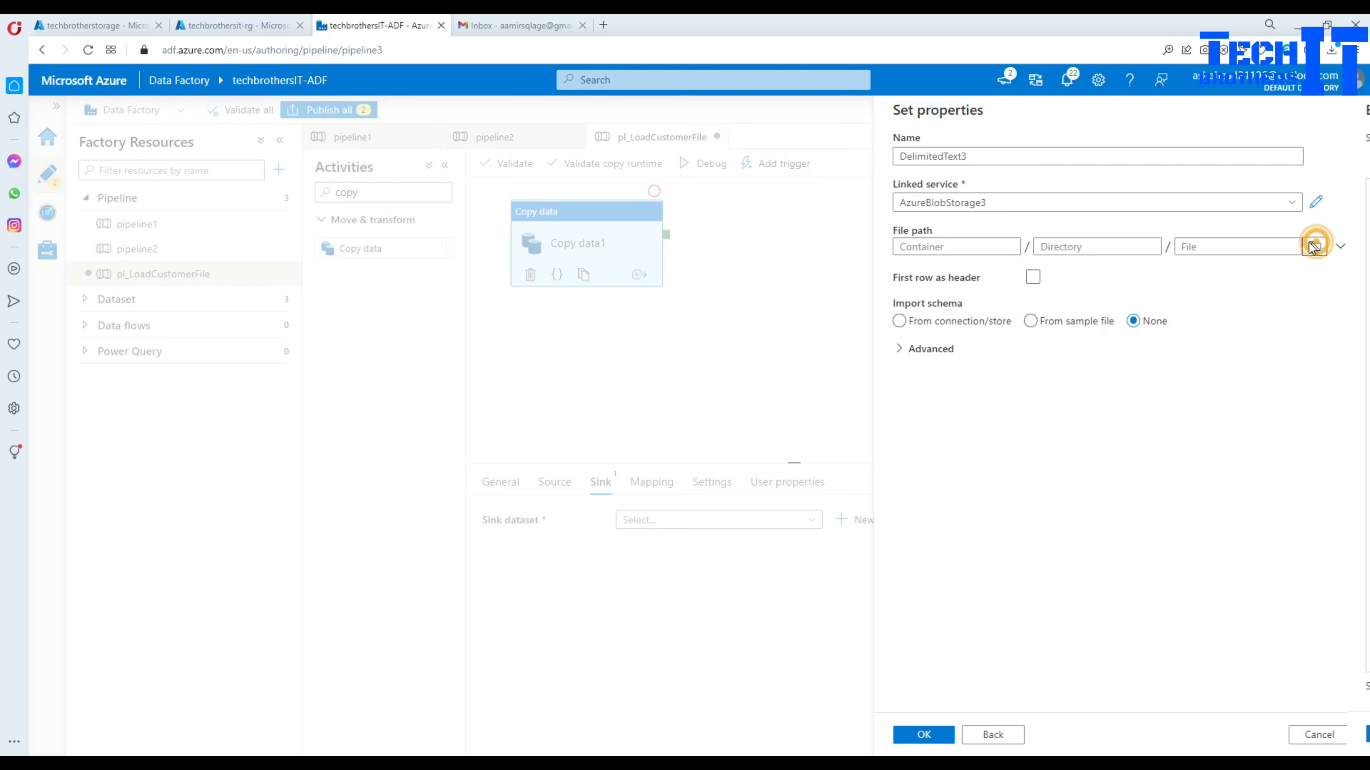
click(948, 220)
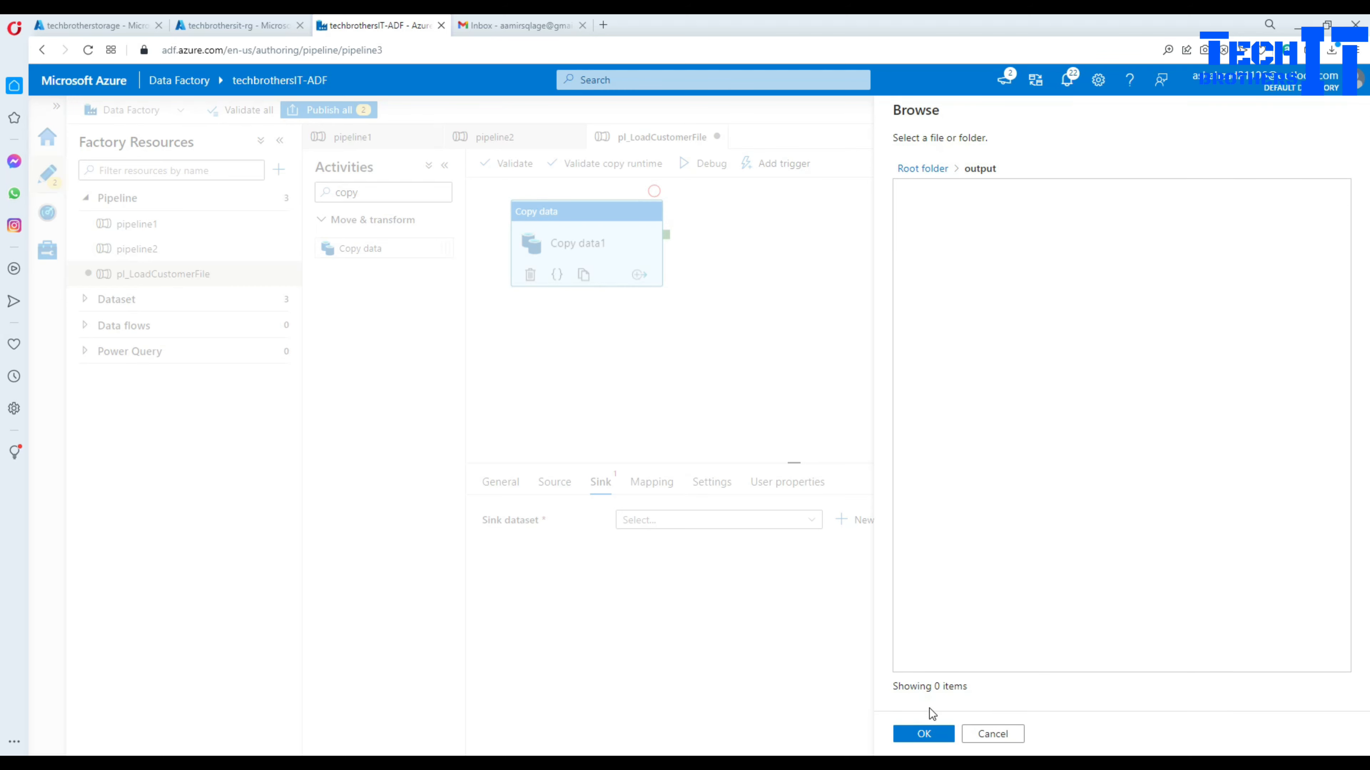
click(924, 733)
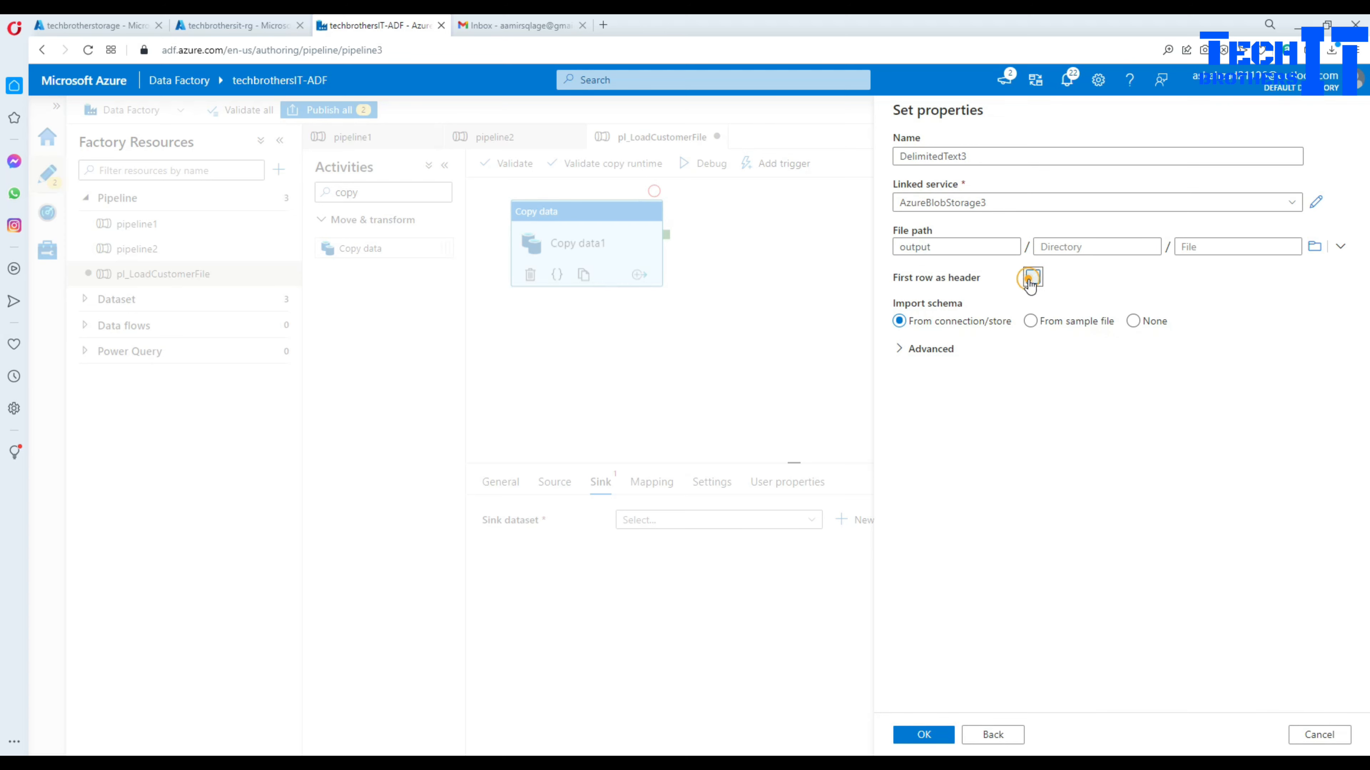
click(1033, 277)
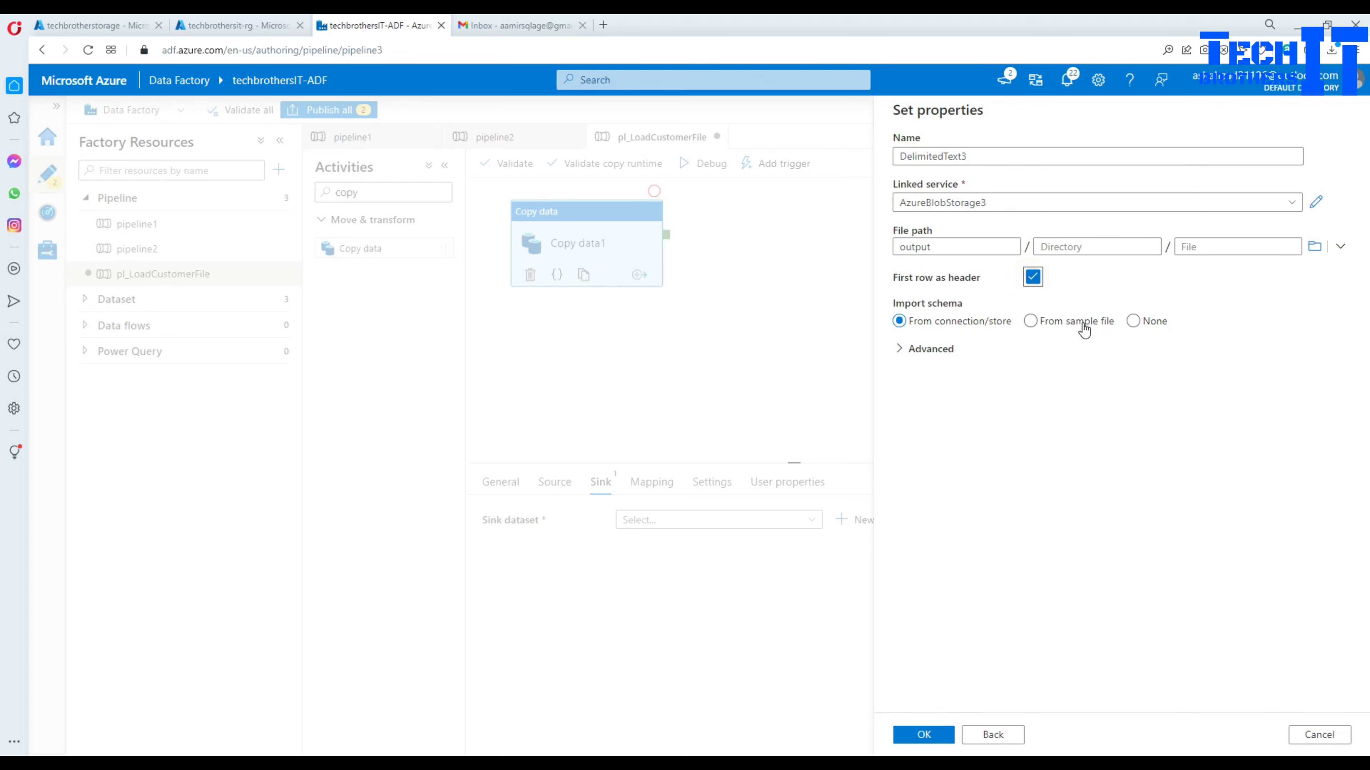
click(916, 735)
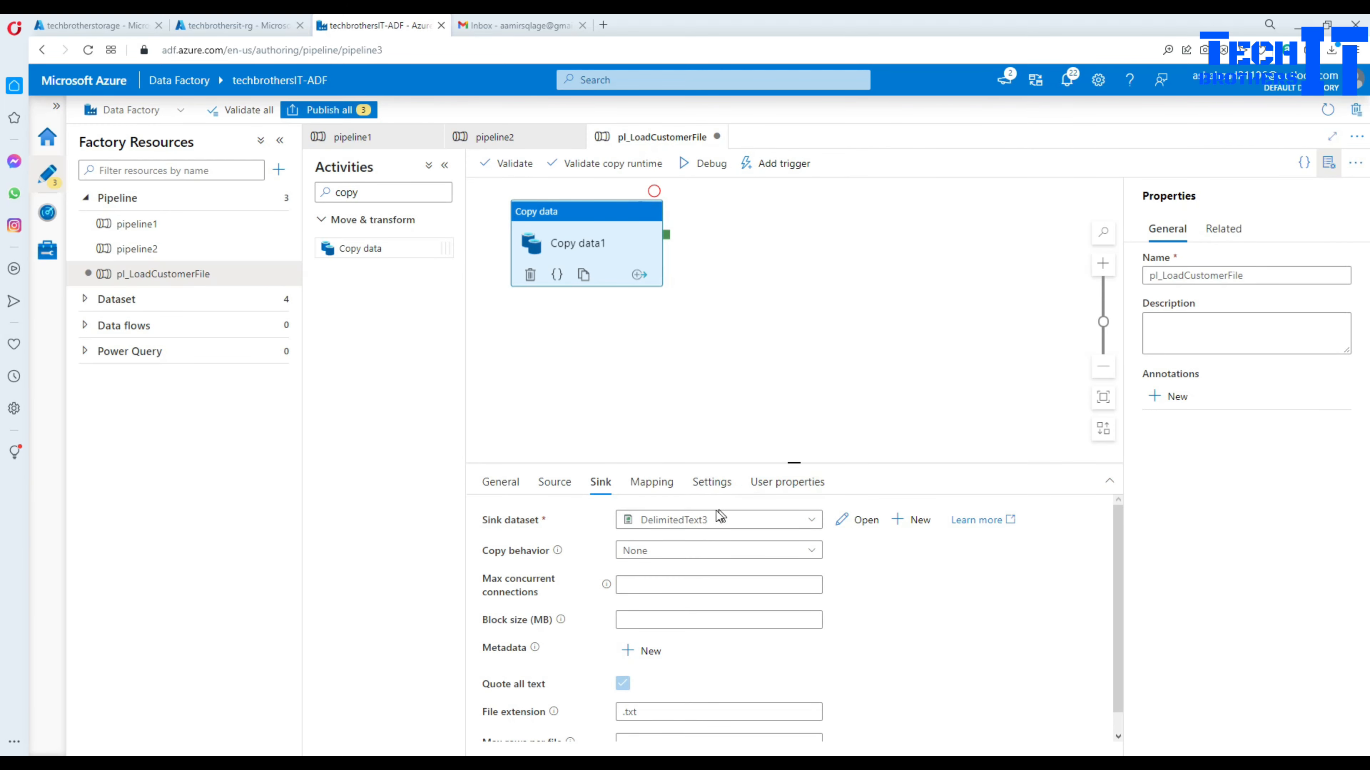
Step: Open the sink dataset, set its file name to MyOutputfile.txt, and return to the pl_LoadCustomerFile pipeline
click(853, 520)
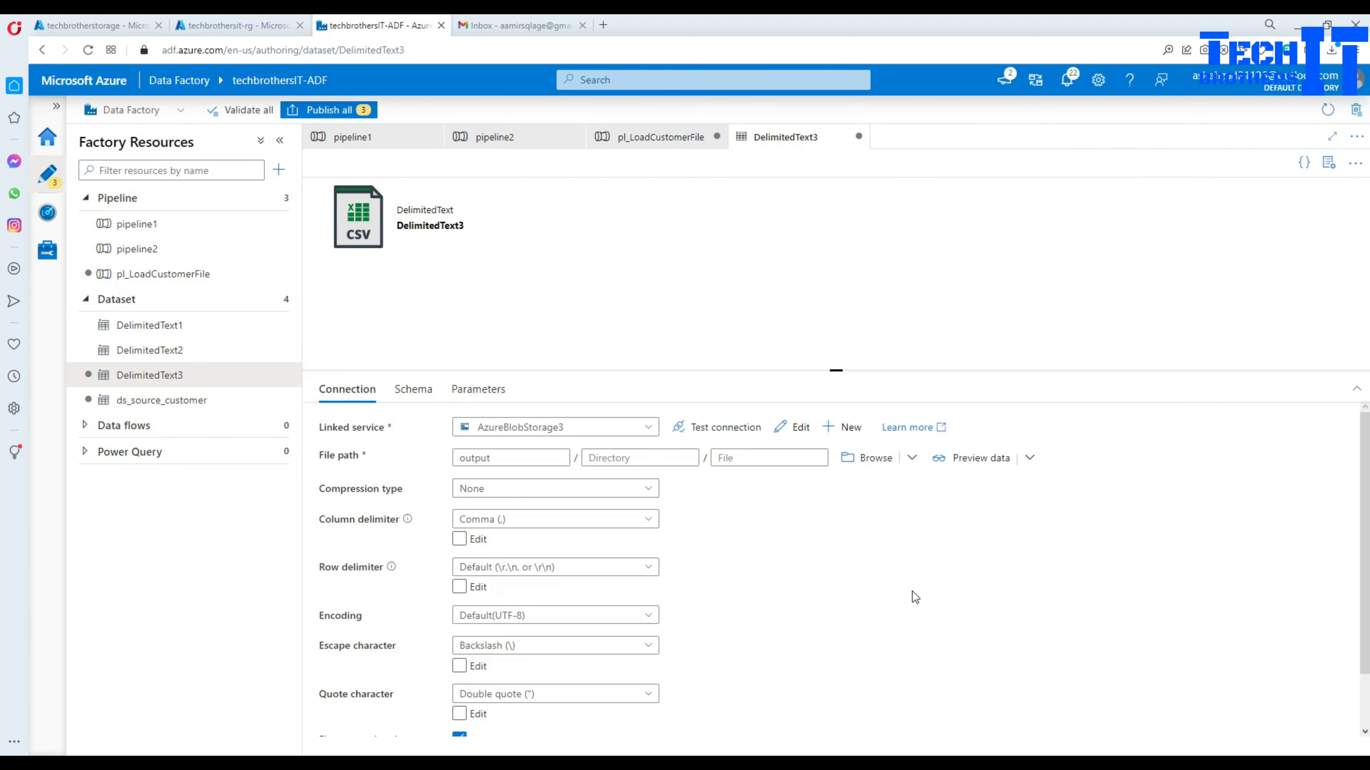
click(746, 459)
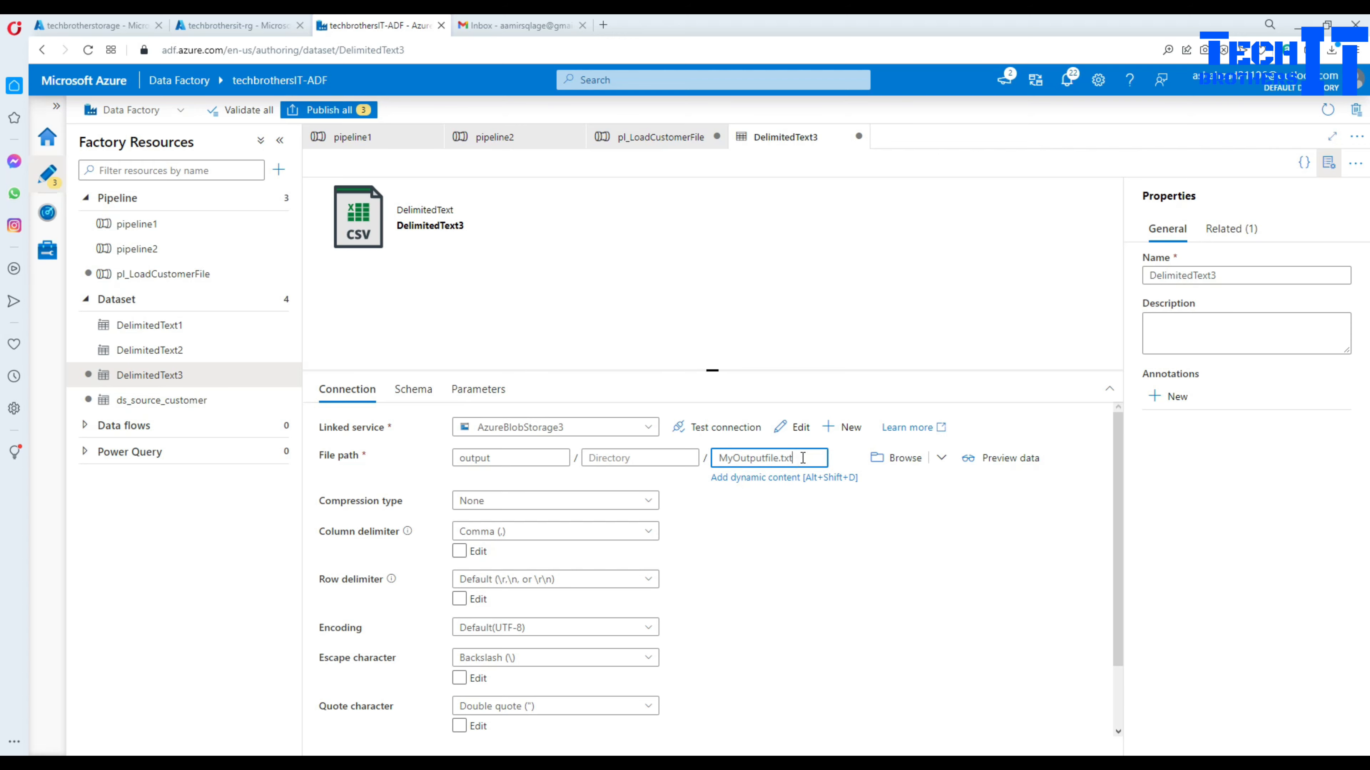
drag(803, 458, 711, 459)
click(550, 294)
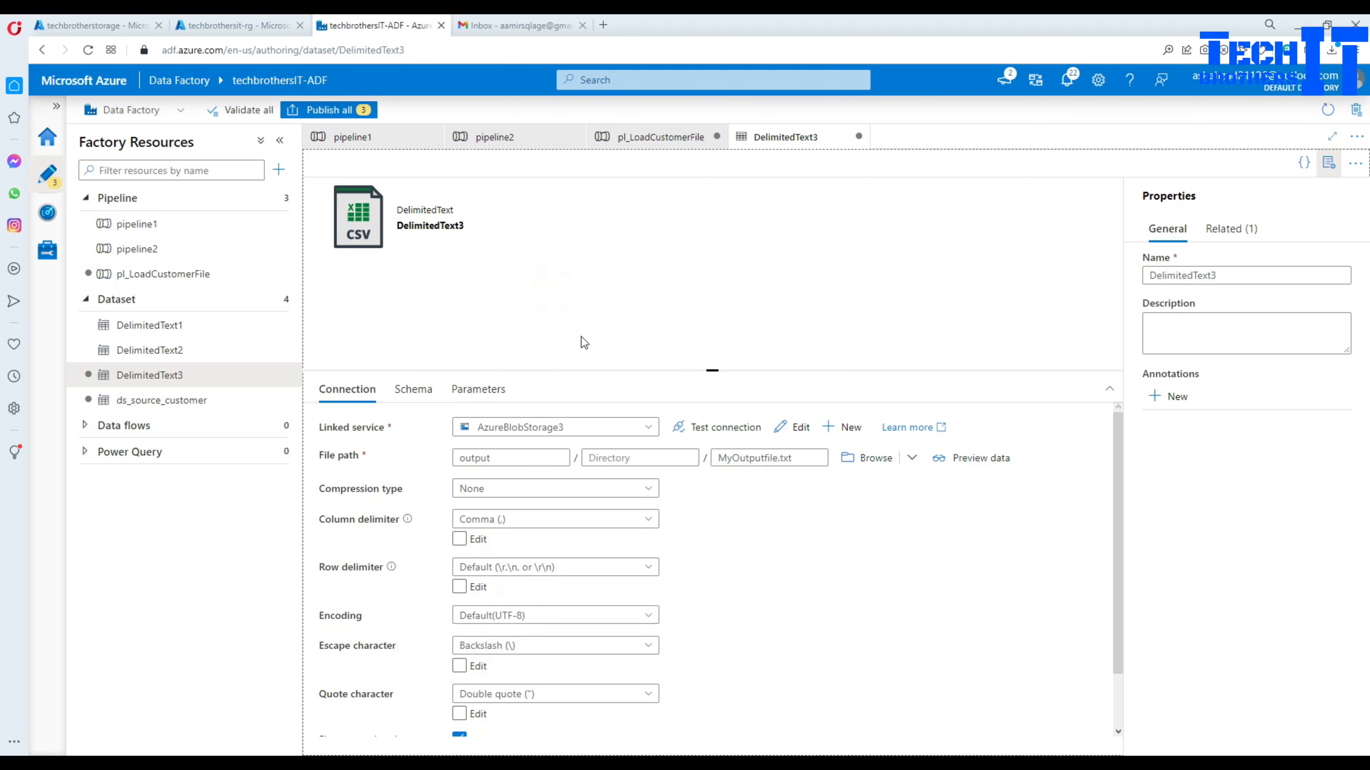
click(639, 137)
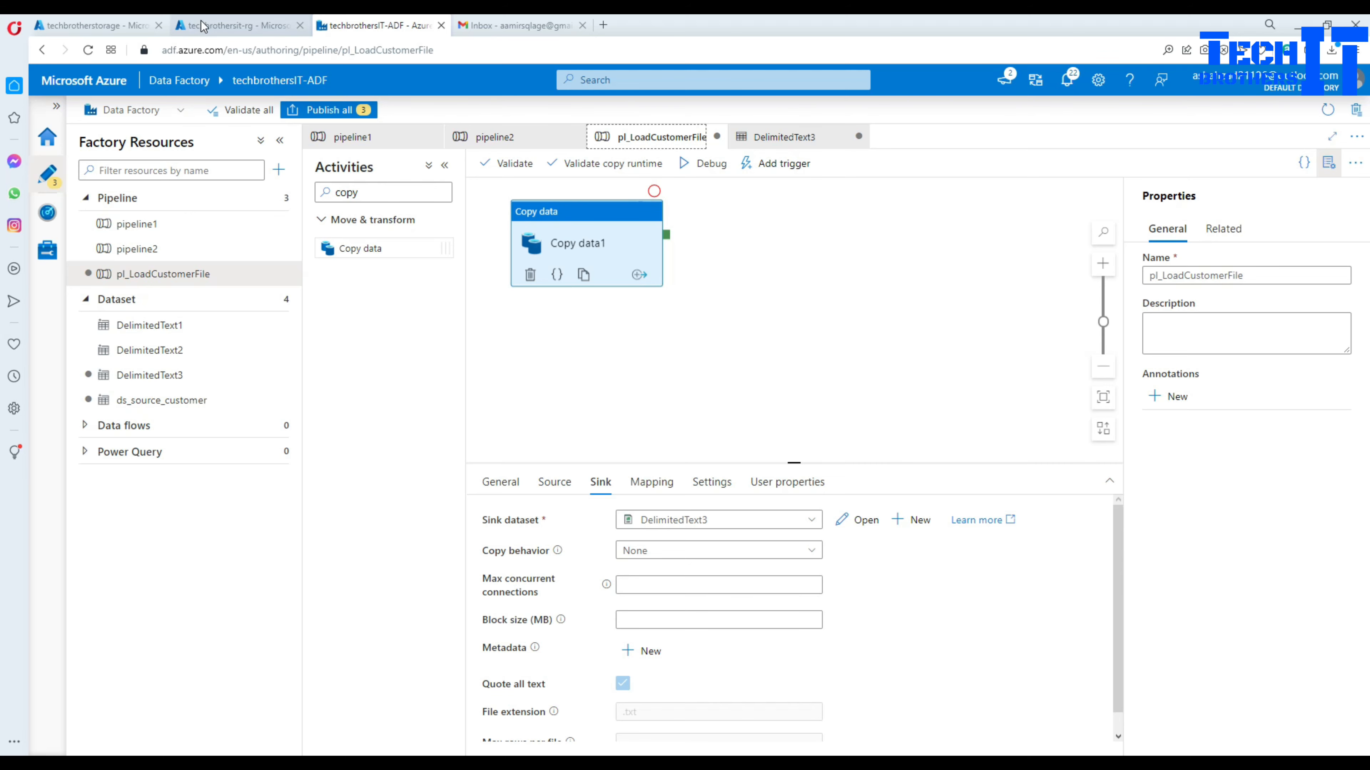
Step: Switch to the Azure portal and start creating a new logic app
click(103, 25)
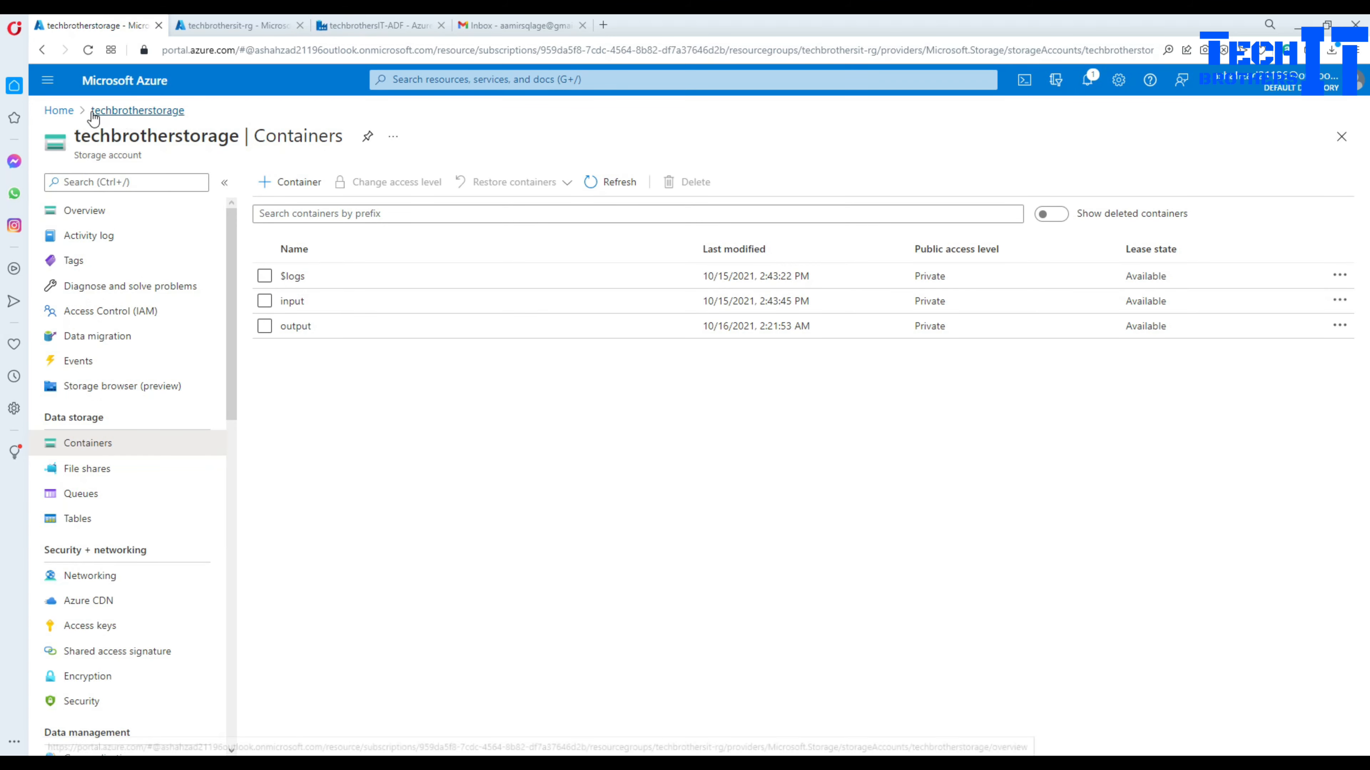
click(67, 110)
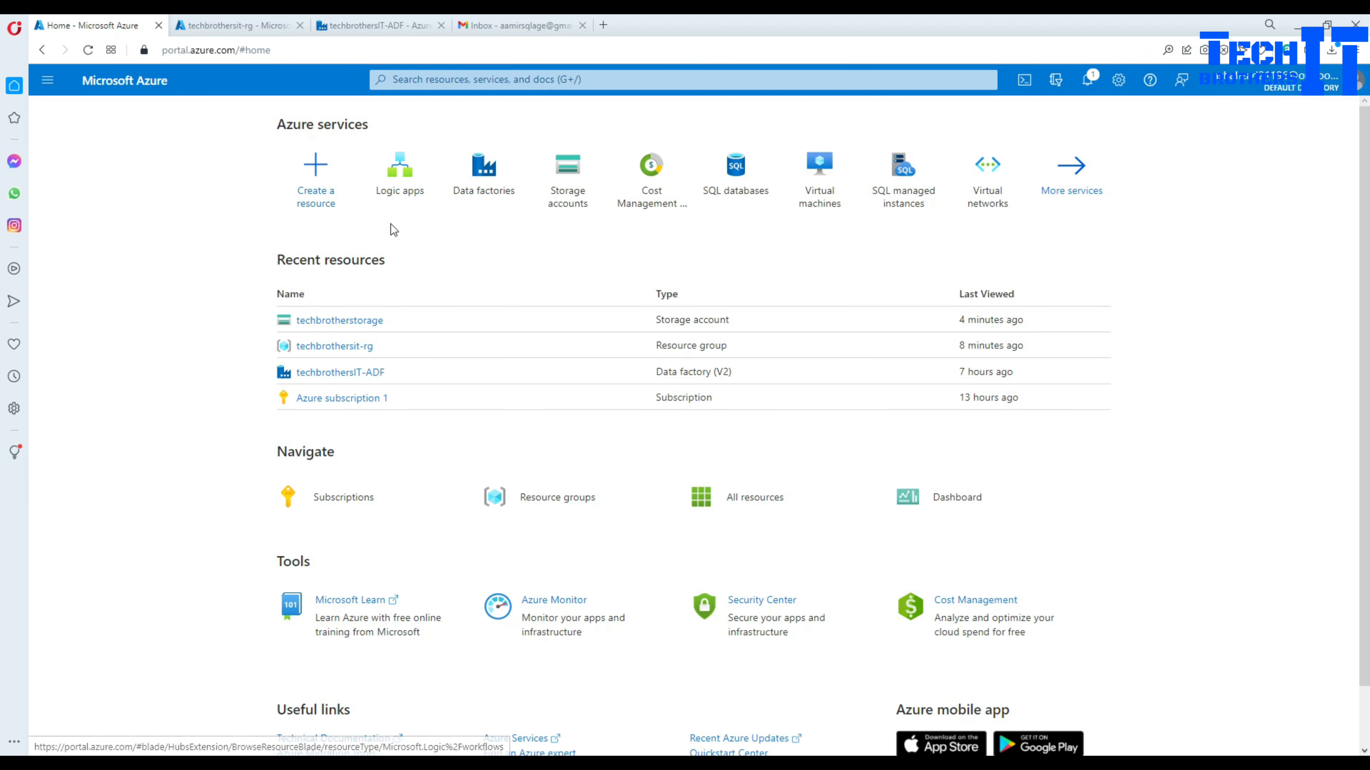
click(400, 194)
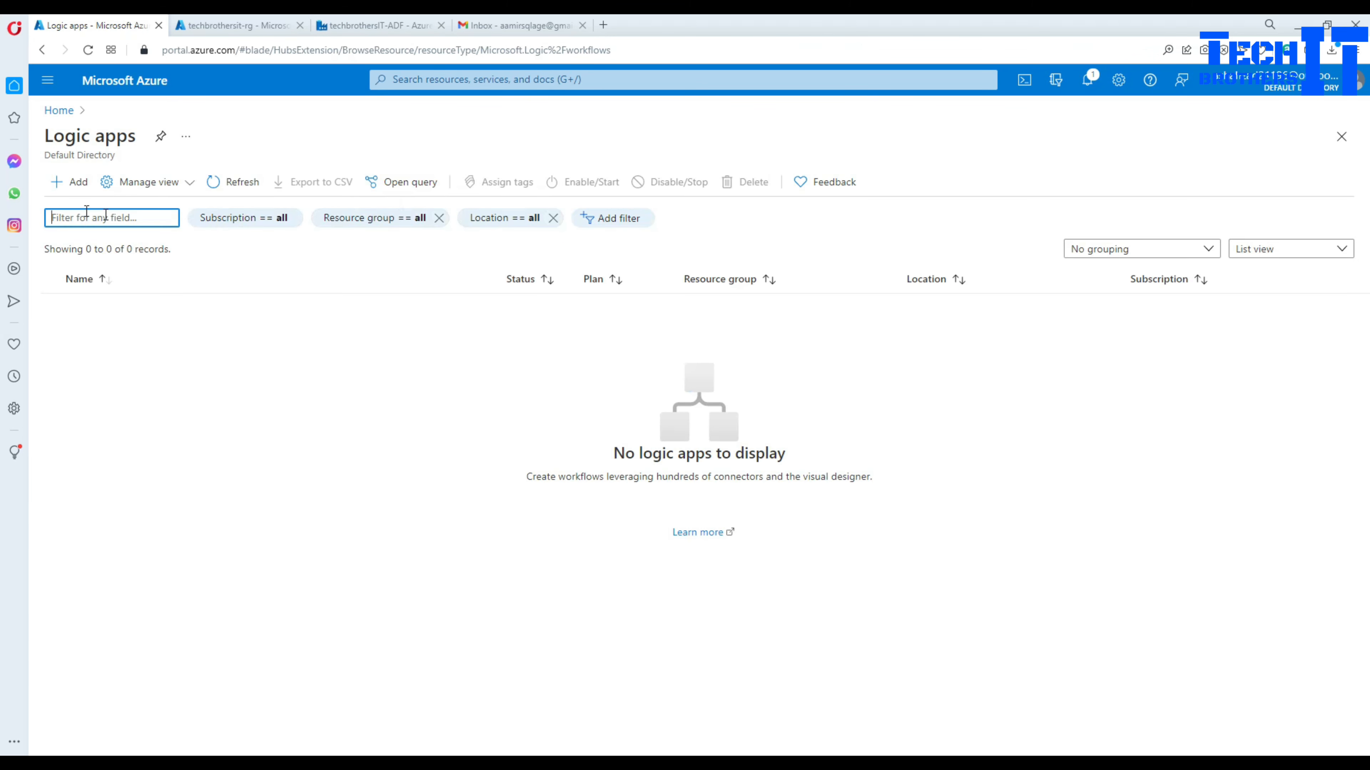
click(71, 186)
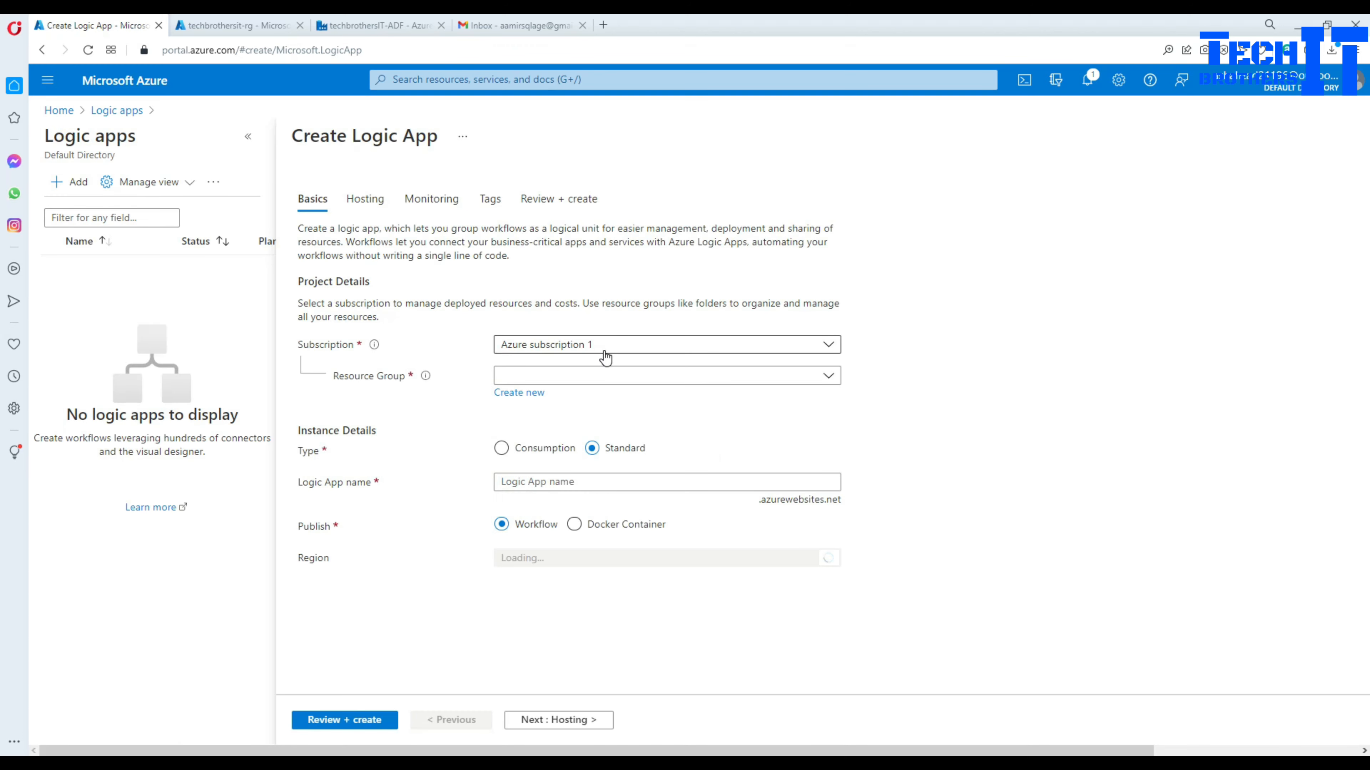
Step: Create a Consumption logic app named tbit in resource group techbrothersit-rg and region East US
click(608, 381)
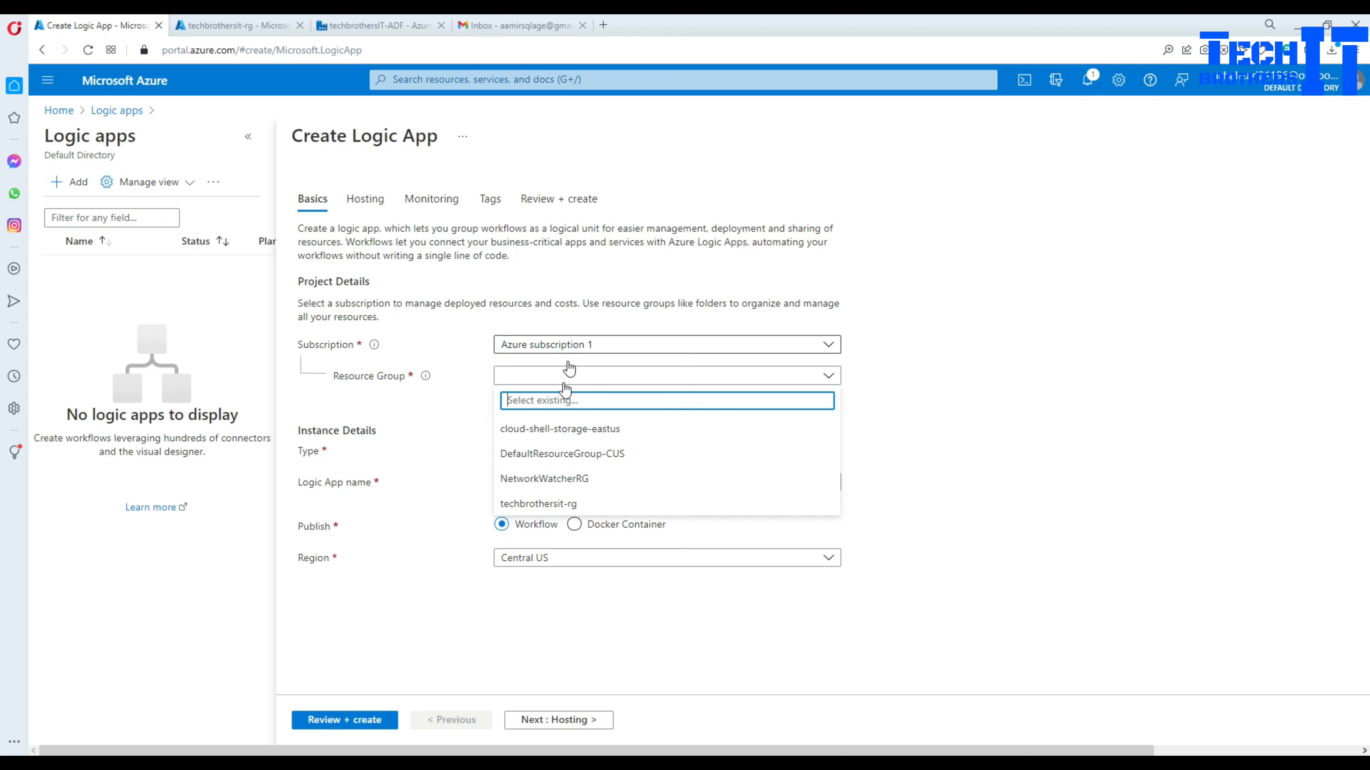
click(536, 506)
click(517, 456)
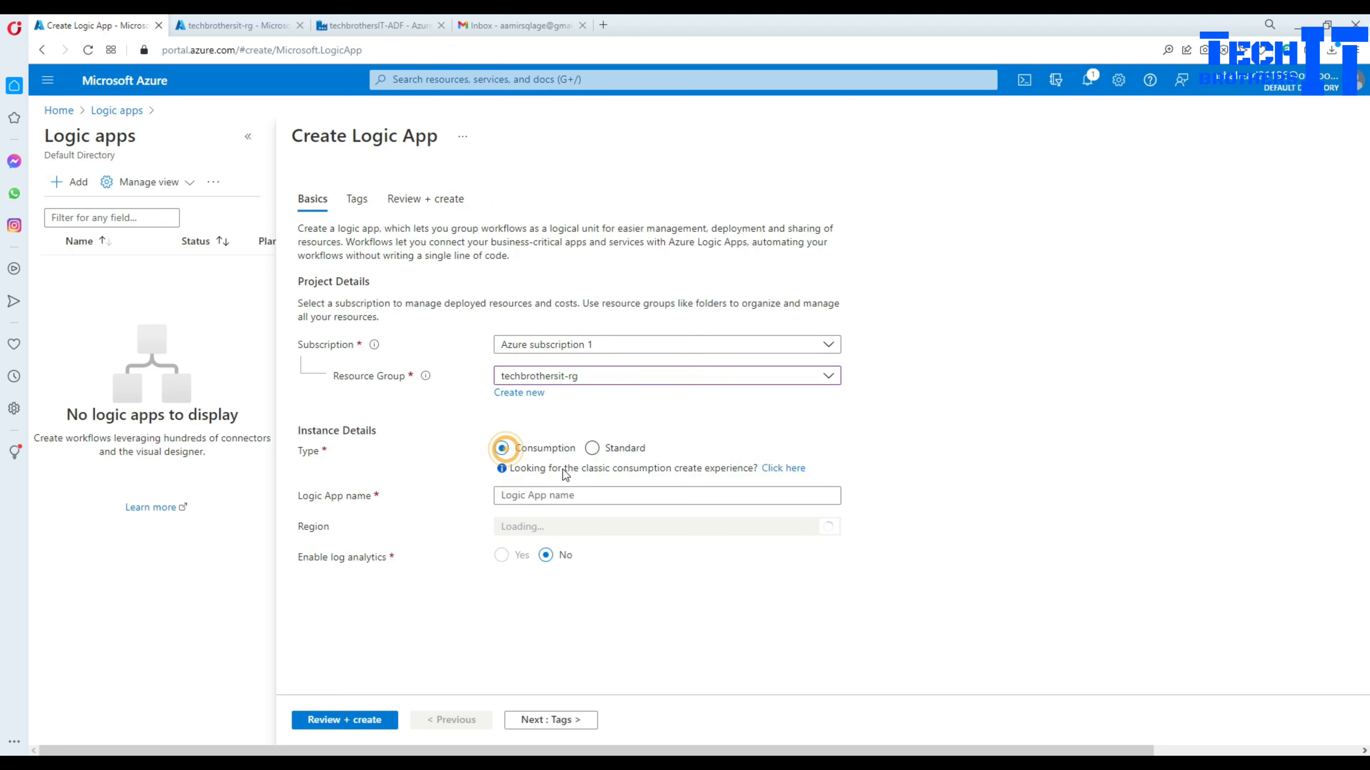
click(548, 495)
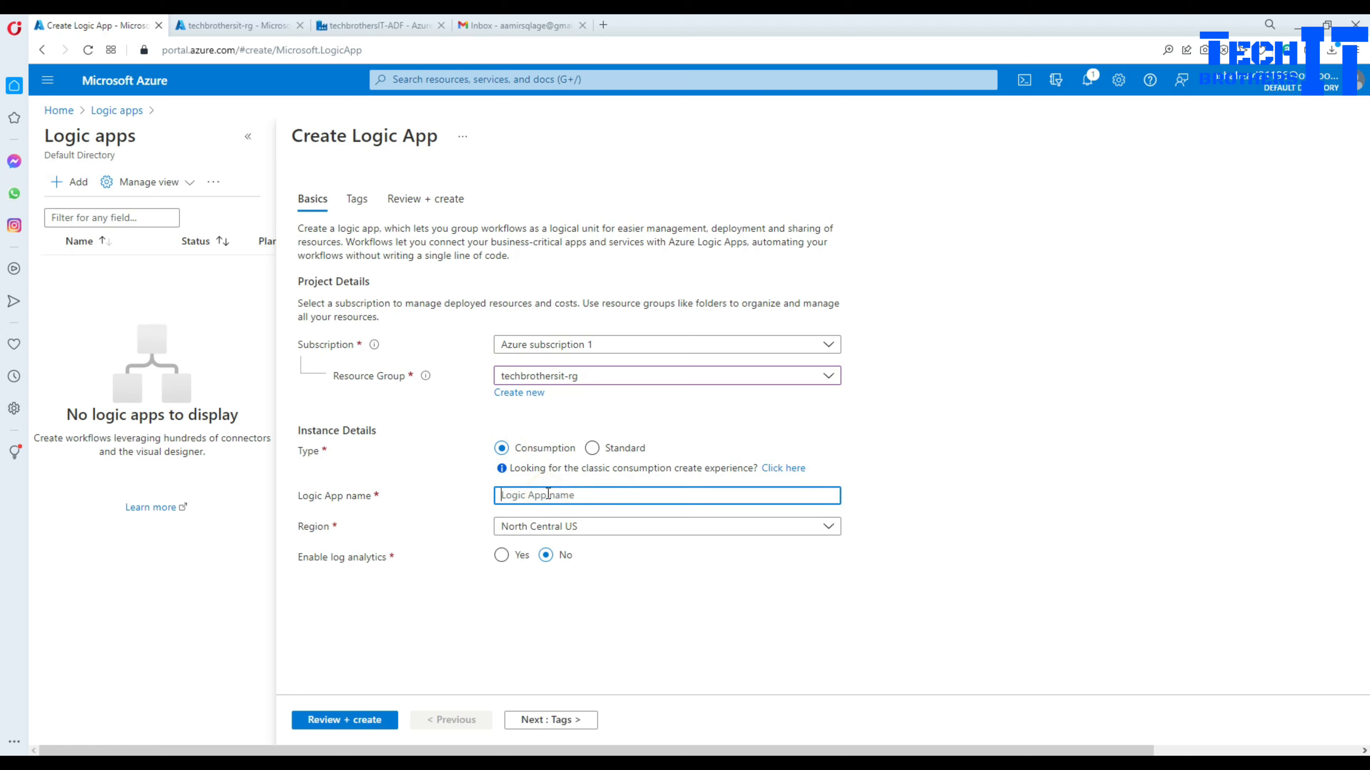
text(tbit)
click(538, 526)
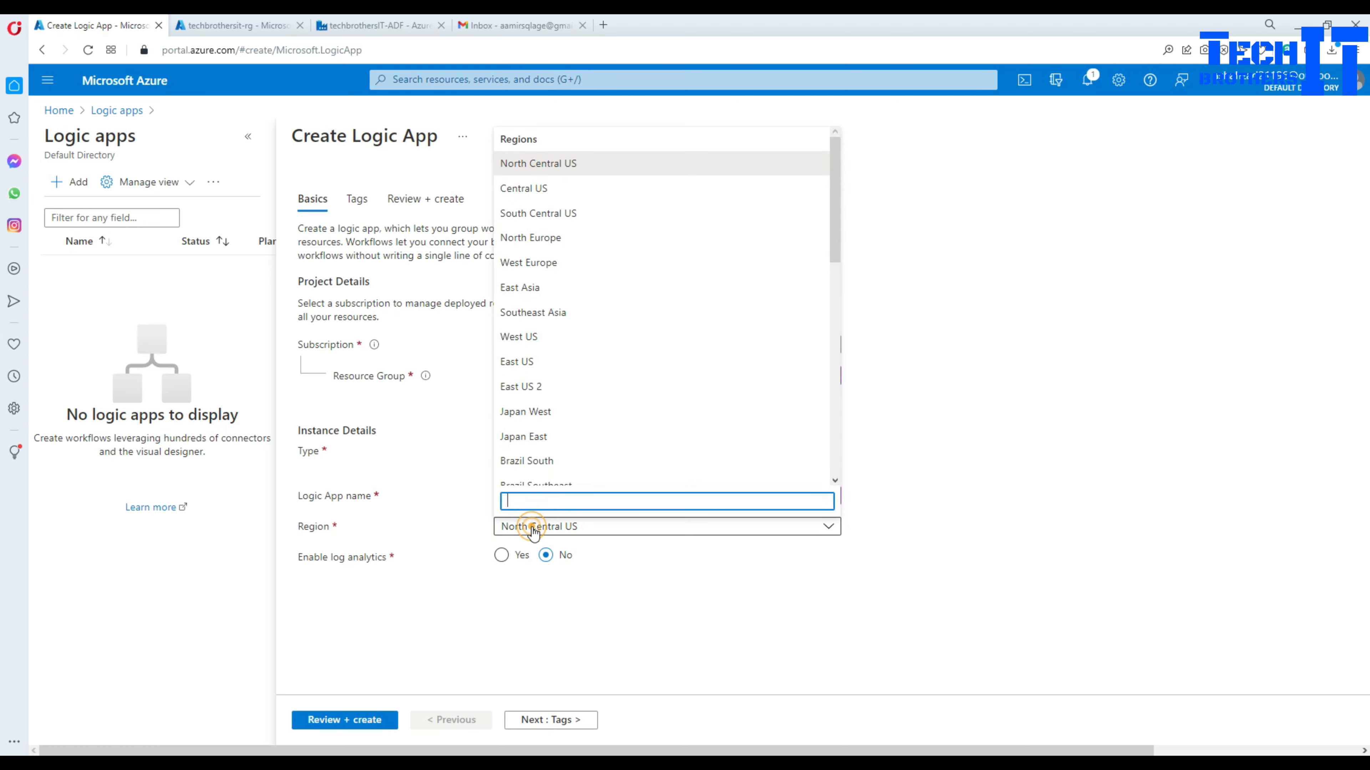
click(538, 363)
click(369, 720)
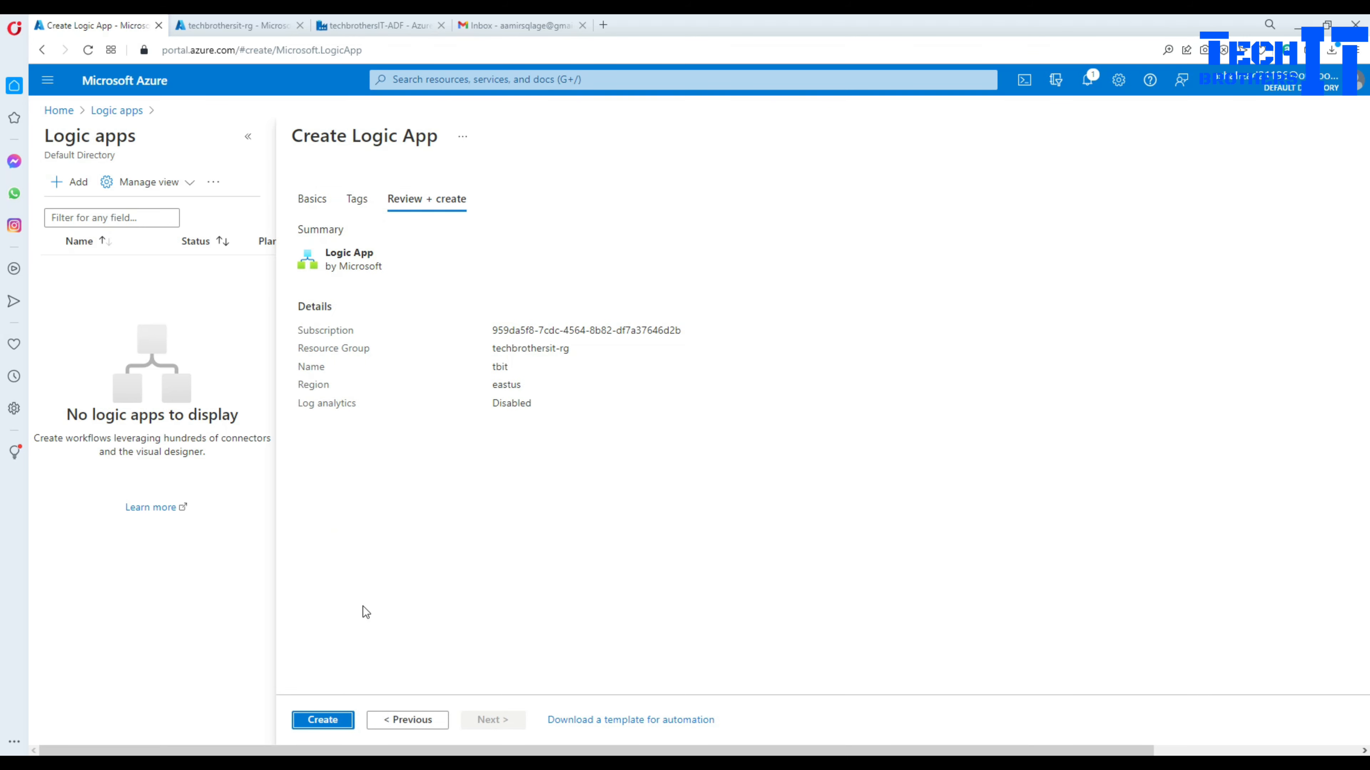
click(326, 721)
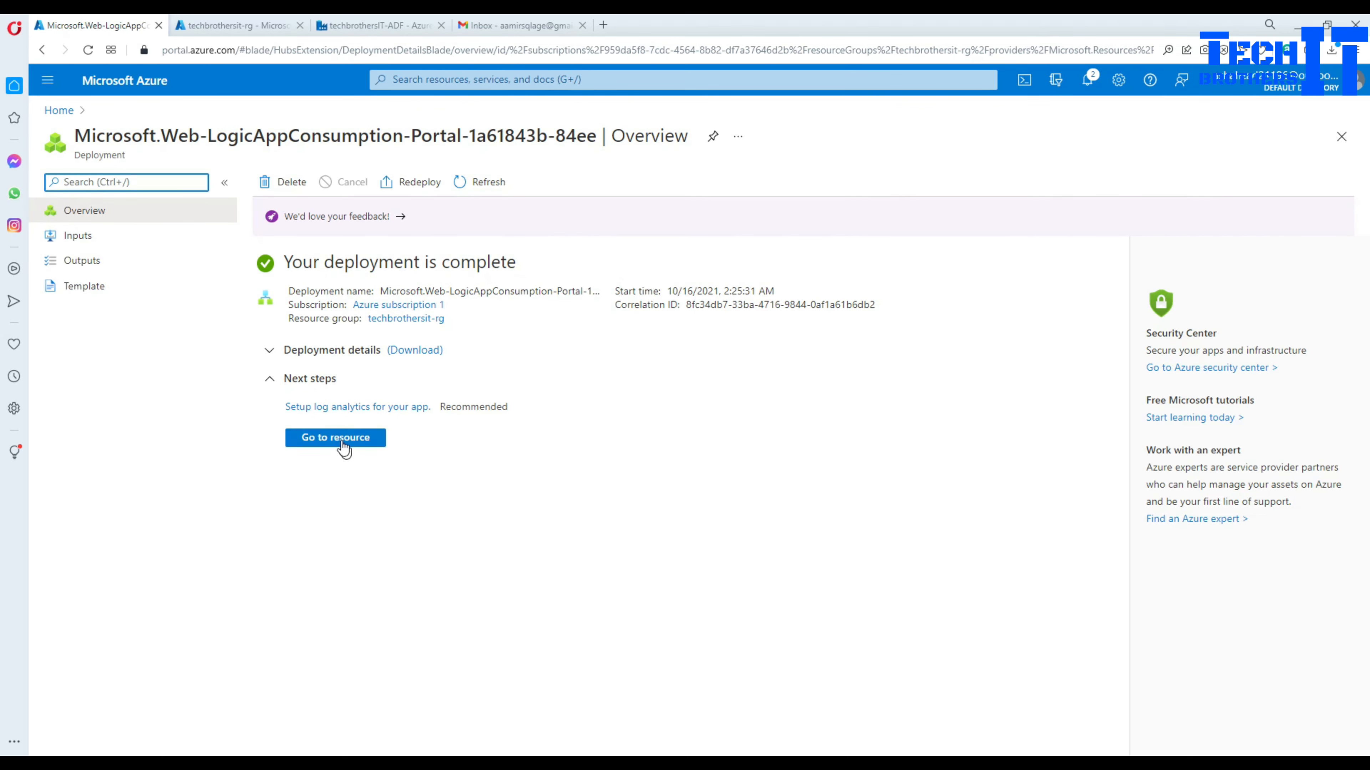
Step: Open the deployed logic app in the designer and start it from the Blank Logic App template
click(340, 438)
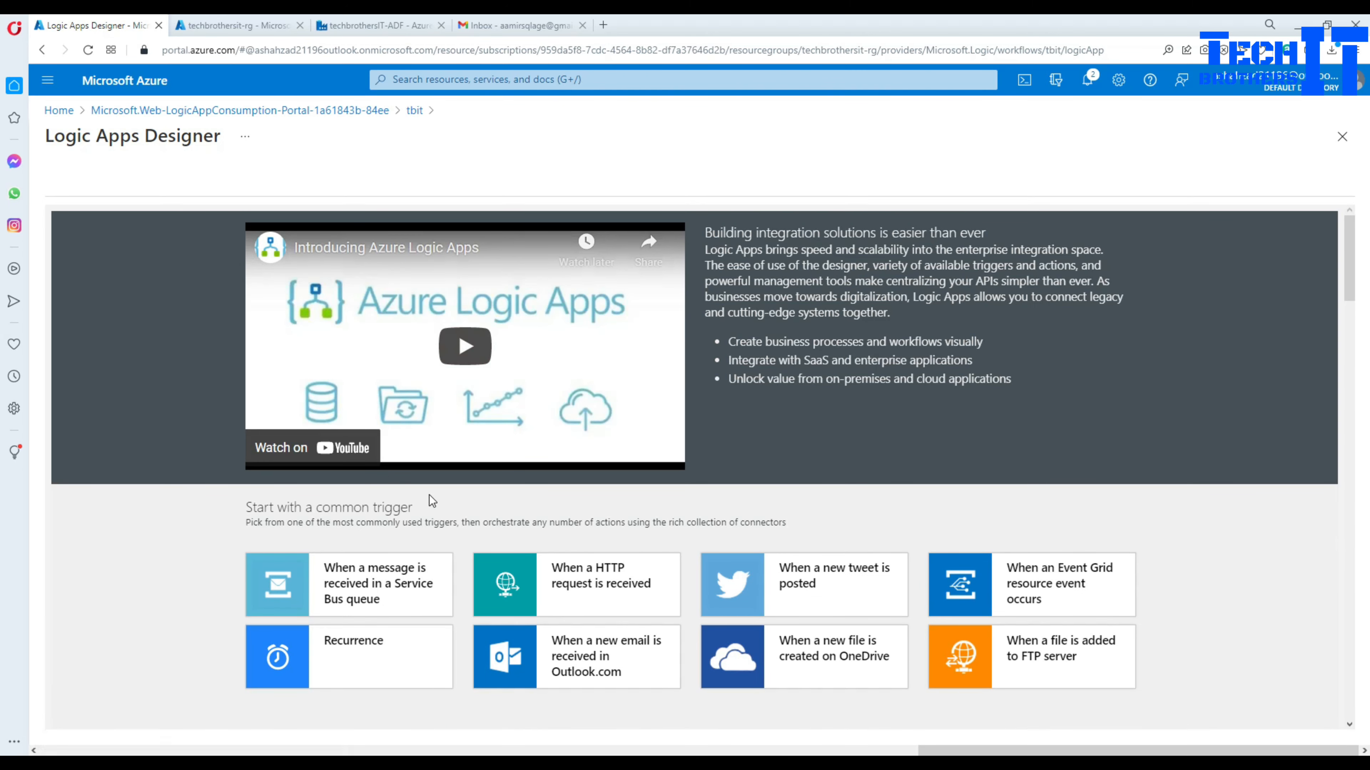
scroll(429, 495, down, 4)
scroll(399, 566, down, 3)
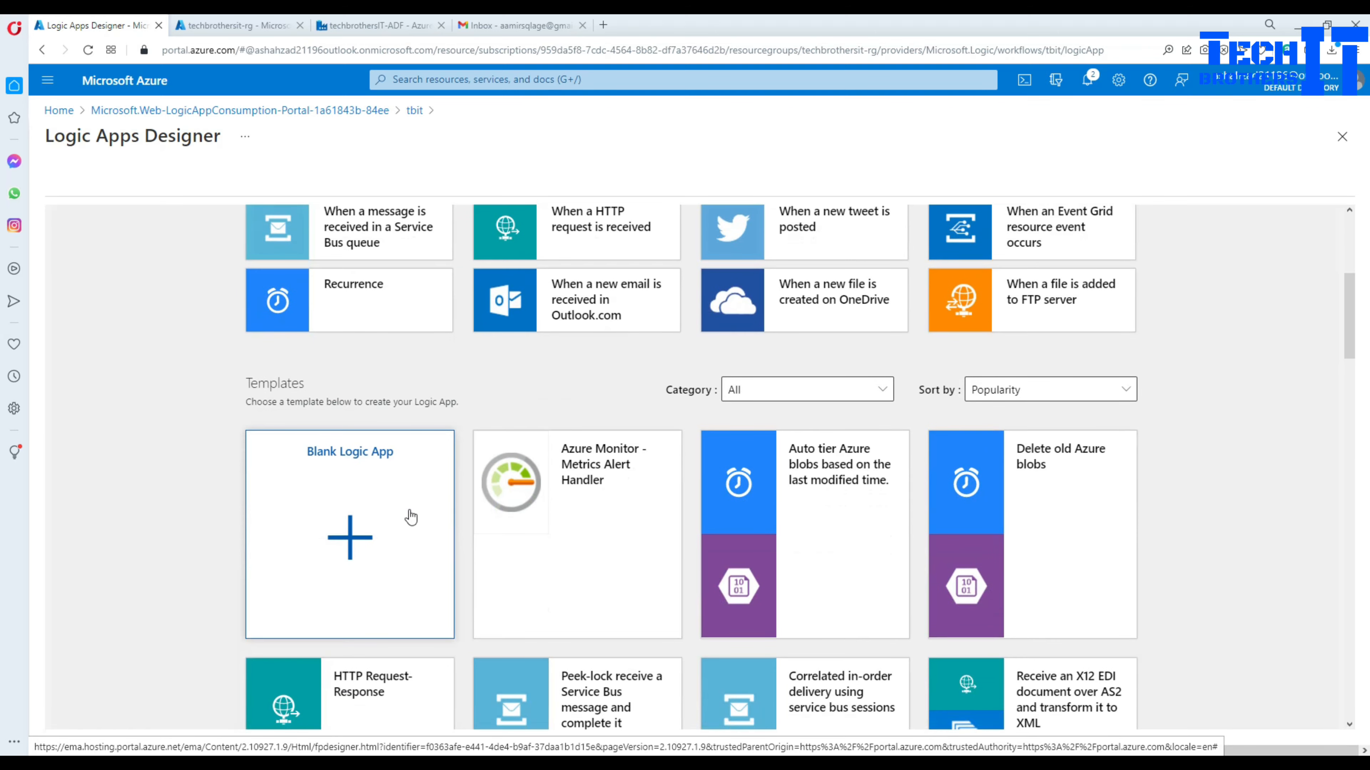
click(354, 541)
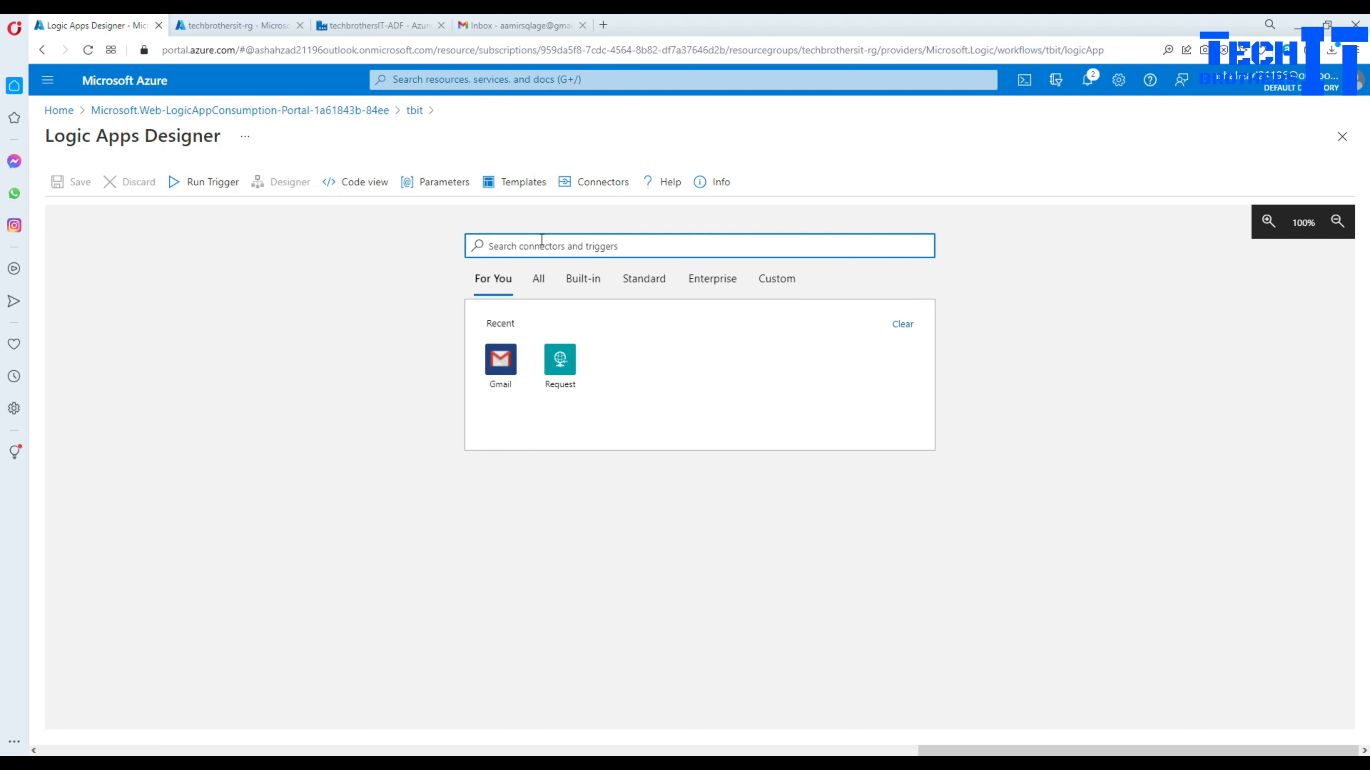
click(541, 244)
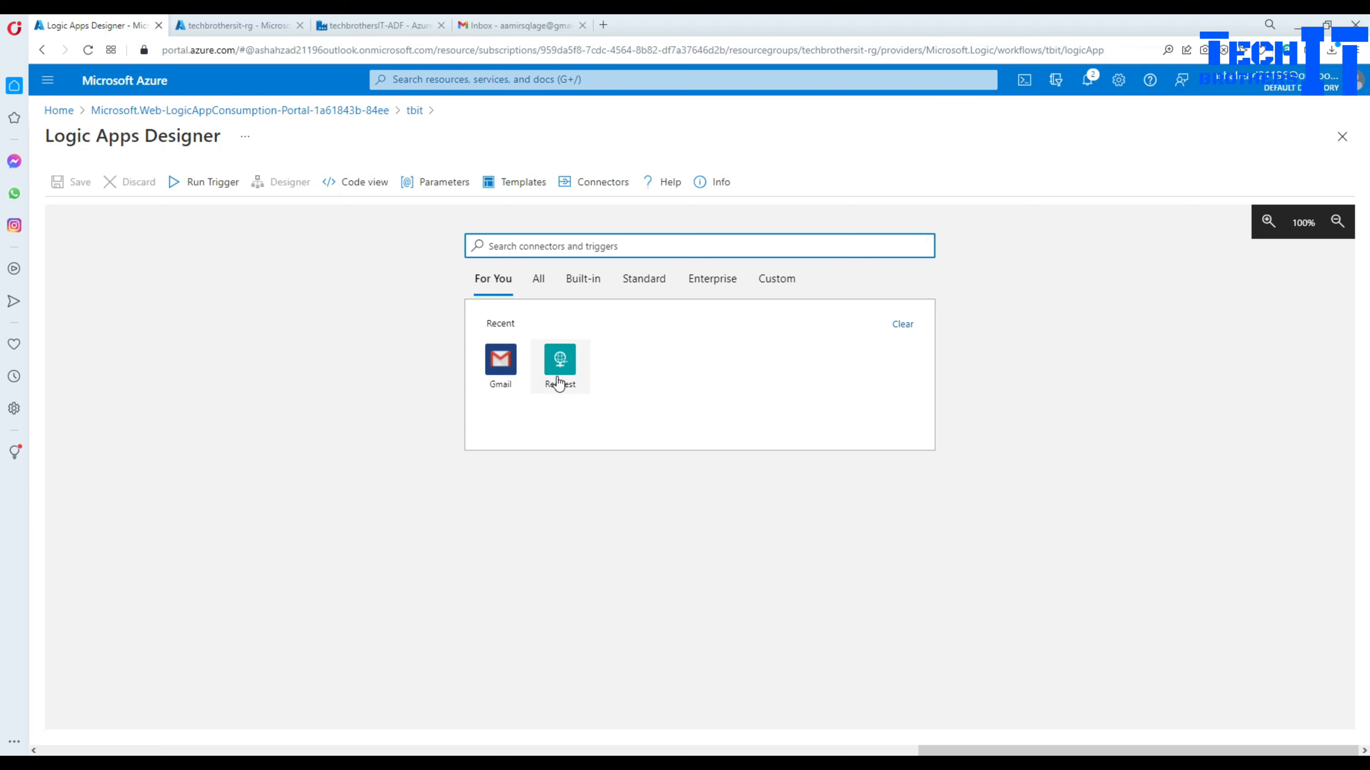
Step: Find the Request connector and add its When a HTTP request is received trigger to the workflow
text(request)
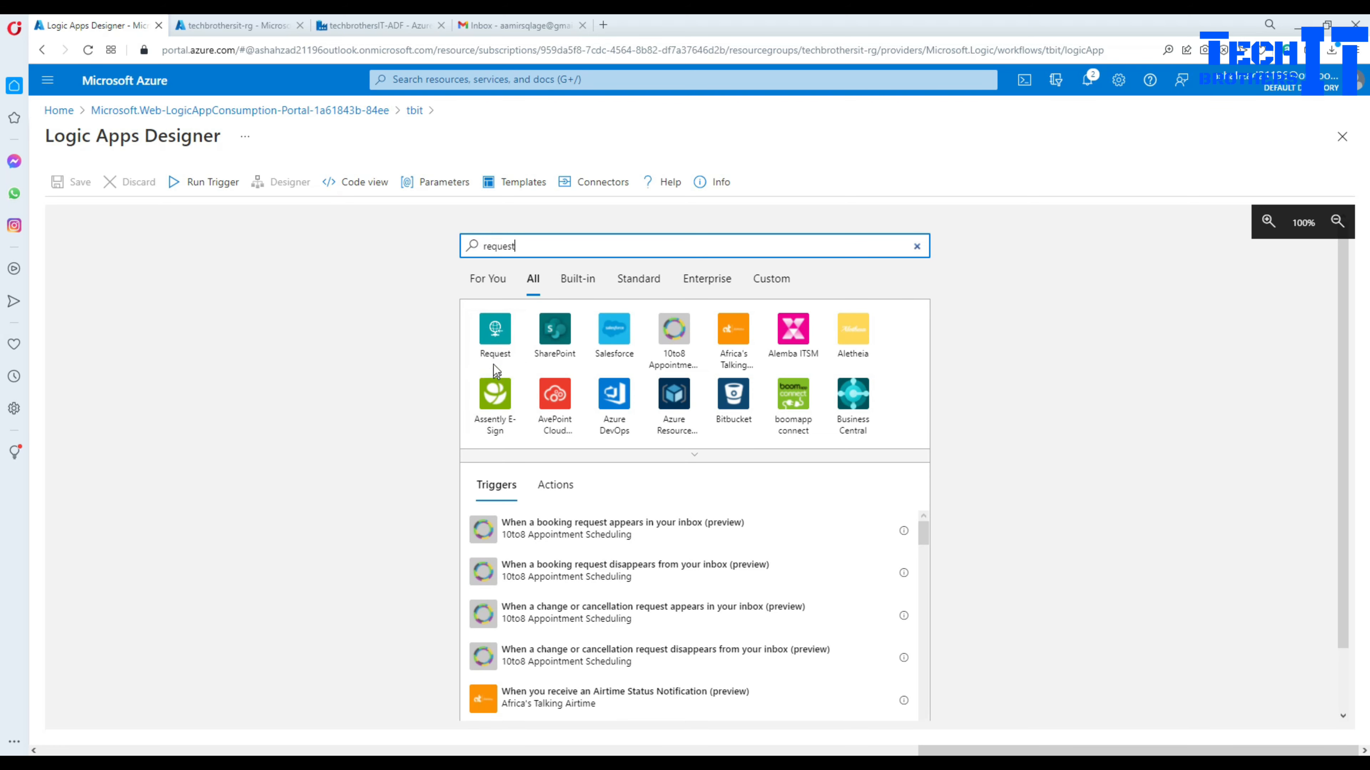
click(495, 341)
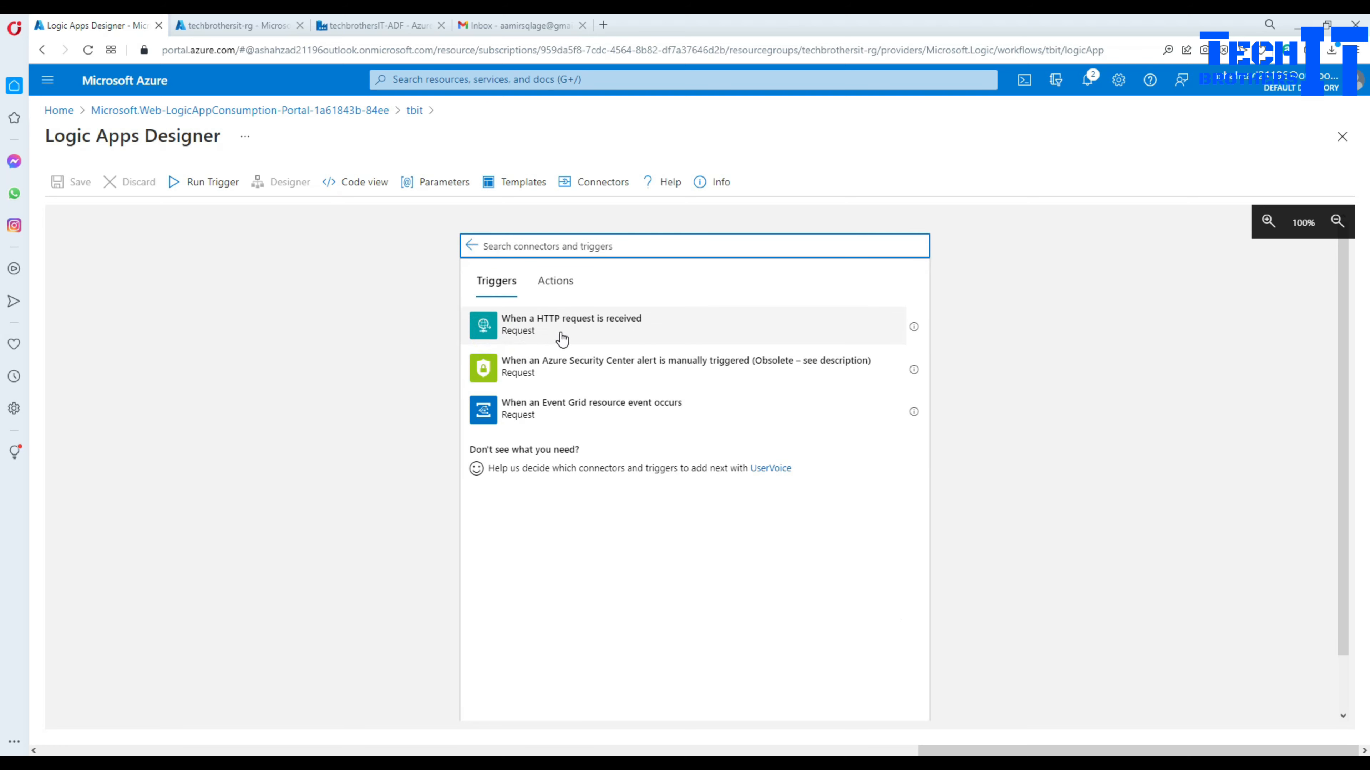
click(505, 328)
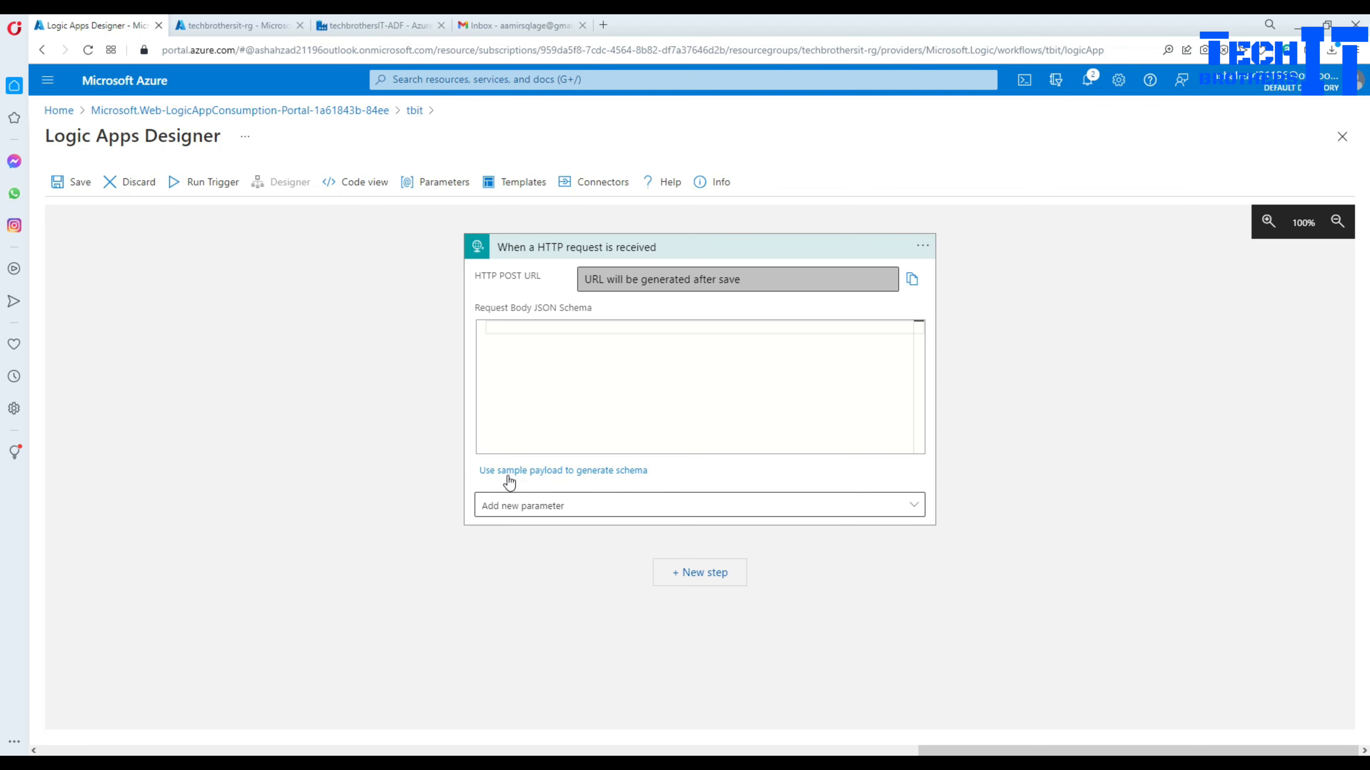
Step: Enter a sample JSON payload for the trigger with empty string values for pipelinename, datafactoryname, runid and Rowread
click(522, 477)
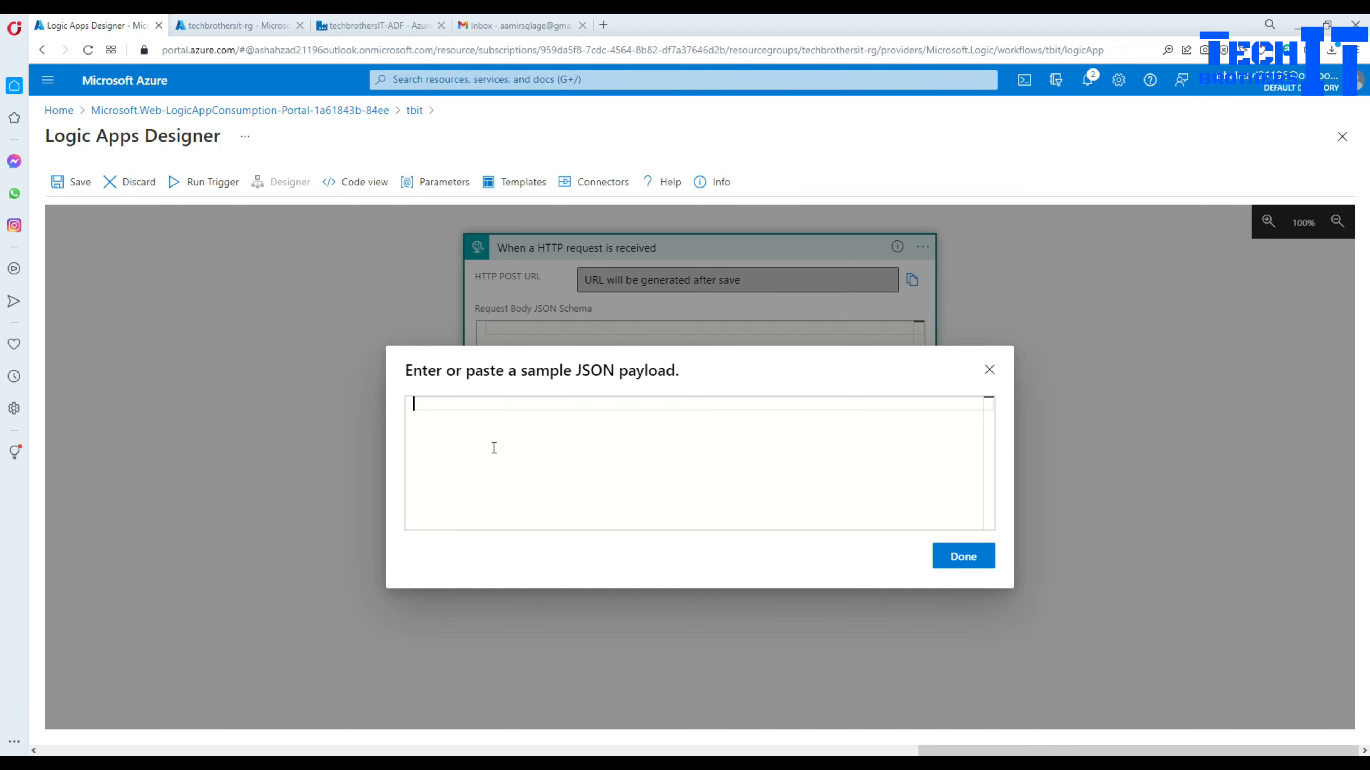
text({)
key(Return)
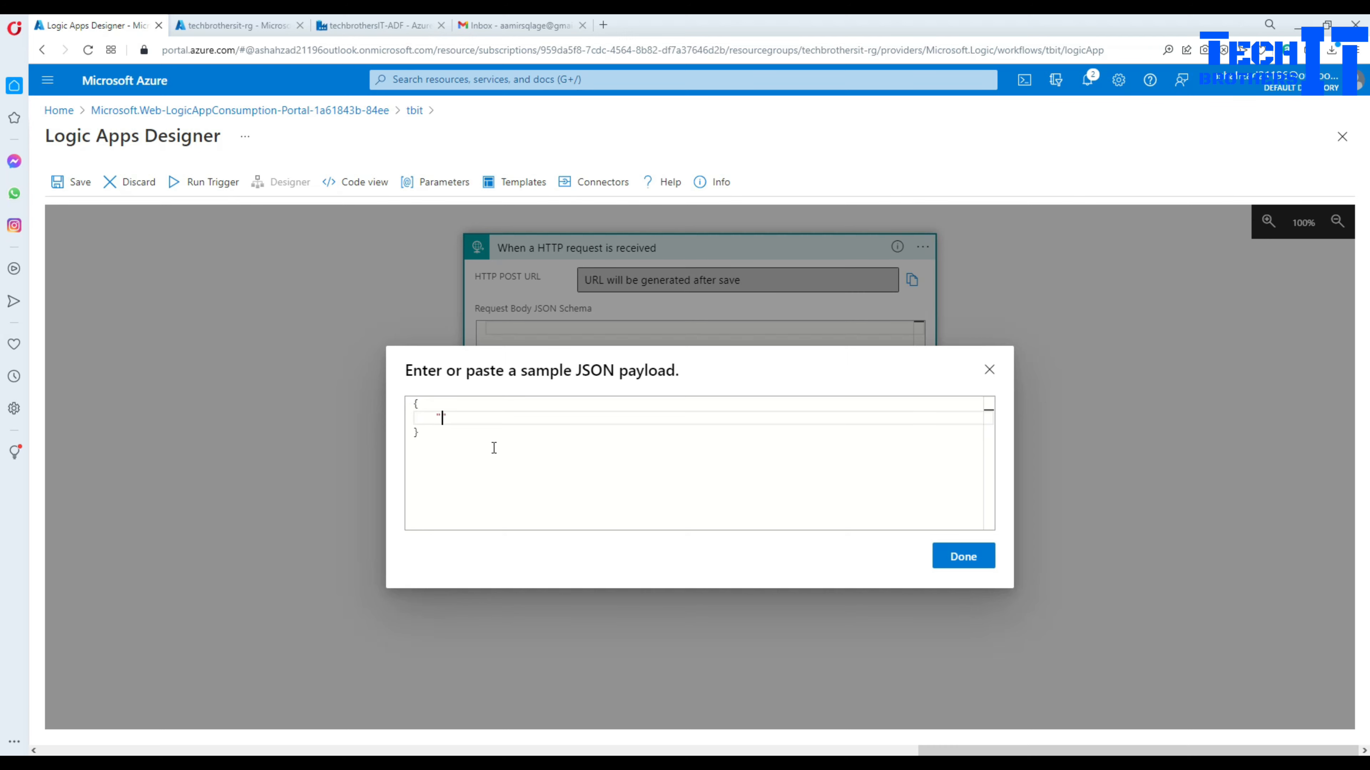
text("pipelinename":"",)
key(Return)
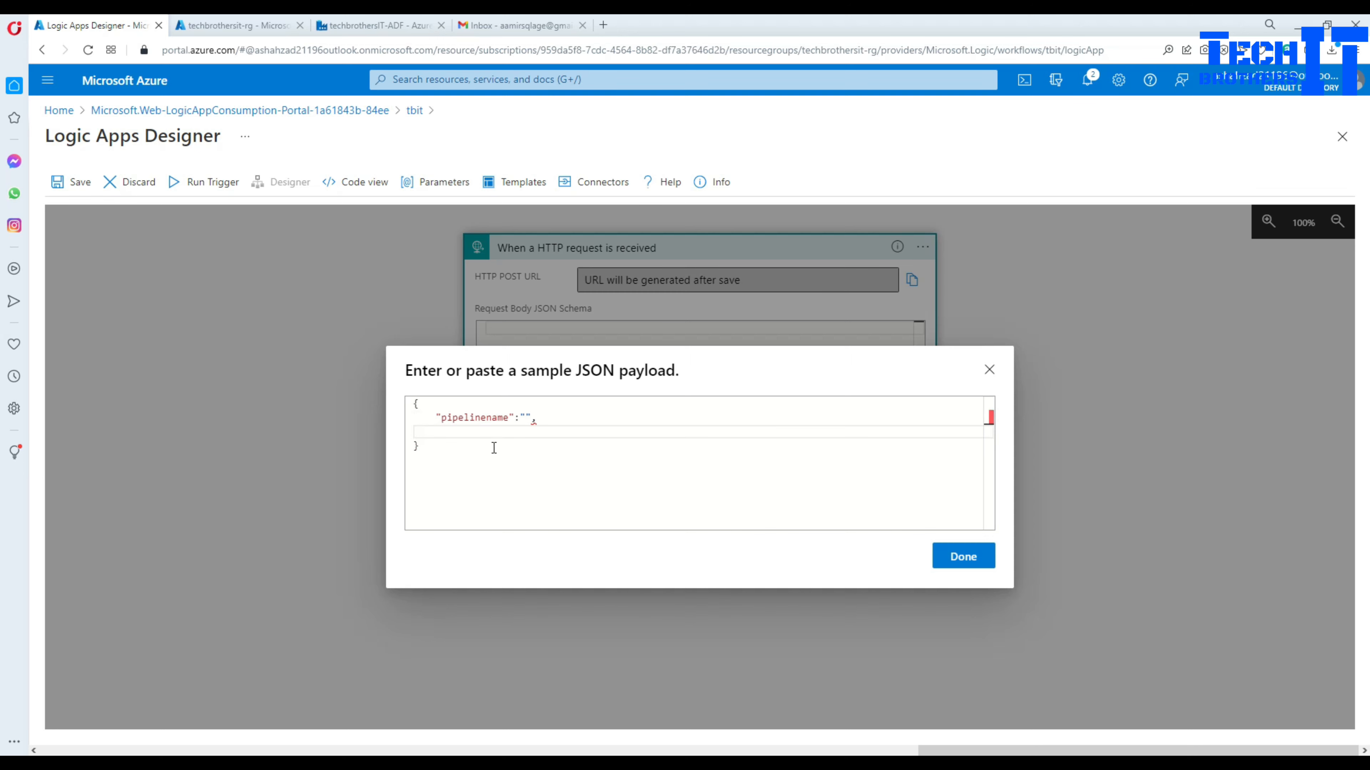
text("datafactory)
text(name":")
text(,)
key(Return)
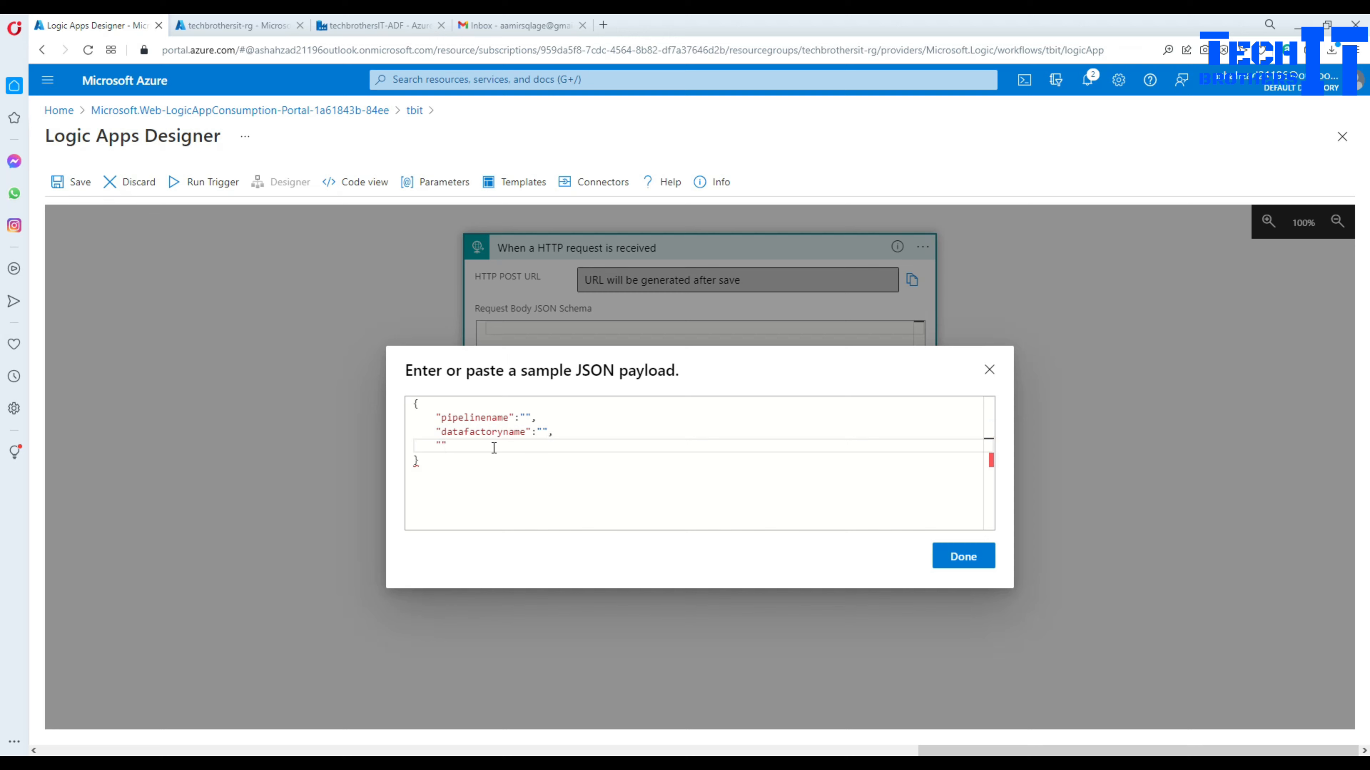
text("runid":)
key(Return)
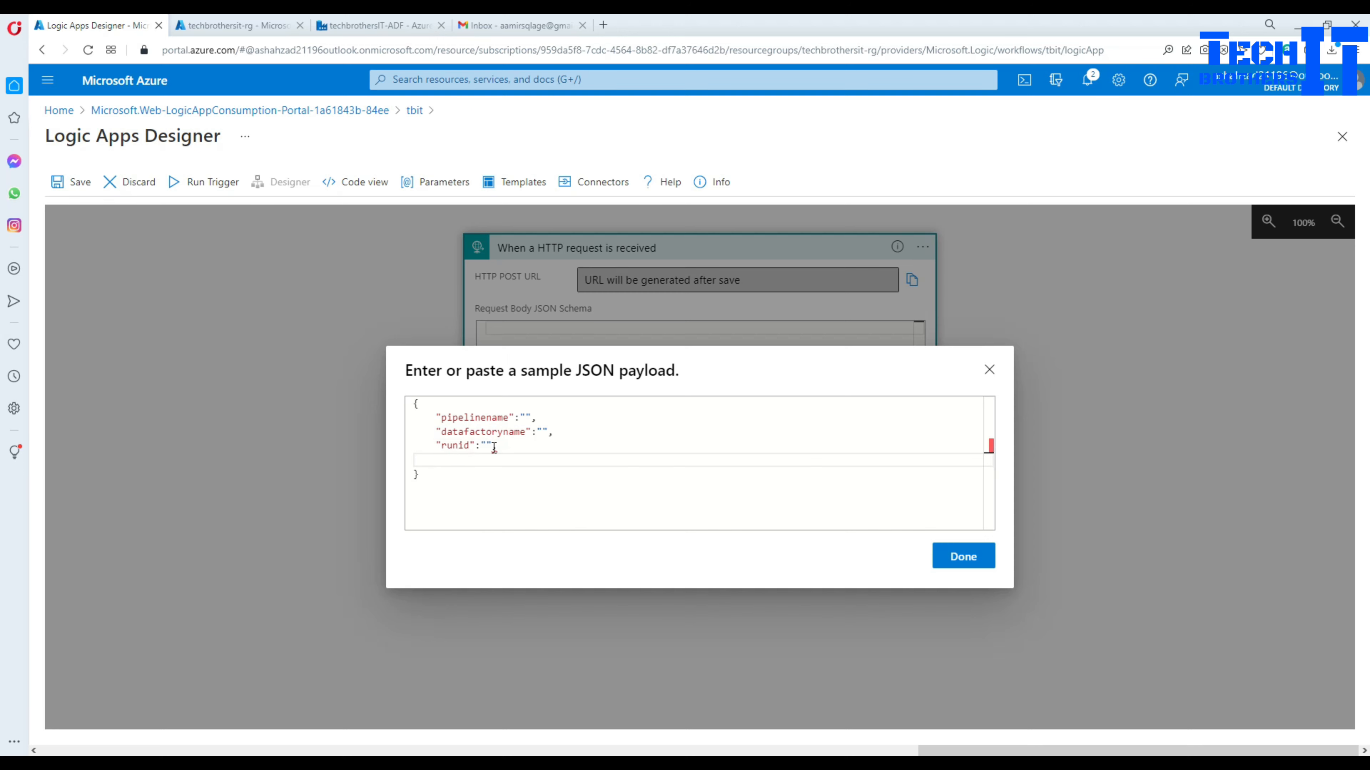
text("Rowread":")
Step: Select the entire sample payload text, generate the request body schema from it, and review the schema's property types
drag(426, 476, 412, 403)
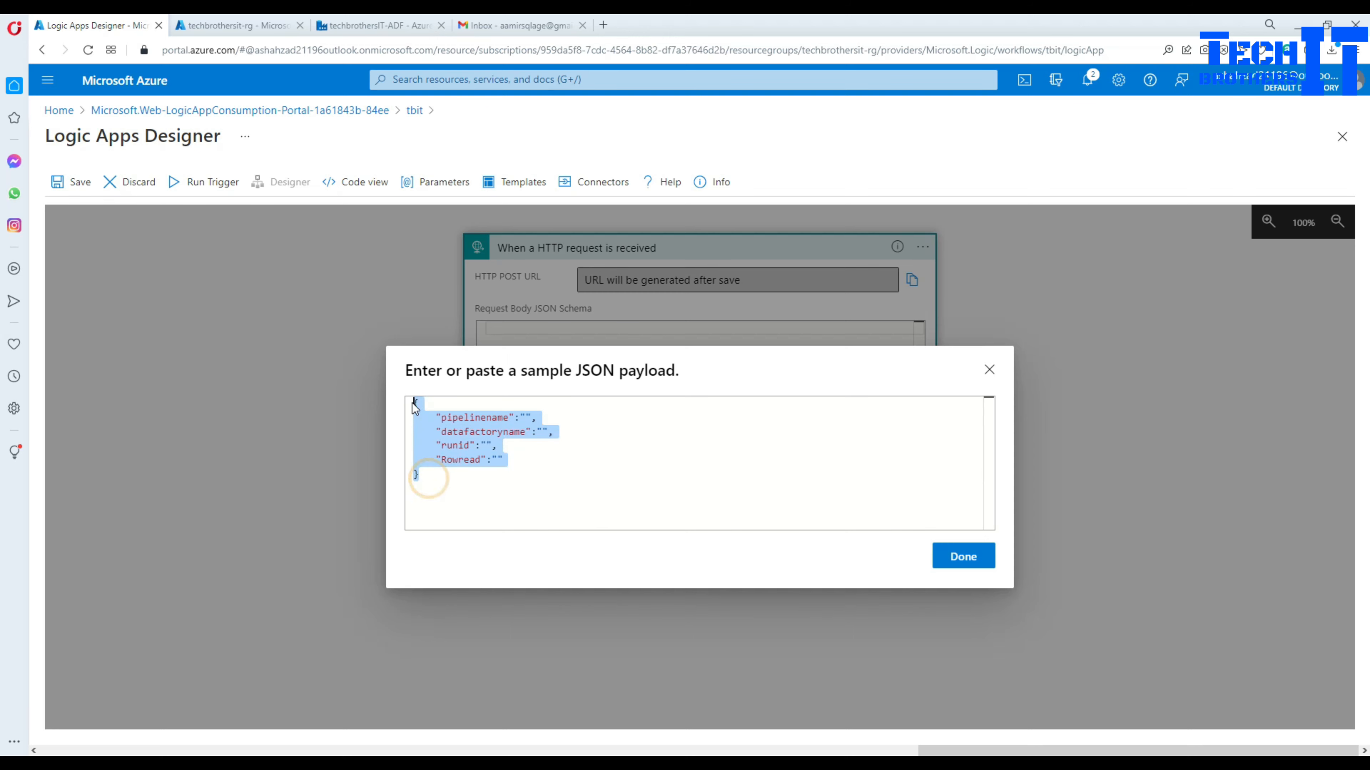
right_click(441, 421)
click(428, 468)
click(425, 472)
drag(426, 476, 412, 403)
right_click(433, 423)
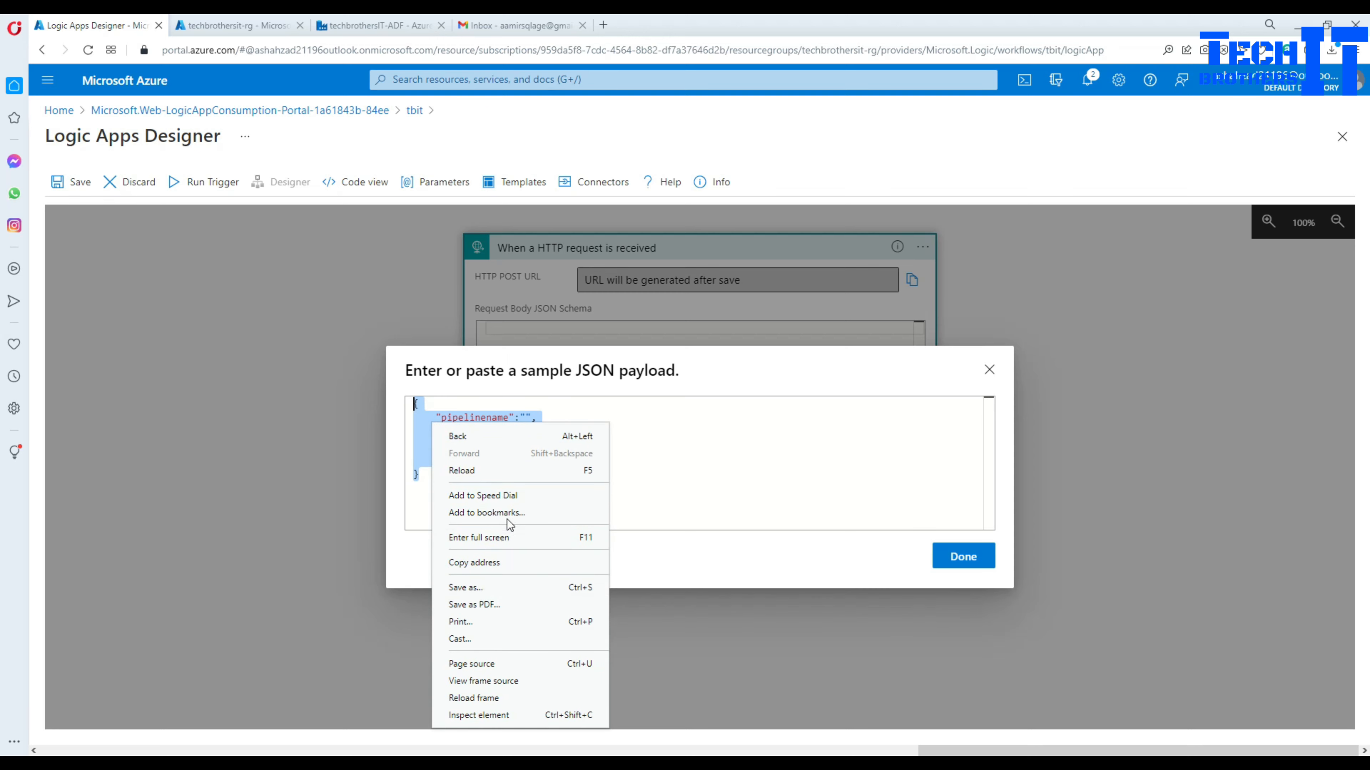
click(670, 459)
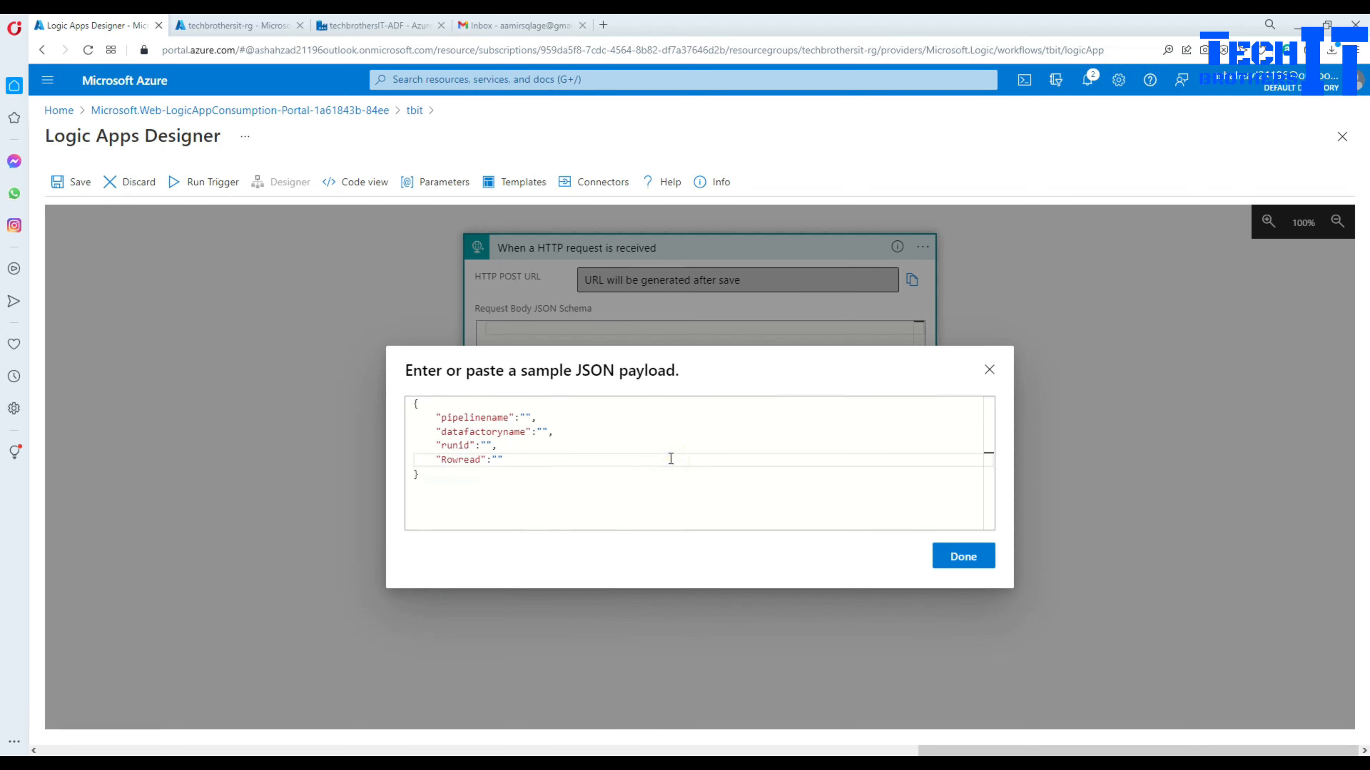
key(ctrl+a)
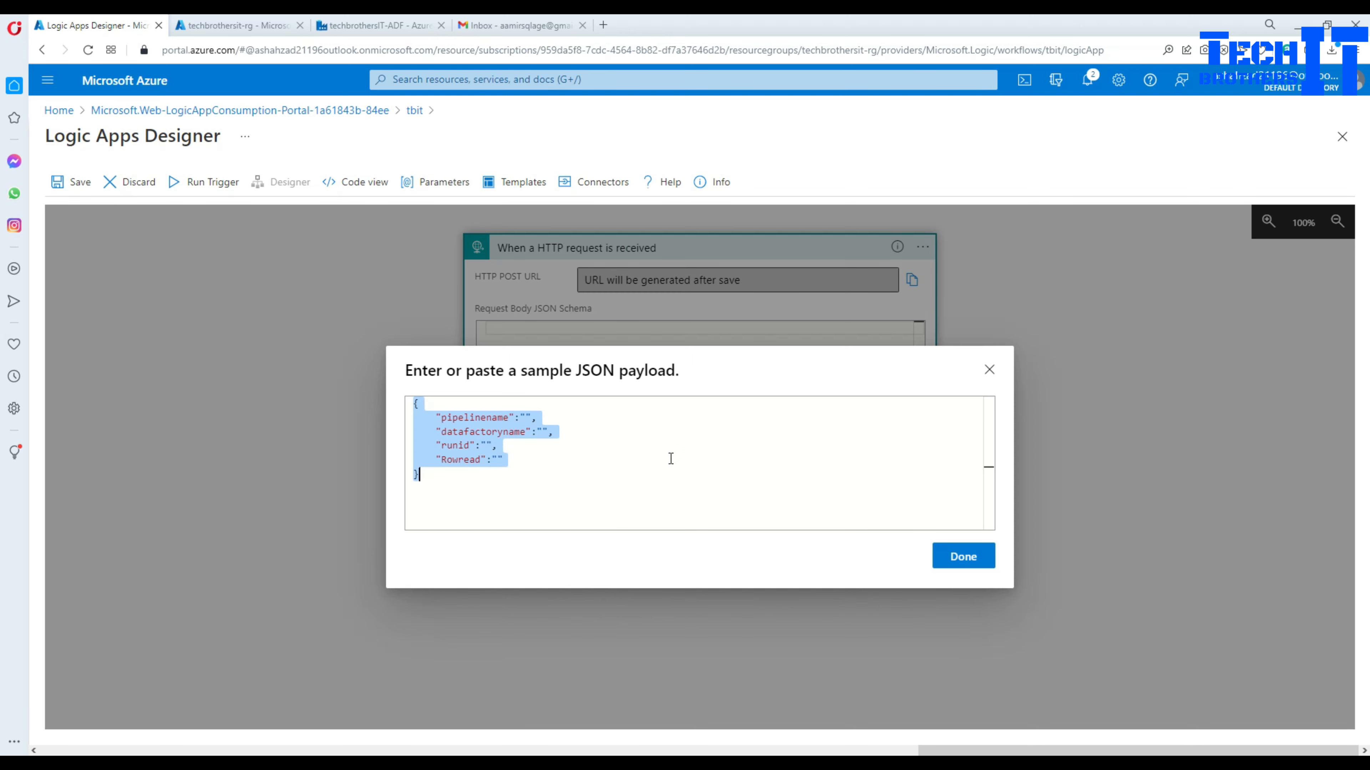
click(963, 557)
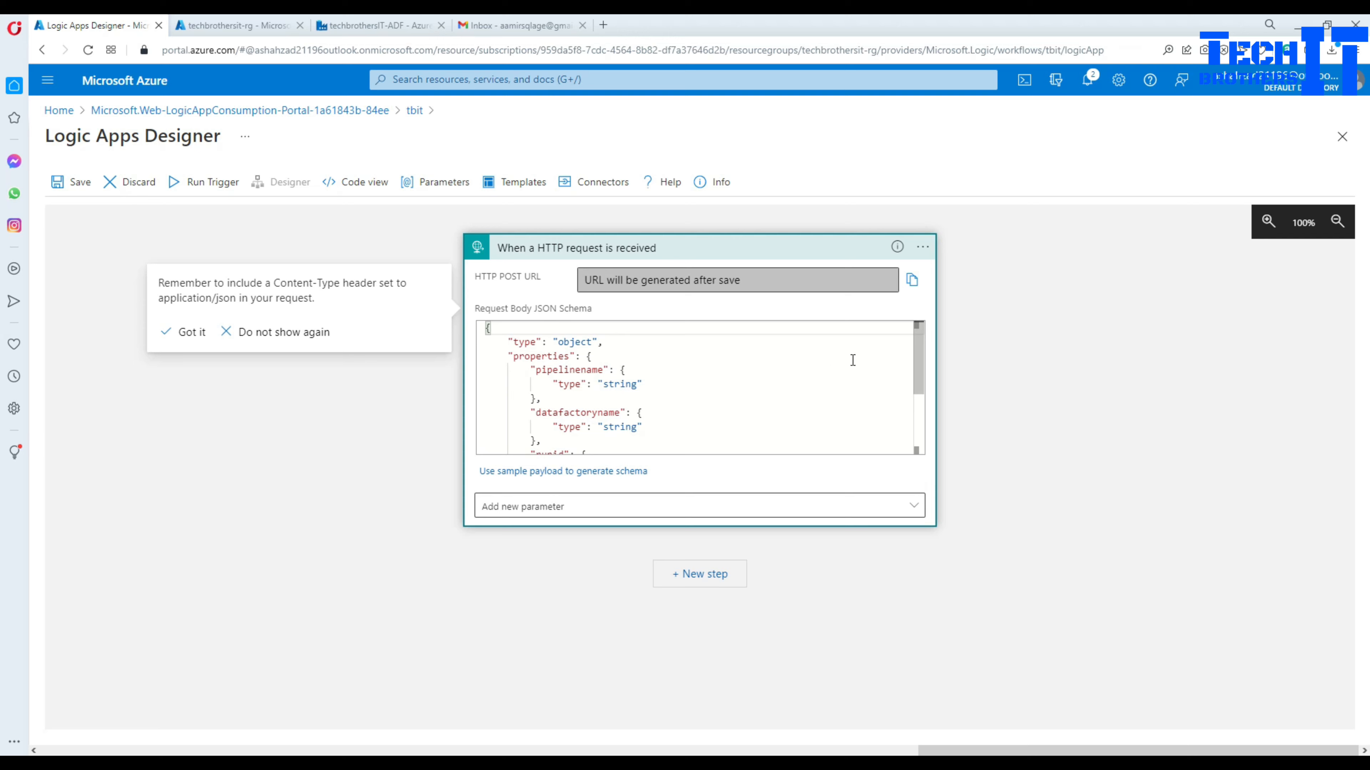
click(566, 371)
click(620, 384)
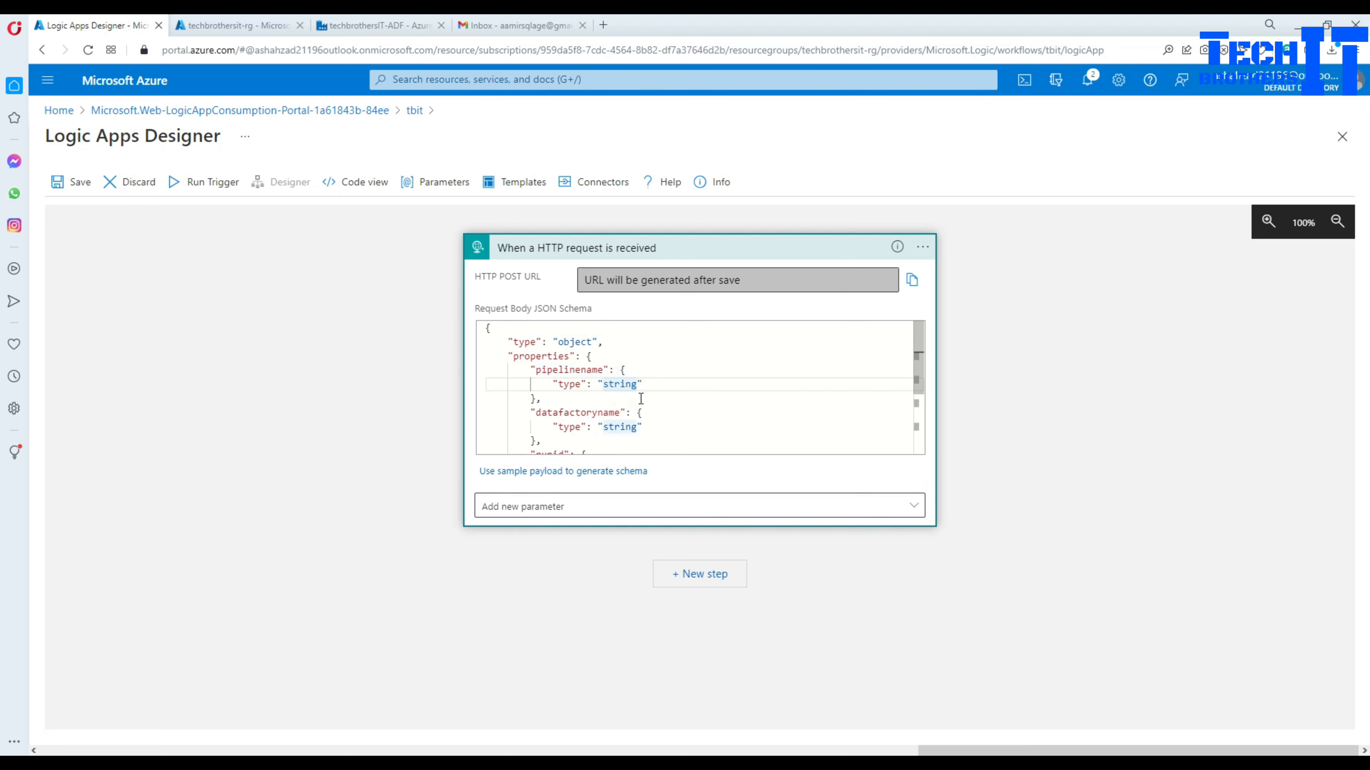
scroll(604, 416, down, 3)
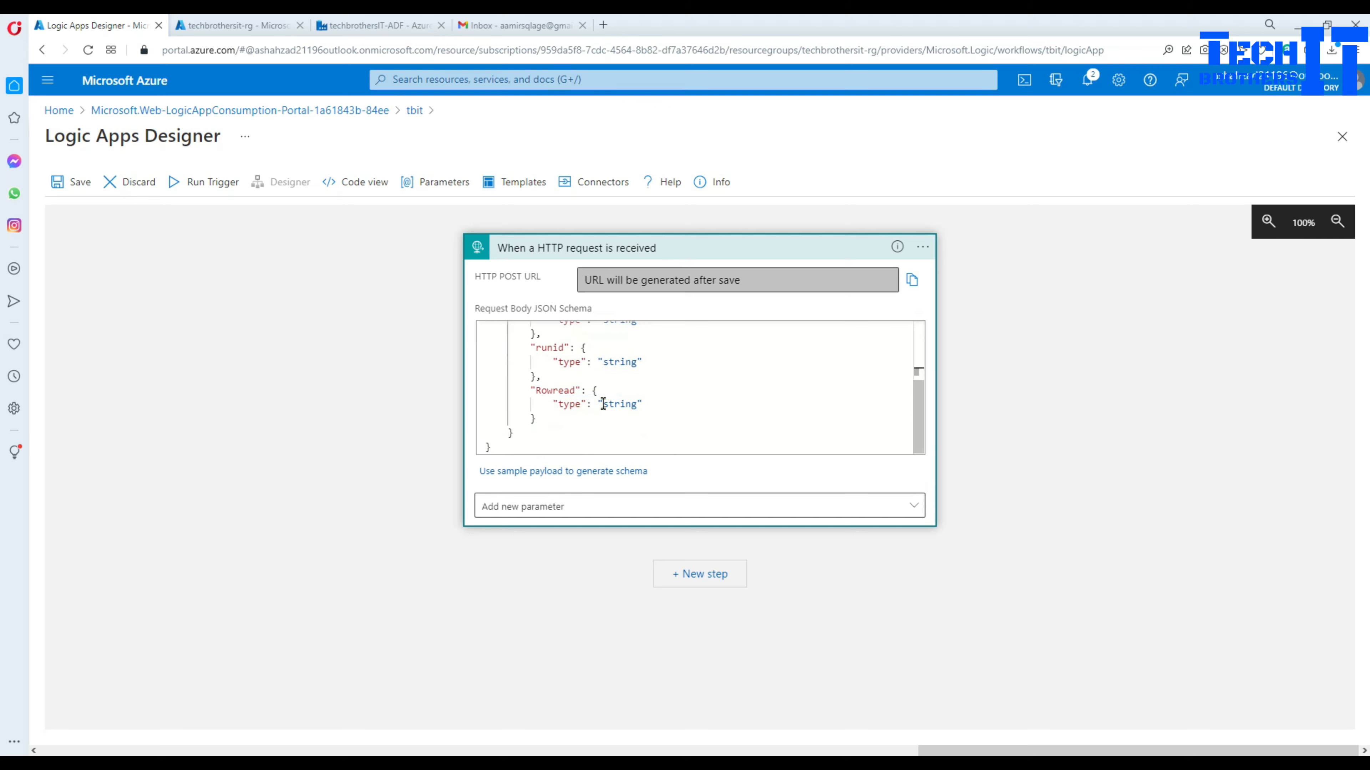
click(601, 402)
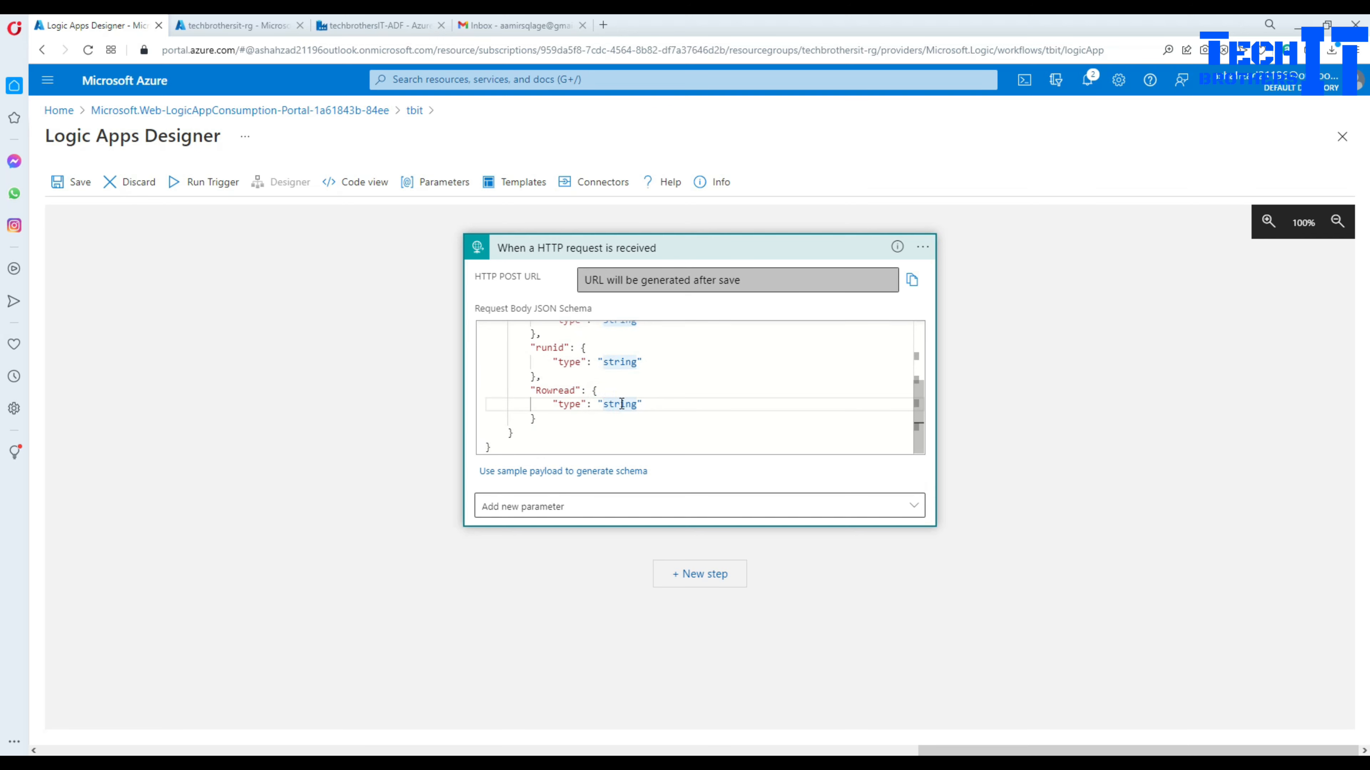
scroll(622, 404, up, 3)
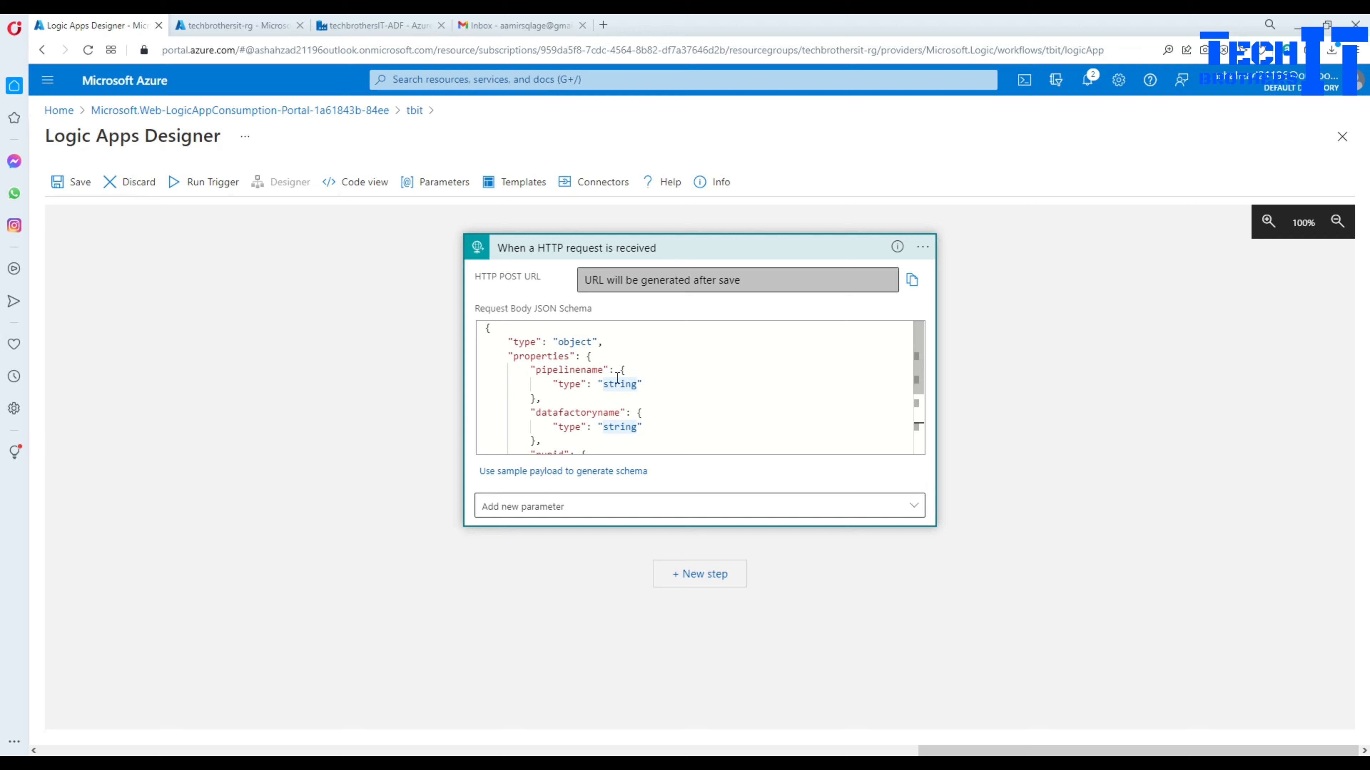
Step: Add the Method parameter to the HTTP request trigger and set it to POST
click(507, 512)
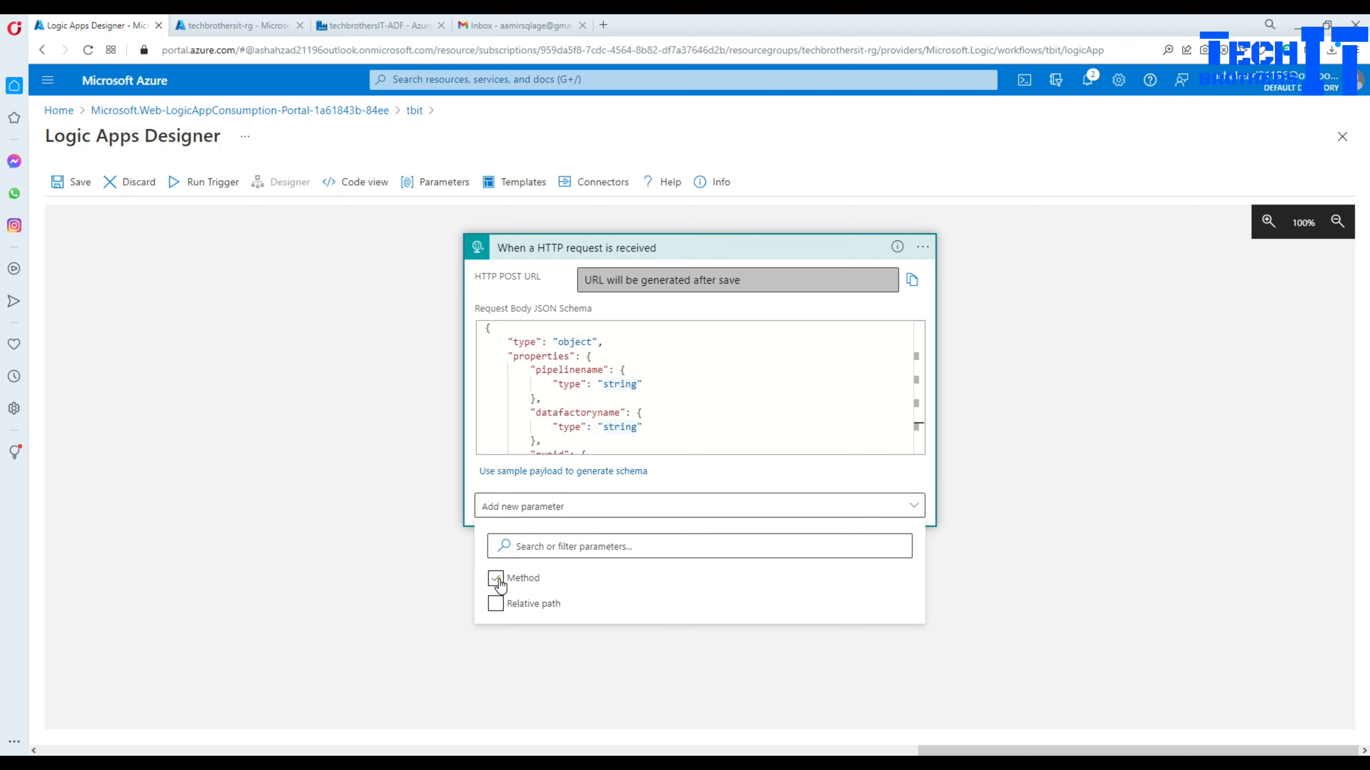
click(510, 580)
click(949, 516)
click(582, 506)
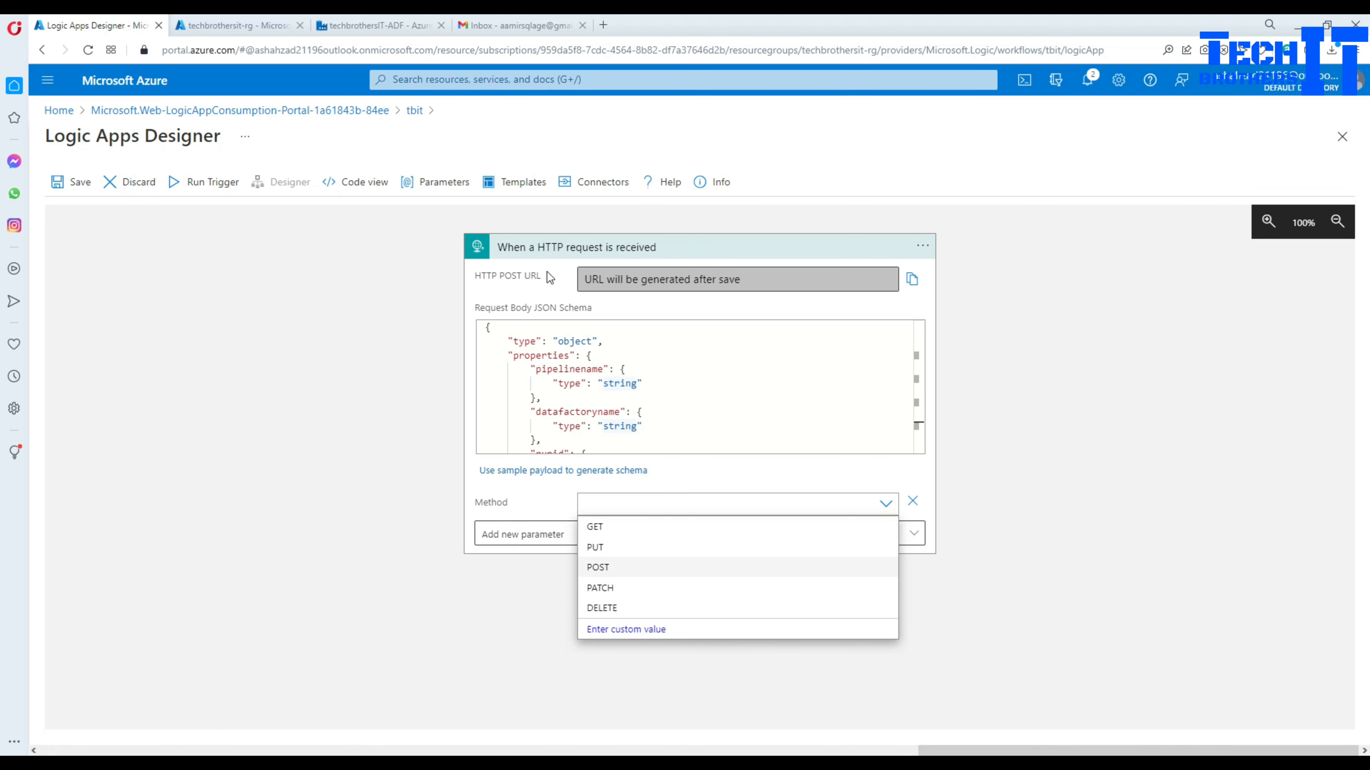
click(601, 571)
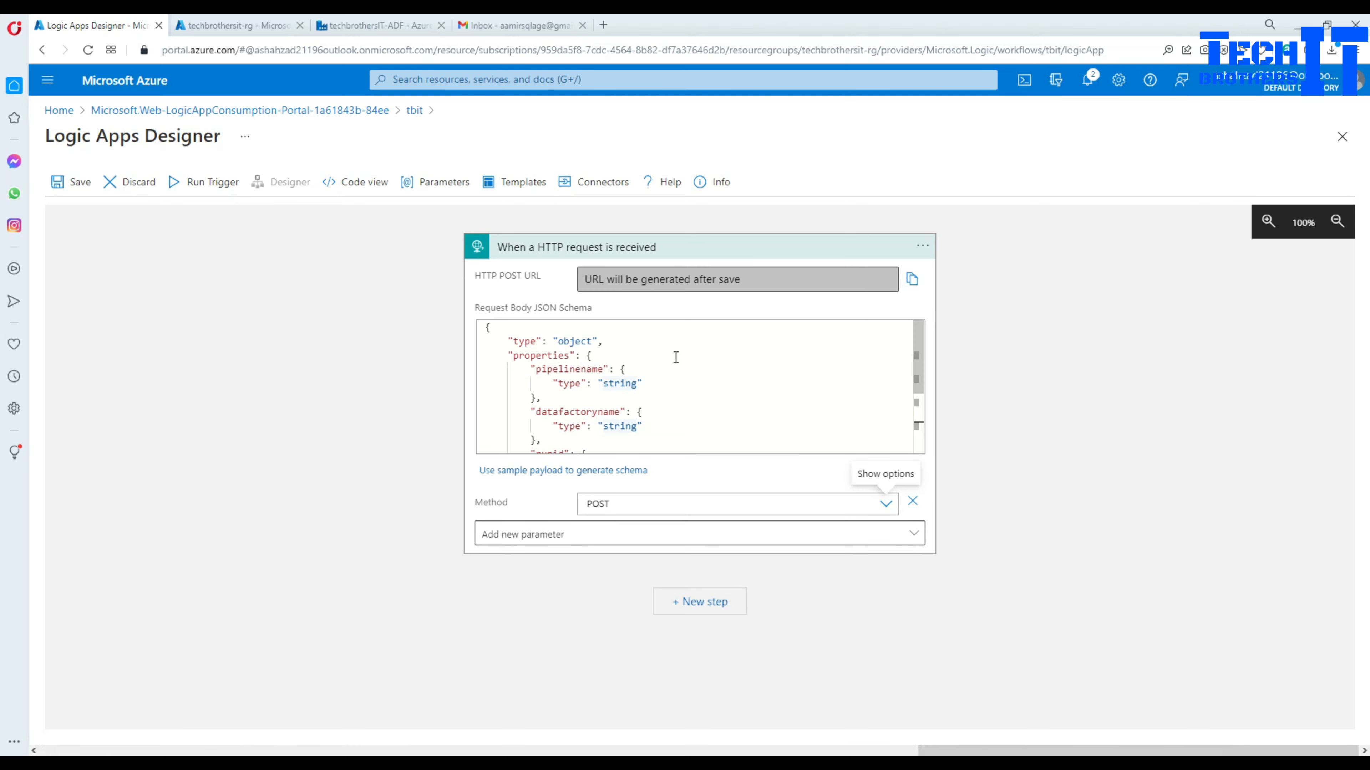
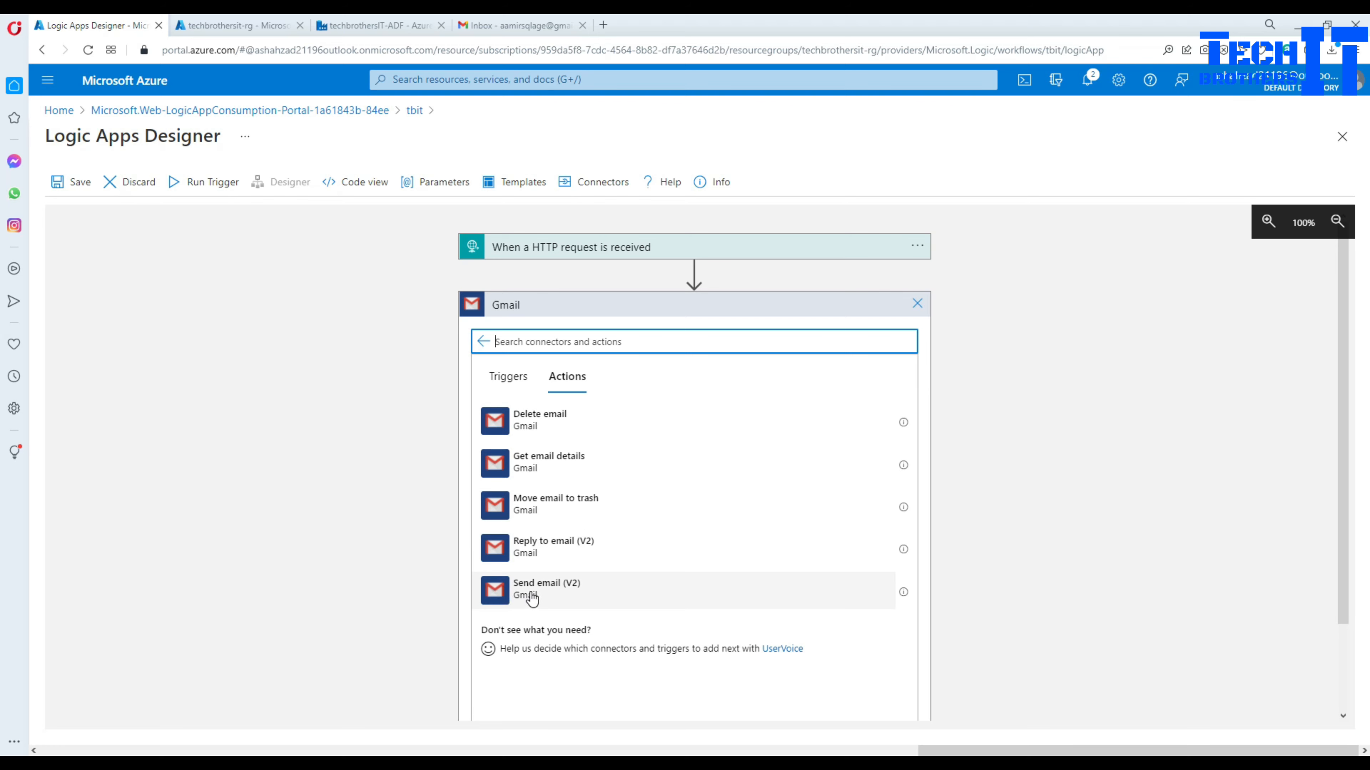
Step: Add the Gmail Send email (V2) action and authorize a new connection named tbitgmail using the default shared application
click(515, 596)
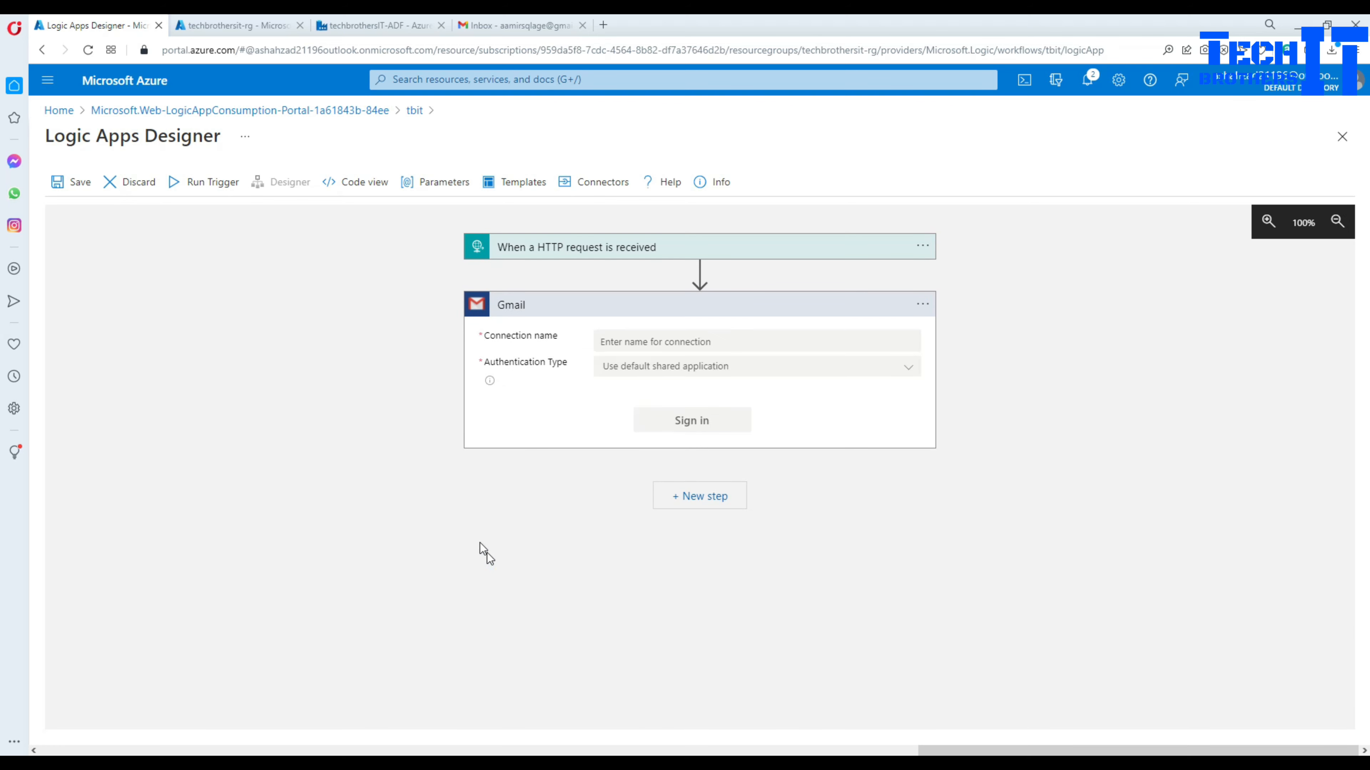
click(666, 337)
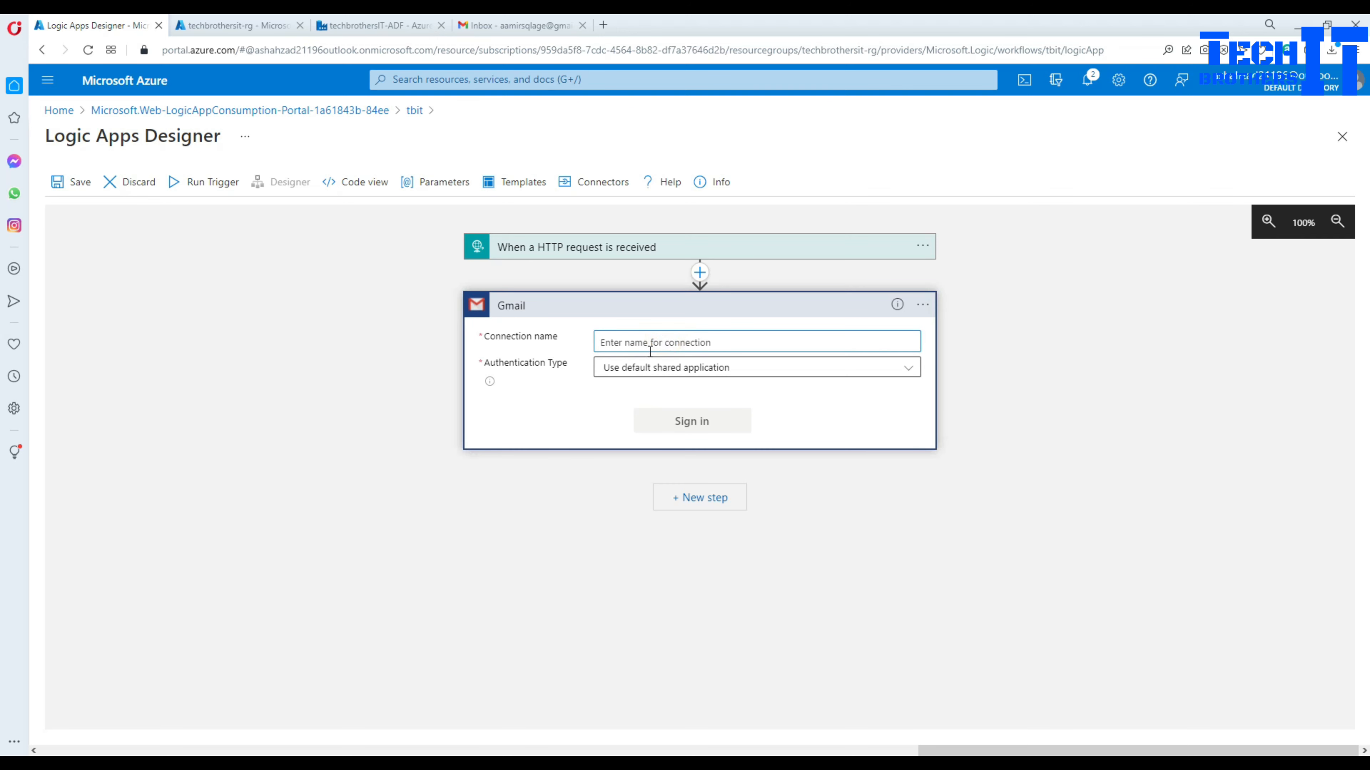
text(tb)
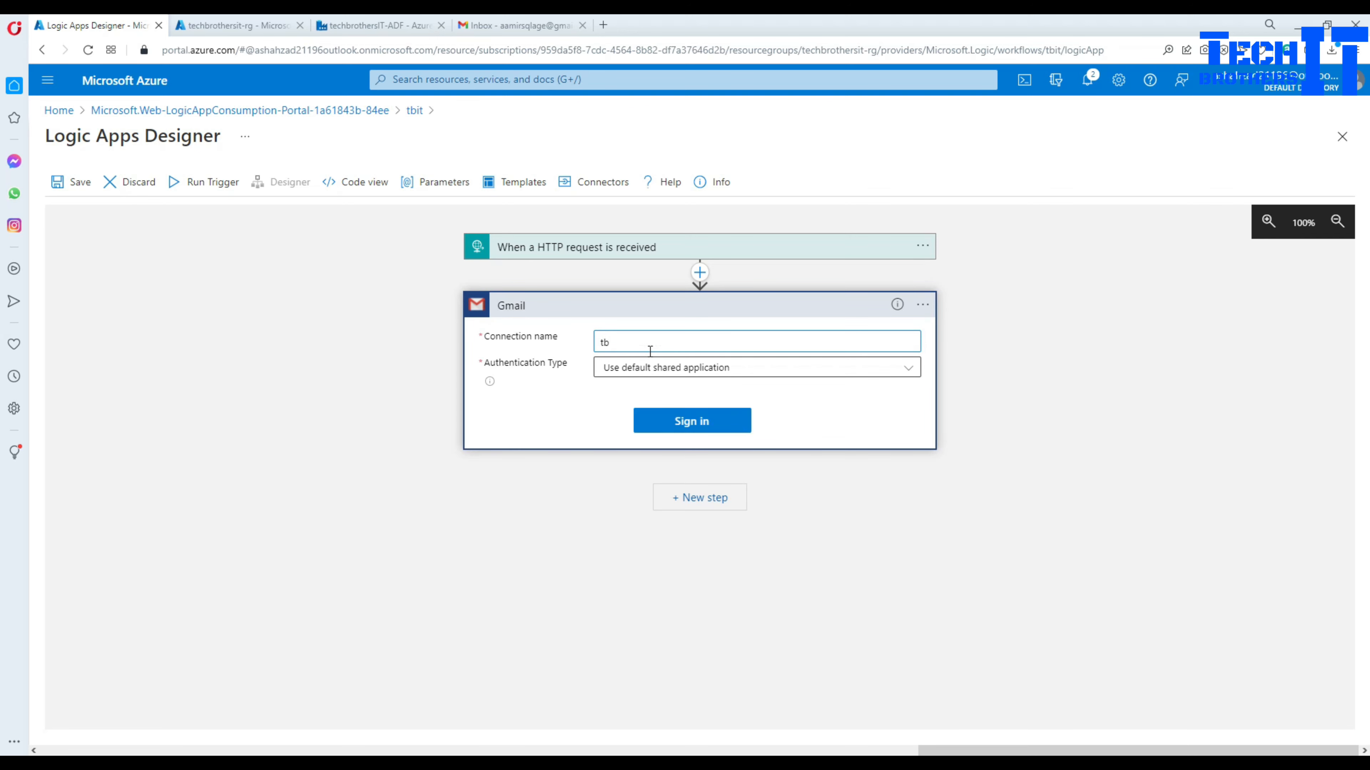
text(itgmail)
click(674, 429)
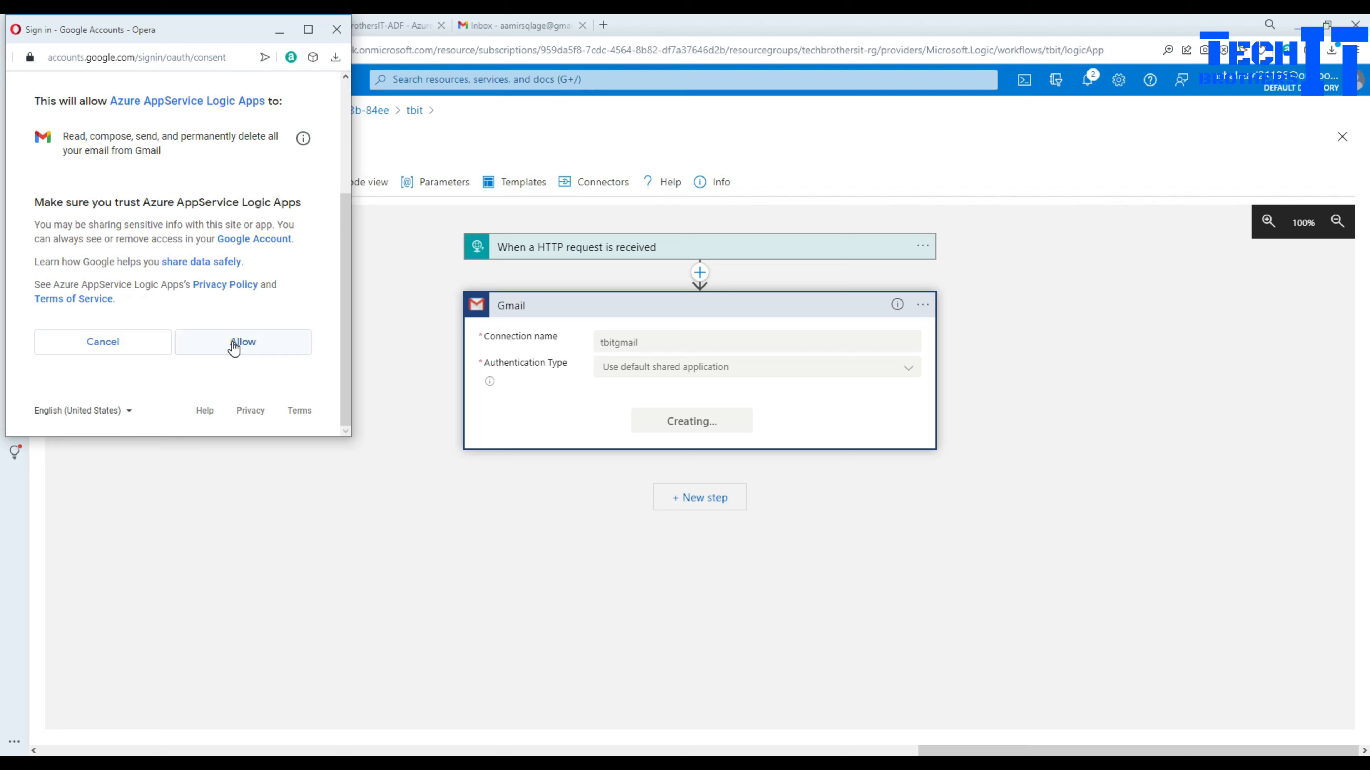
click(235, 347)
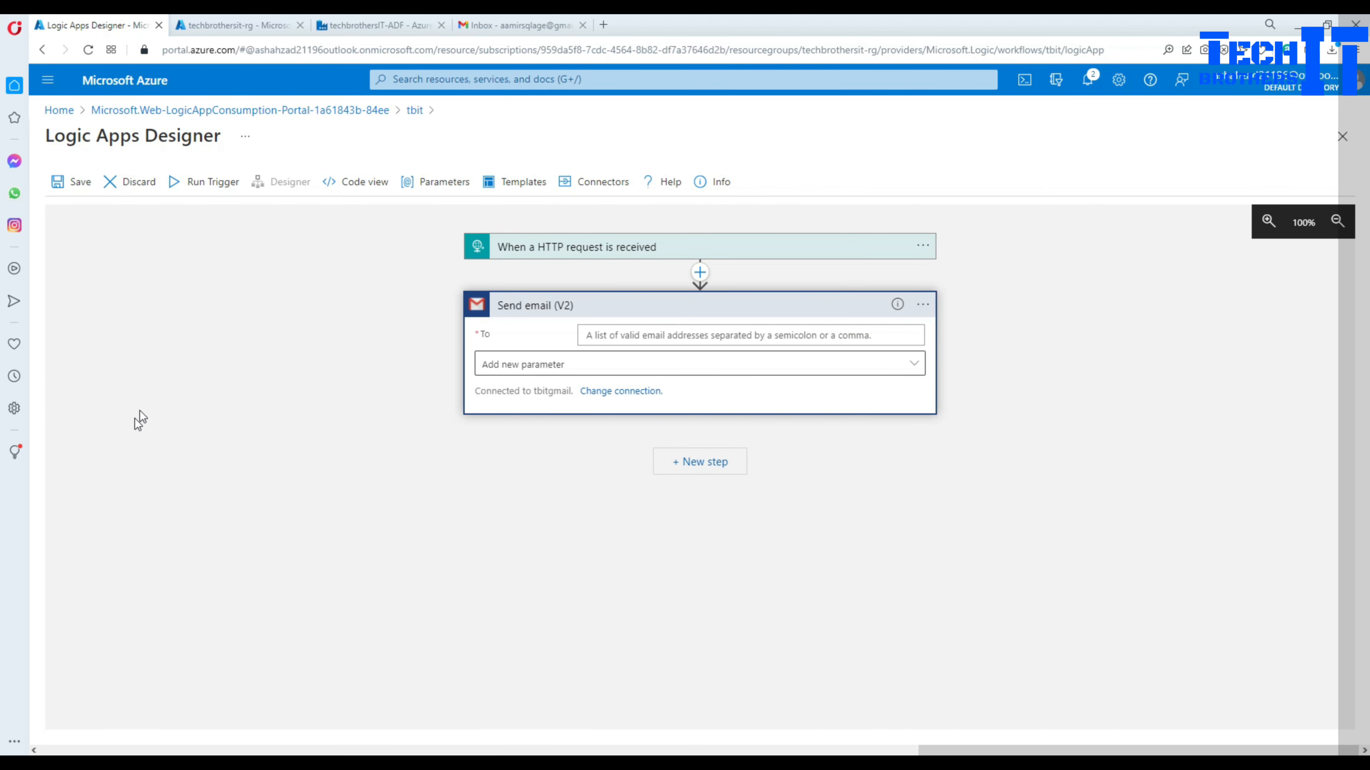
Step: Enter the recipient's email address in the Send email action and add the Subject and Body parameters
click(610, 336)
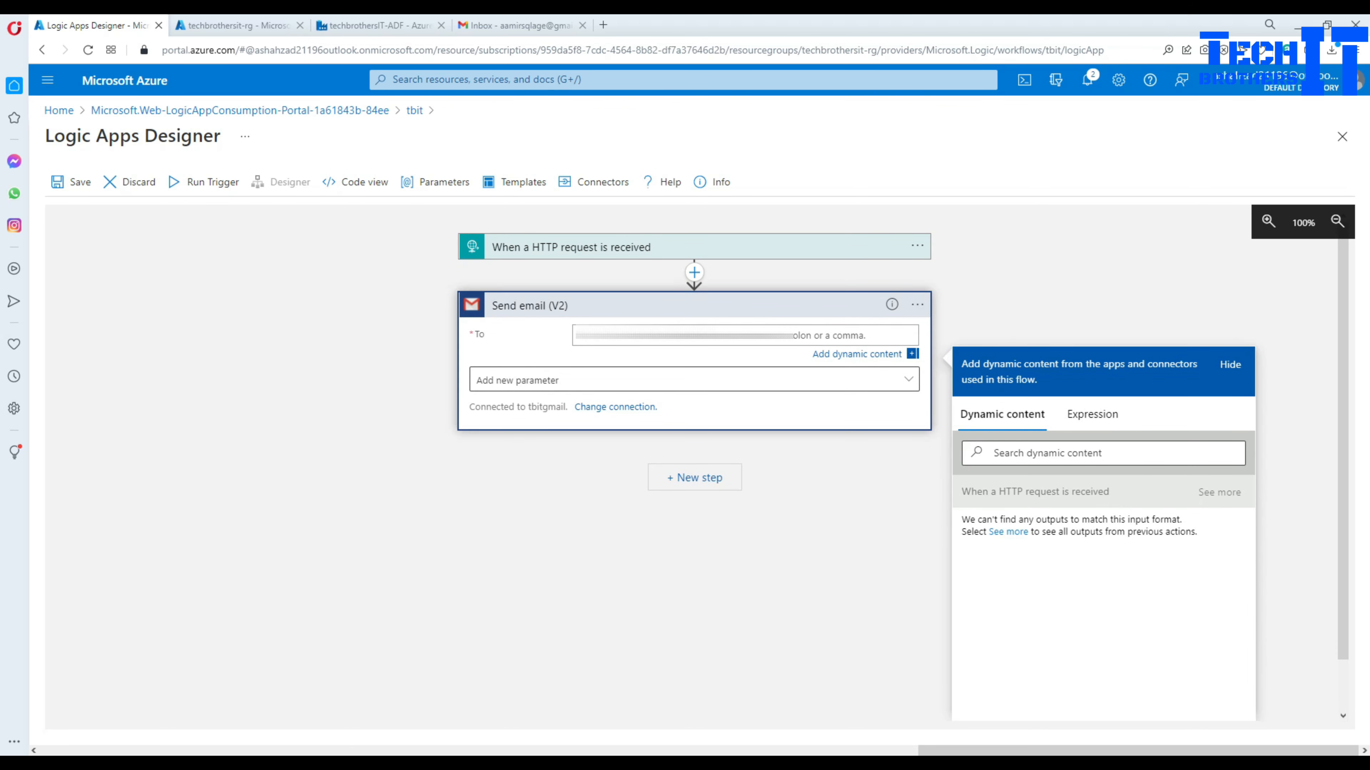
text(a)
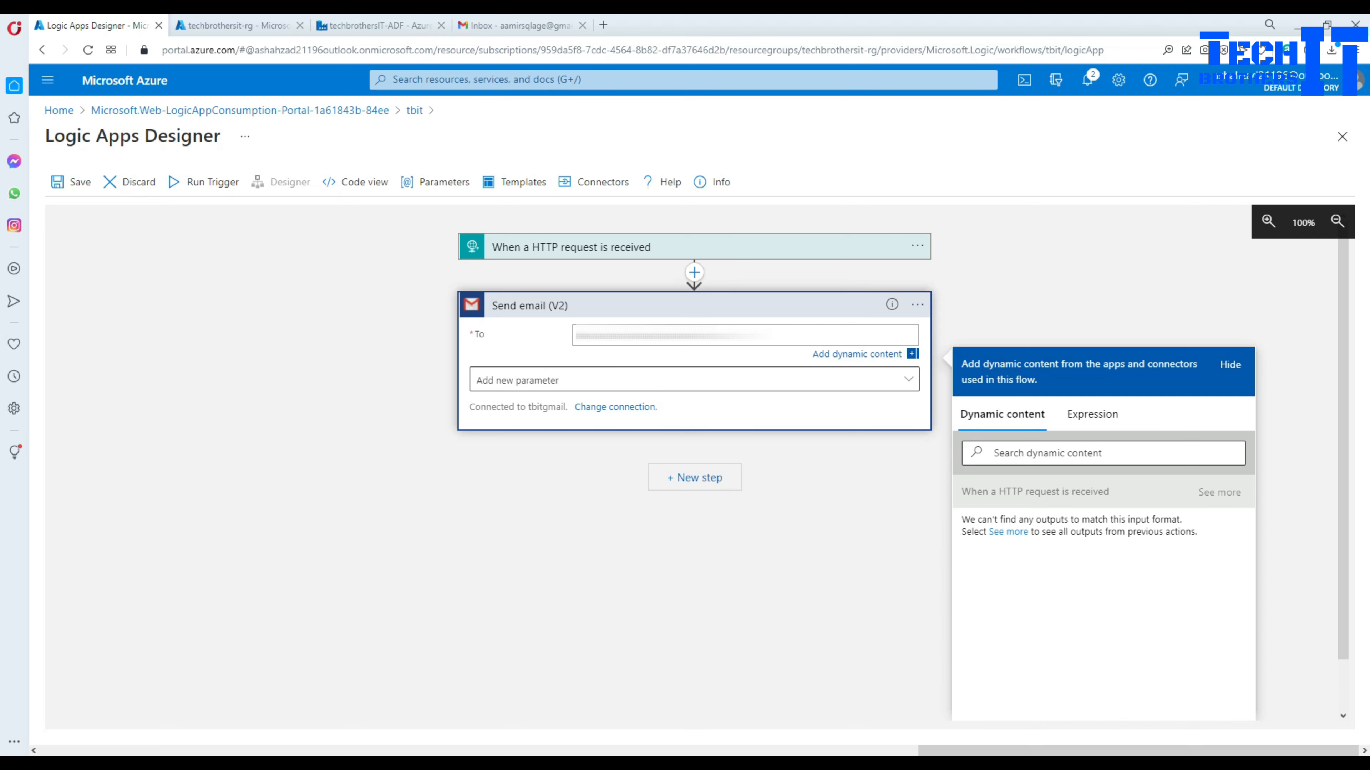
click(515, 384)
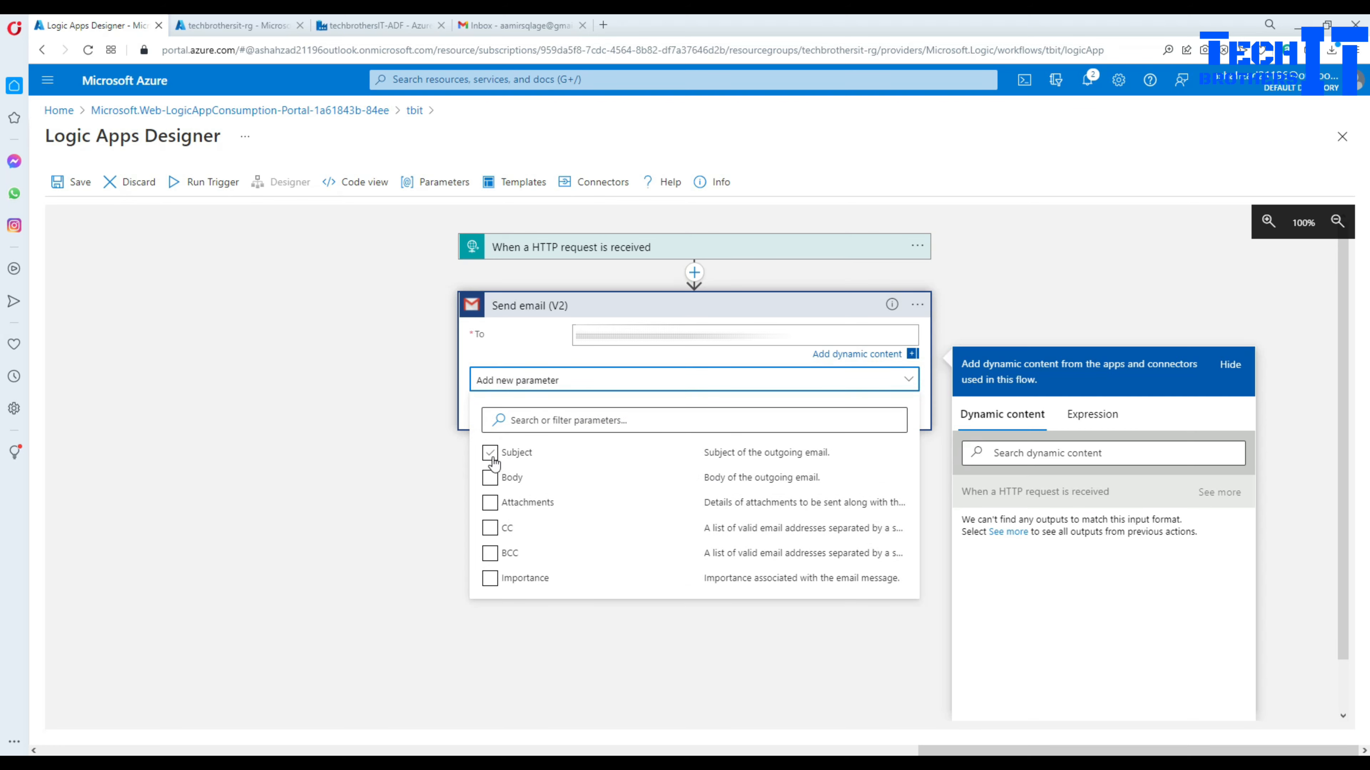
click(490, 455)
click(490, 478)
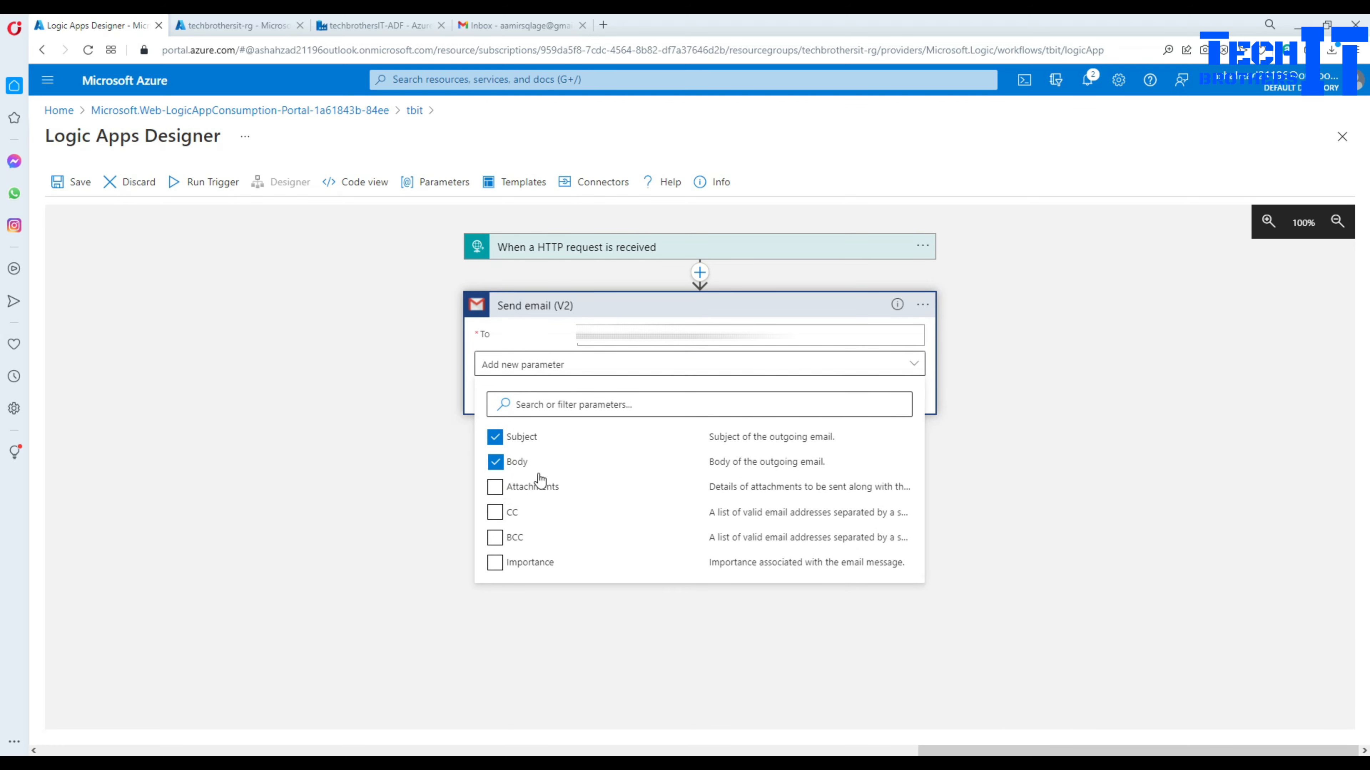
click(733, 364)
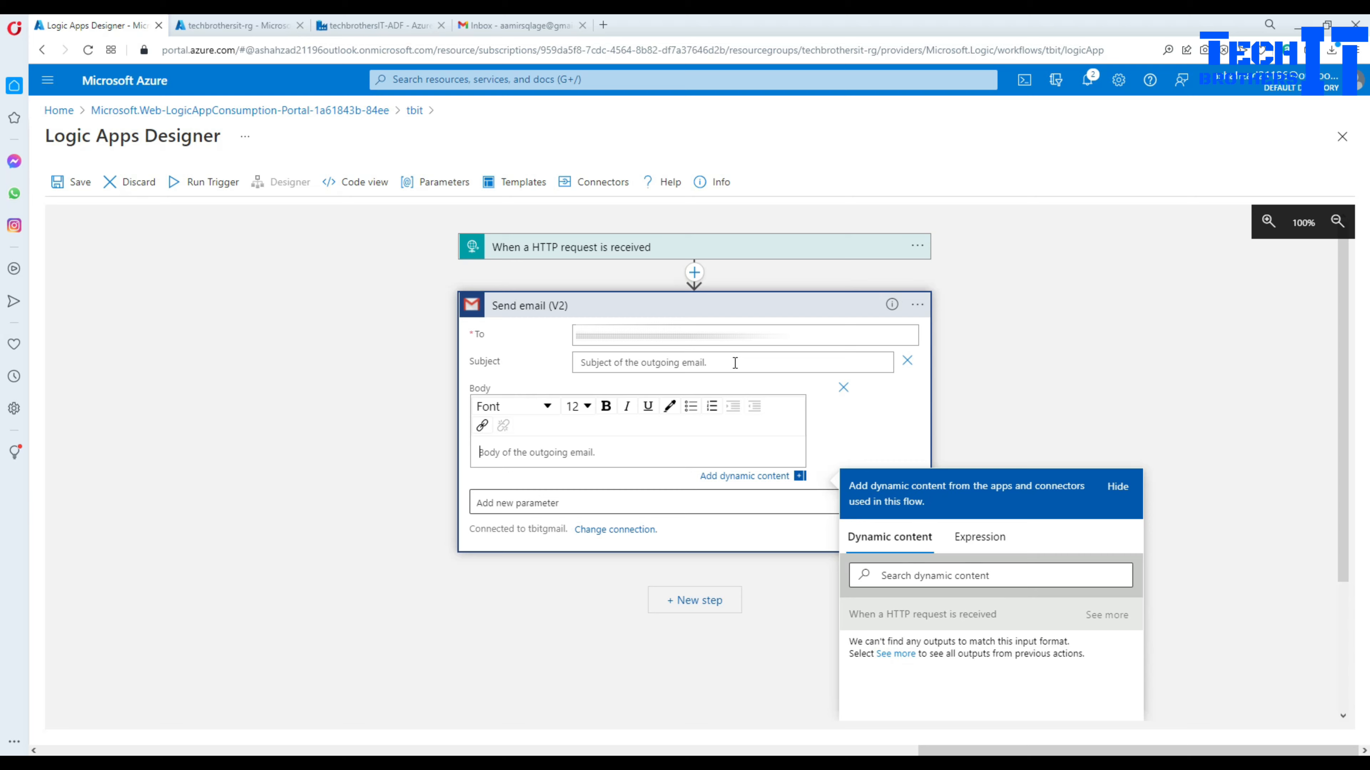
Step: Set the email subject to "ADF - EMail Notification"
click(731, 363)
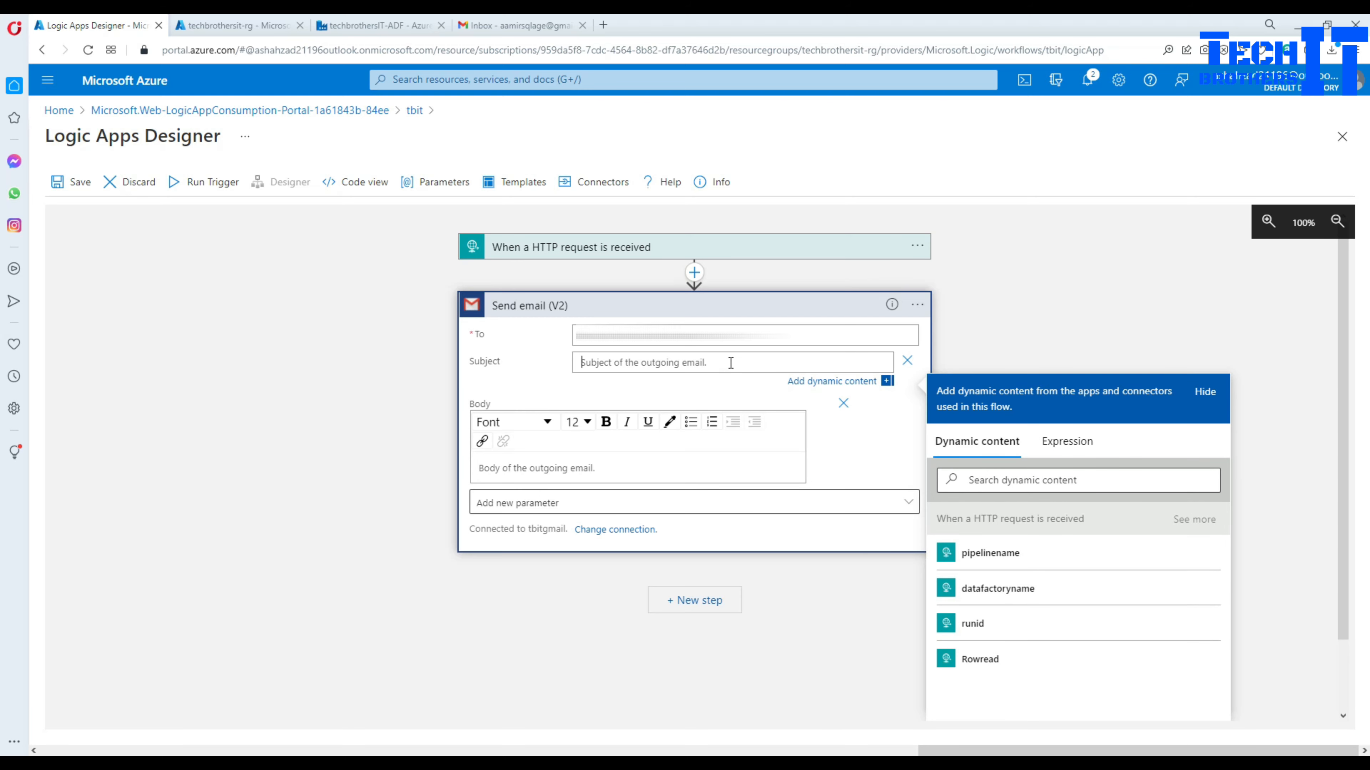
text(P)
key(BackSpace)
text(ADF - EMail Notification)
Step: Begin the email body with the lines "Hi," and "Here is details for pipeline execution"
click(614, 471)
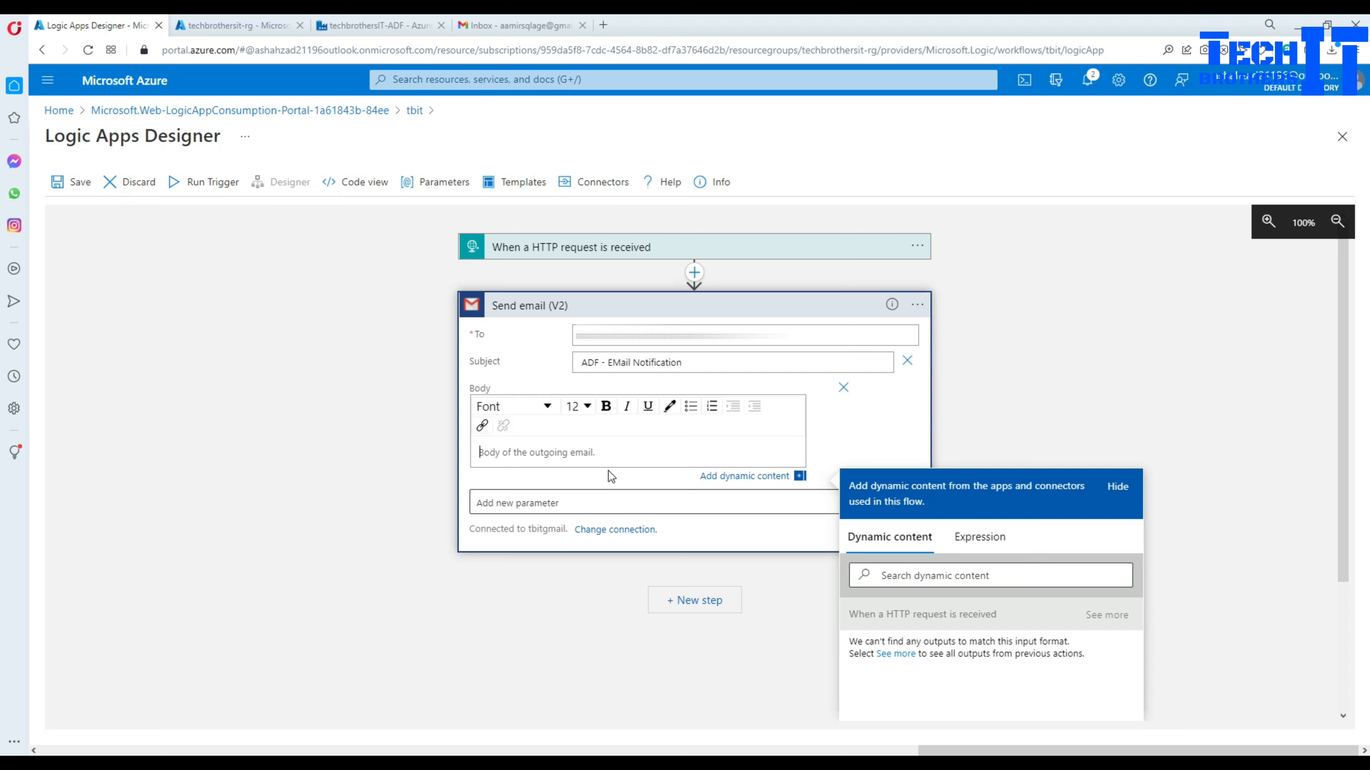
text(Hi,)
key(Return)
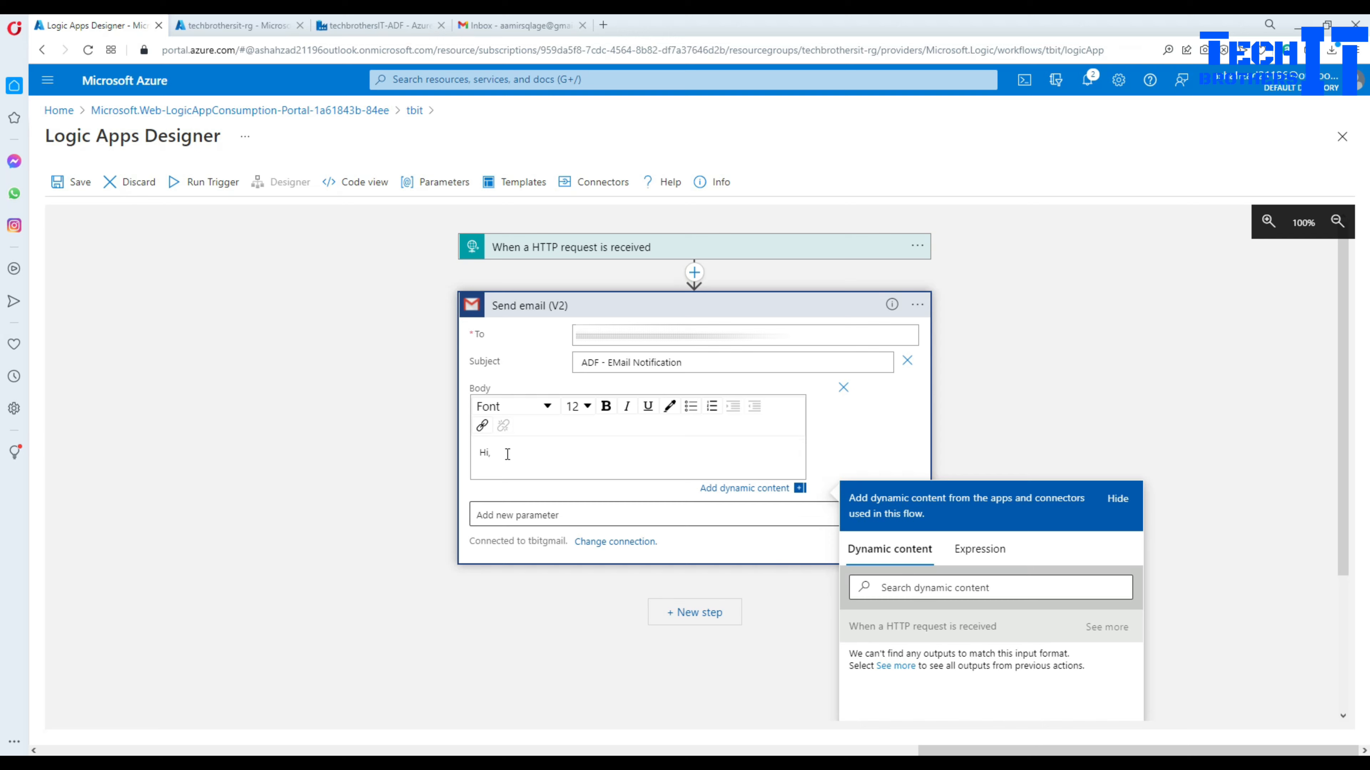
text(Here is details for pipeline execution)
key(Return)
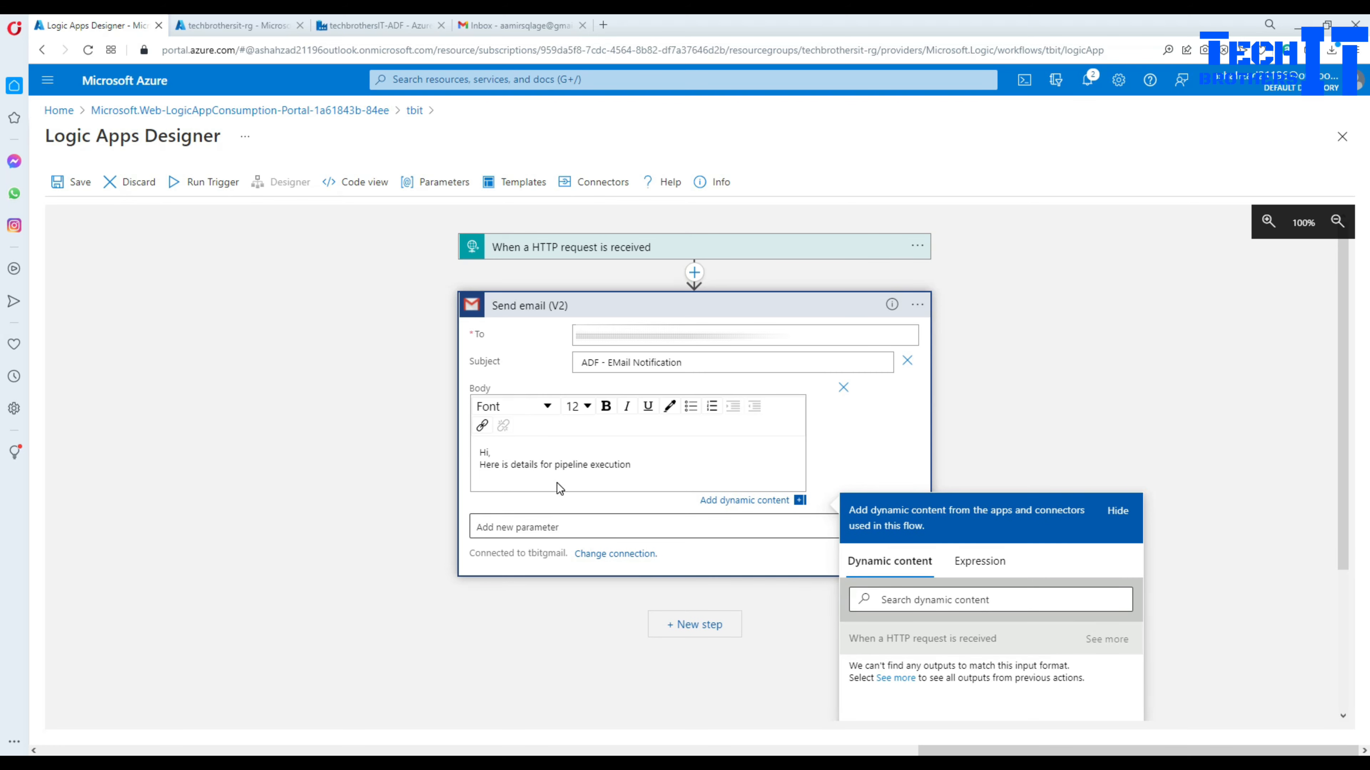
Step: Add a "Pipelinename :" line to the email body, followed by the pipelinename dynamic value from the HTTP request
text(Pipelinename :)
scroll(1231, 518, down, 3)
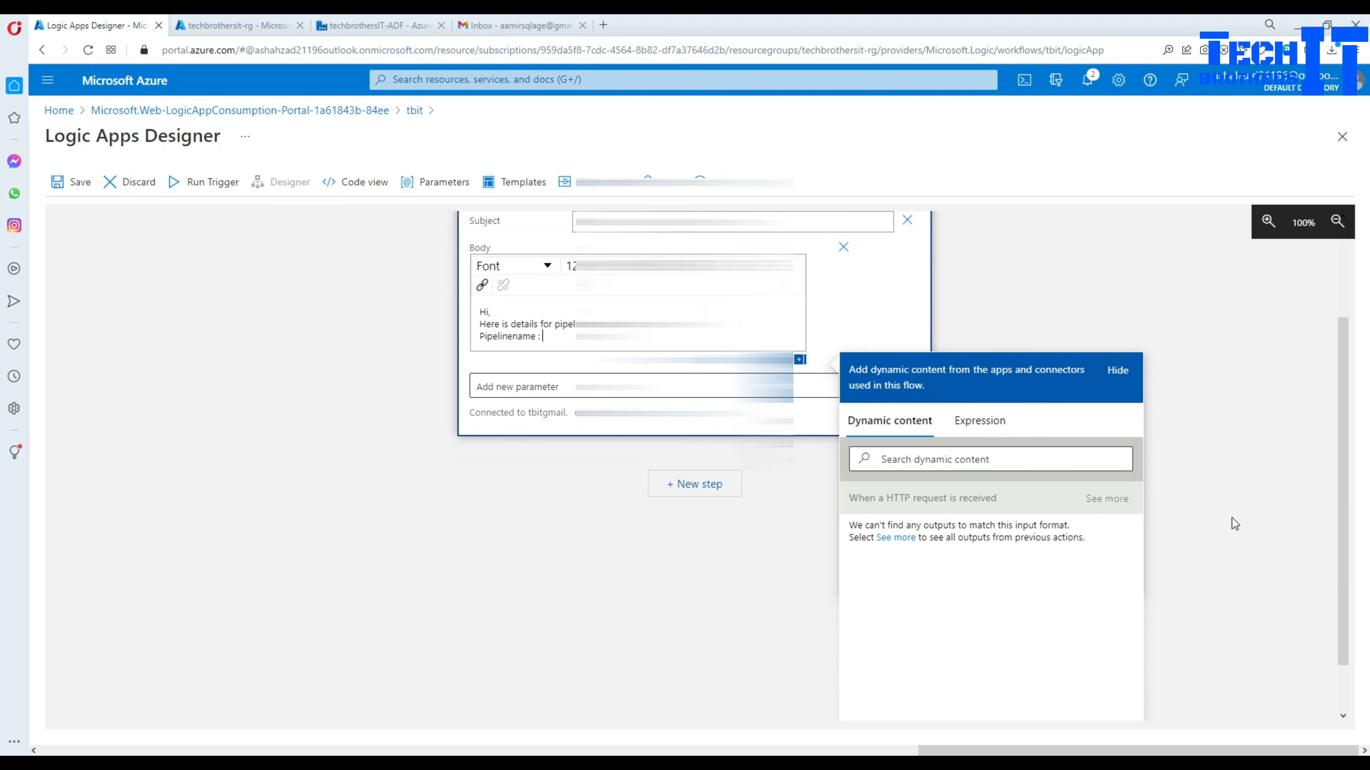
click(896, 538)
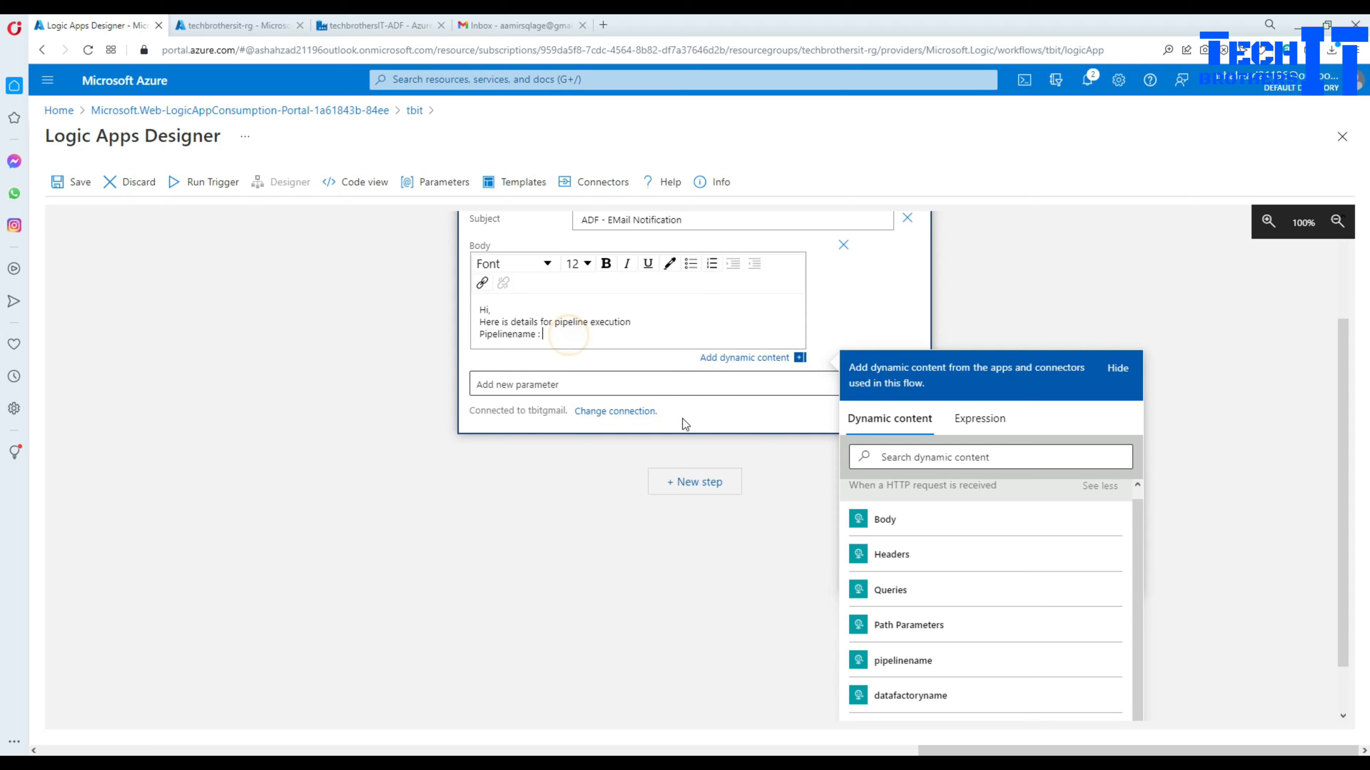
click(891, 663)
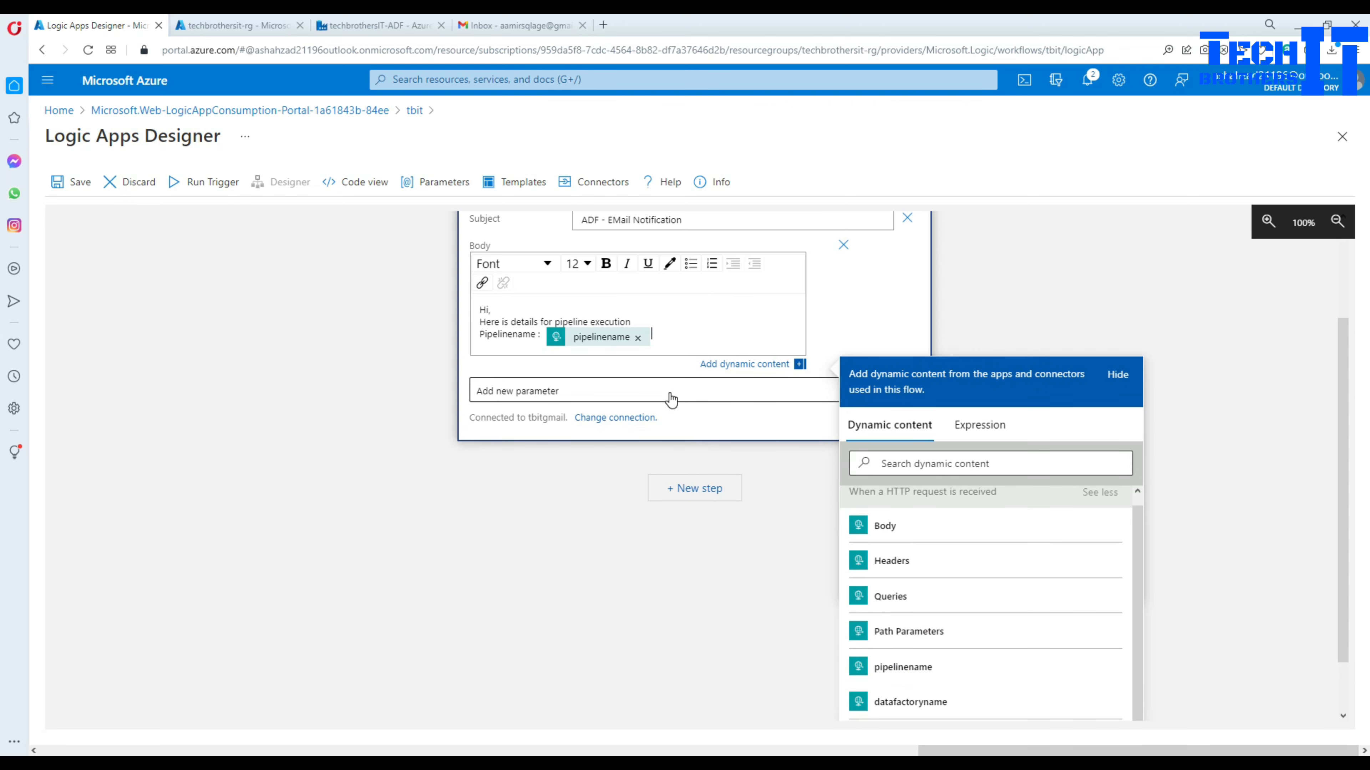
Step: Add a "DataFactoryName:" line to the email body, followed by the datafactoryname dynamic value
key(Return)
text(Data)
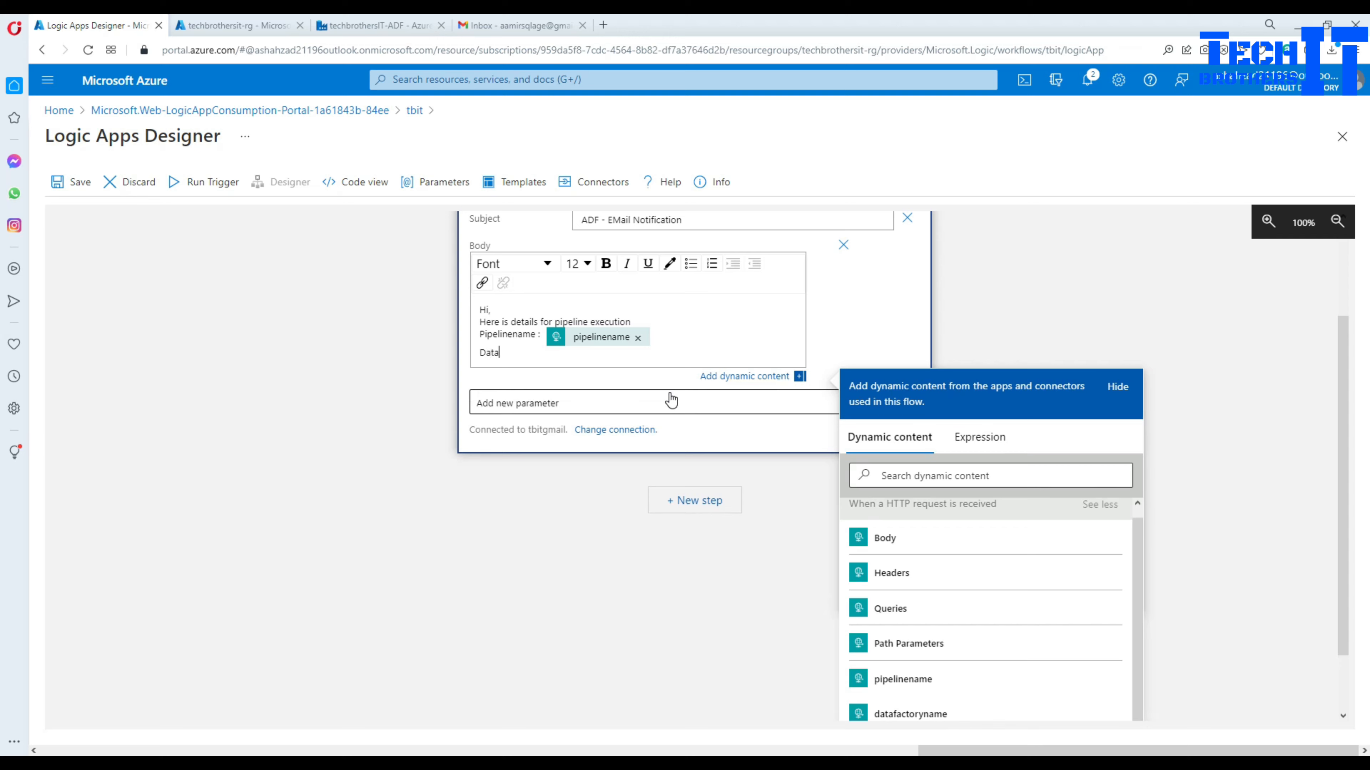
text(FactoryName:)
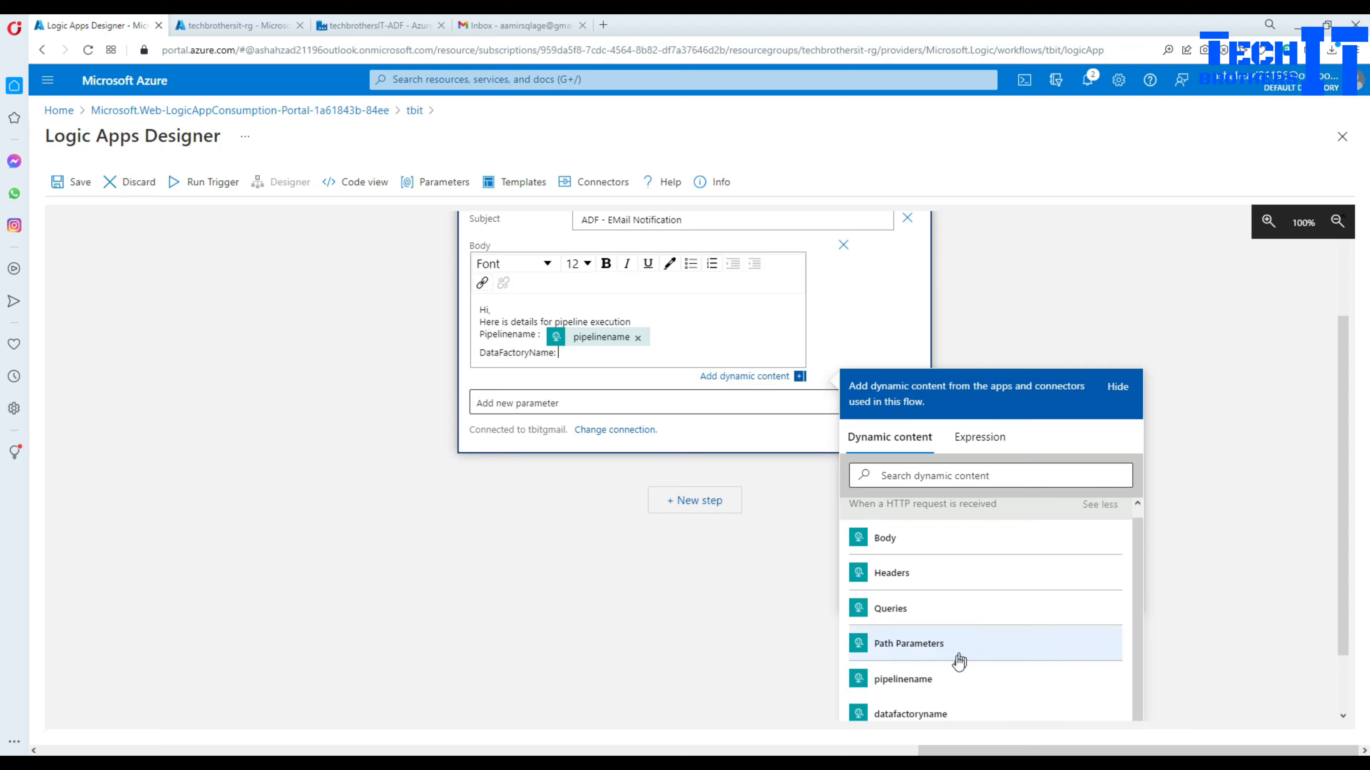
click(917, 714)
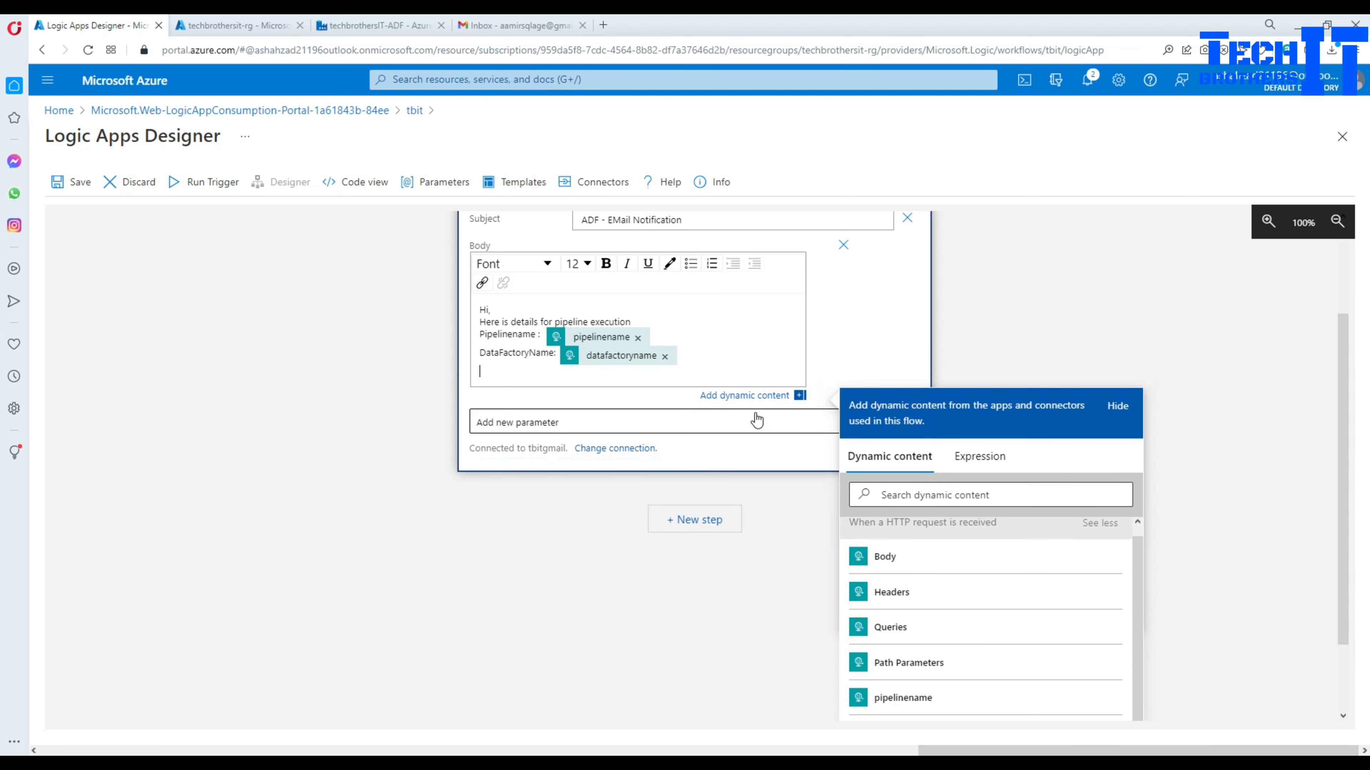
Step: Add a "Pipelinerunid :" line to the email body, followed by the runid dynamic value
scroll(994, 664, down, 2)
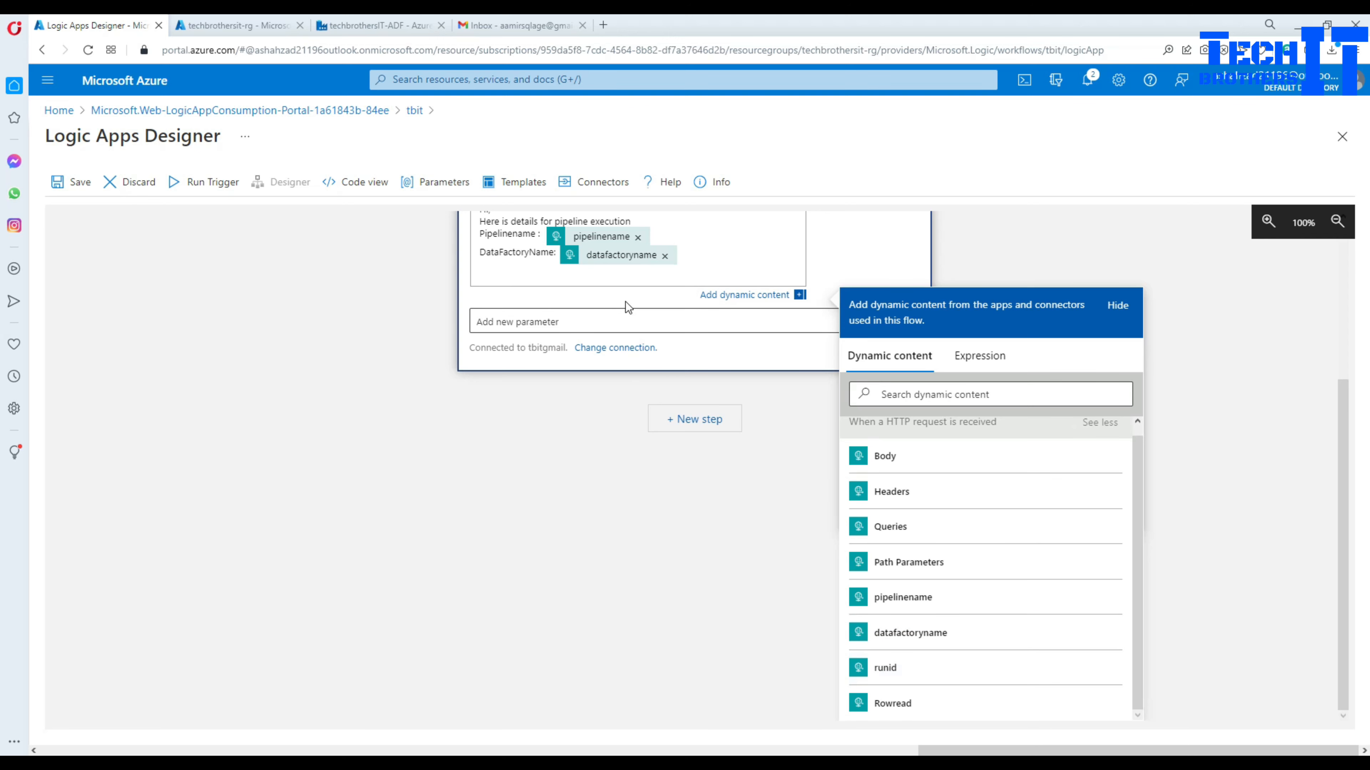
text(runid :)
click(480, 272)
text(Pipeline)
click(551, 278)
click(881, 681)
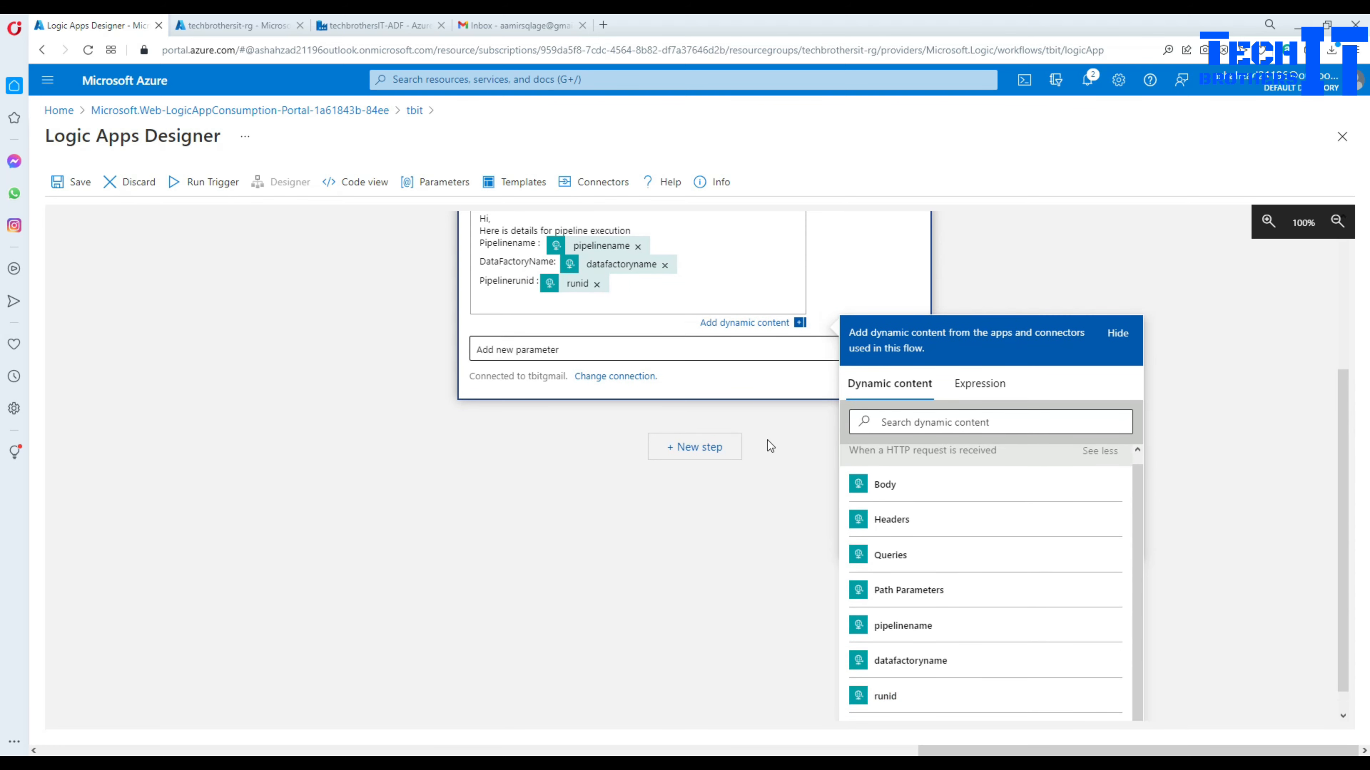
Step: Add a "RowsRead:" line to the email body, followed by the Rowread dynamic value
scroll(1019, 565, down, 1)
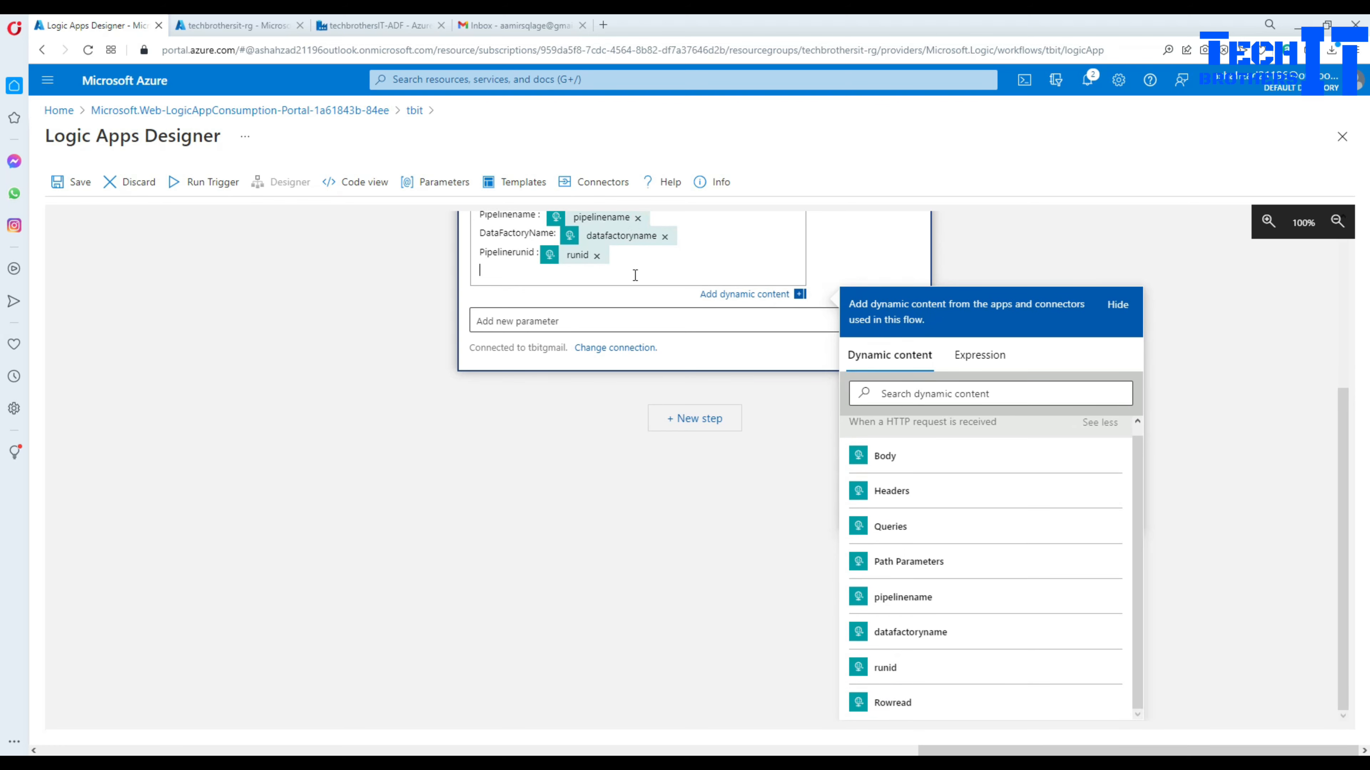
text(RowsRead:)
click(892, 702)
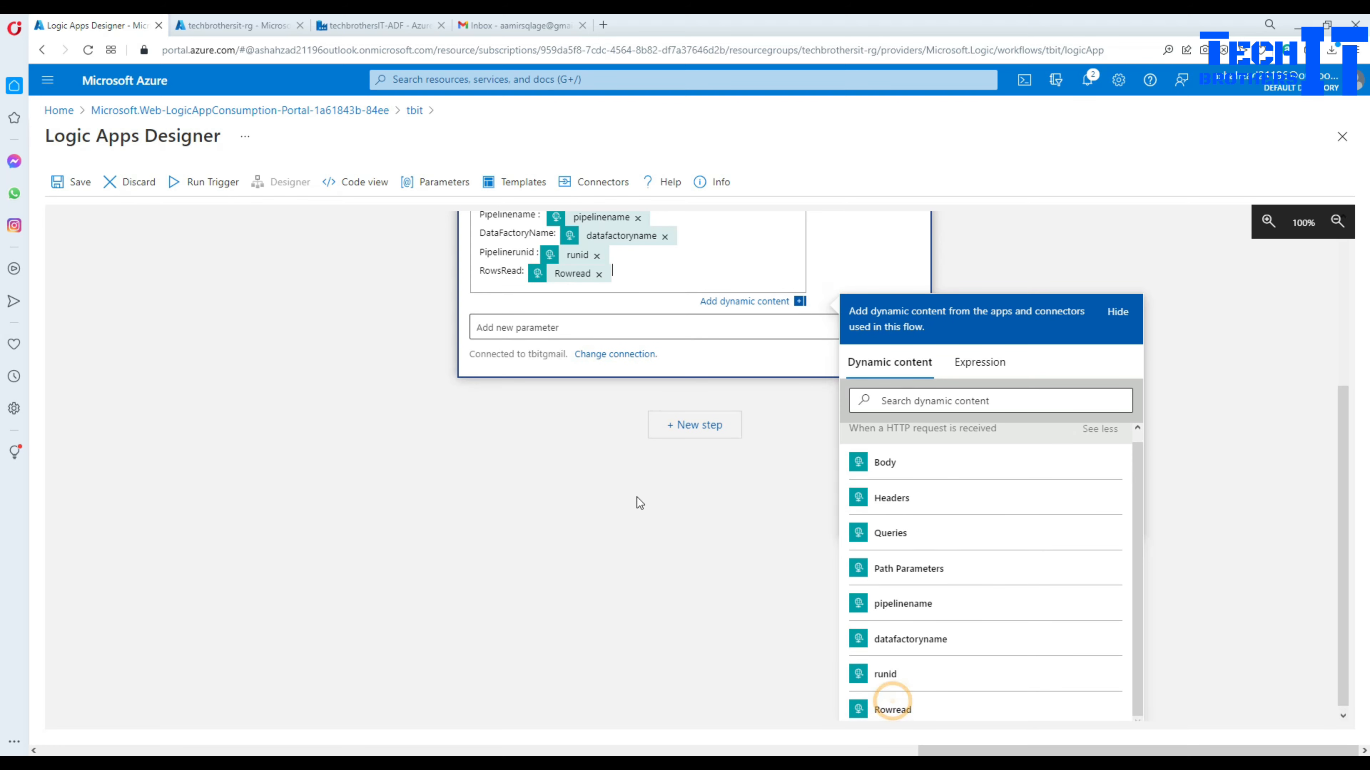
key(Return)
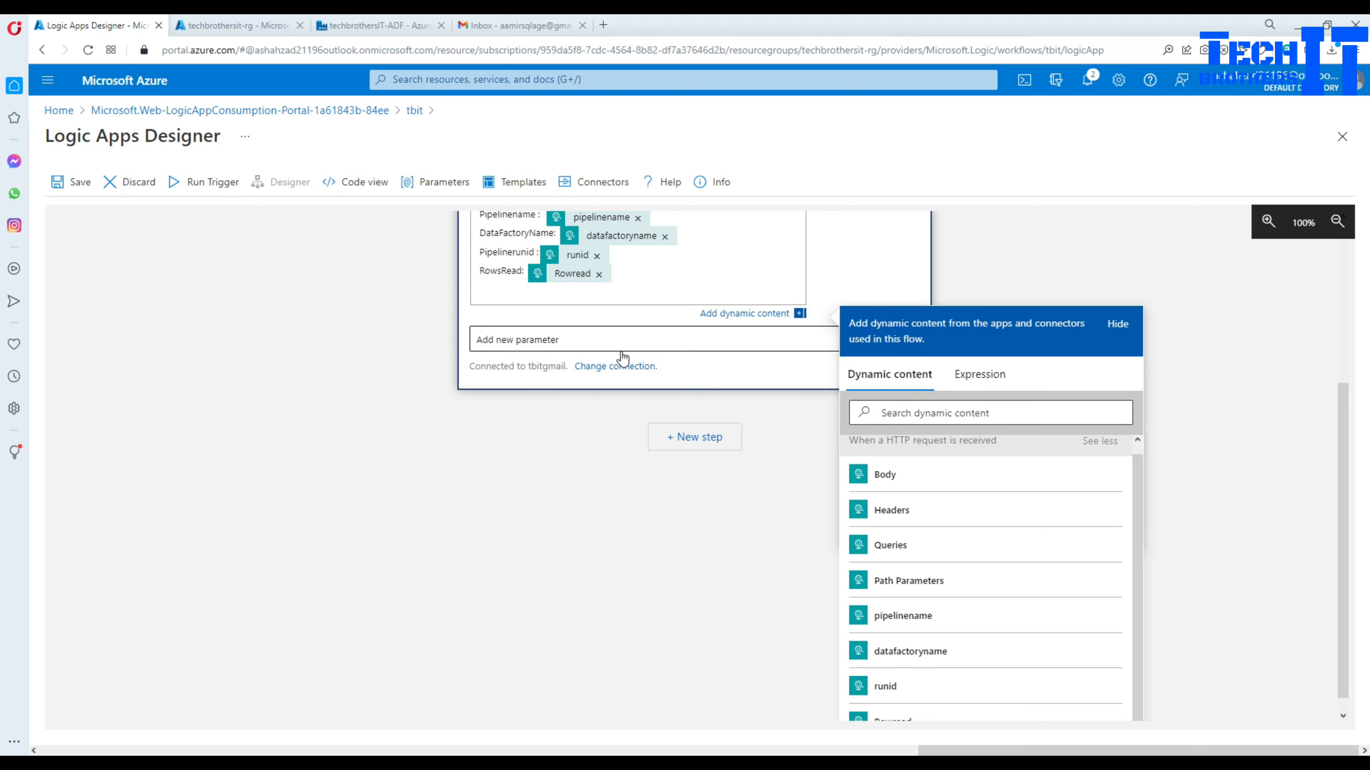
Step: End the email body with "Thank you", "Contact us in case have any questions." and "ADF Support Team" on separate lines, and save the logic app
key(Return)
text(Thank you)
key(Return)
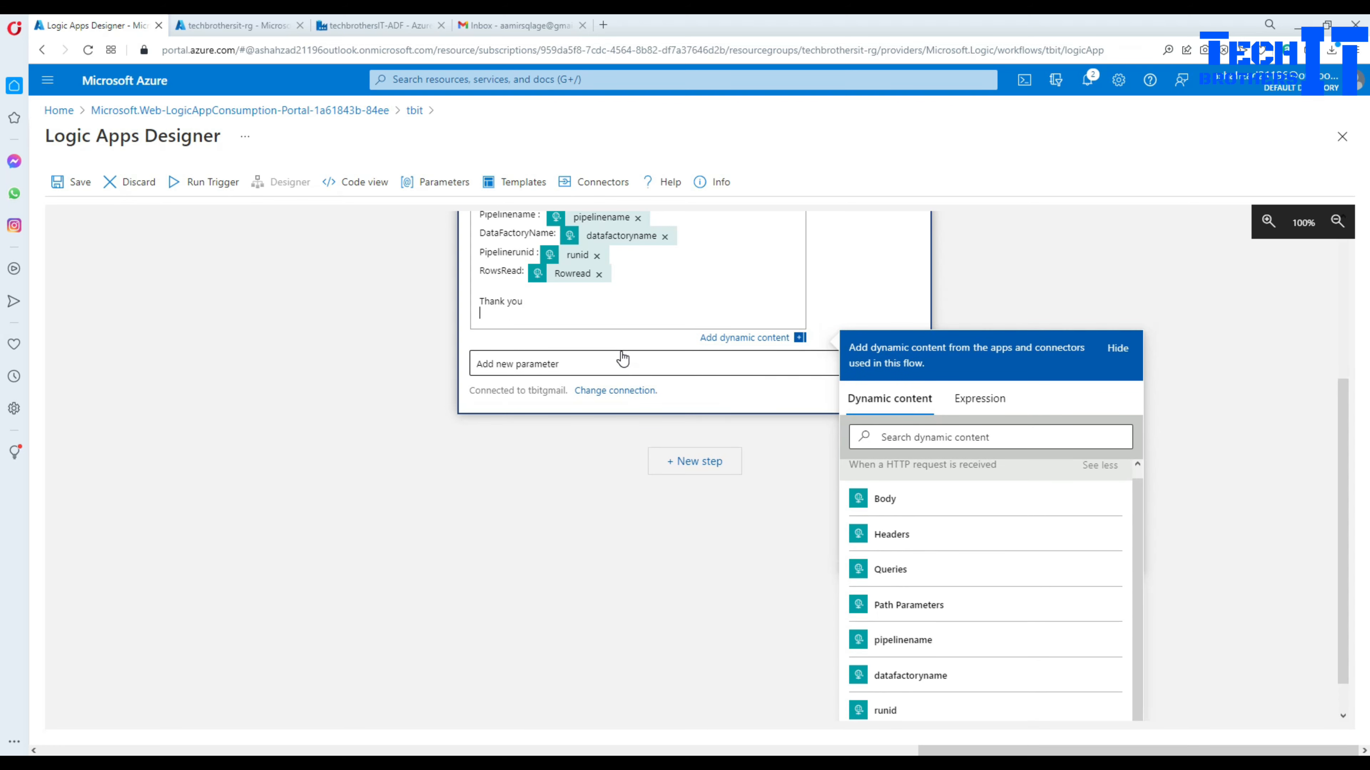
text(Contact us in case have any questions.)
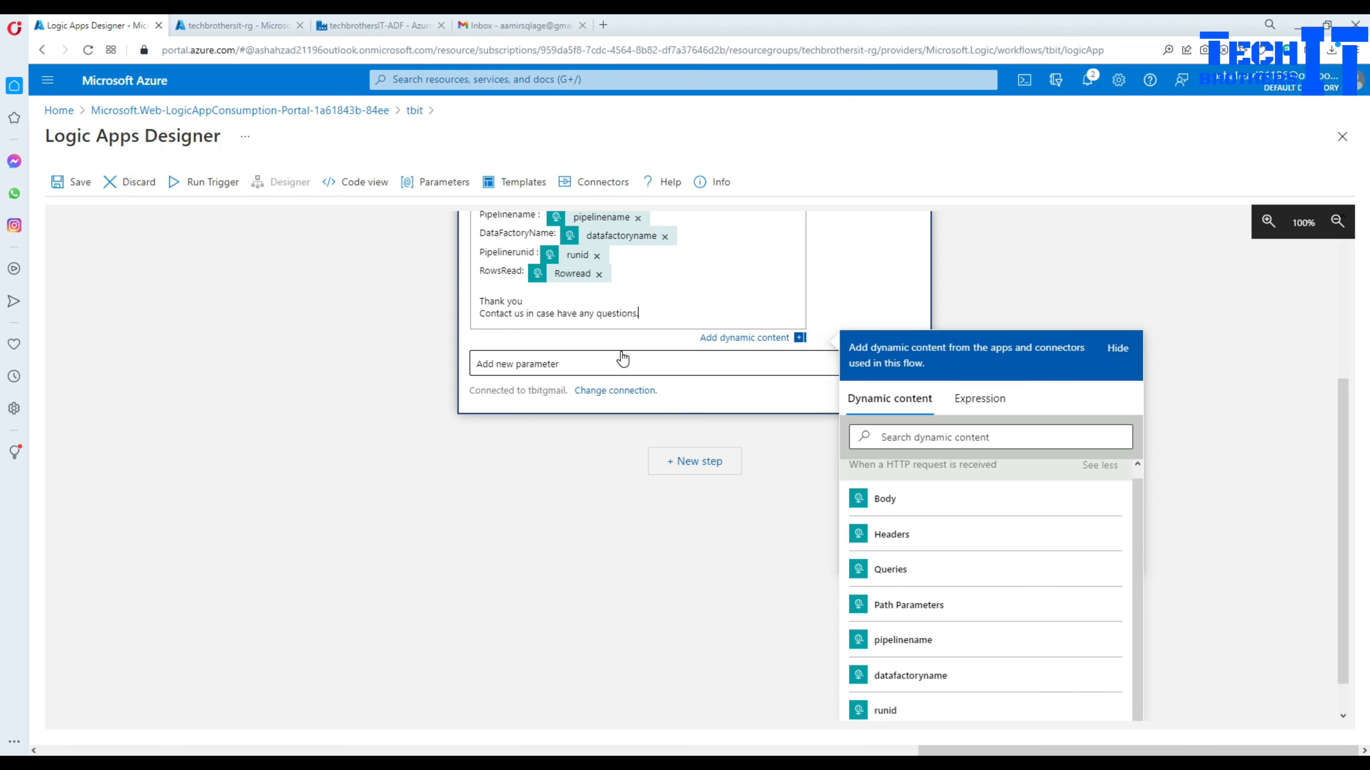
key(Return)
text(ADF)
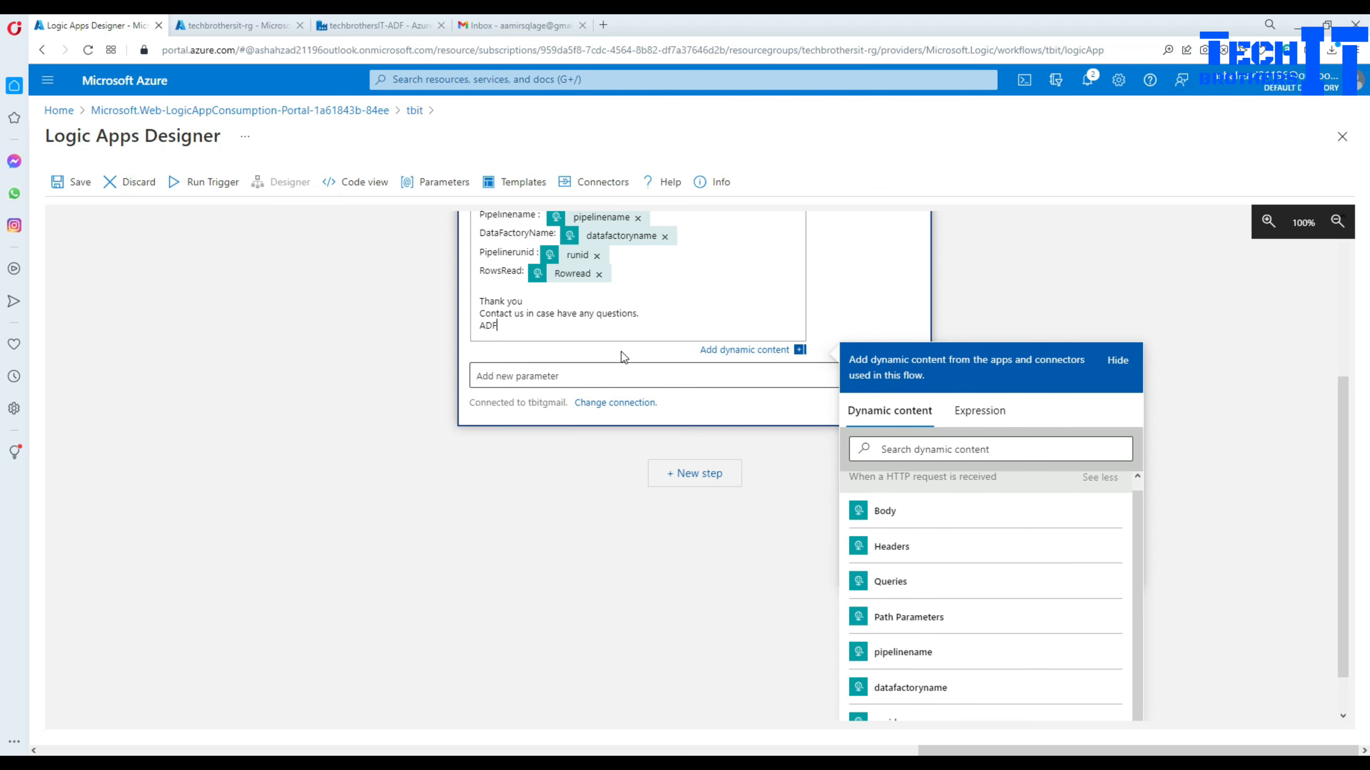
text( Support Team)
click(735, 527)
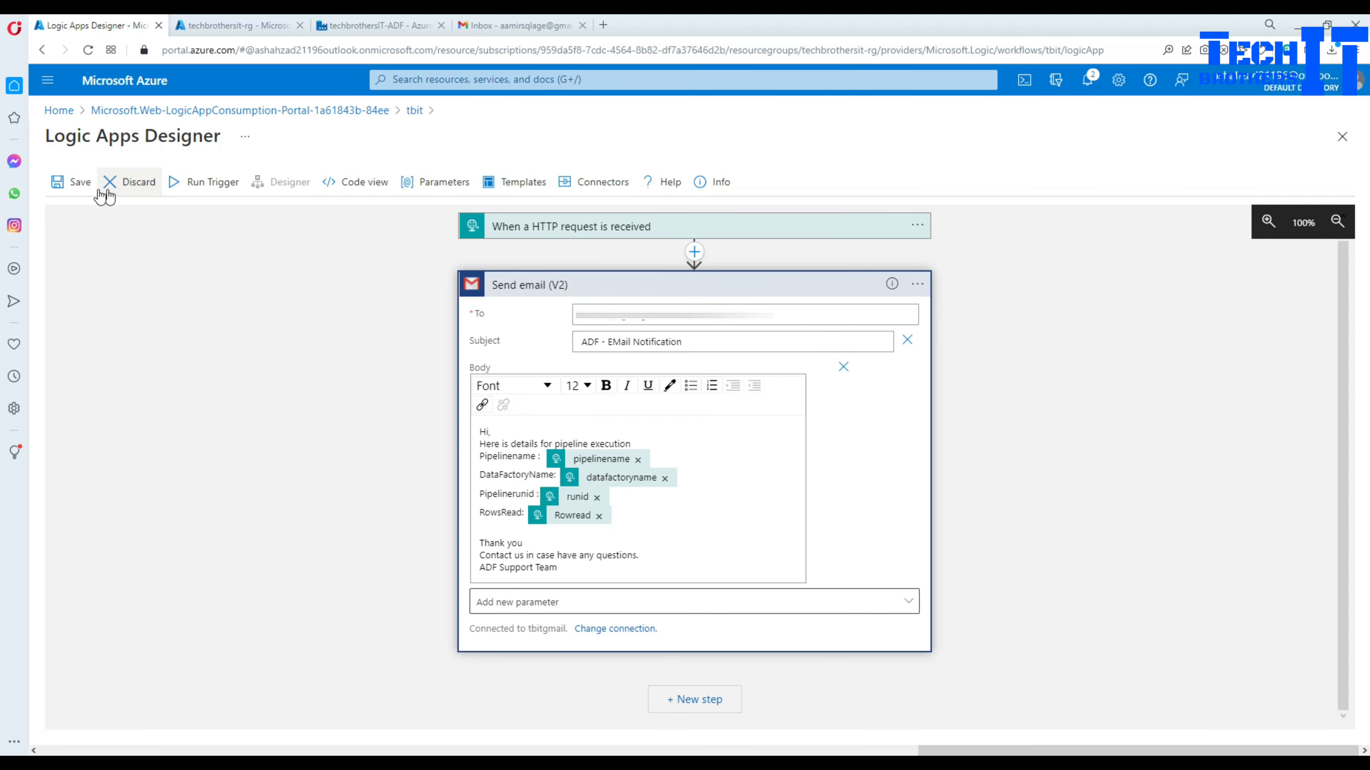
click(81, 187)
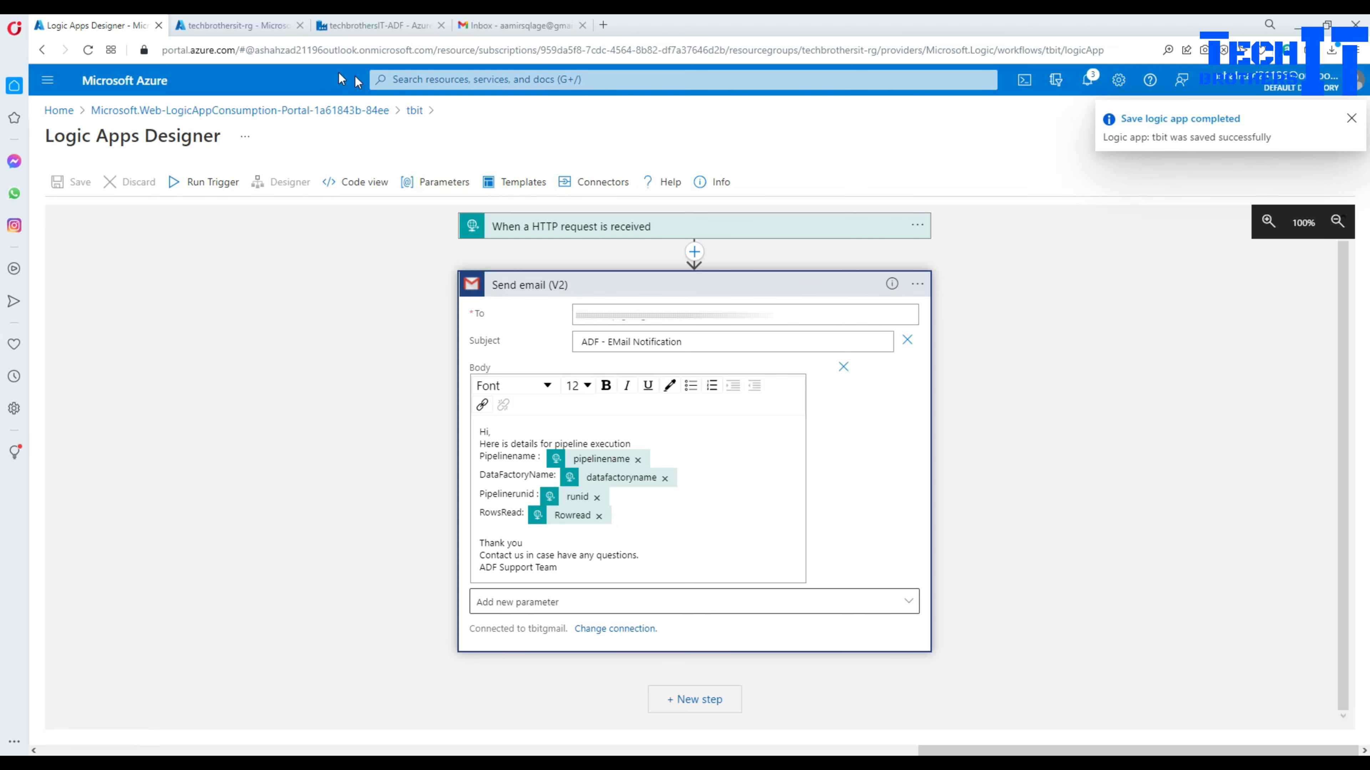
Step: In the Data Factory pipeline pl_LoadCustomerFile, add a Web activity and connect the success output of Copy data1 to it
click(348, 25)
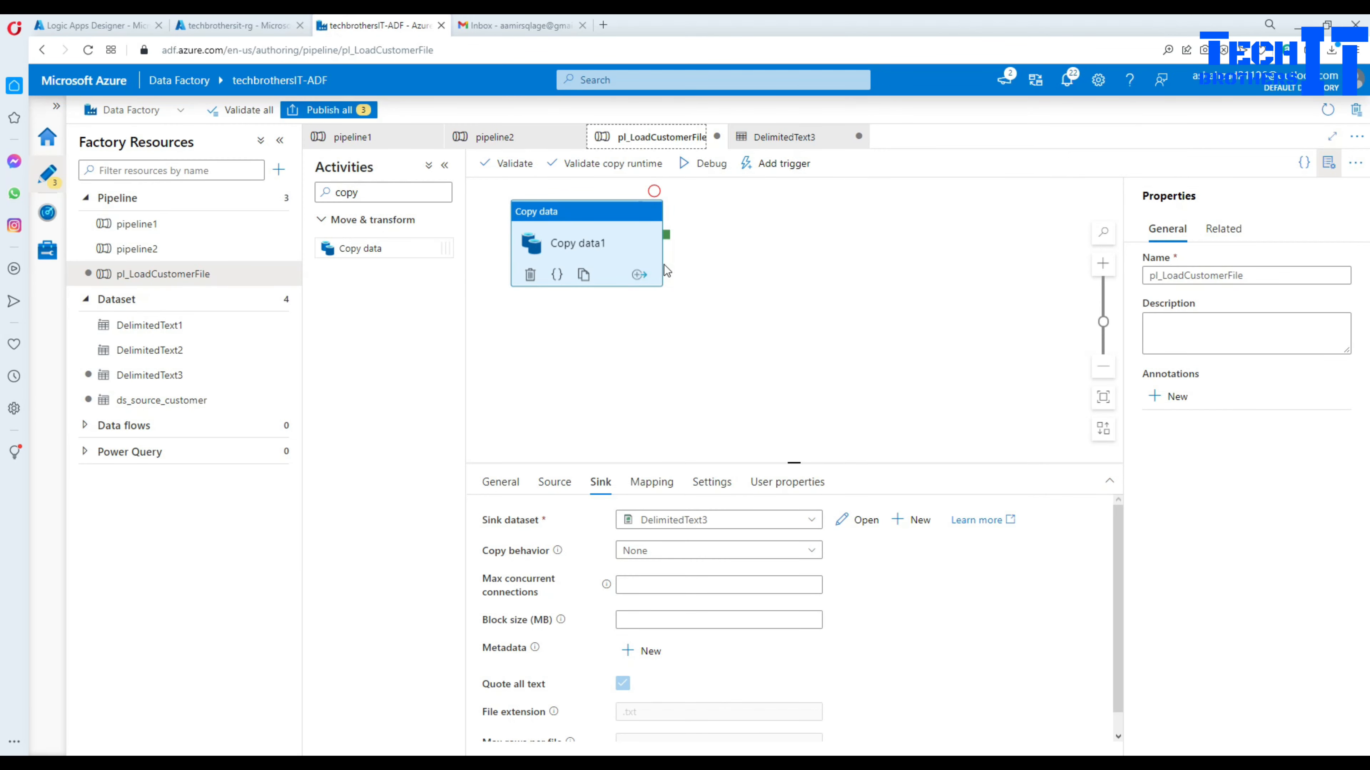
double_click(383, 193)
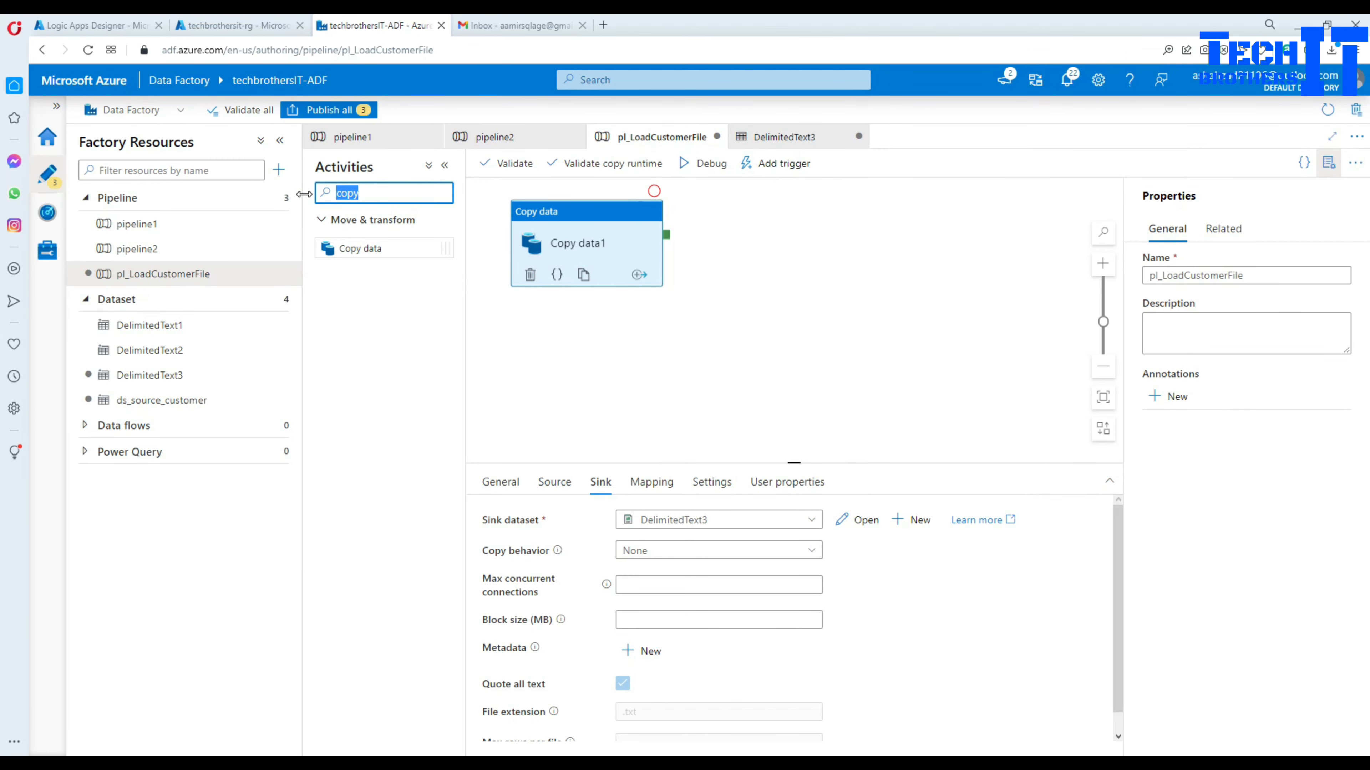
text(web)
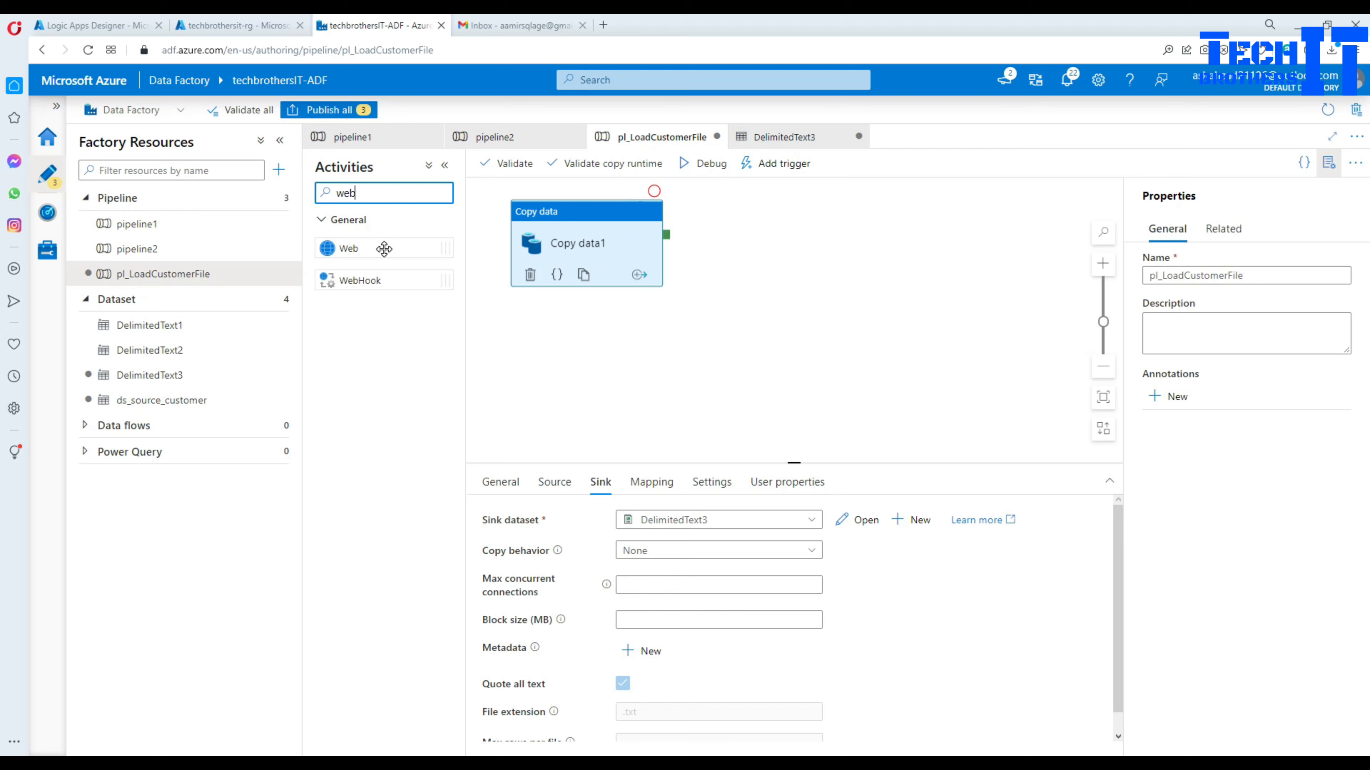
drag(383, 249, 791, 249)
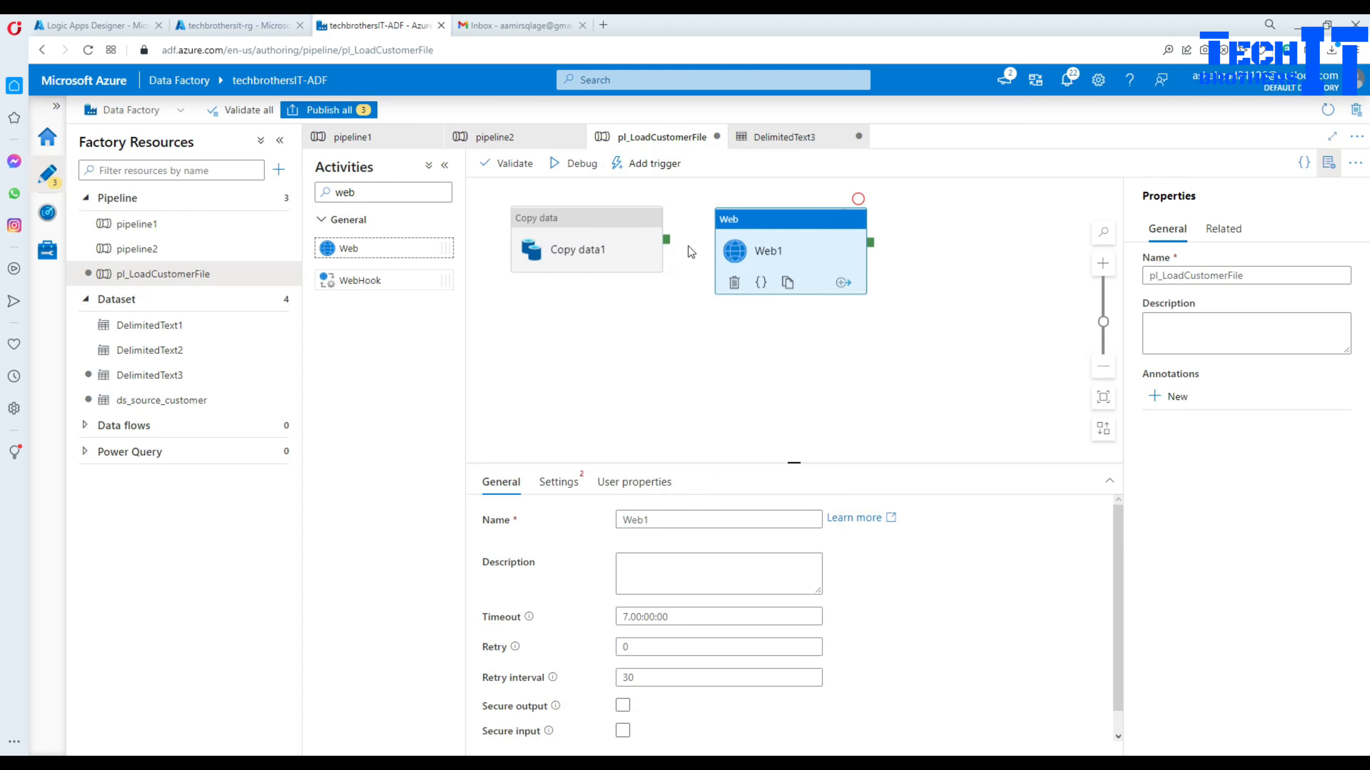
drag(669, 243, 773, 257)
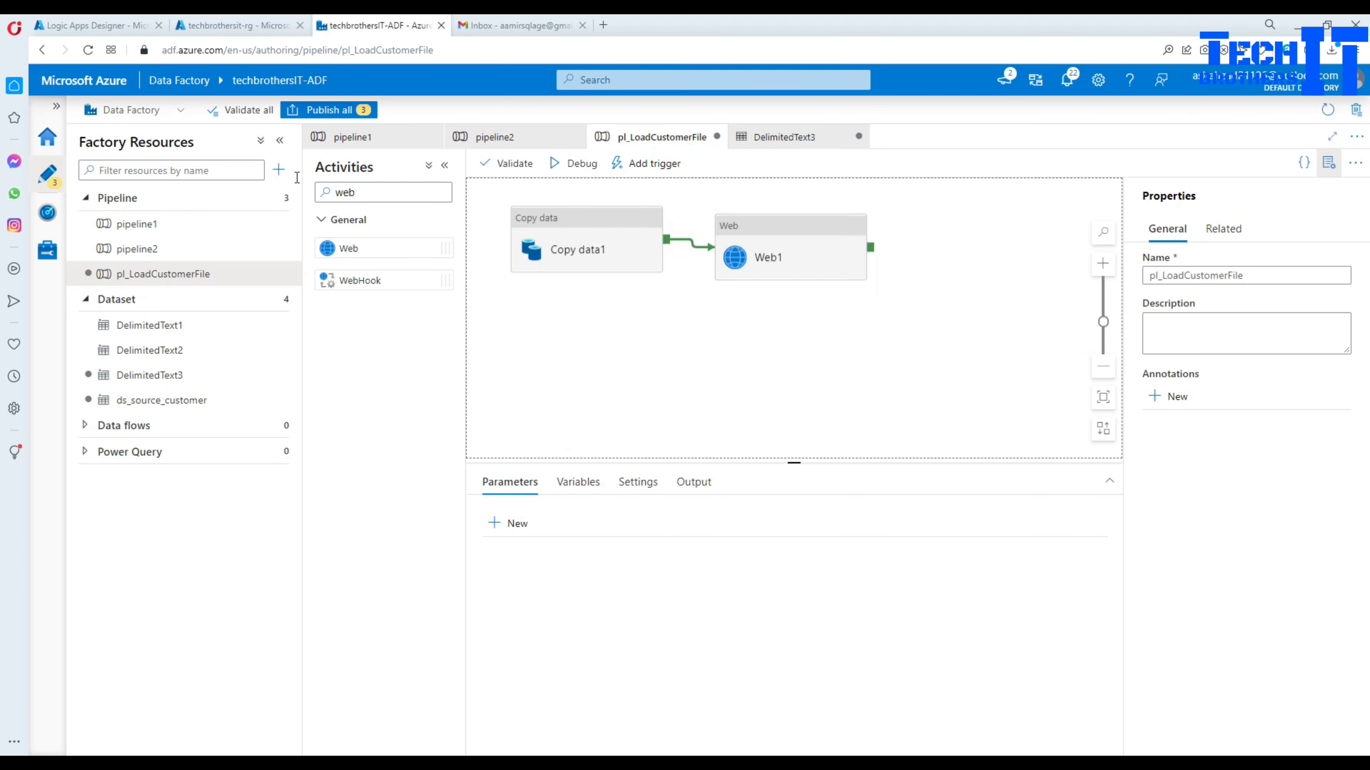
Step: Copy the HTTP POST URL from the logic app's "When a HTTP request is received" trigger
click(117, 27)
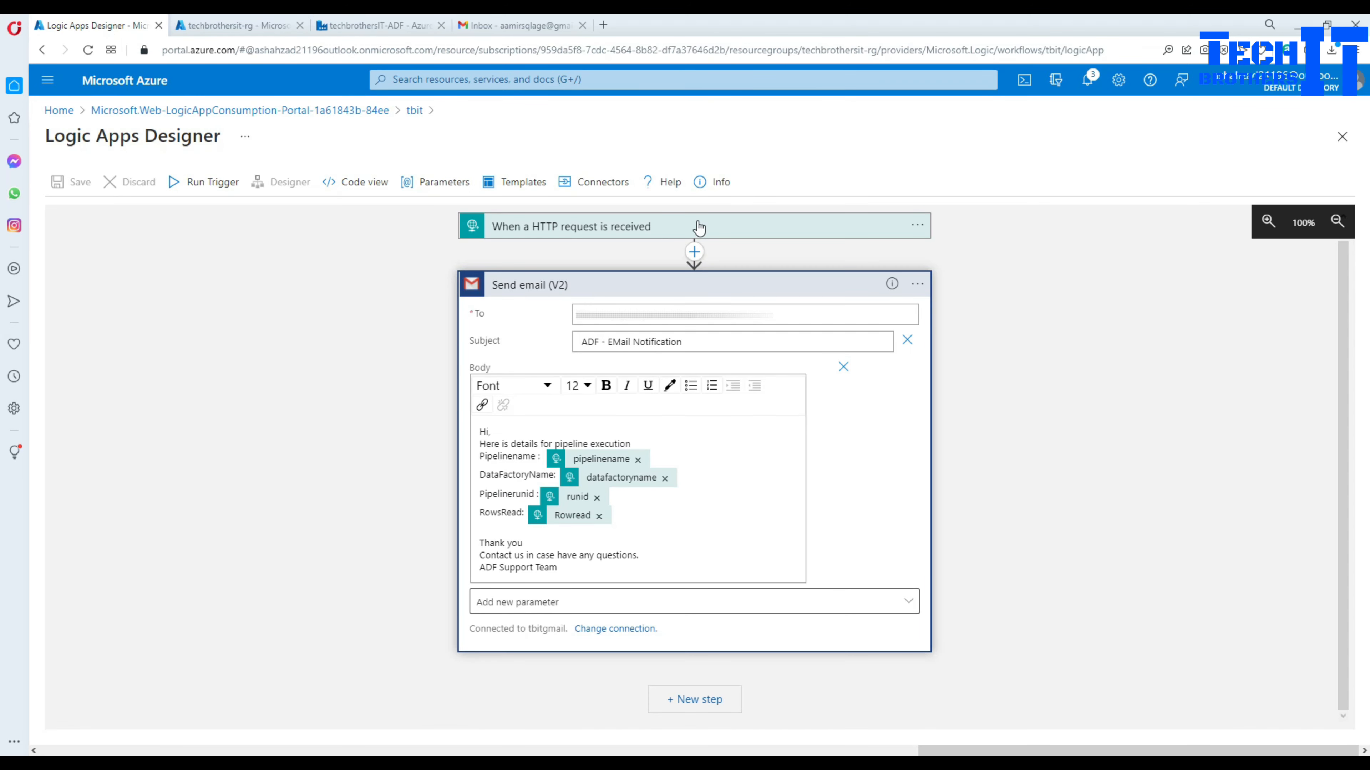
click(697, 226)
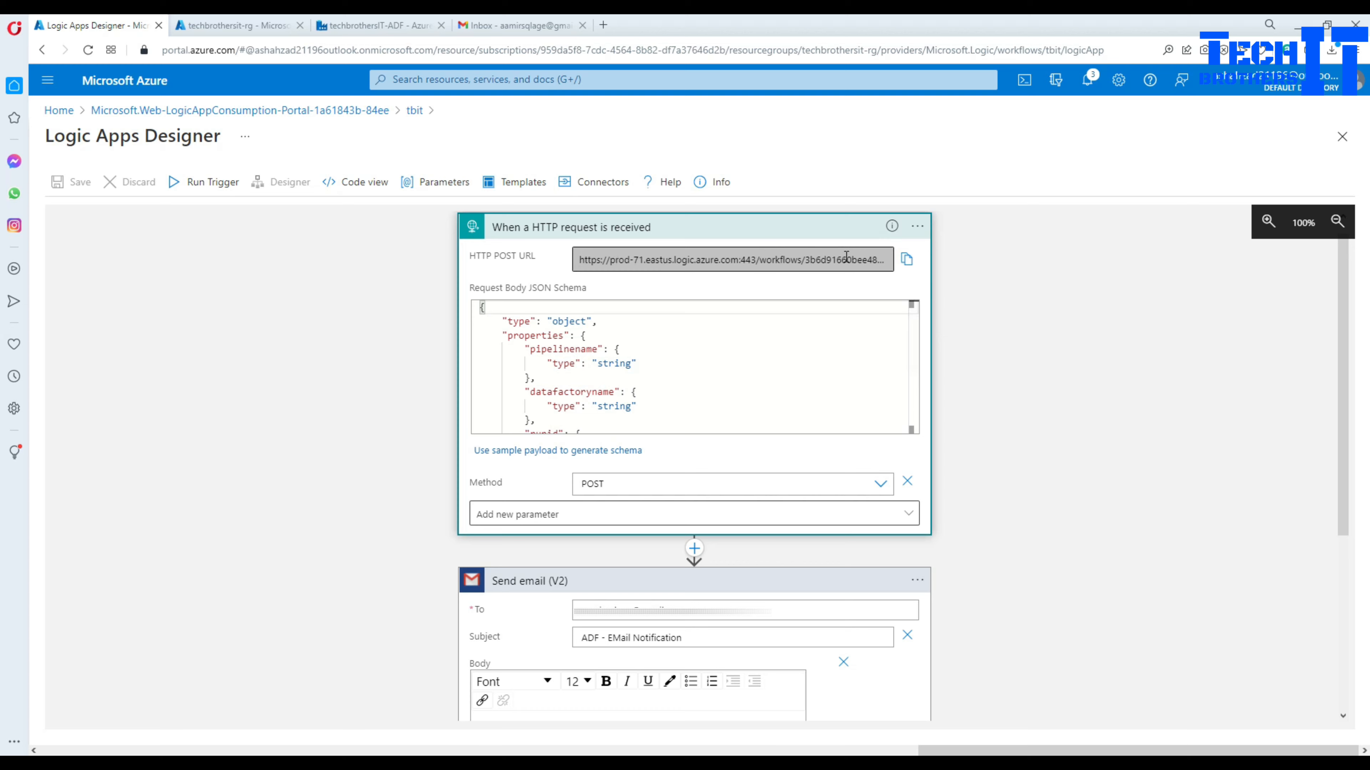
click(907, 260)
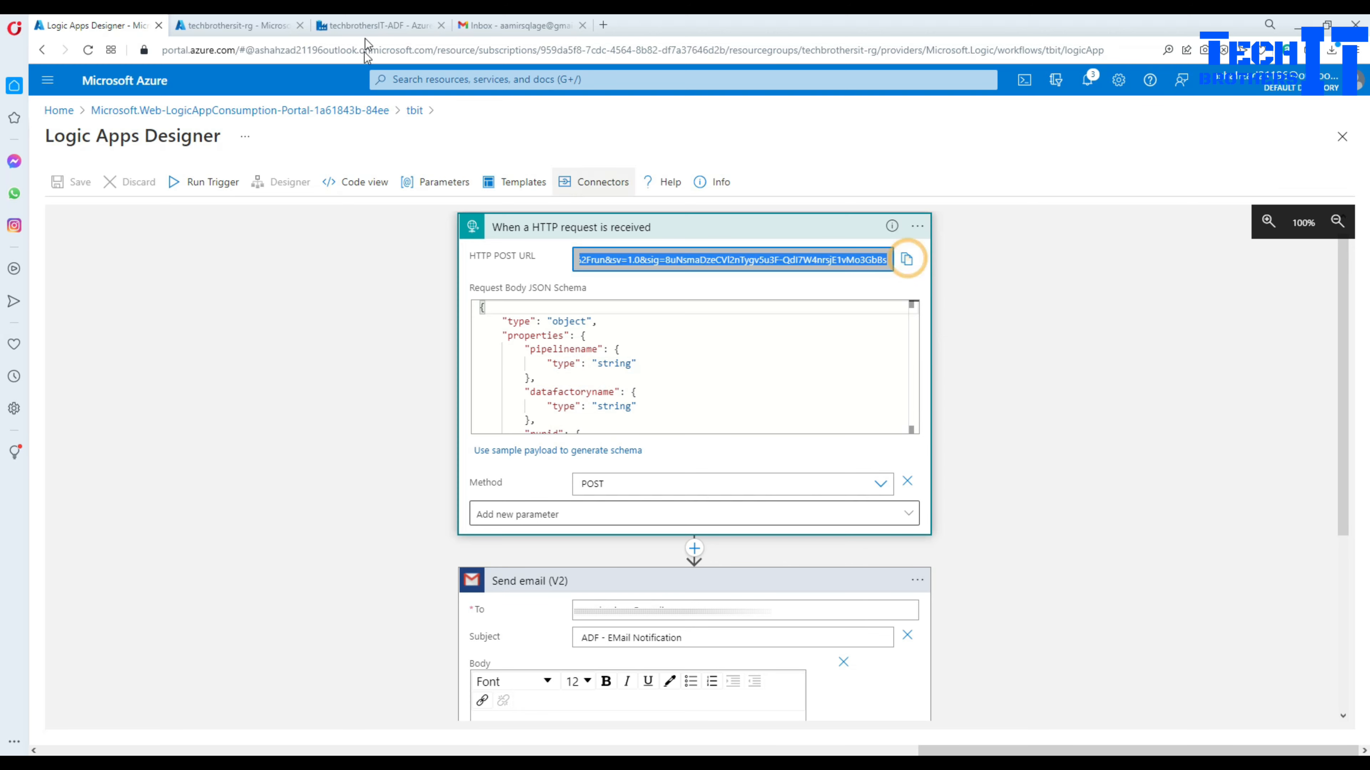
Step: Back in Data Factory, paste the copied HTTP POST URL into the Web1 activity's URL setting and set its method to POST
click(388, 27)
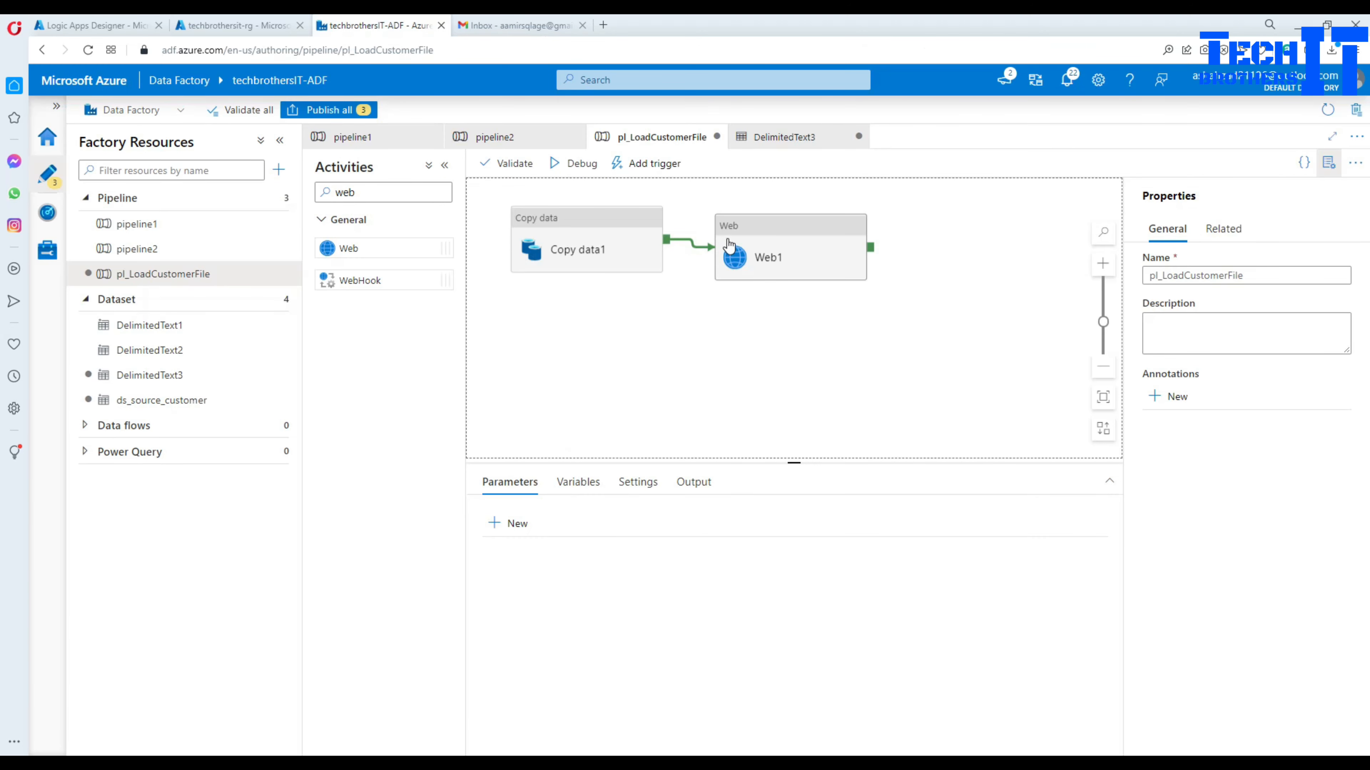
click(729, 246)
click(561, 483)
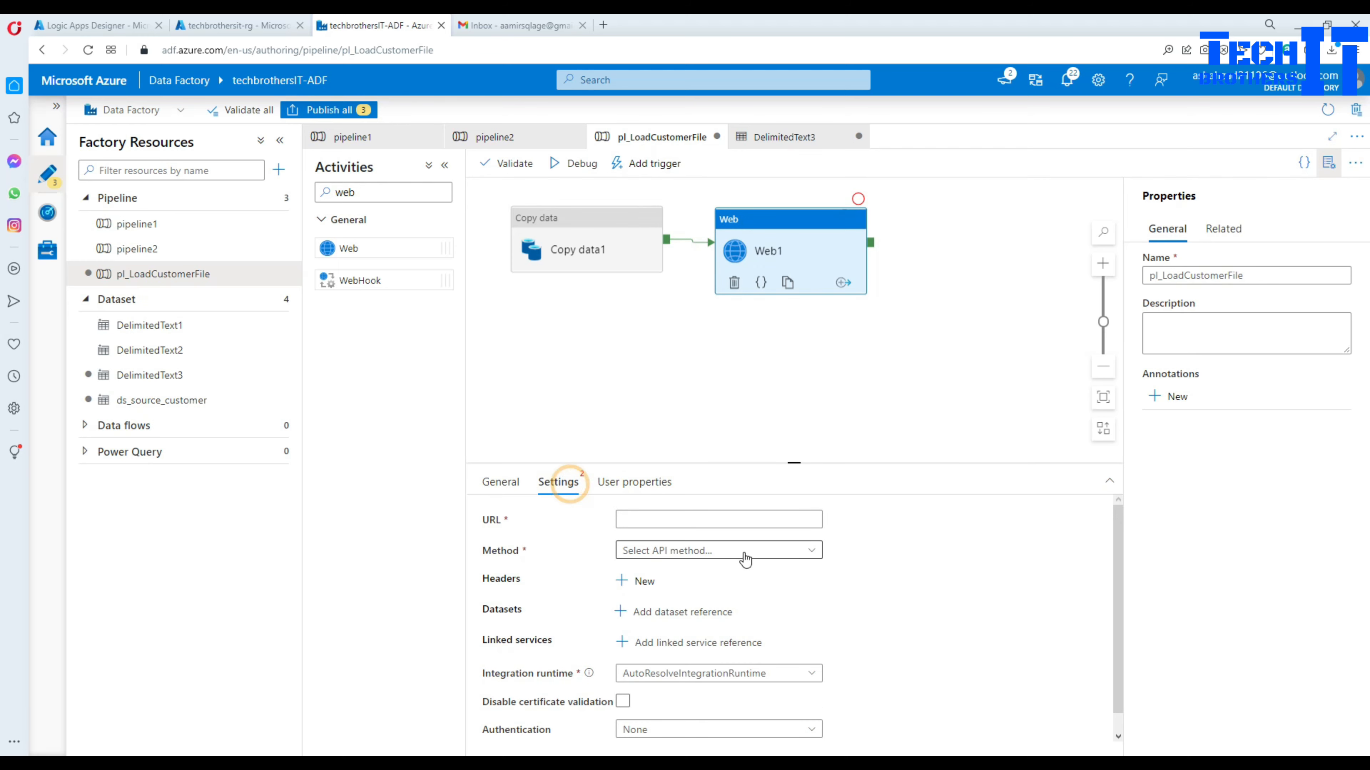
click(692, 521)
key(ctrl+v)
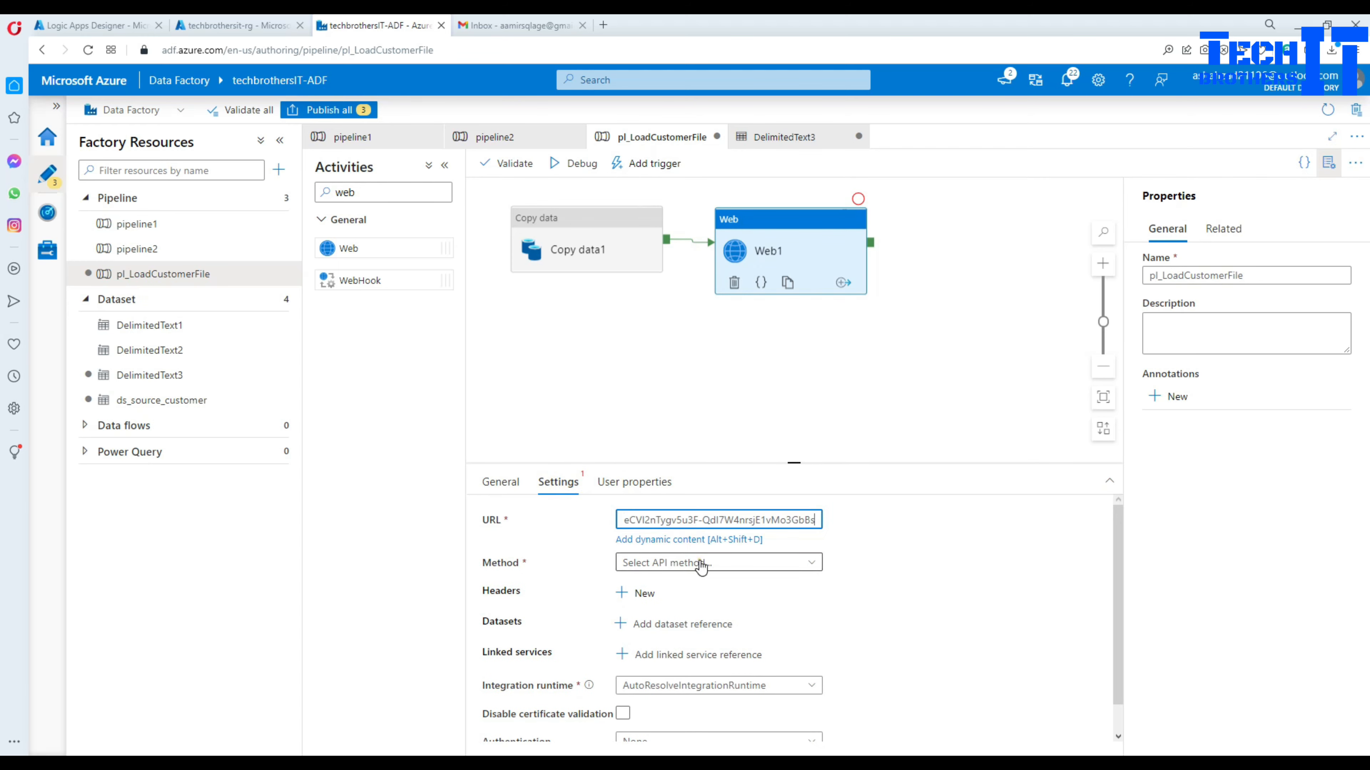
click(701, 562)
click(634, 651)
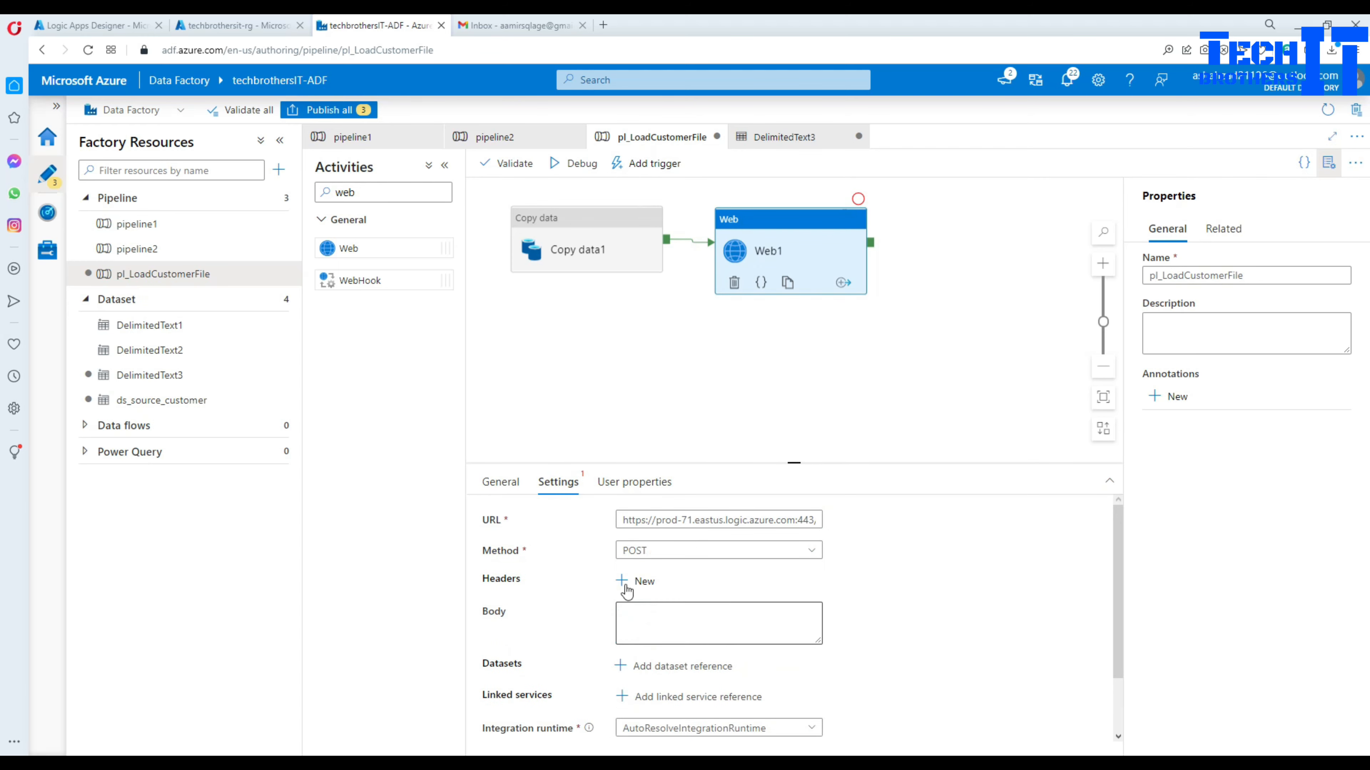
Step: Copy the JSON template containing pipelinename, datafactoryname, runid and Rowread from the Notepad++ file new 18
click(678, 624)
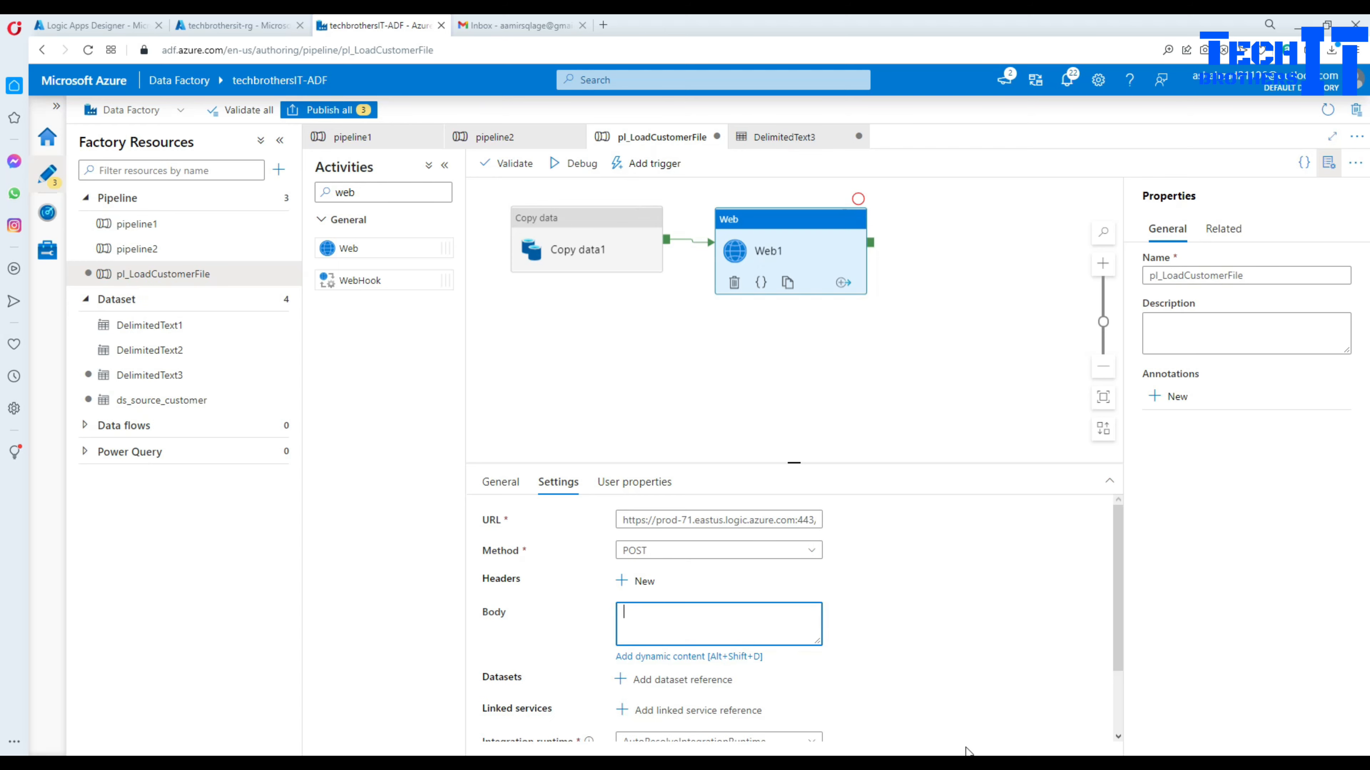
key(alt+Tab)
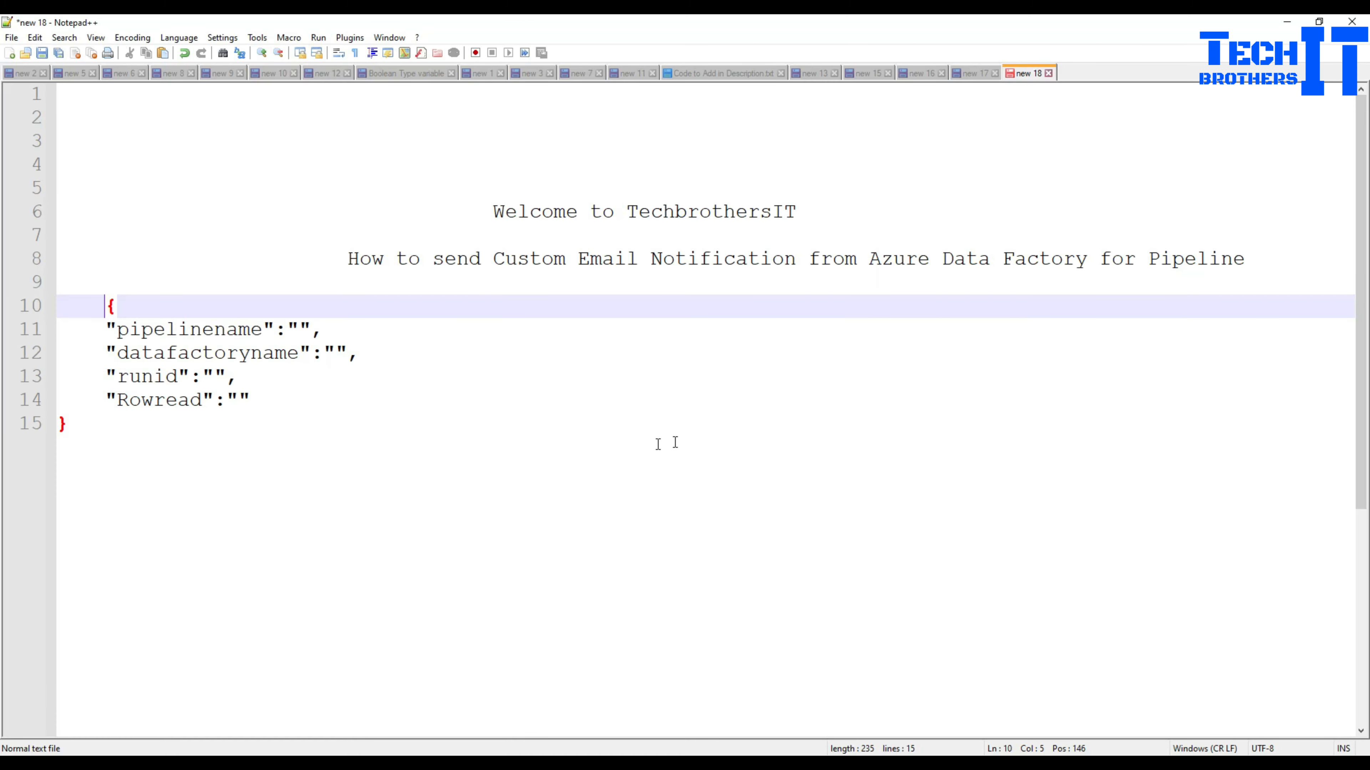
click(126, 330)
click(126, 354)
click(130, 379)
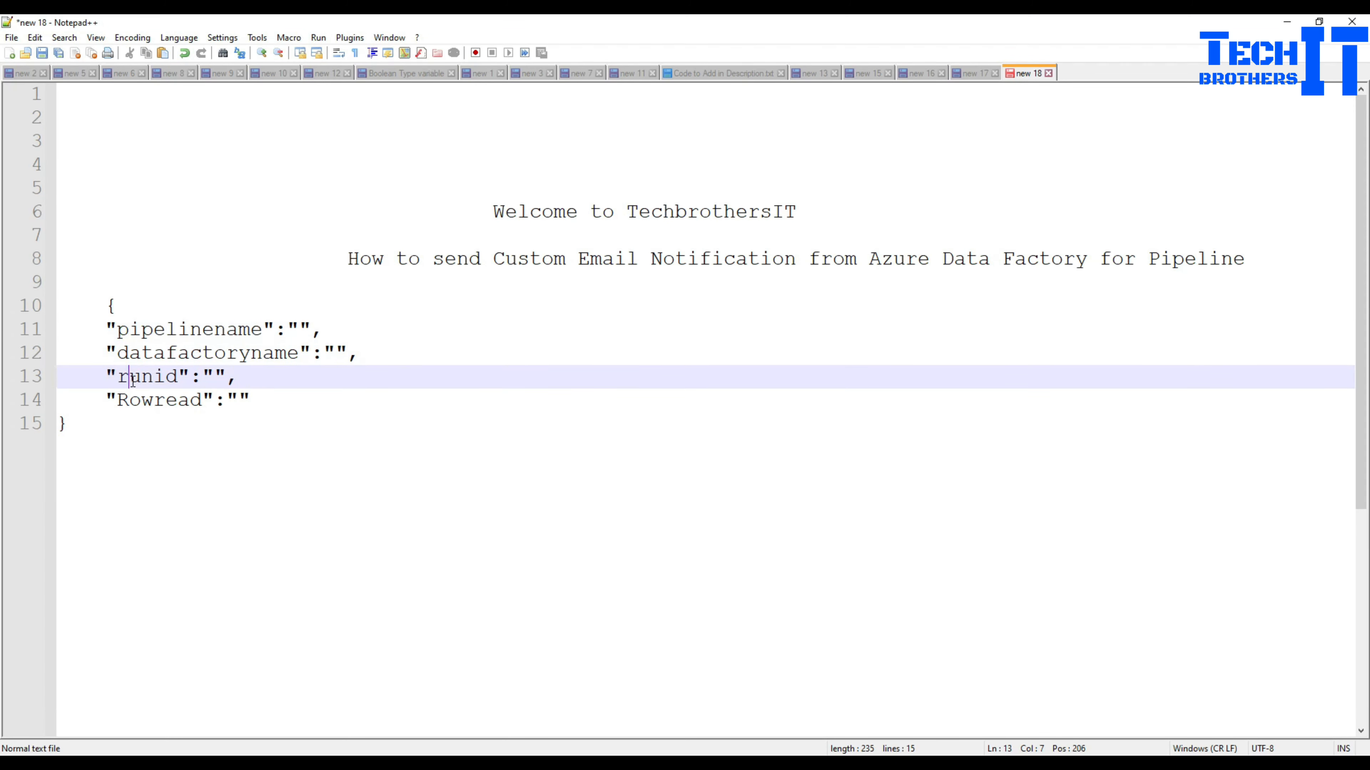
click(76, 422)
shift+click(105, 303)
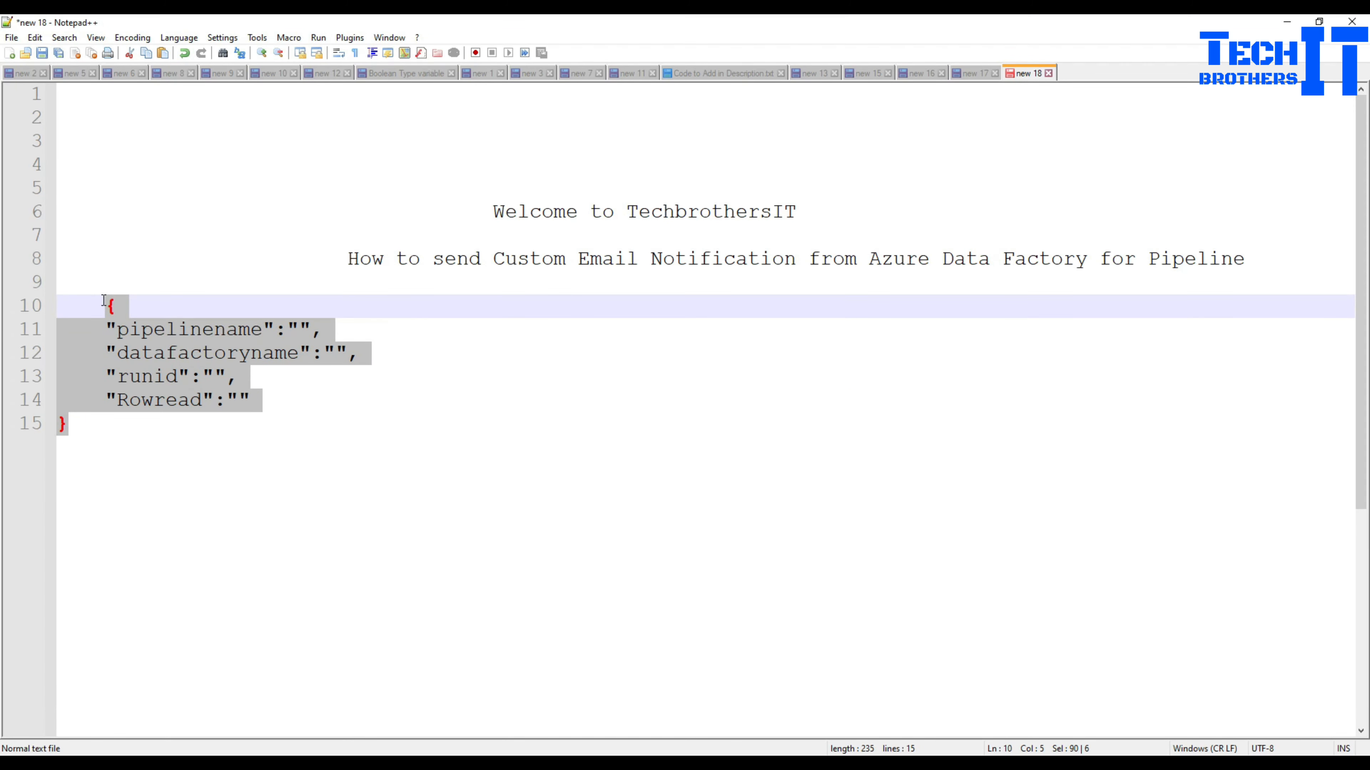
right_click(124, 351)
click(153, 373)
Step: In Data Factory, paste the copied JSON template into the dynamic content of the Web1 activity's Body setting
click(957, 761)
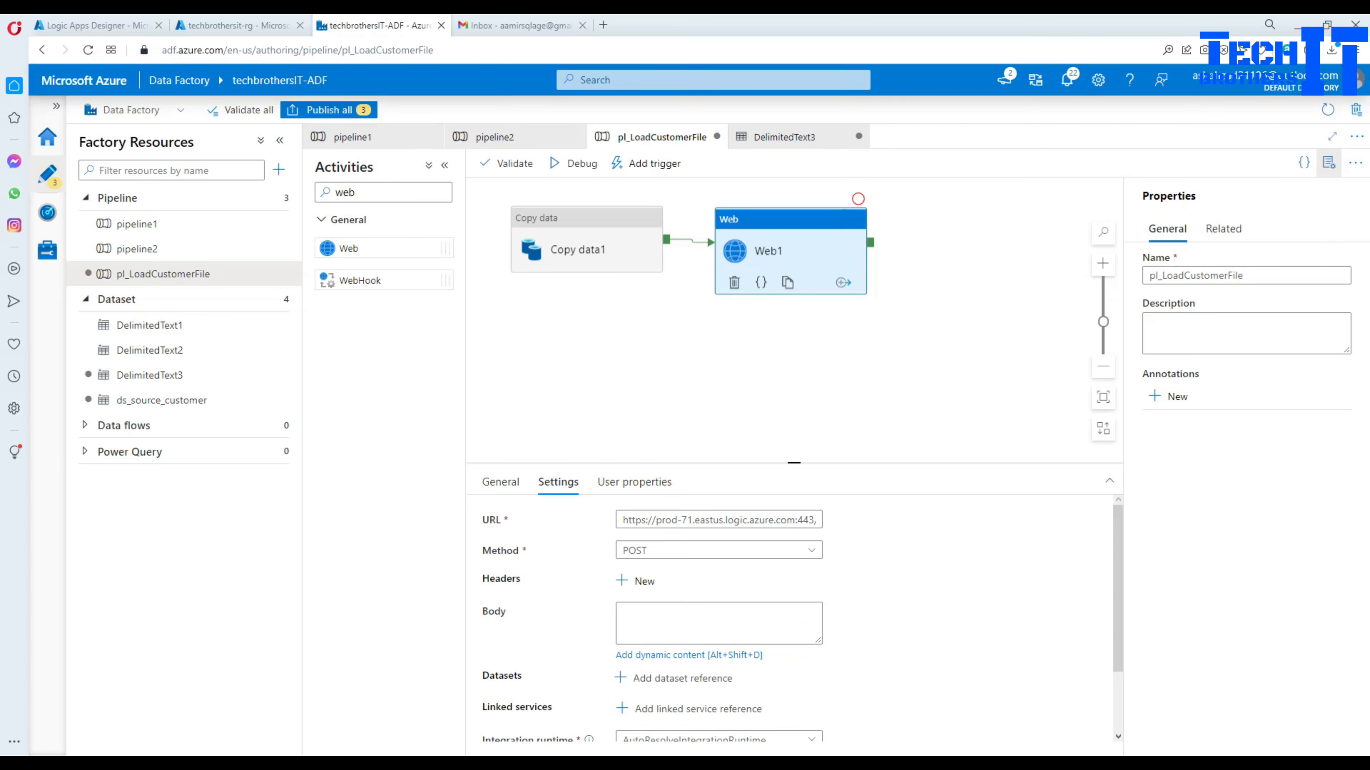
click(728, 626)
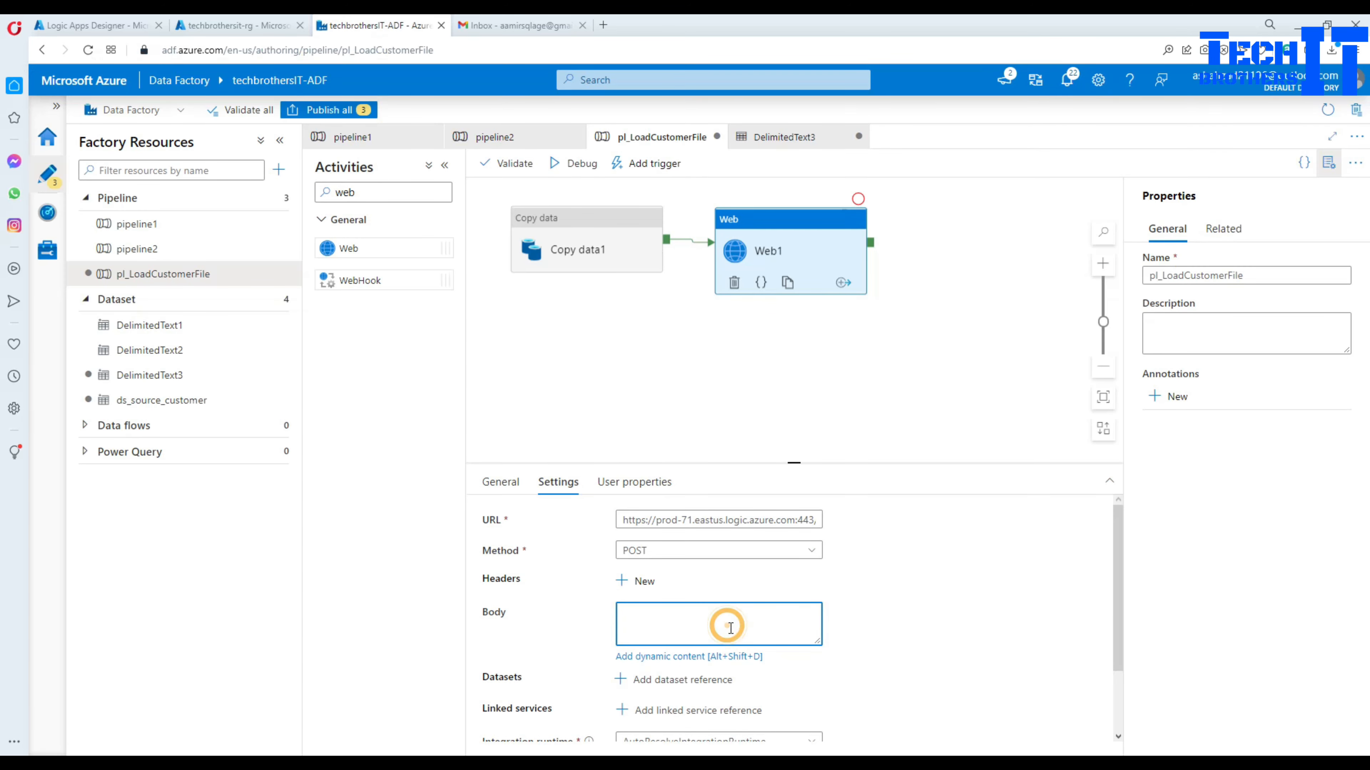
click(653, 656)
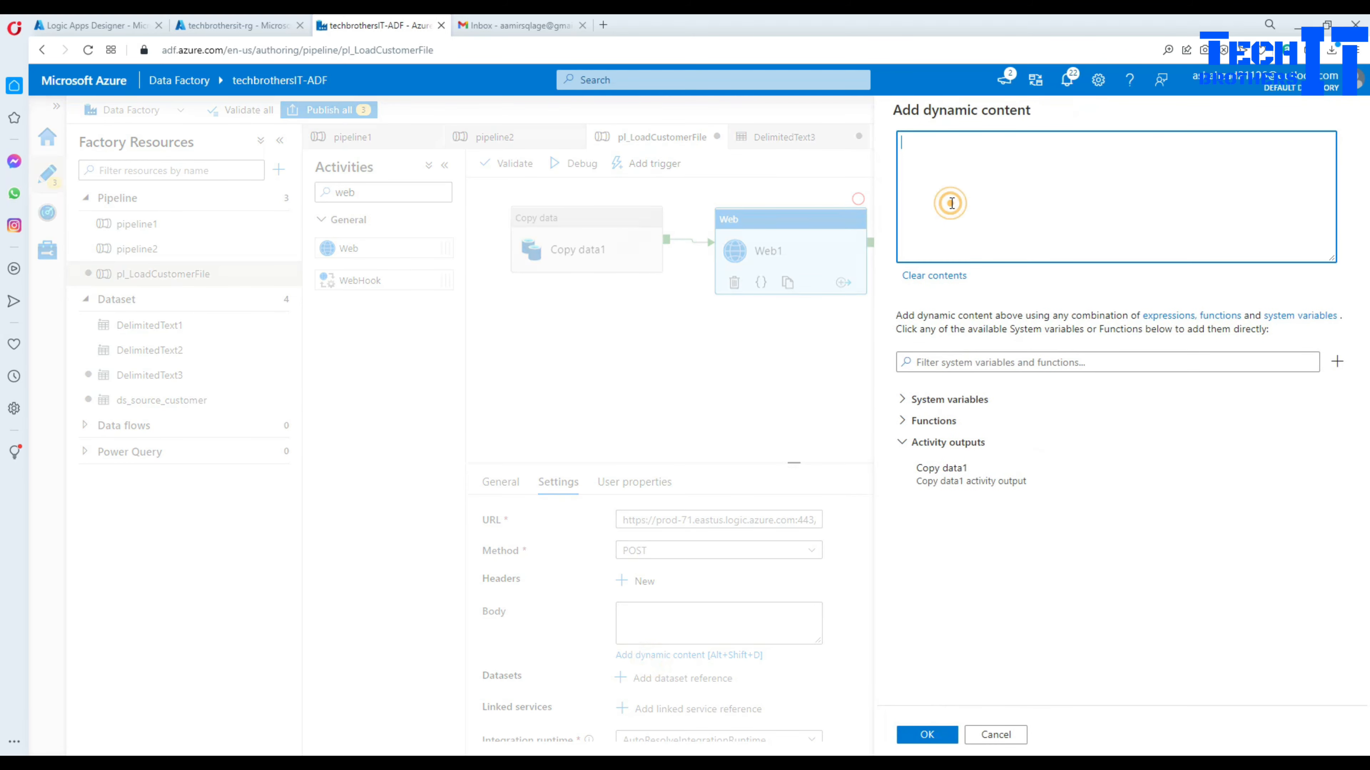
key(ctrl+v)
key(ctrl+plus)
key(ctrl+plus)
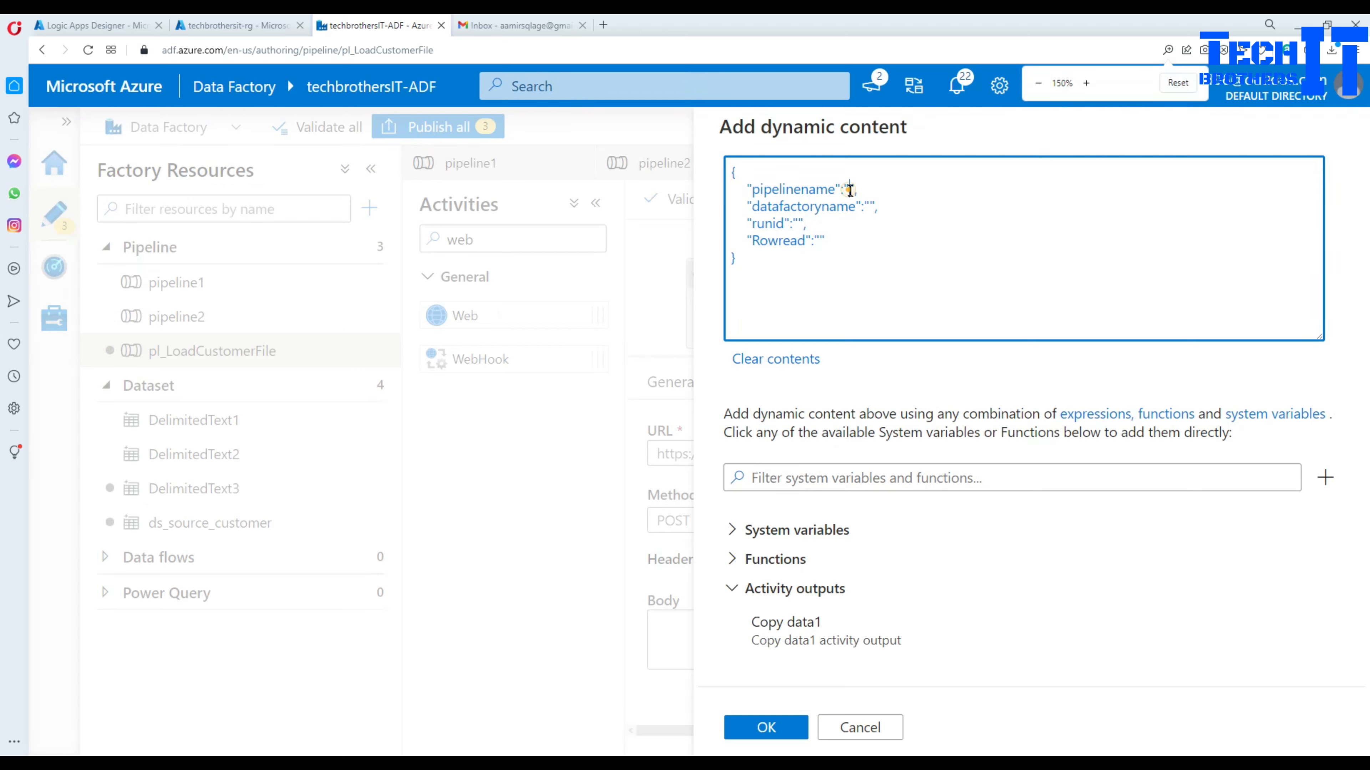
Step: Fill the pipelinename value in the body JSON with the Pipeline Name system variable as "@{pipeline().Pipeline}"
double_click(849, 188)
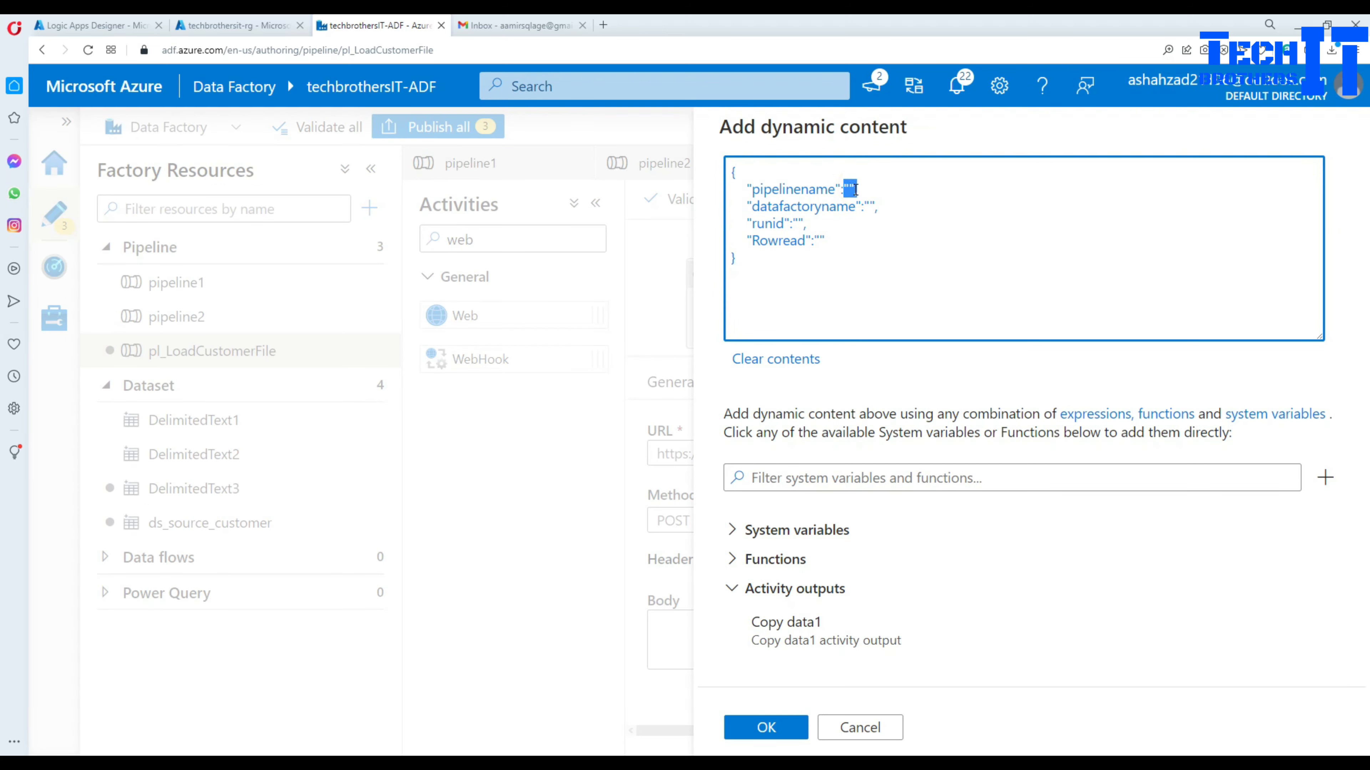
click(857, 189)
text(@{})
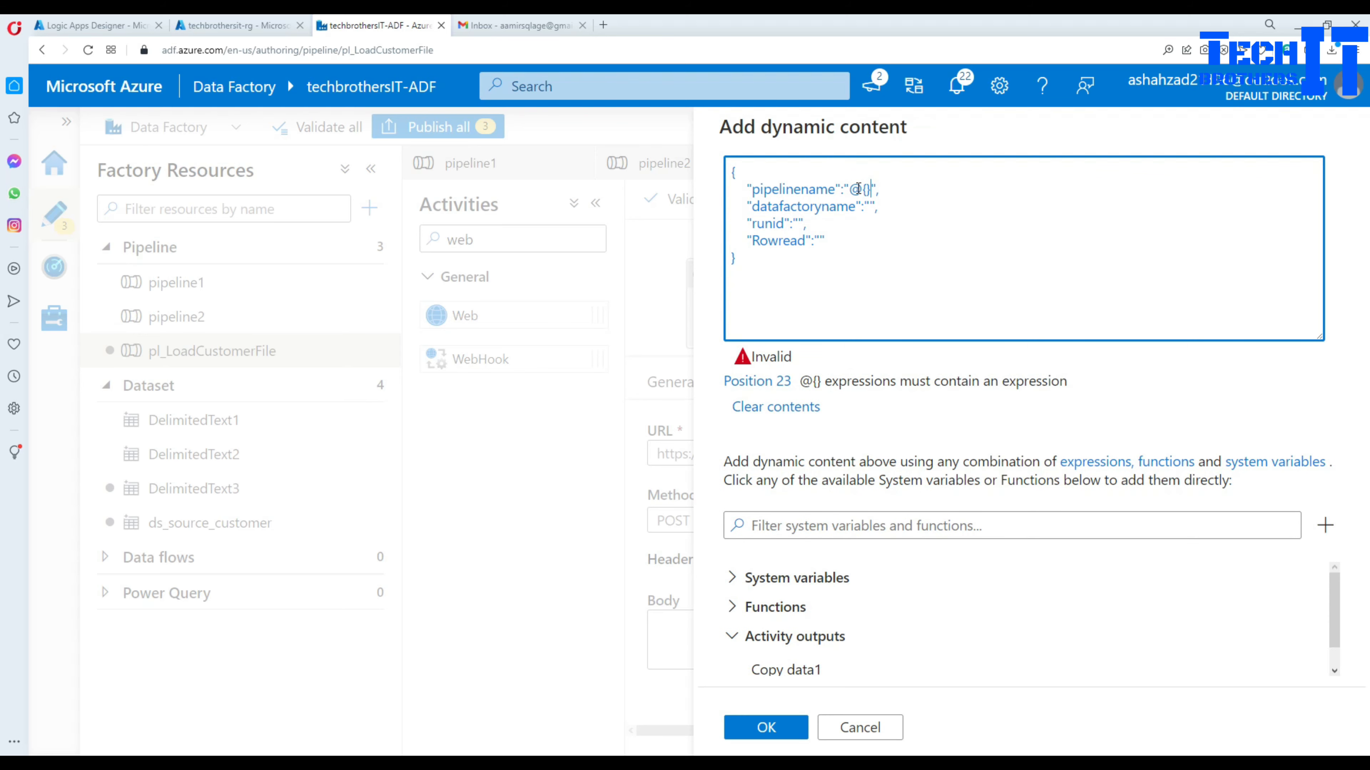
click(868, 190)
click(735, 578)
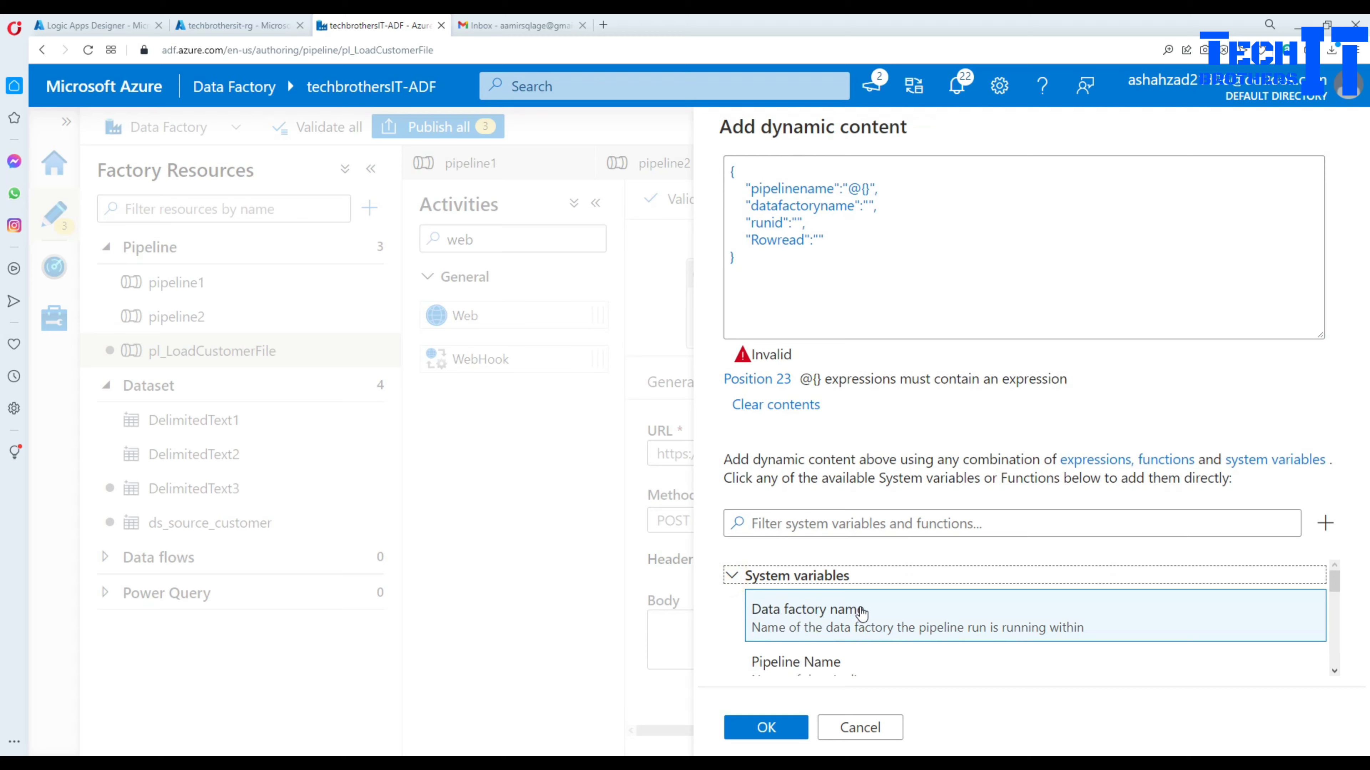
scroll(863, 620, down, 2)
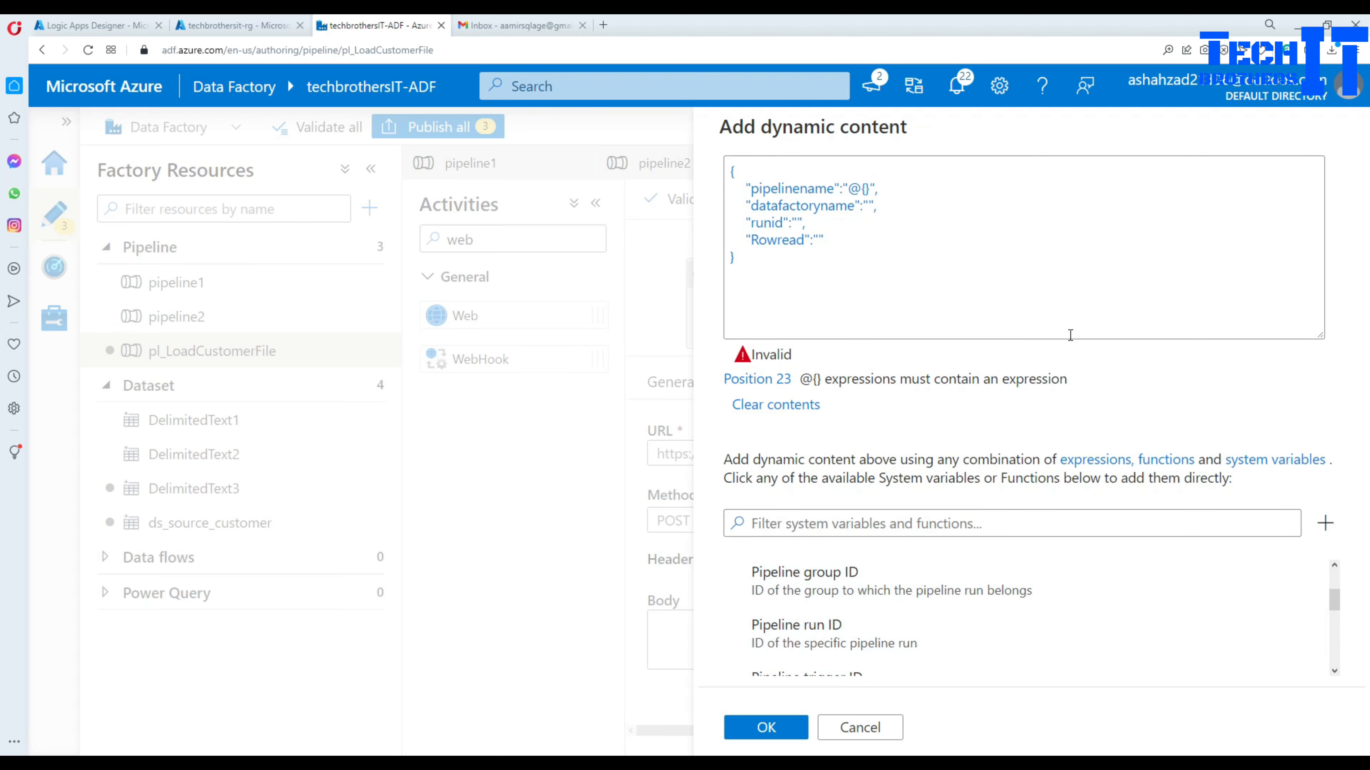
key(ctrl+minus)
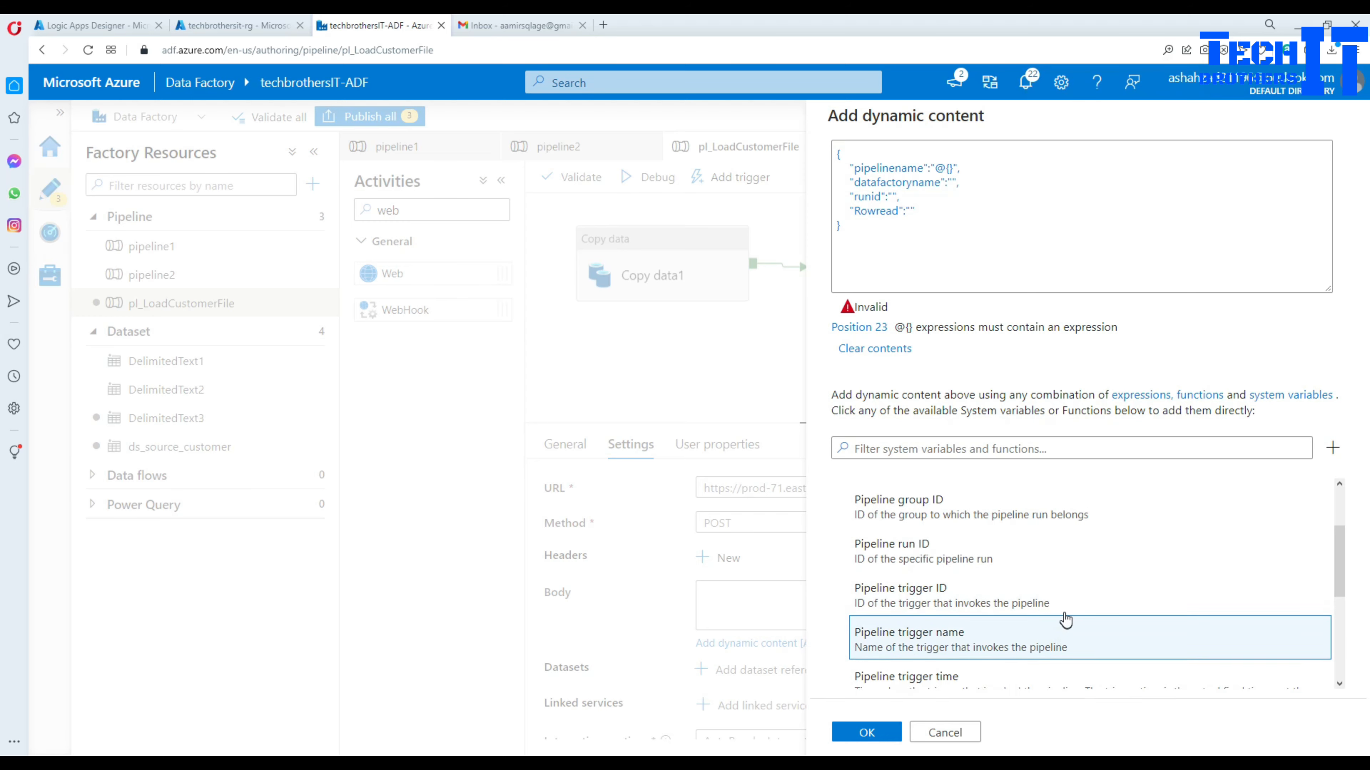
scroll(1057, 615, up, 3)
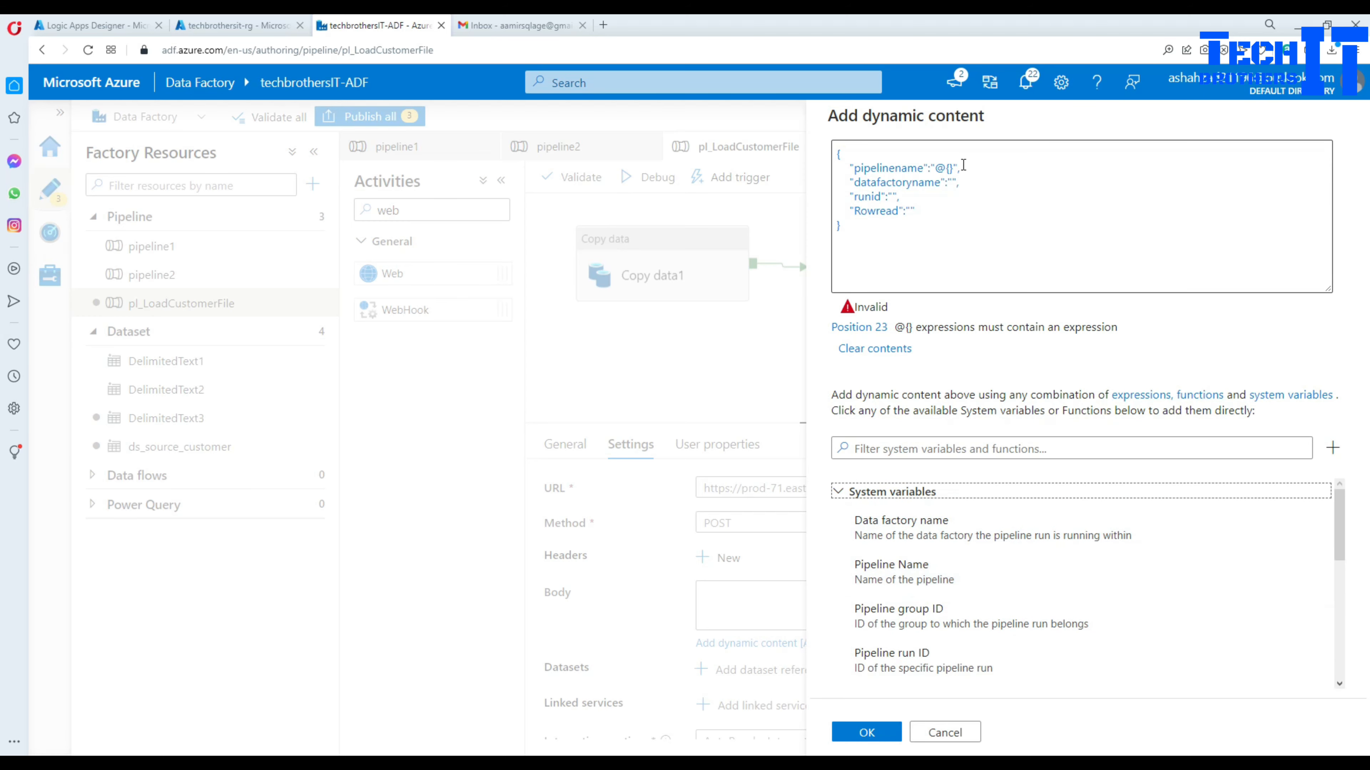
click(952, 167)
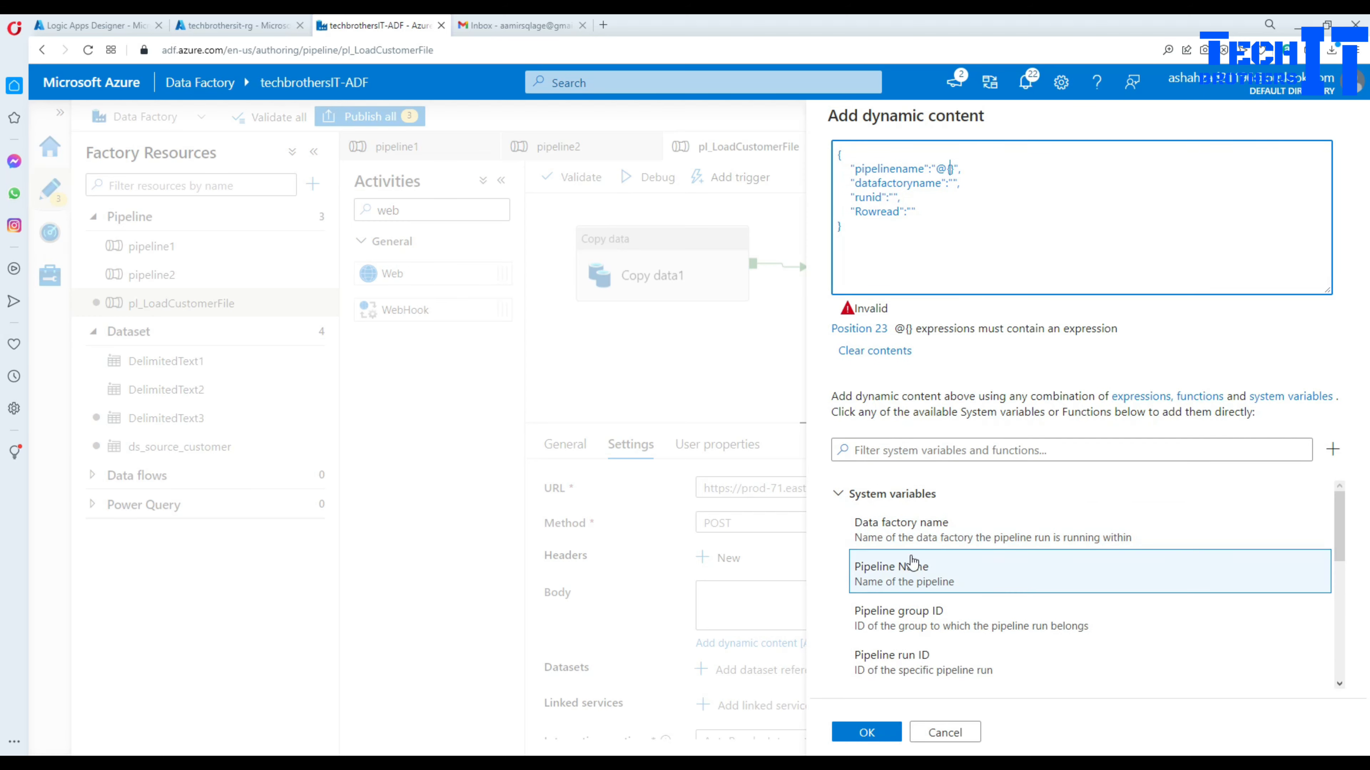
click(898, 581)
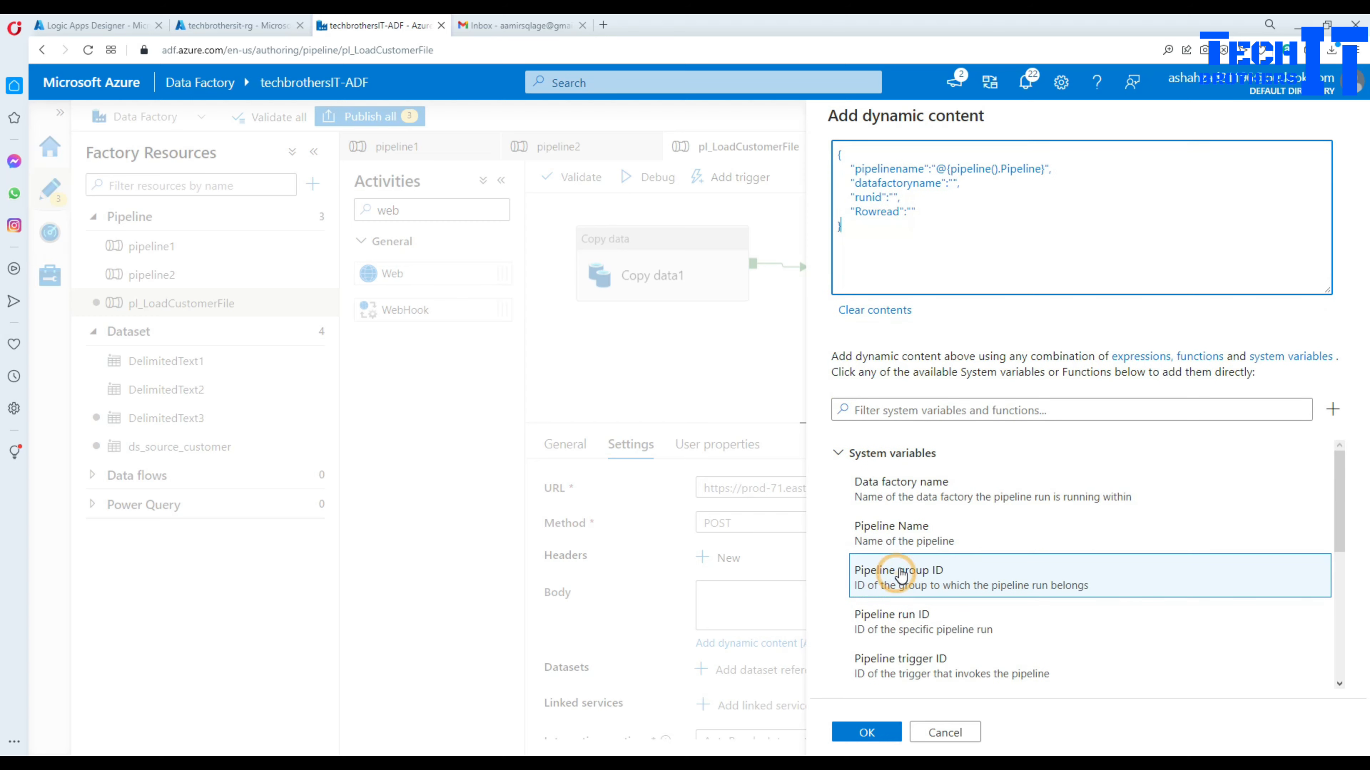
Step: Fill datafactoryname with "@{pipeline().DataFactory}" and runid with "@{pipeline().RunId}" from the system variables
click(993, 205)
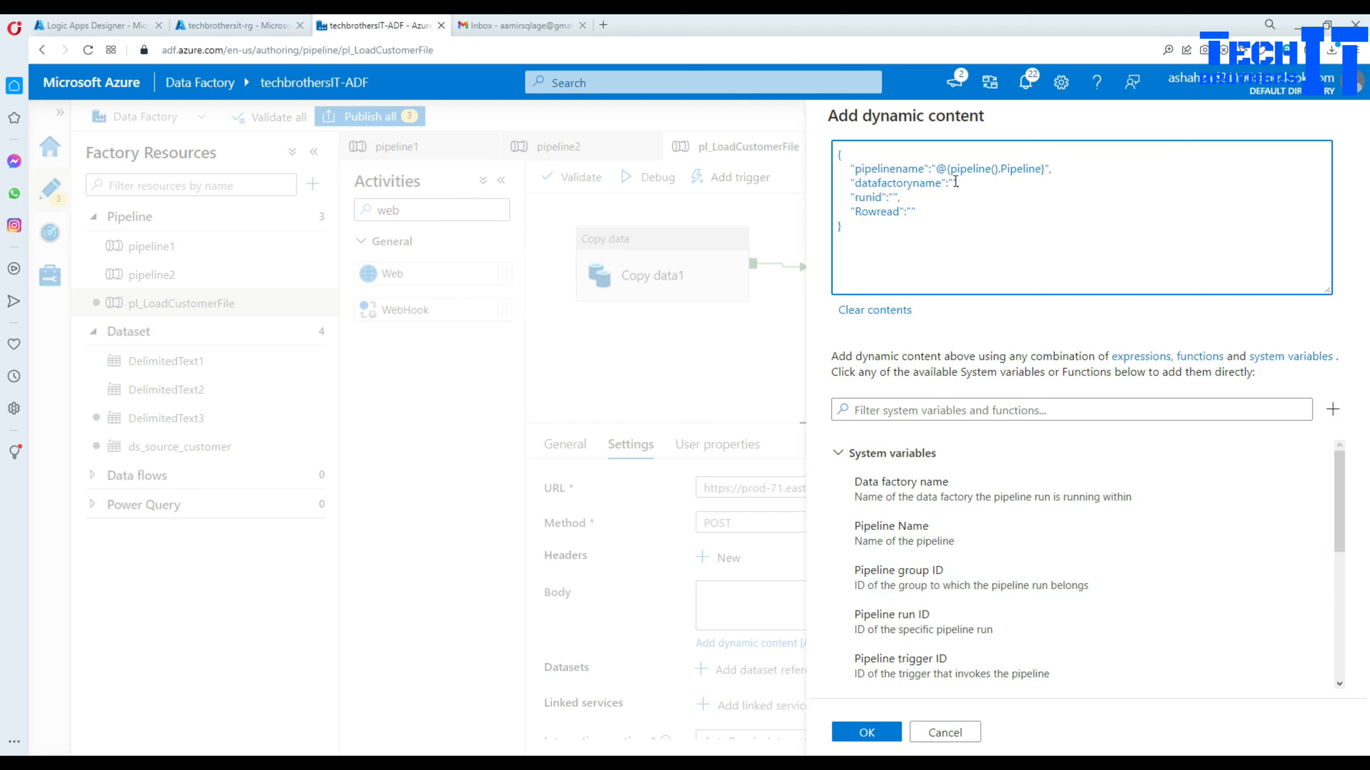
click(954, 182)
text(@{)
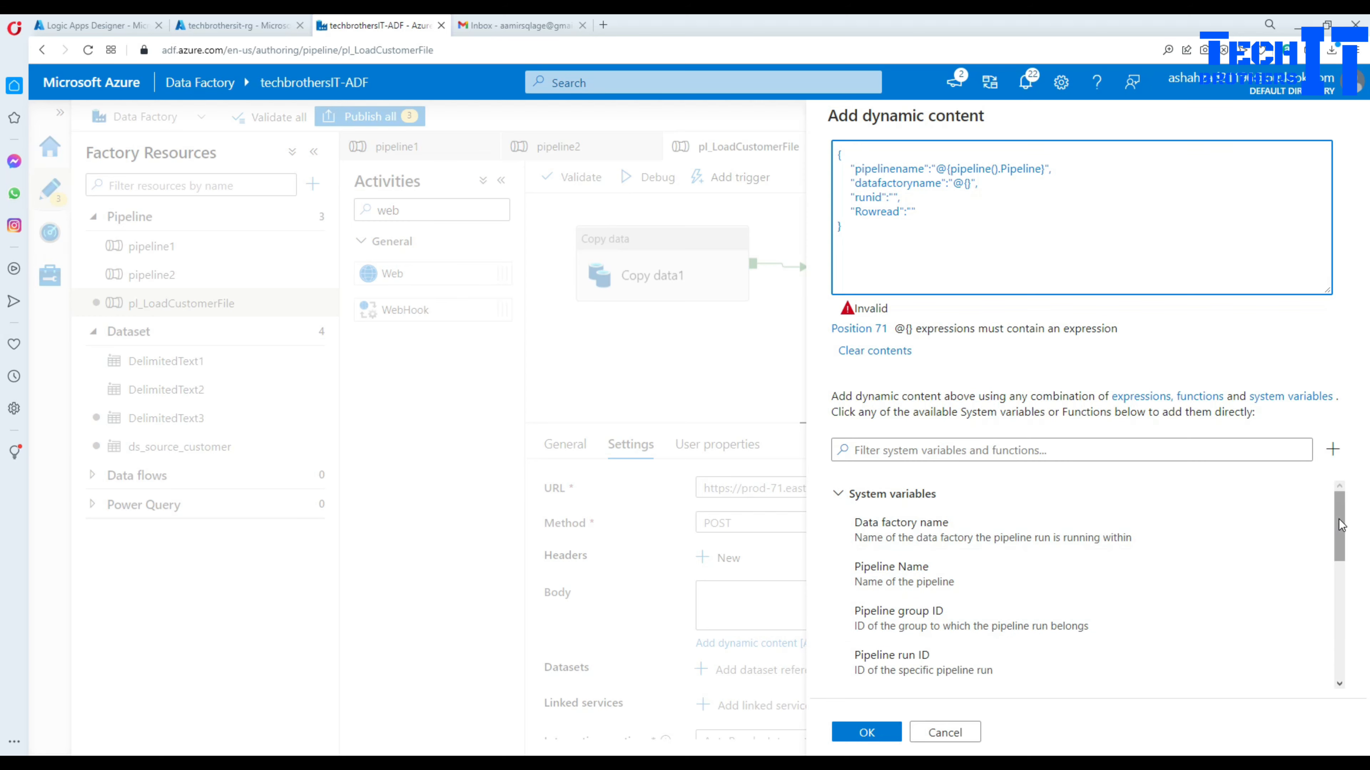
mouse_move(1340, 525)
mouse_down()
mouse_move(1340, 572)
mouse_move(1340, 522)
mouse_up()
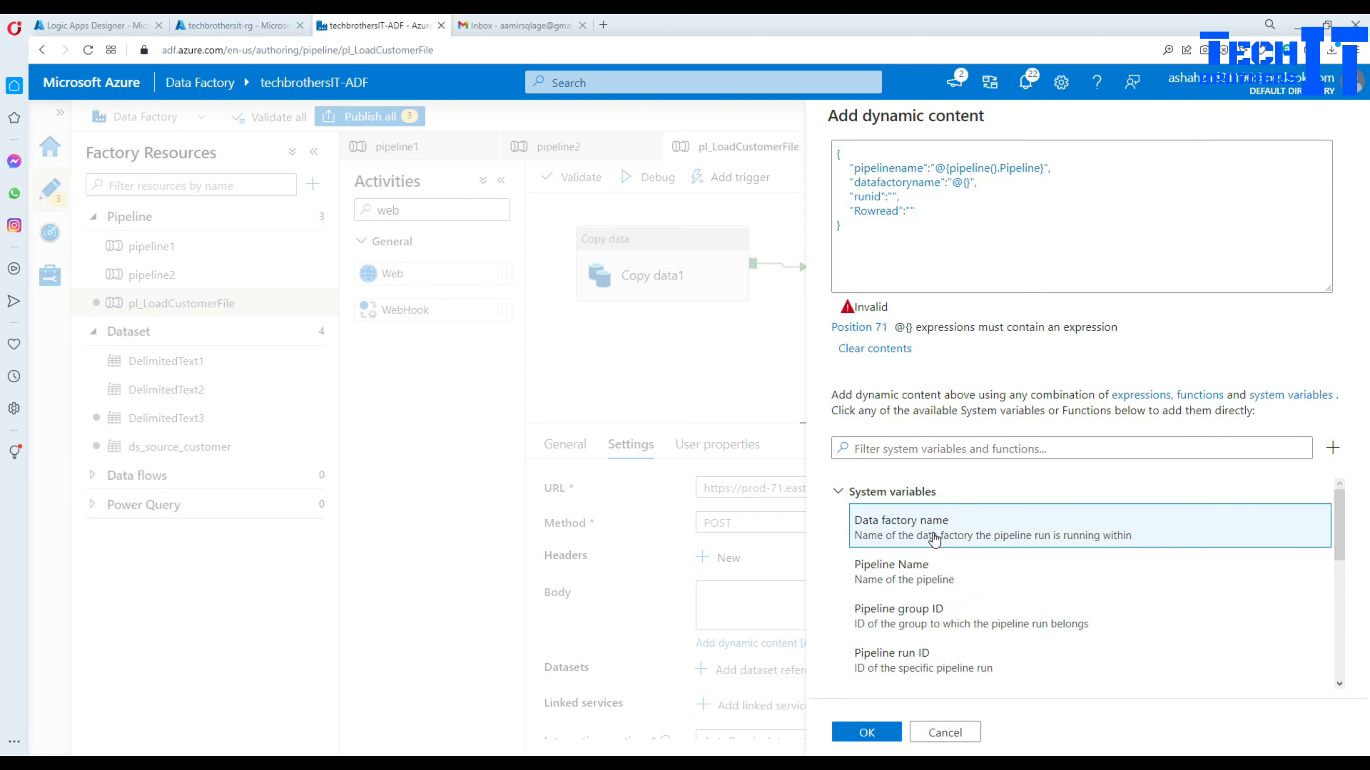
click(935, 537)
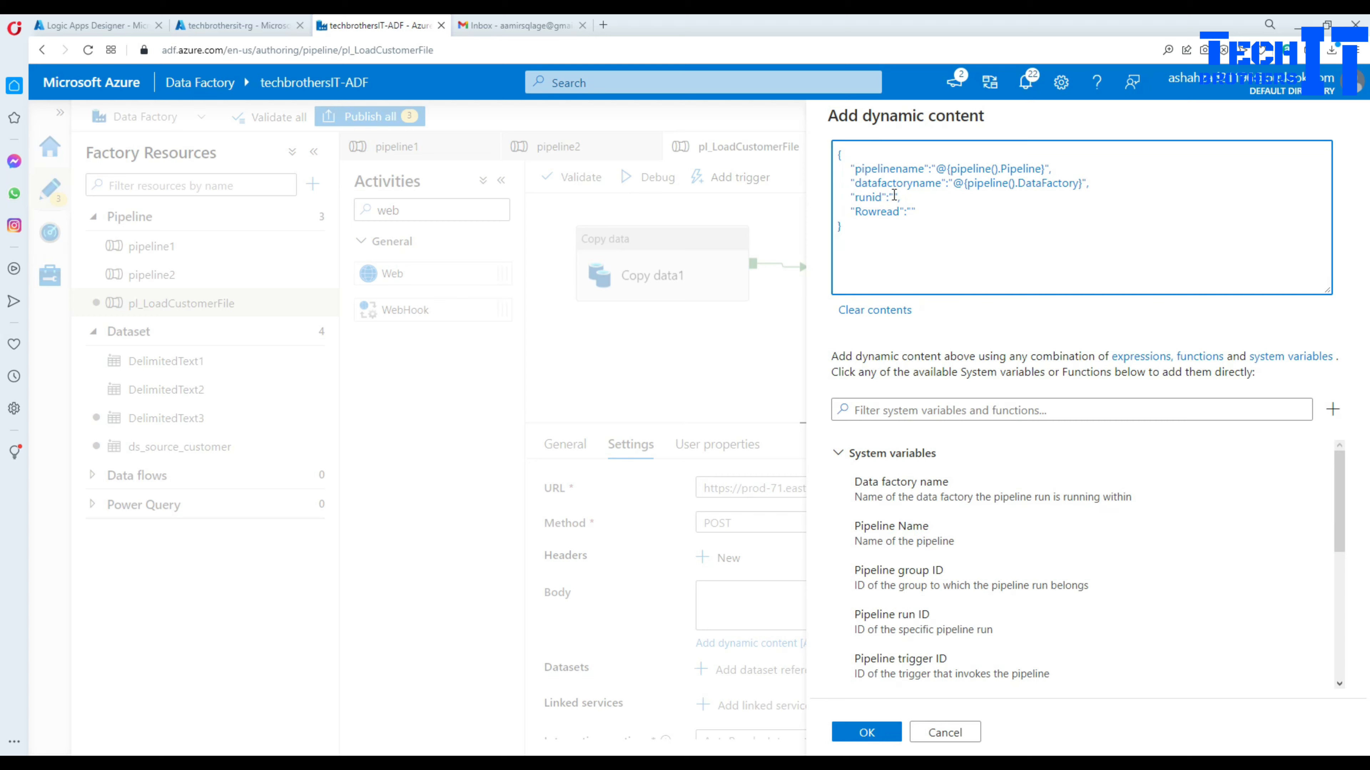
text({})
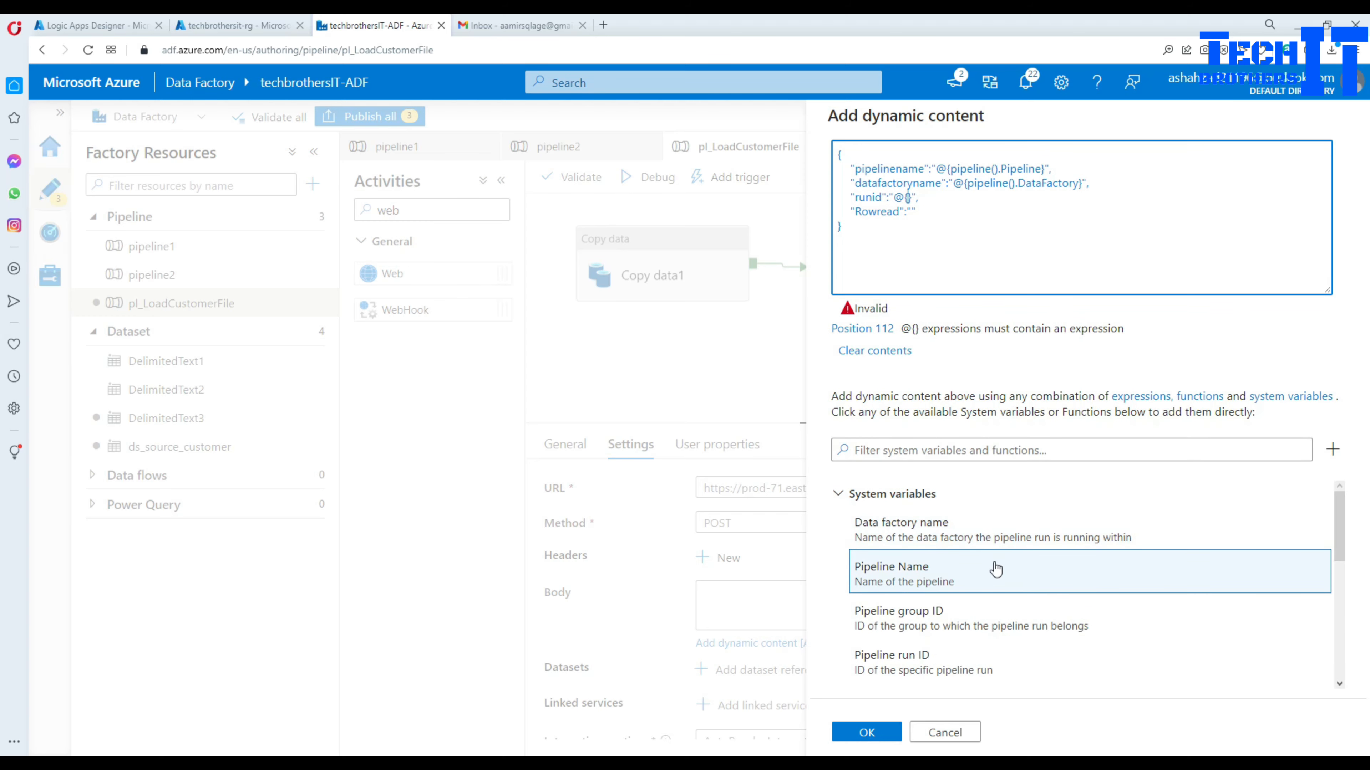
click(942, 678)
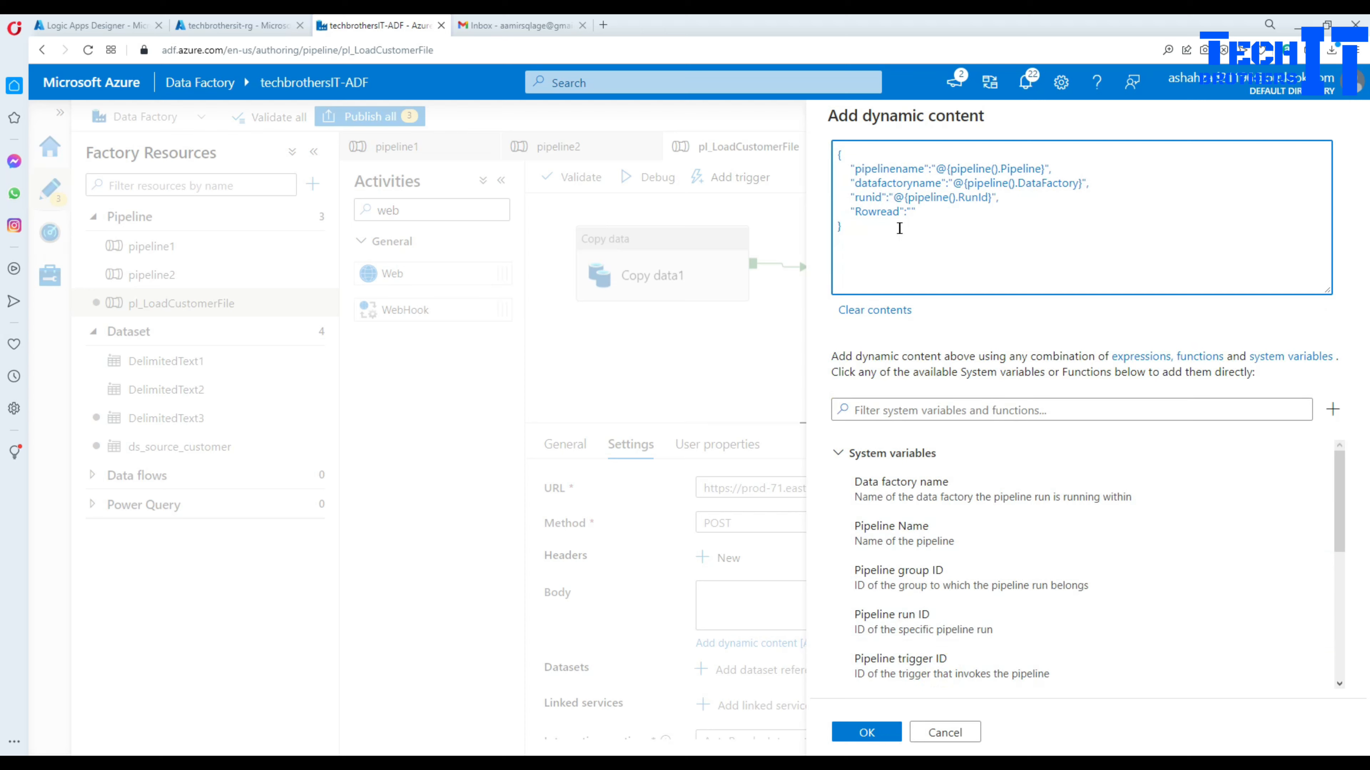
Step: Fill Rowread with the Copy data1 activity output as "@{activity('Copy data1').output.rowsread}" and apply the dynamic content to the body
click(911, 211)
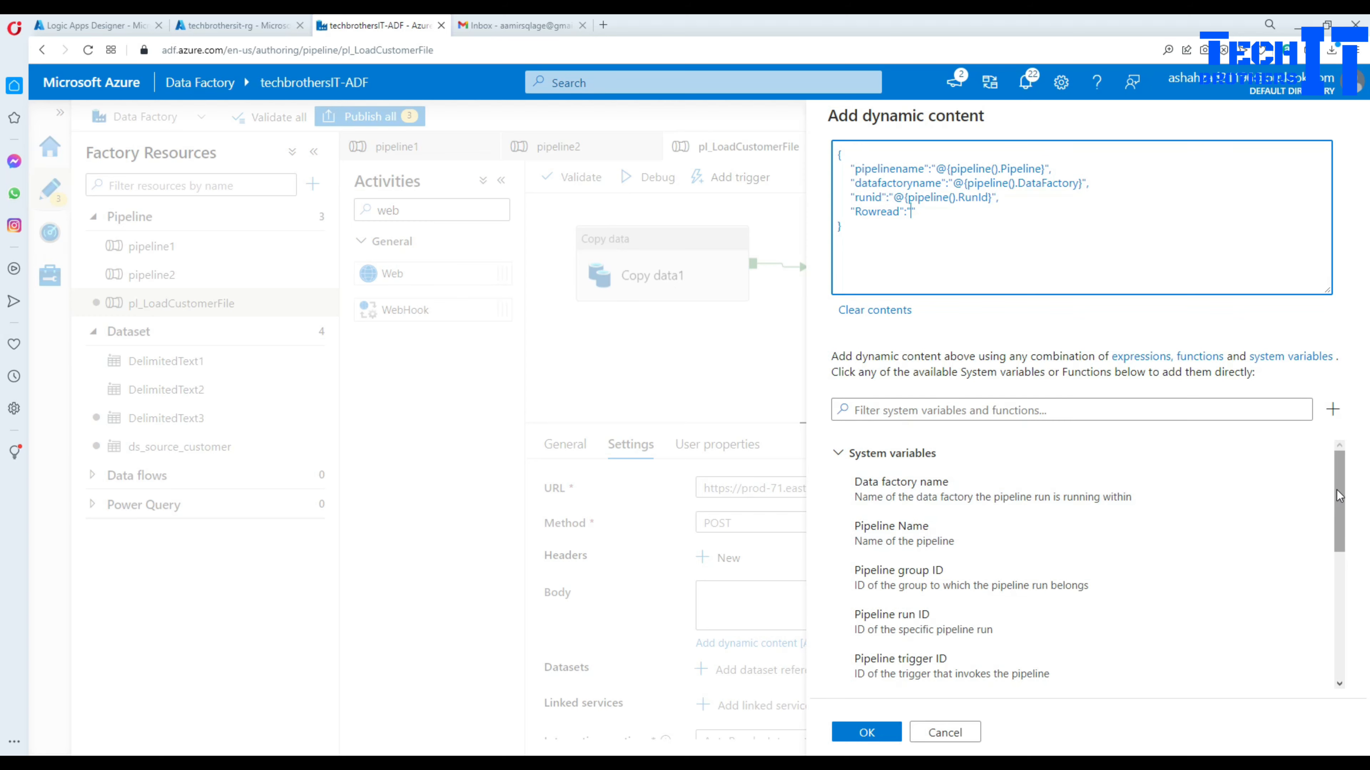
drag(1336, 485, 1331, 478)
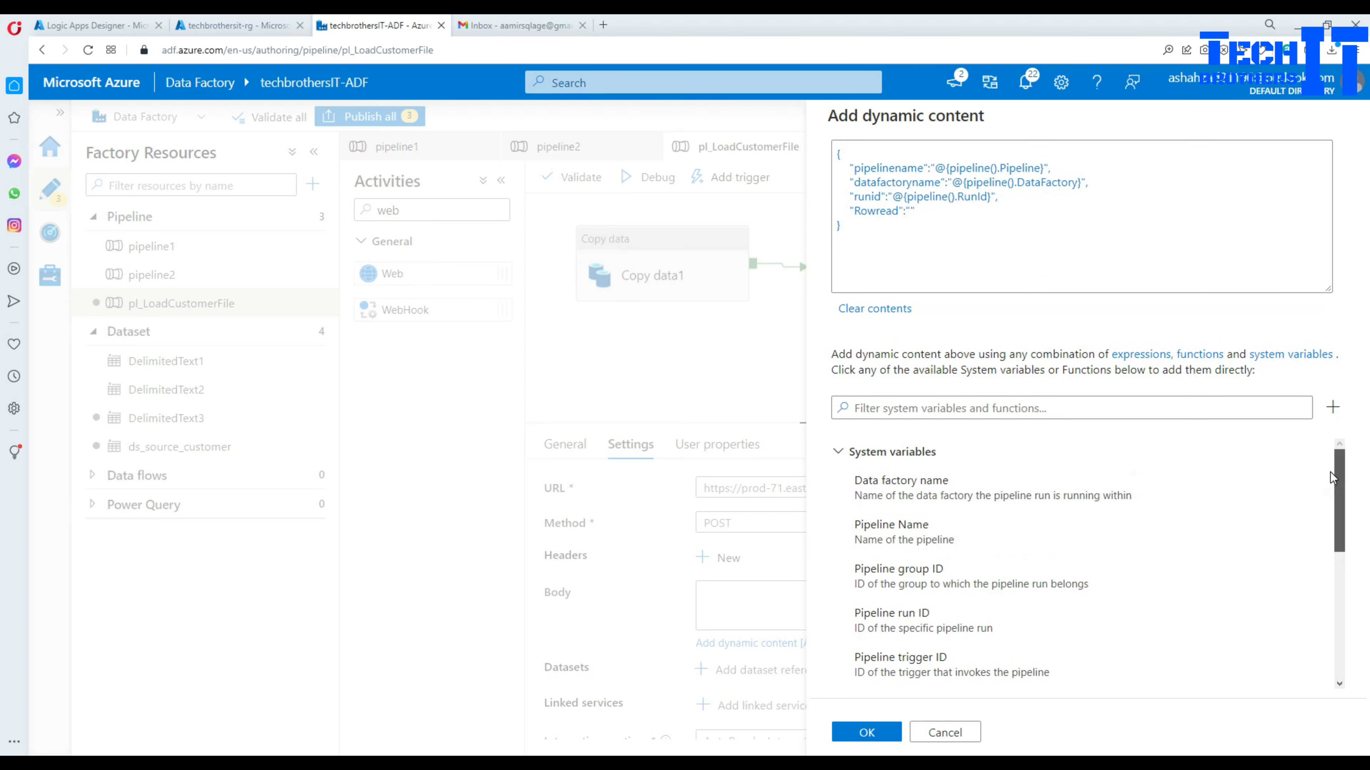
click(839, 452)
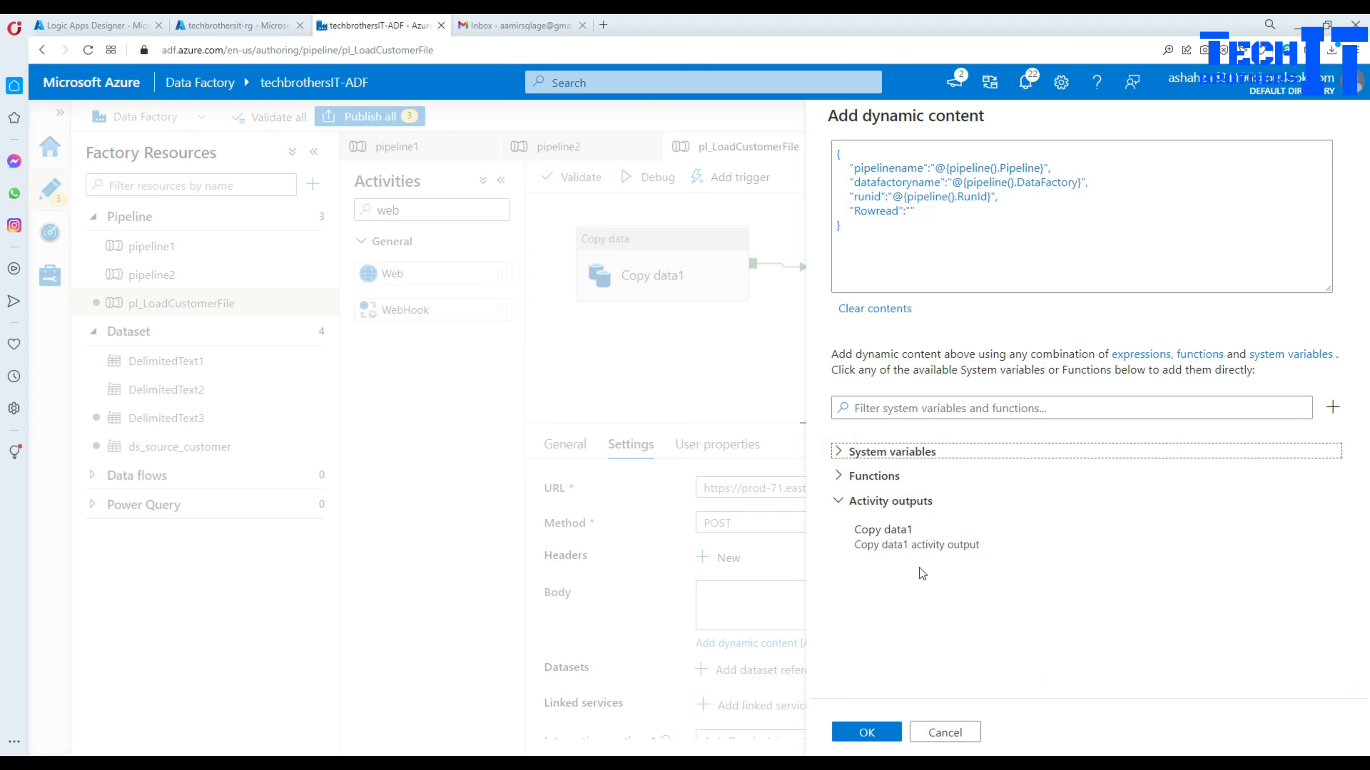
click(911, 210)
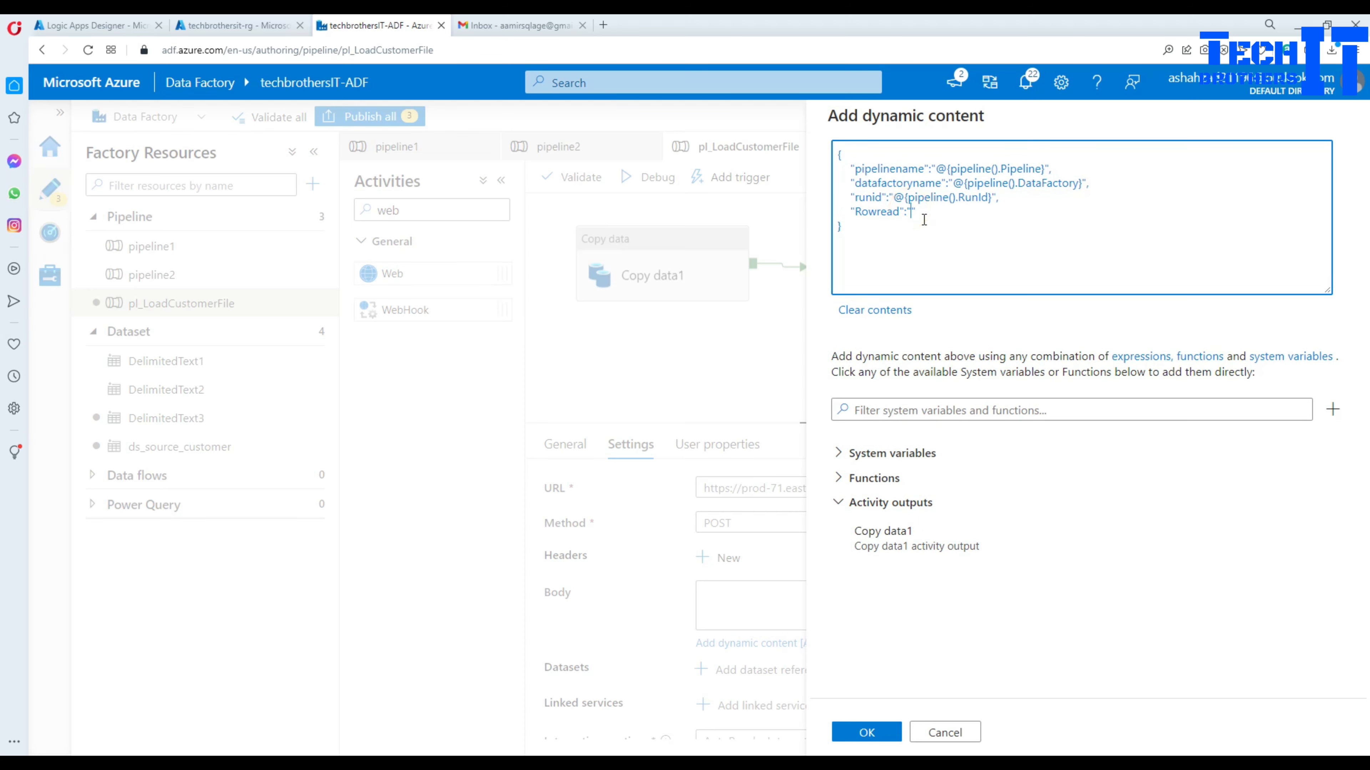
text(@{})
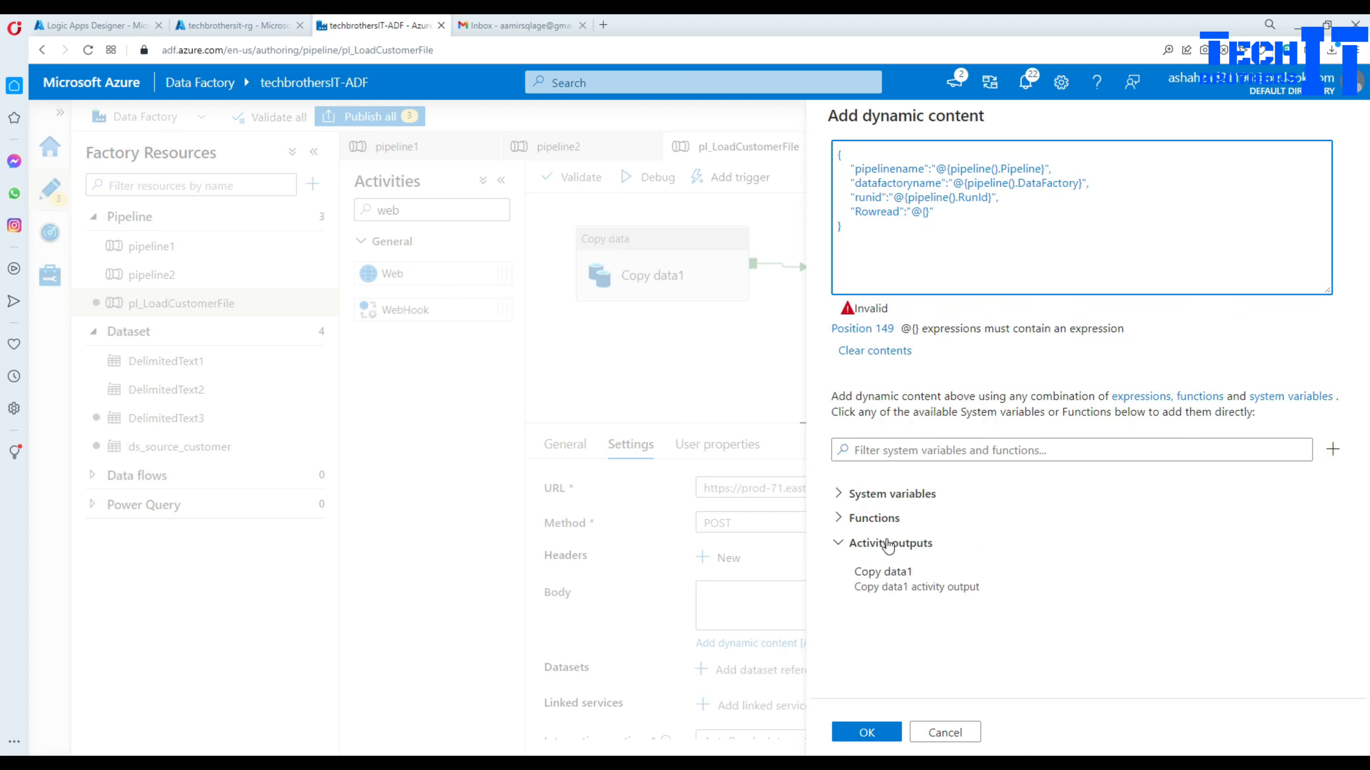
click(882, 585)
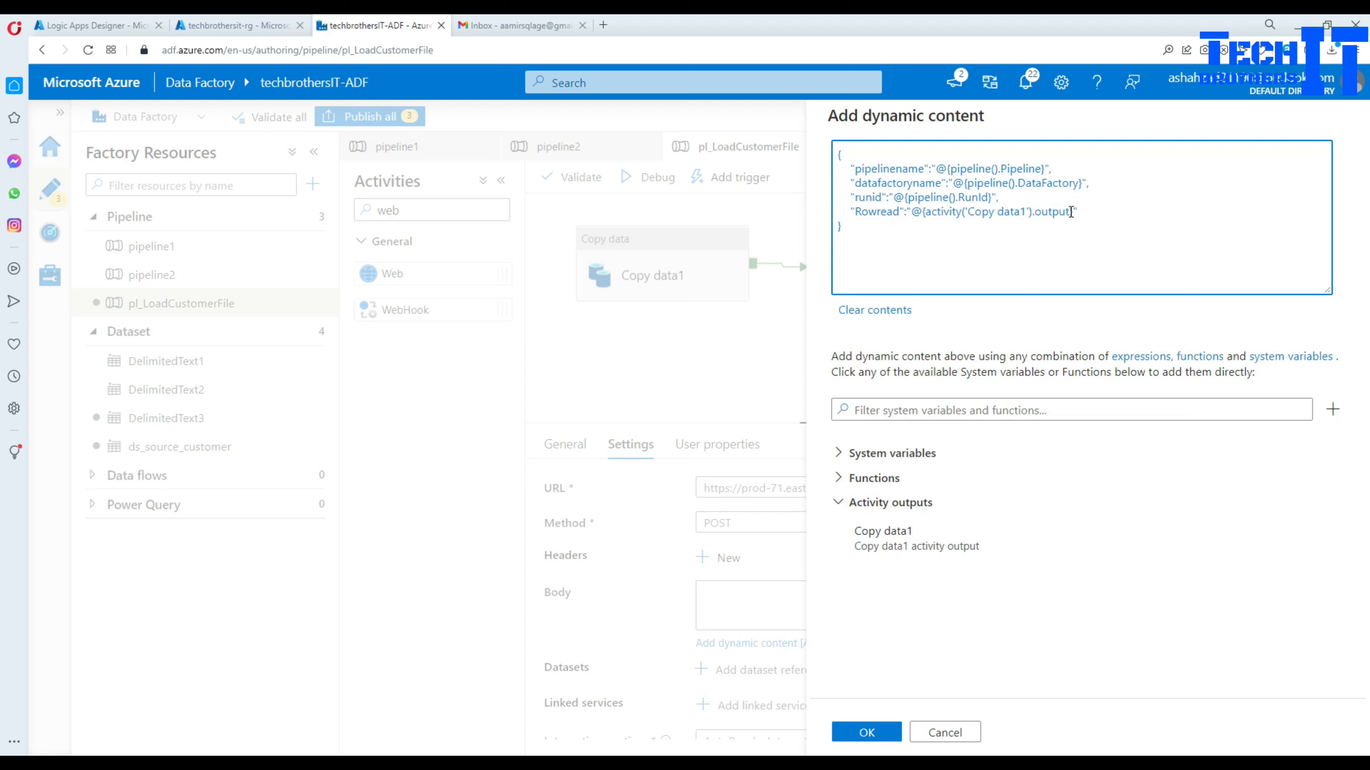
text(.row)
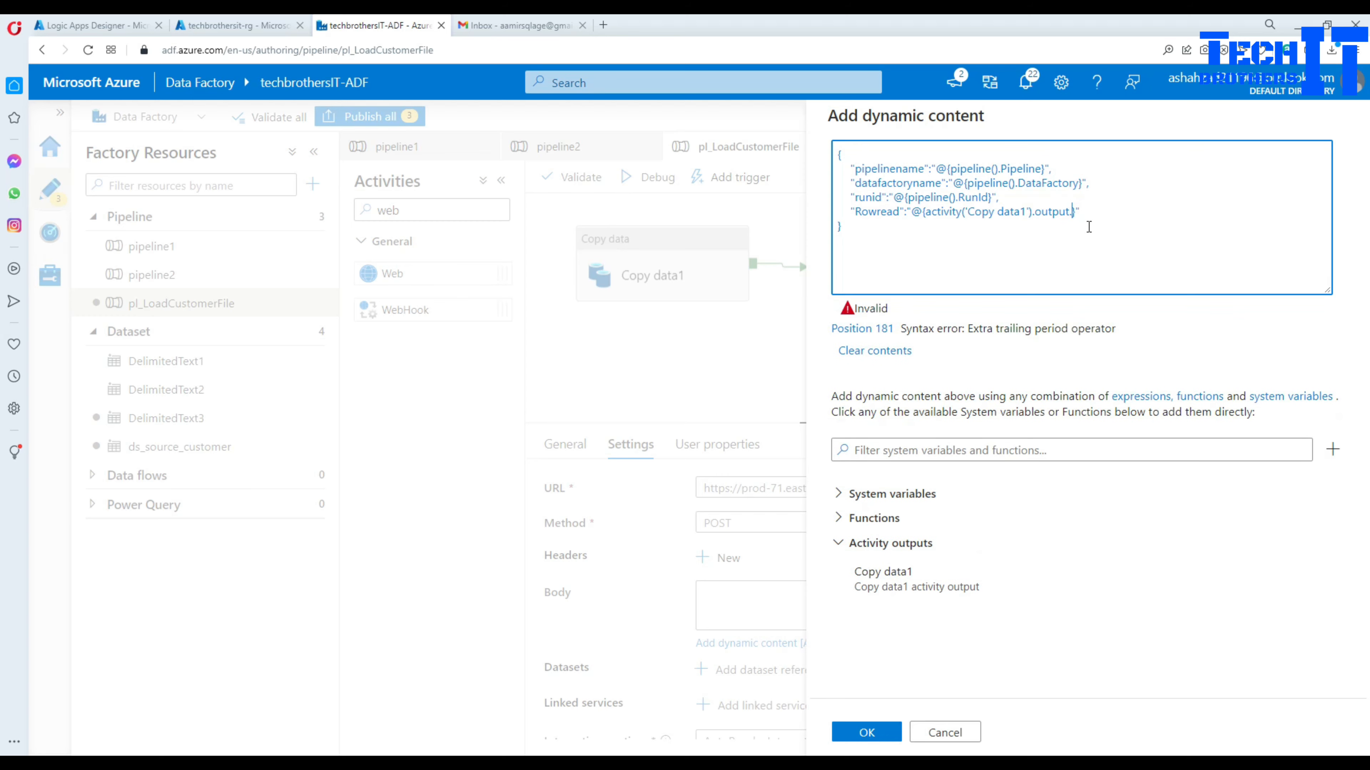
text(sread)
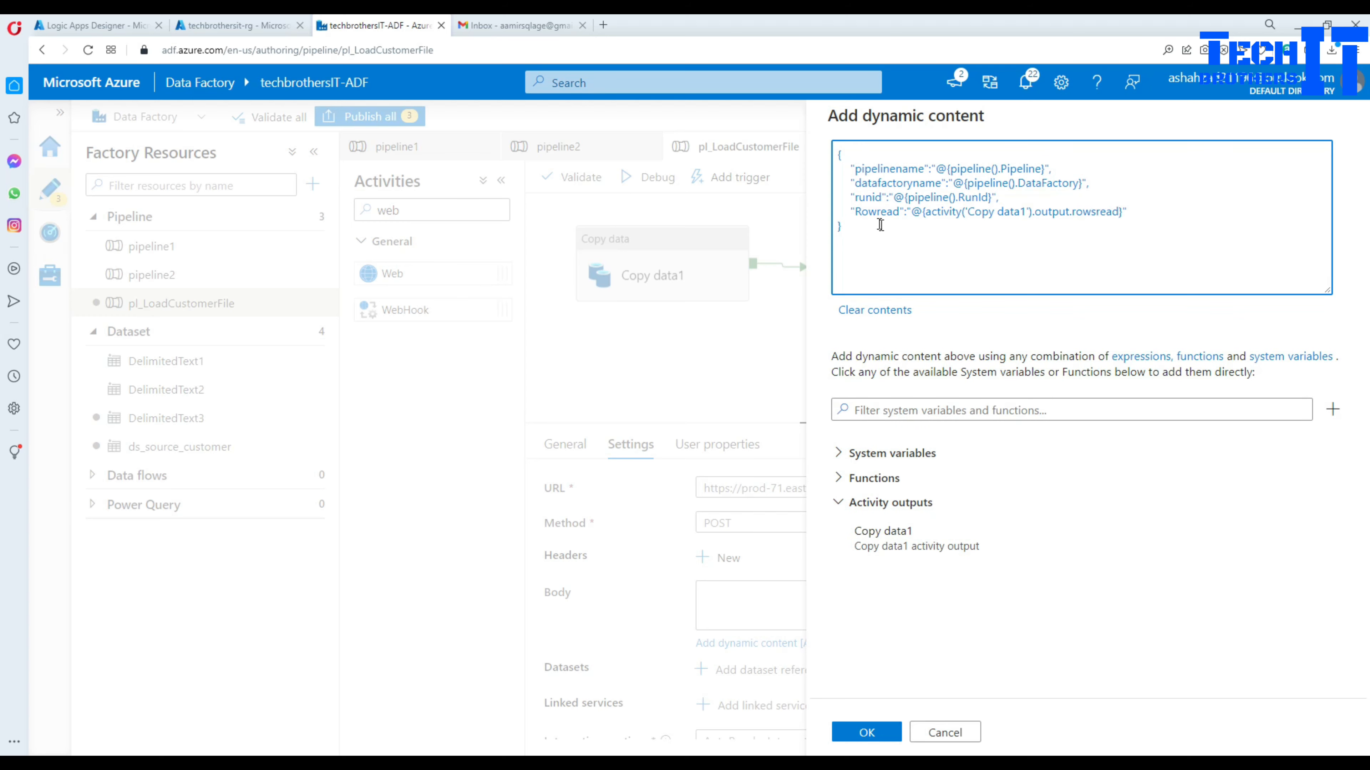
drag(915, 211, 1120, 214)
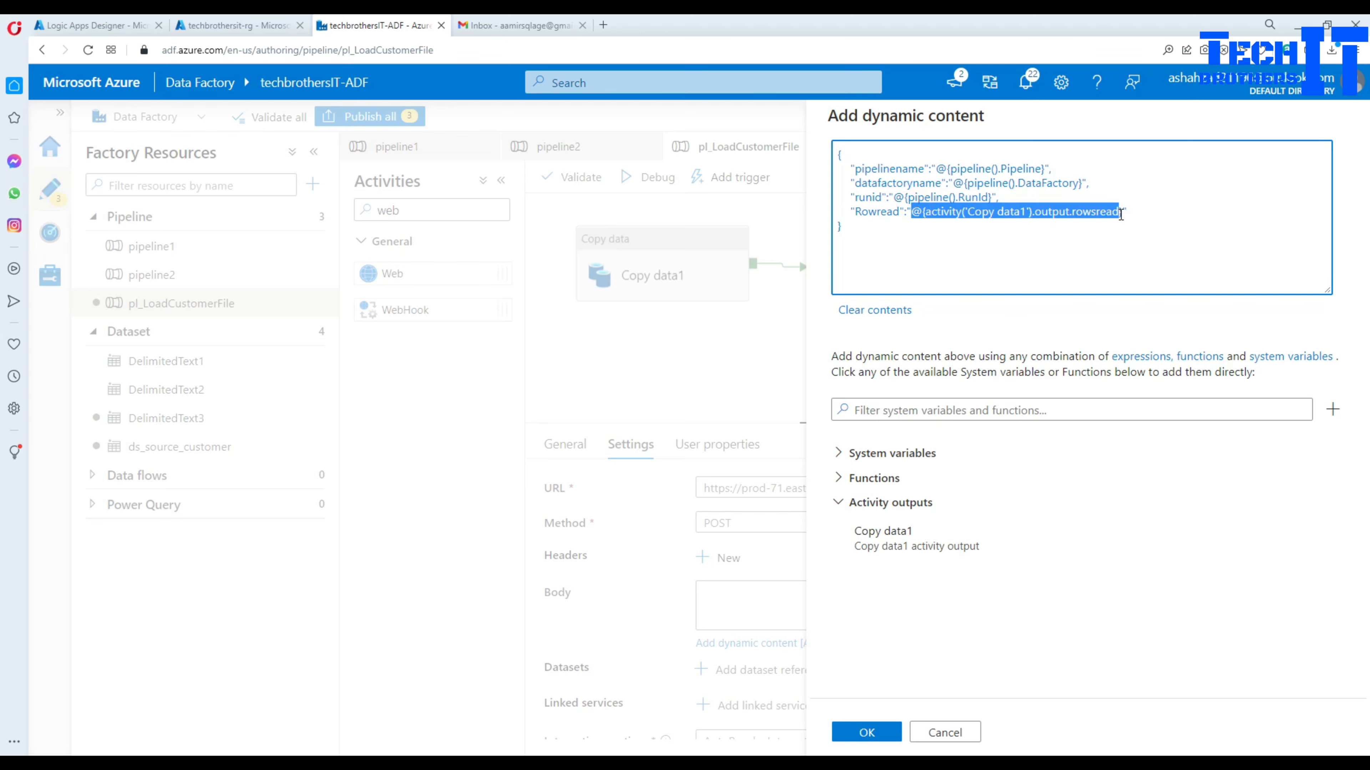
click(922, 213)
scroll(1089, 265, up, 4)
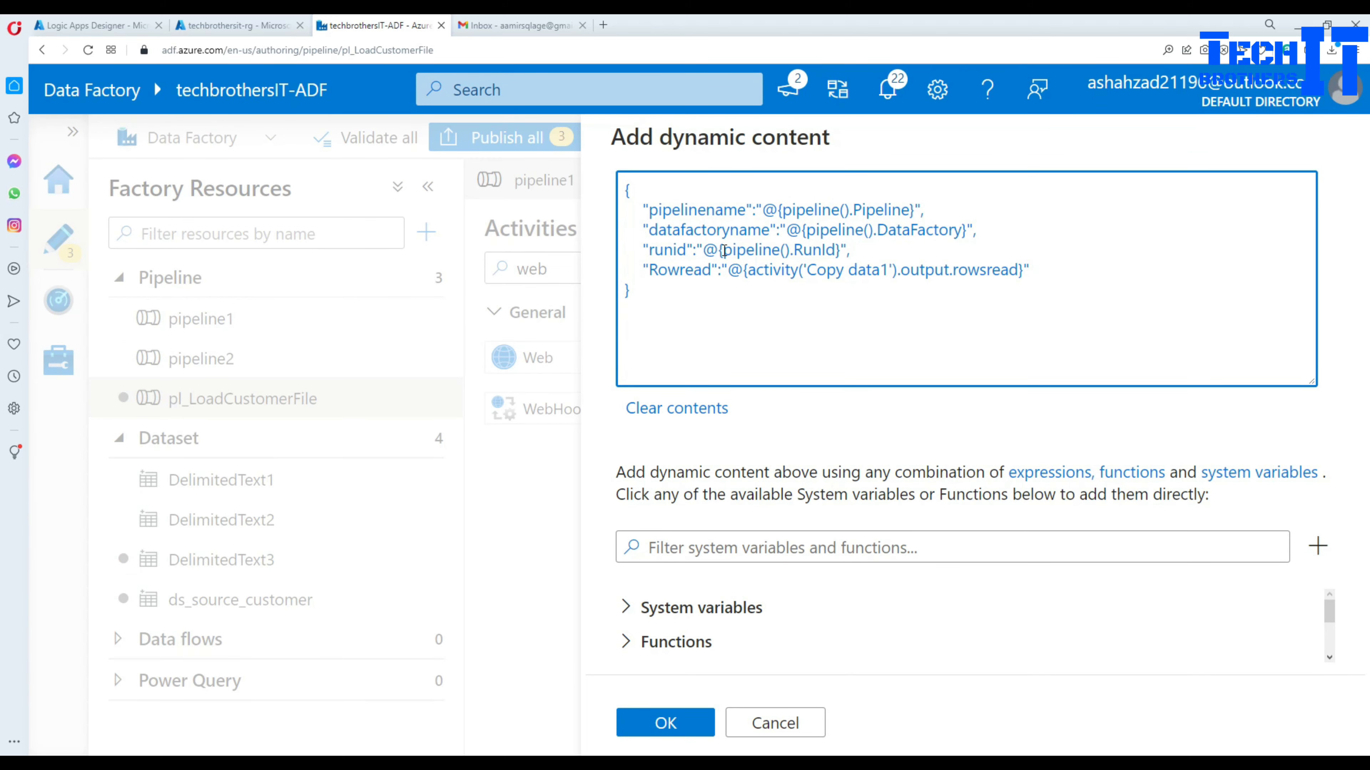
drag(723, 250, 710, 252)
click(664, 723)
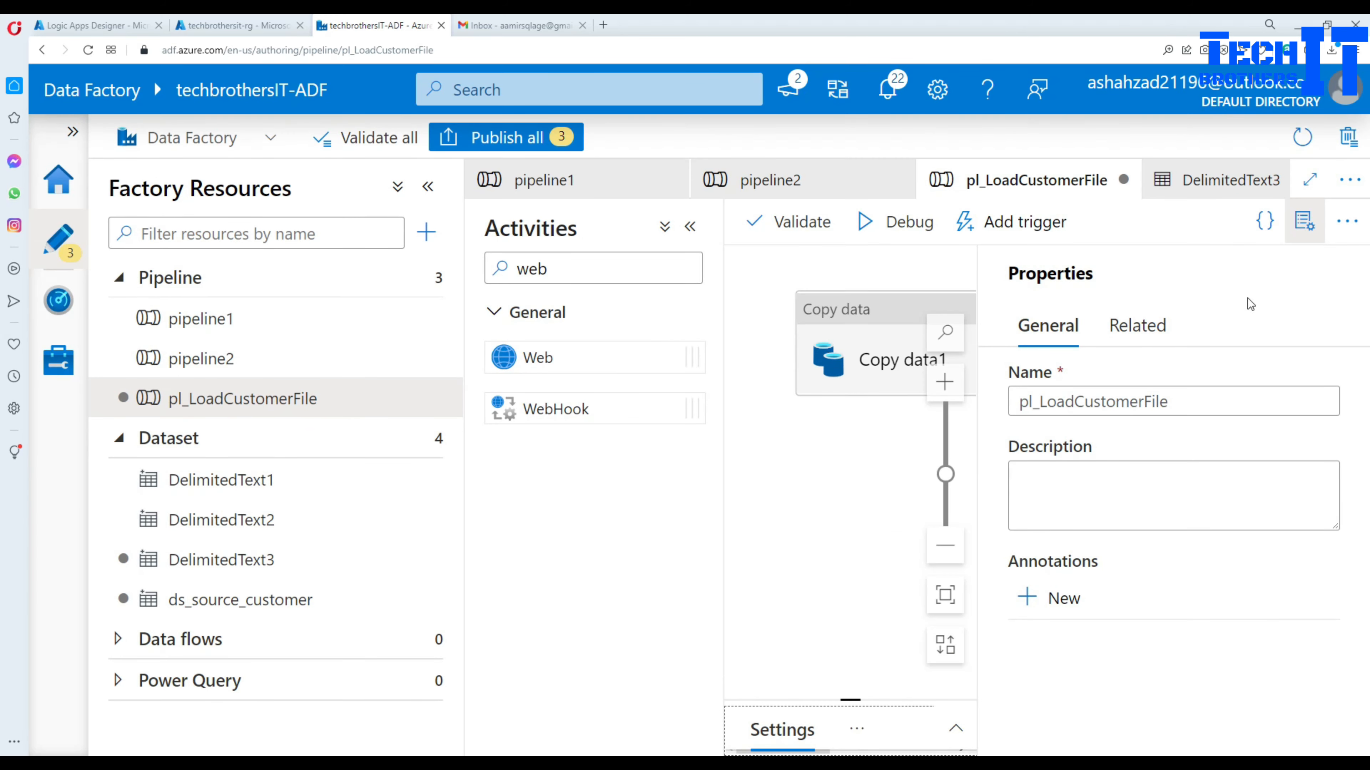
Step: Run pl_LoadCustomerFile in debug mode and refresh the status of its activity runs
key(ctrl+minus)
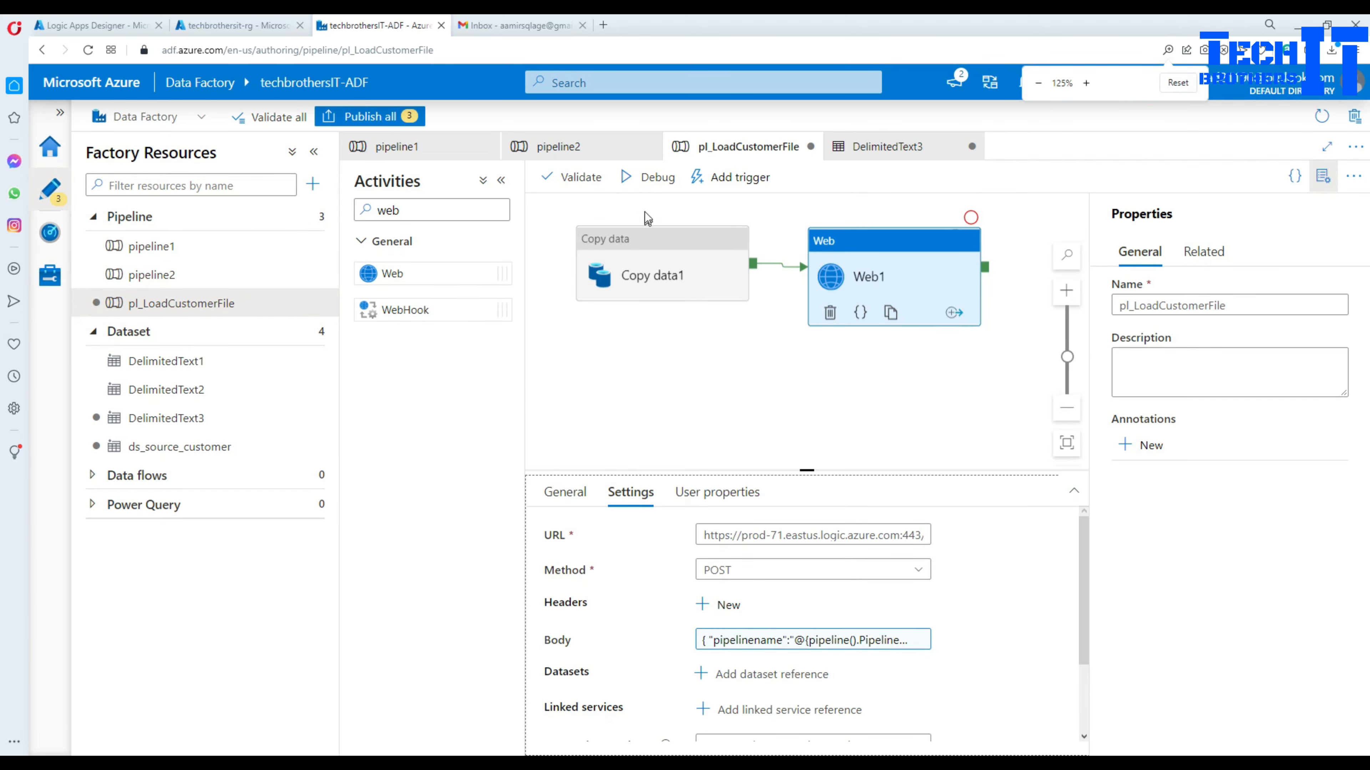
click(649, 185)
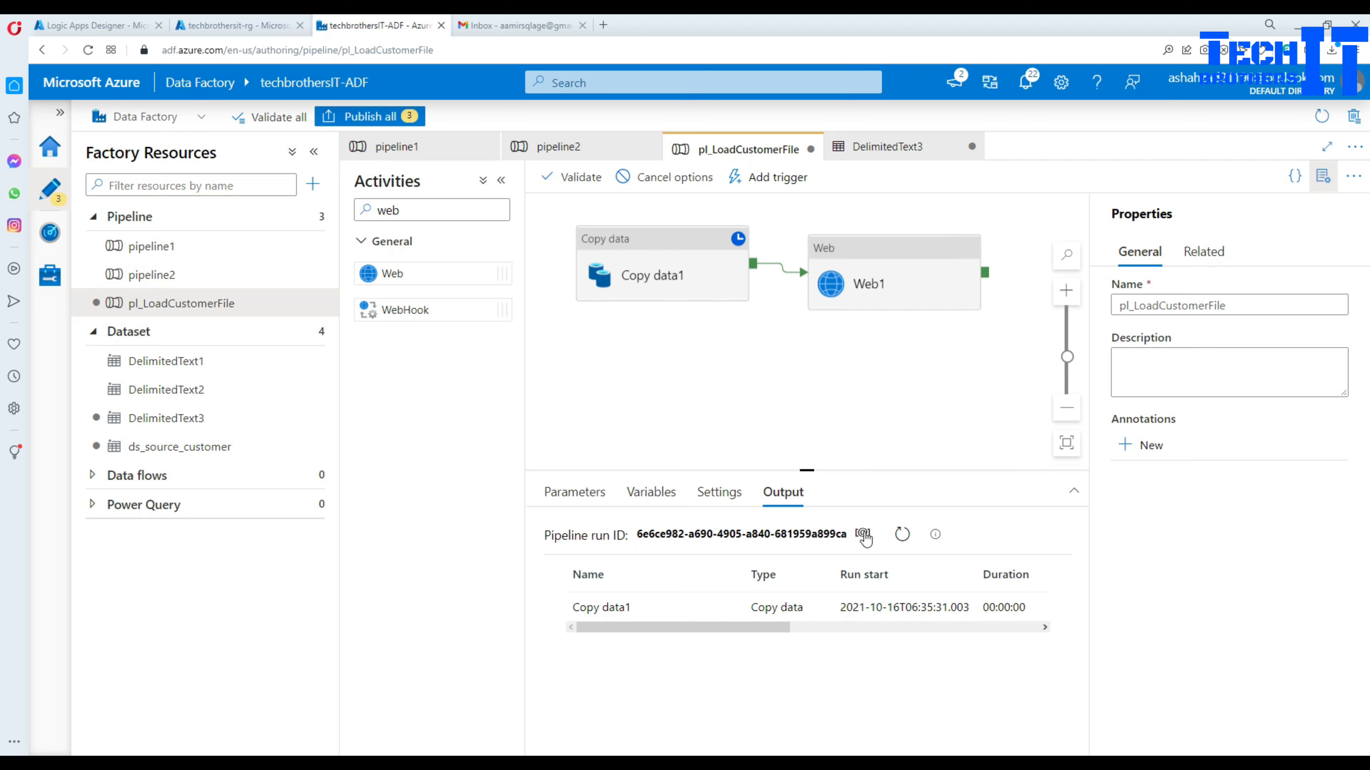
click(902, 535)
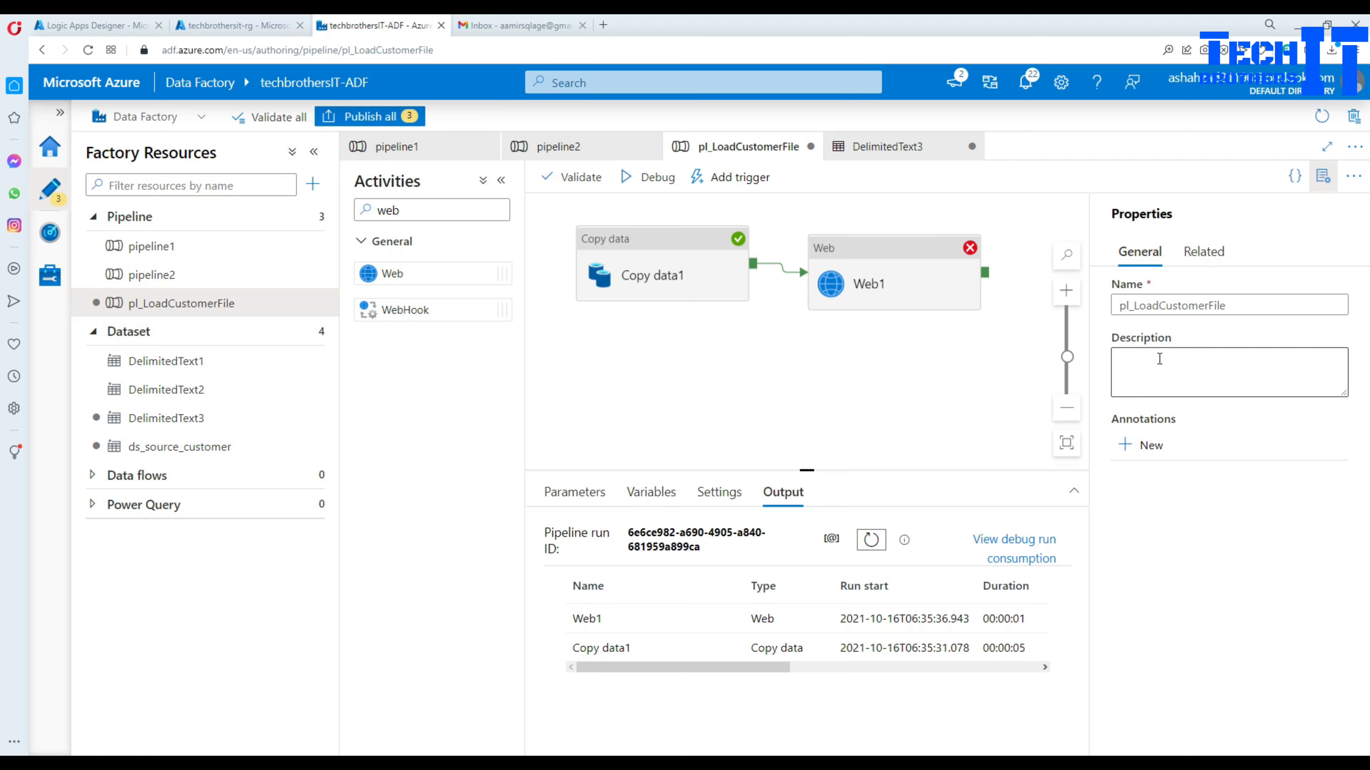
Step: Open the input details of the Copy data1 activity from the debug run results
key(ctrl+minus)
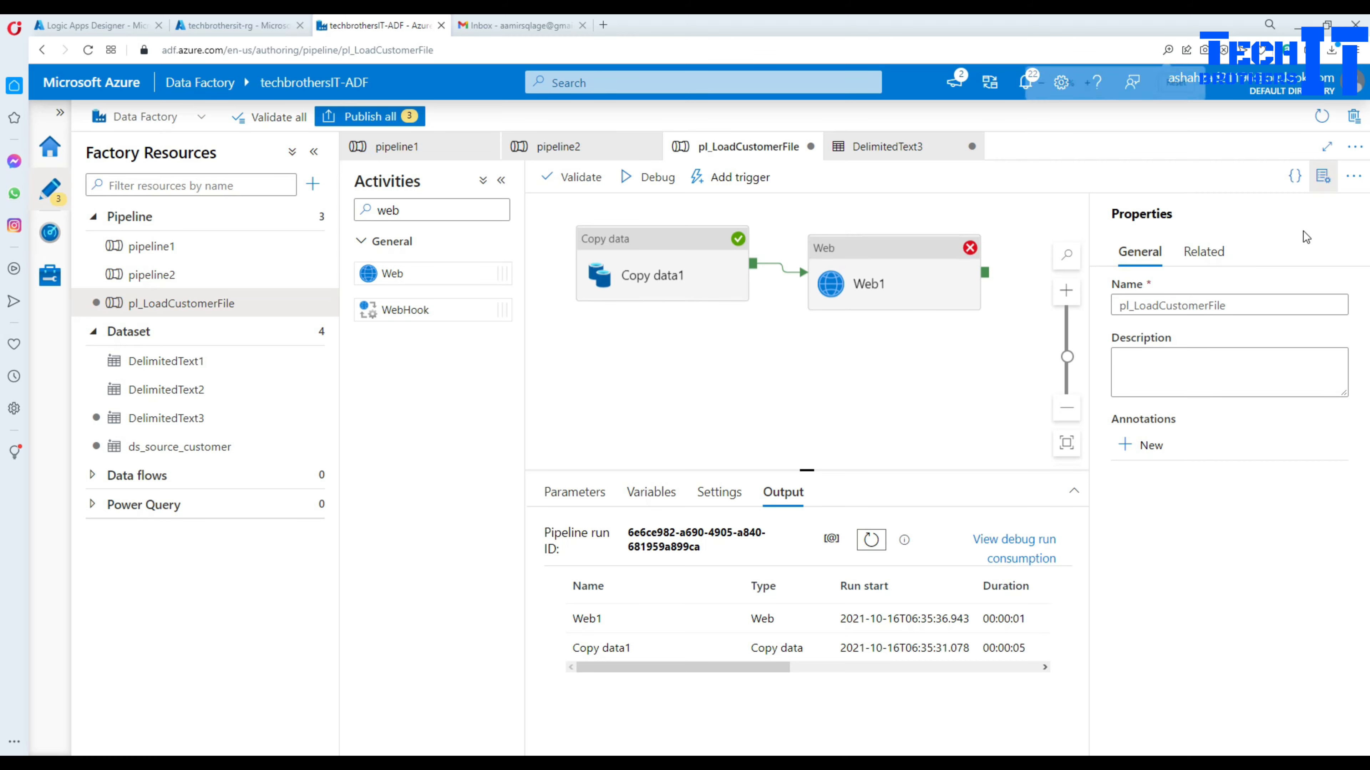
mouse_move(639, 657)
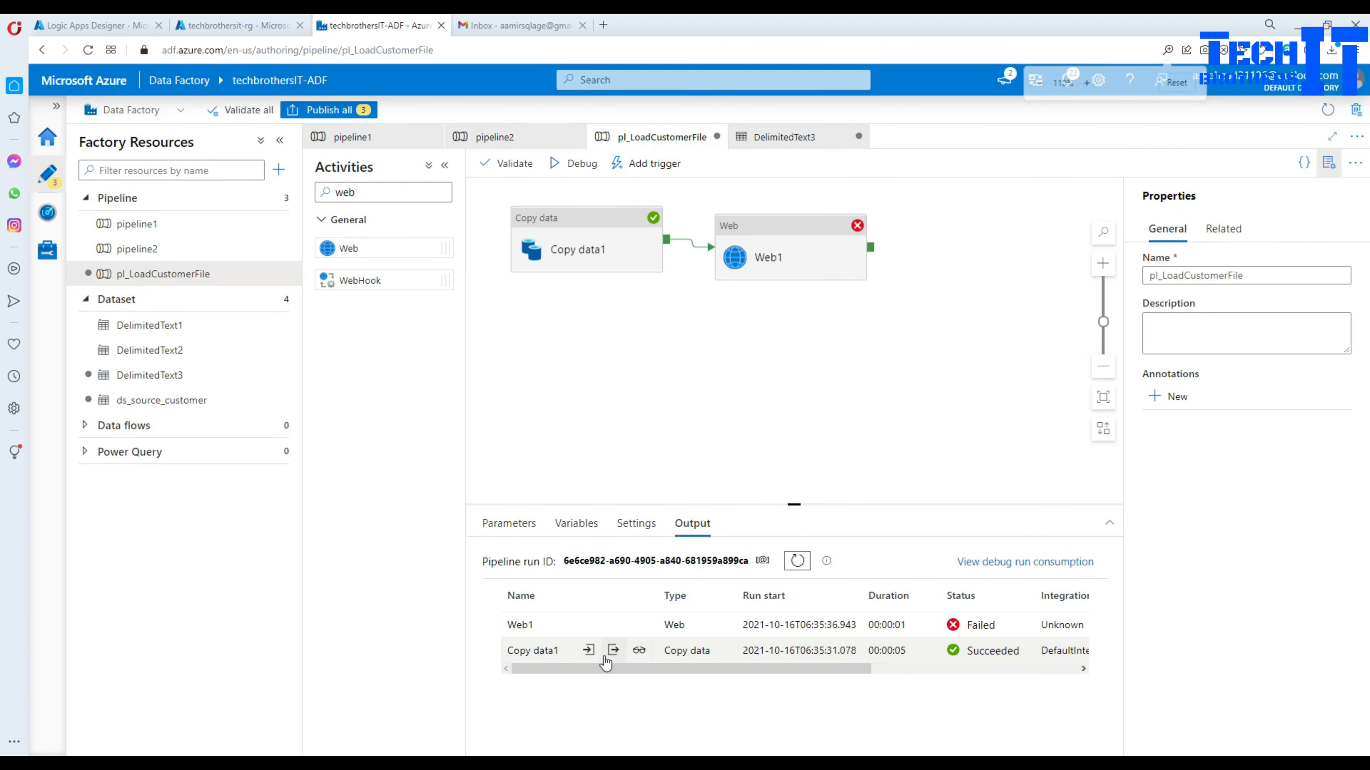
click(588, 650)
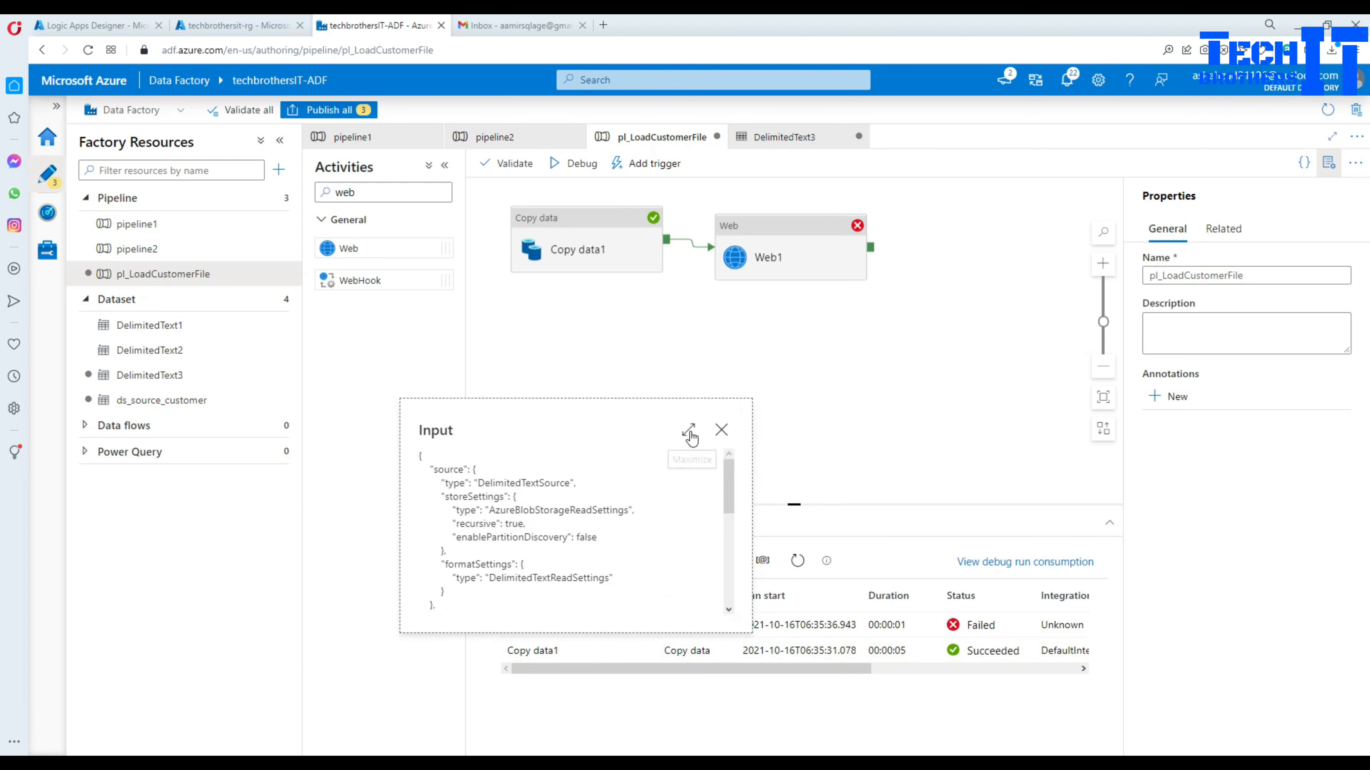
Step: Open the output details of the Copy data1 activity and examine its data and file read and written properties
click(722, 431)
click(619, 652)
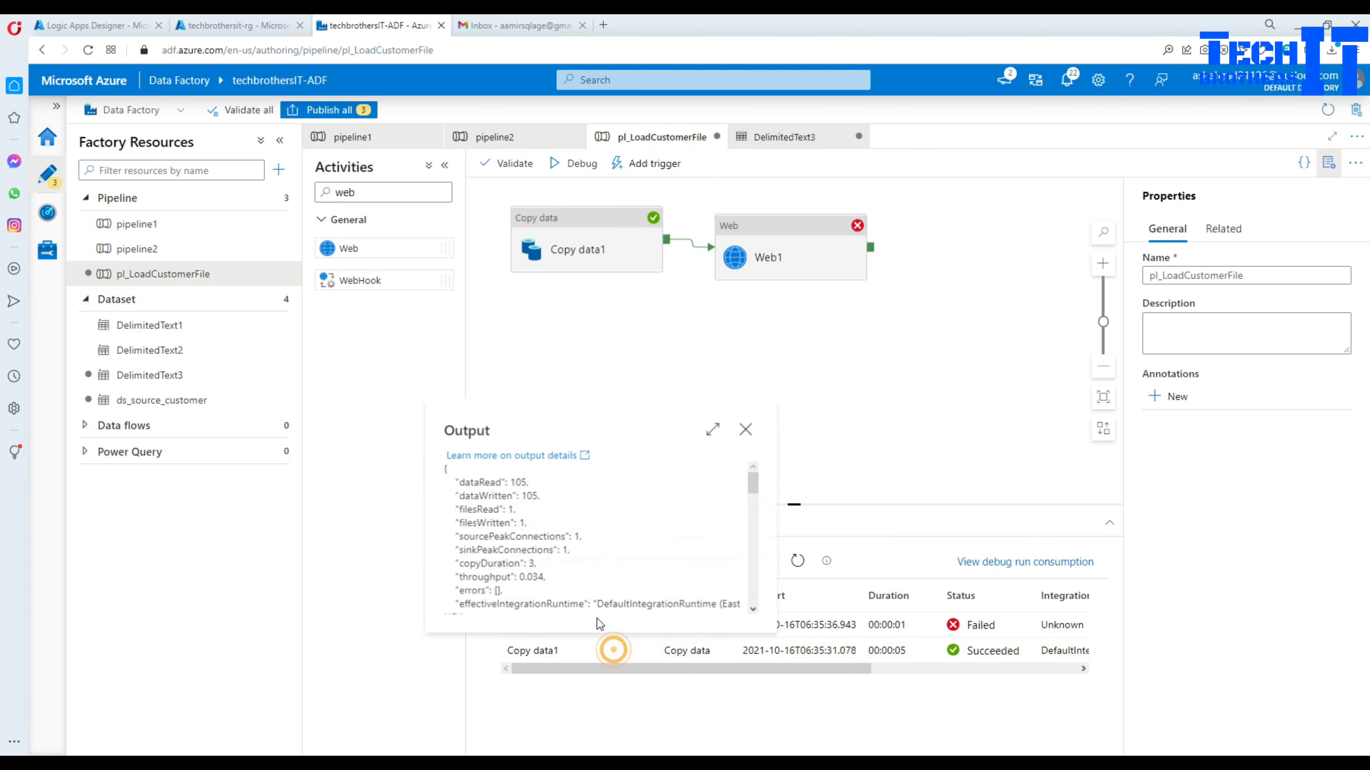
double_click(483, 483)
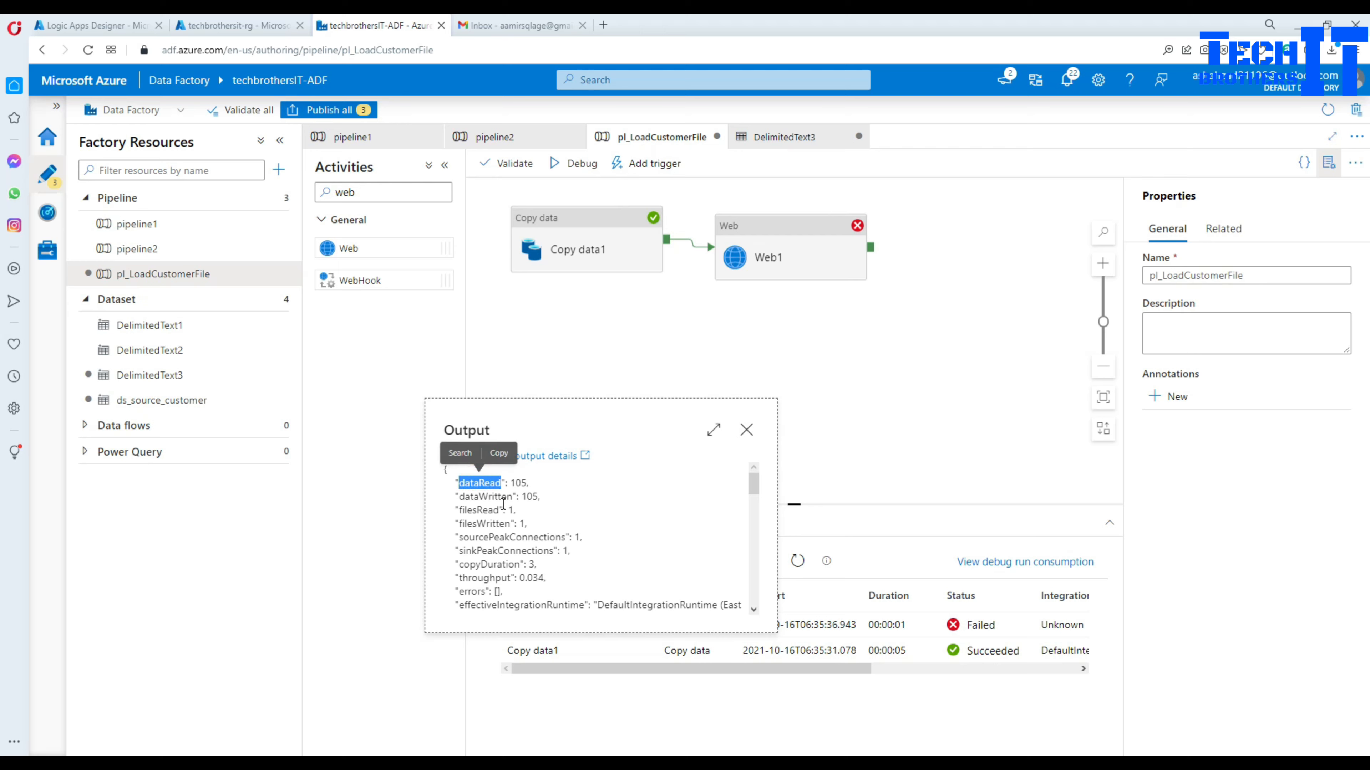
double_click(484, 511)
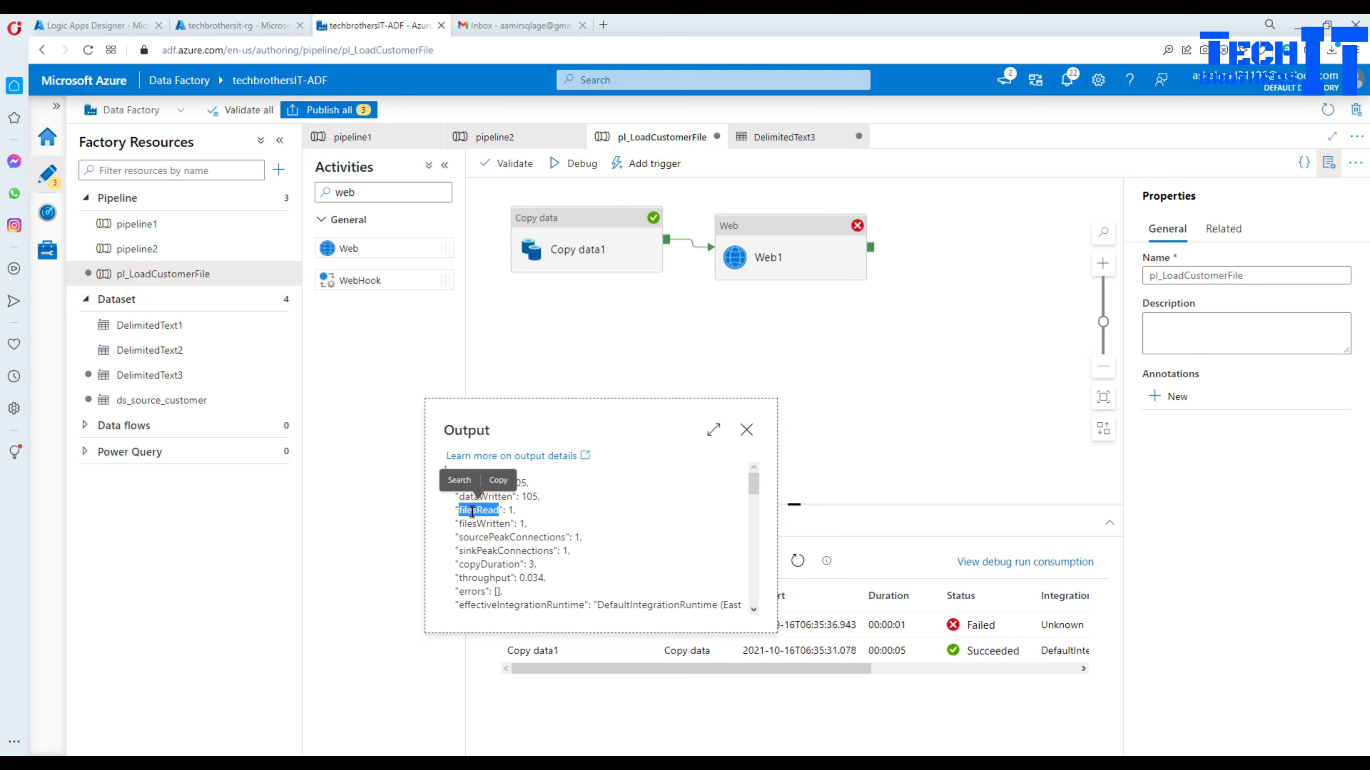
click(483, 517)
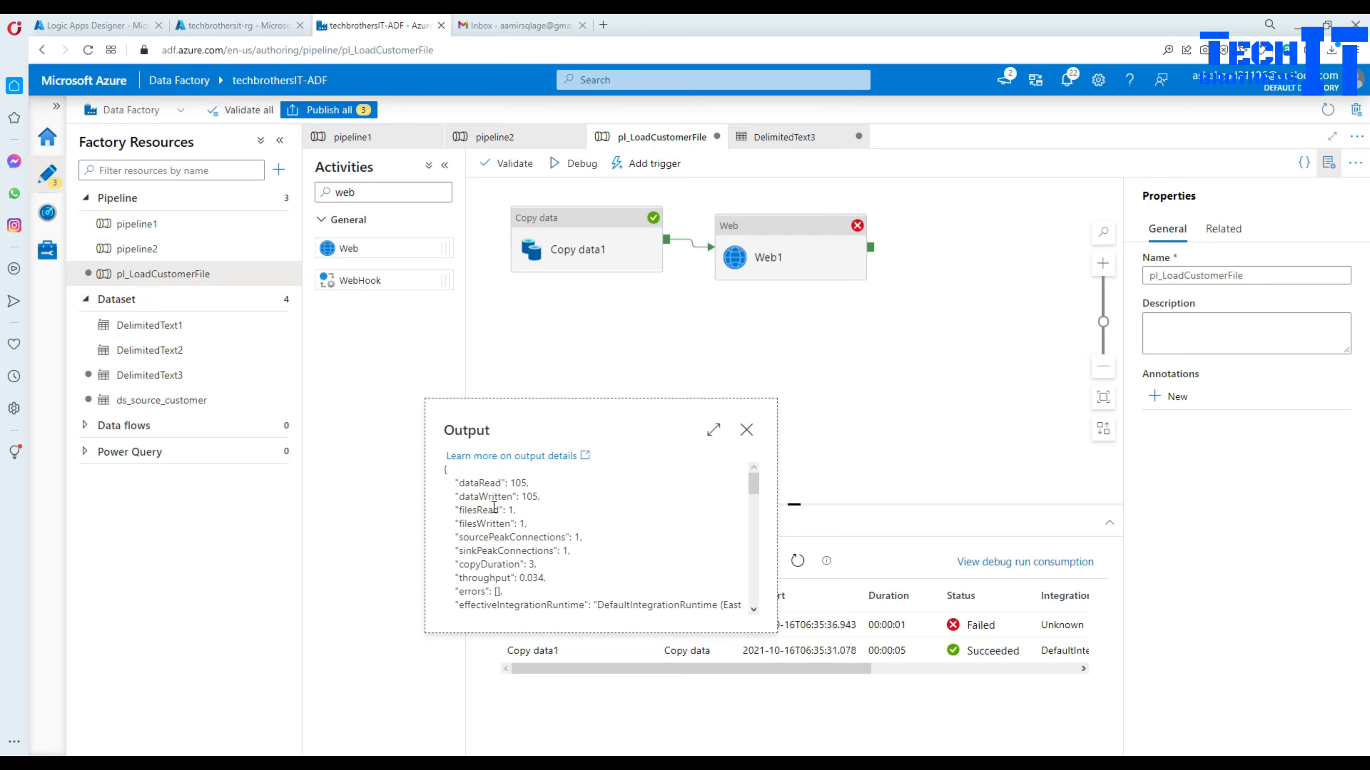
double_click(492, 497)
double_click(488, 483)
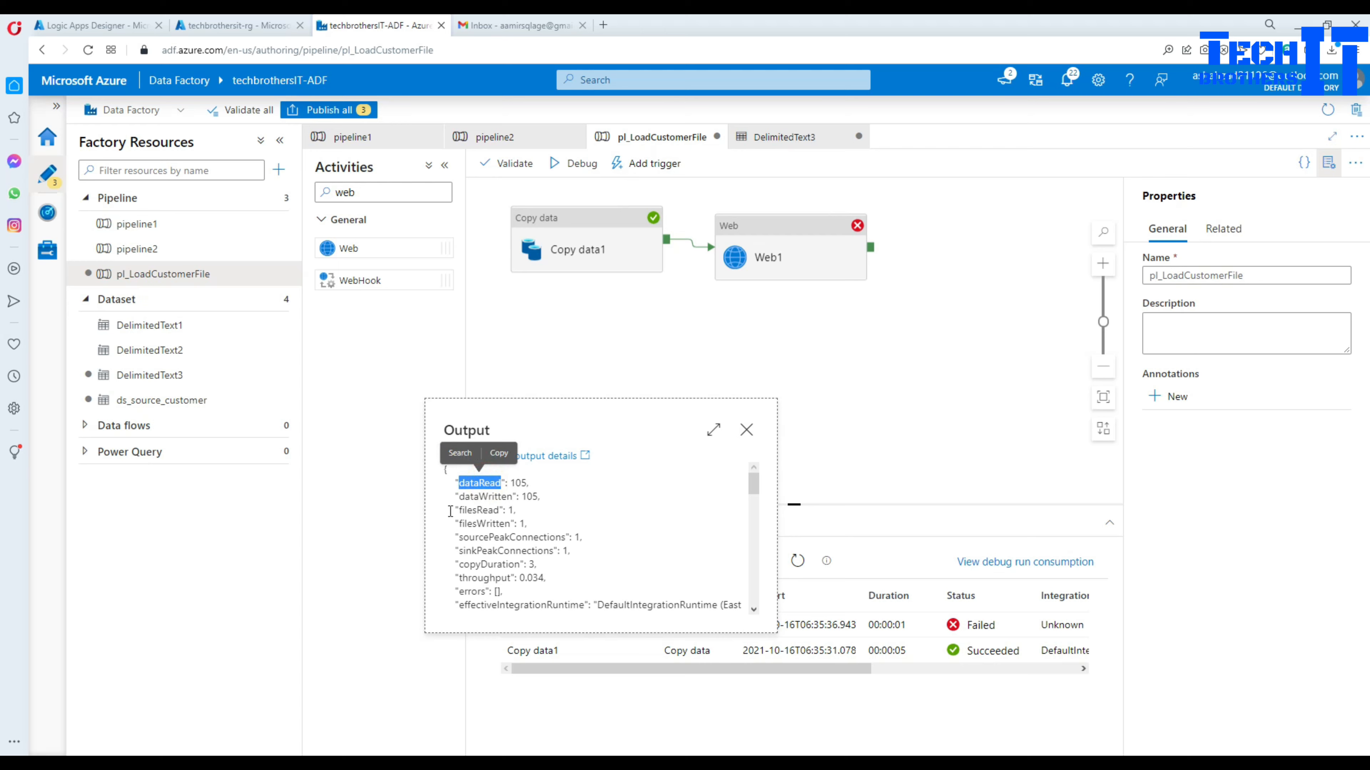
Step: Copy the property name dataRead from the Copy data1 output details and close them
click(490, 484)
double_click(490, 484)
right_click(499, 482)
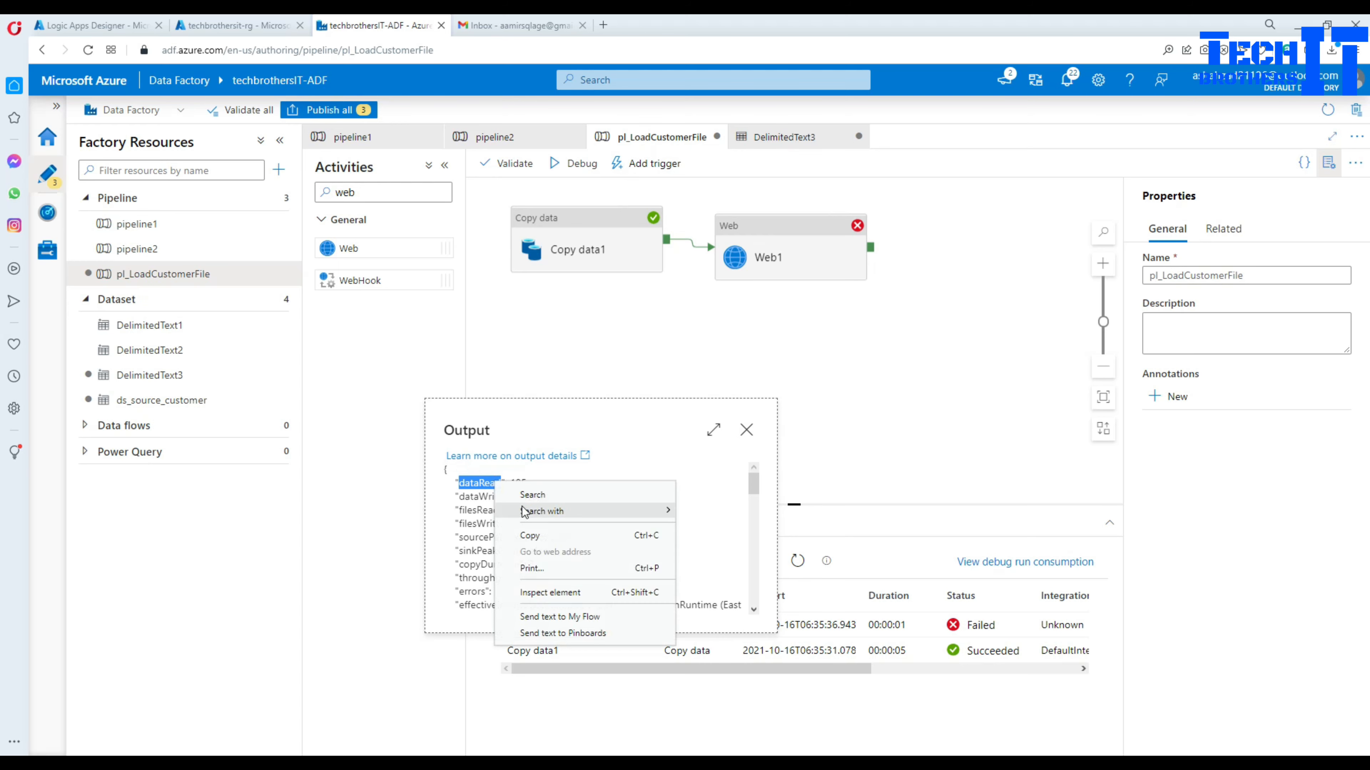
click(542, 533)
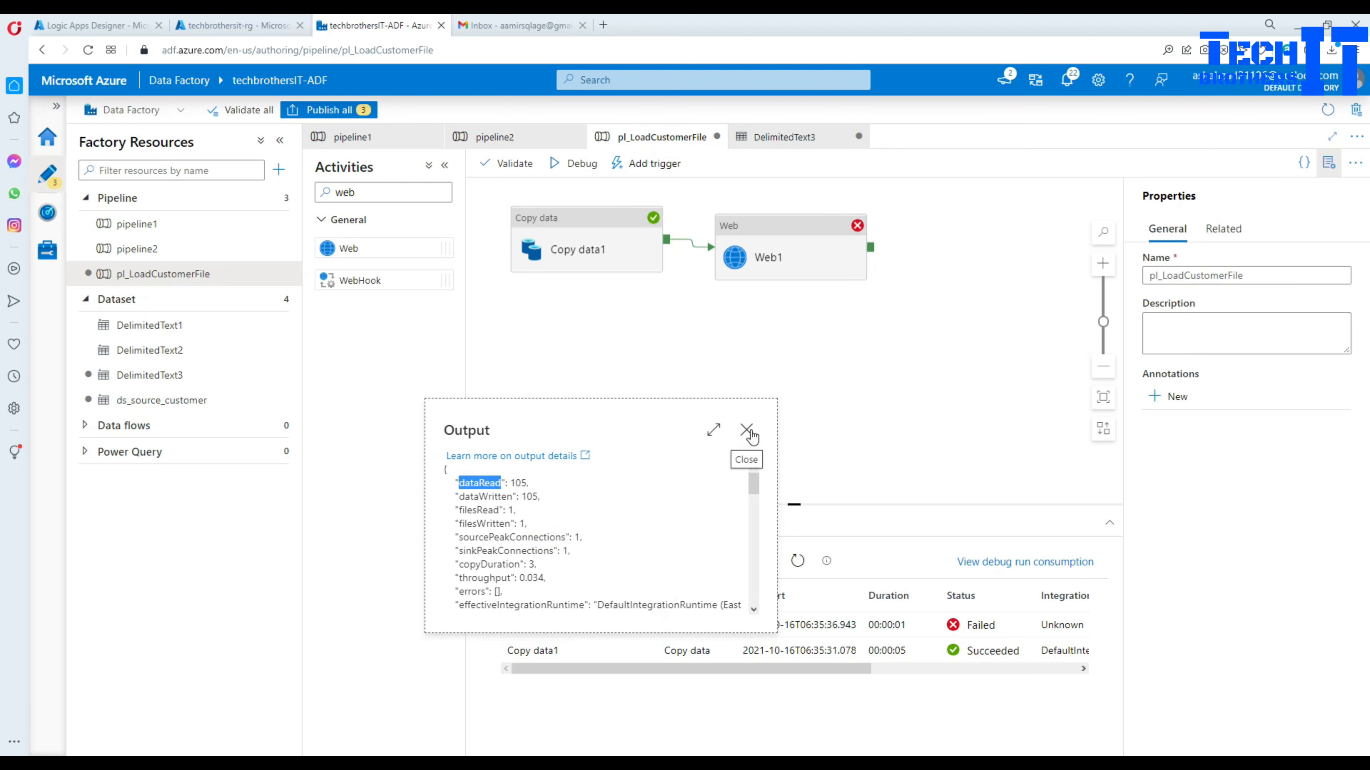
double_click(458, 431)
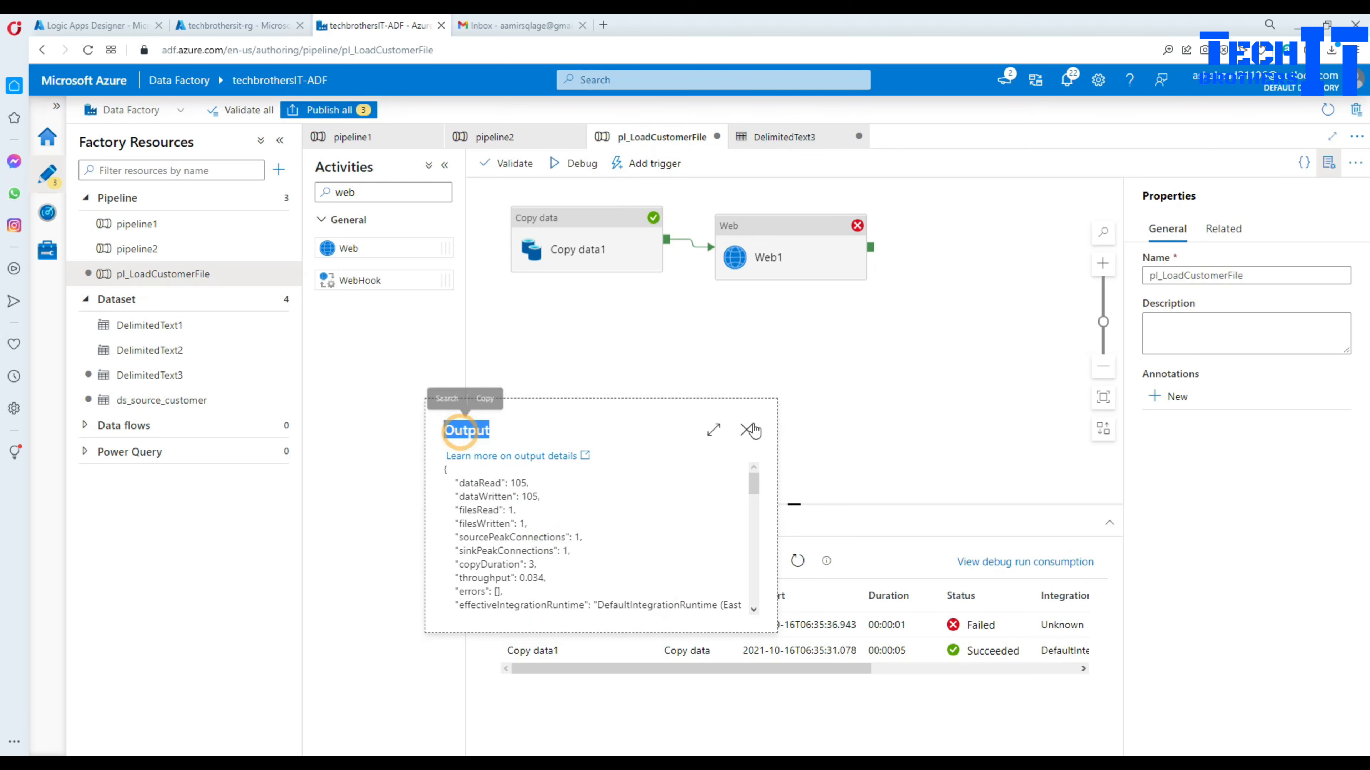
click(746, 431)
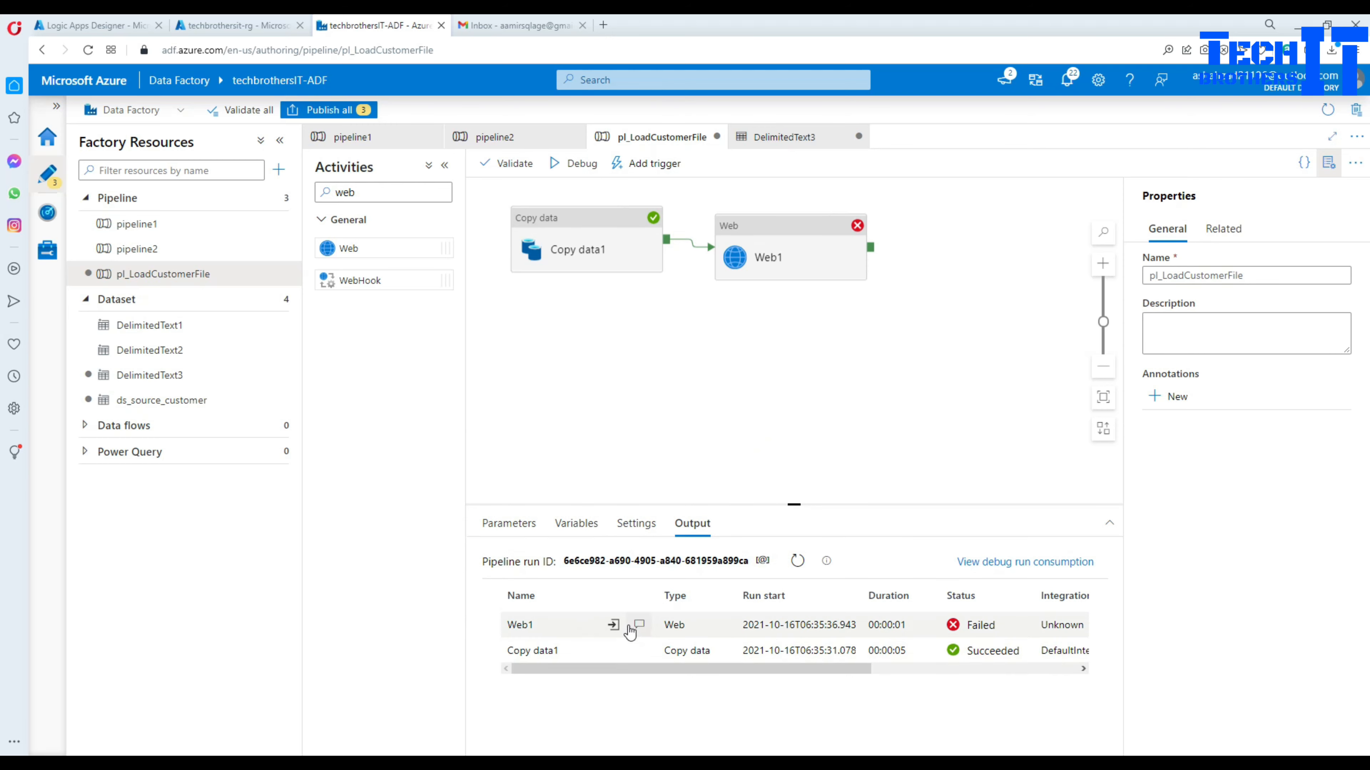
Step: Inspect the output.rowsread expression in the body of the Web1 activity's input details
click(616, 626)
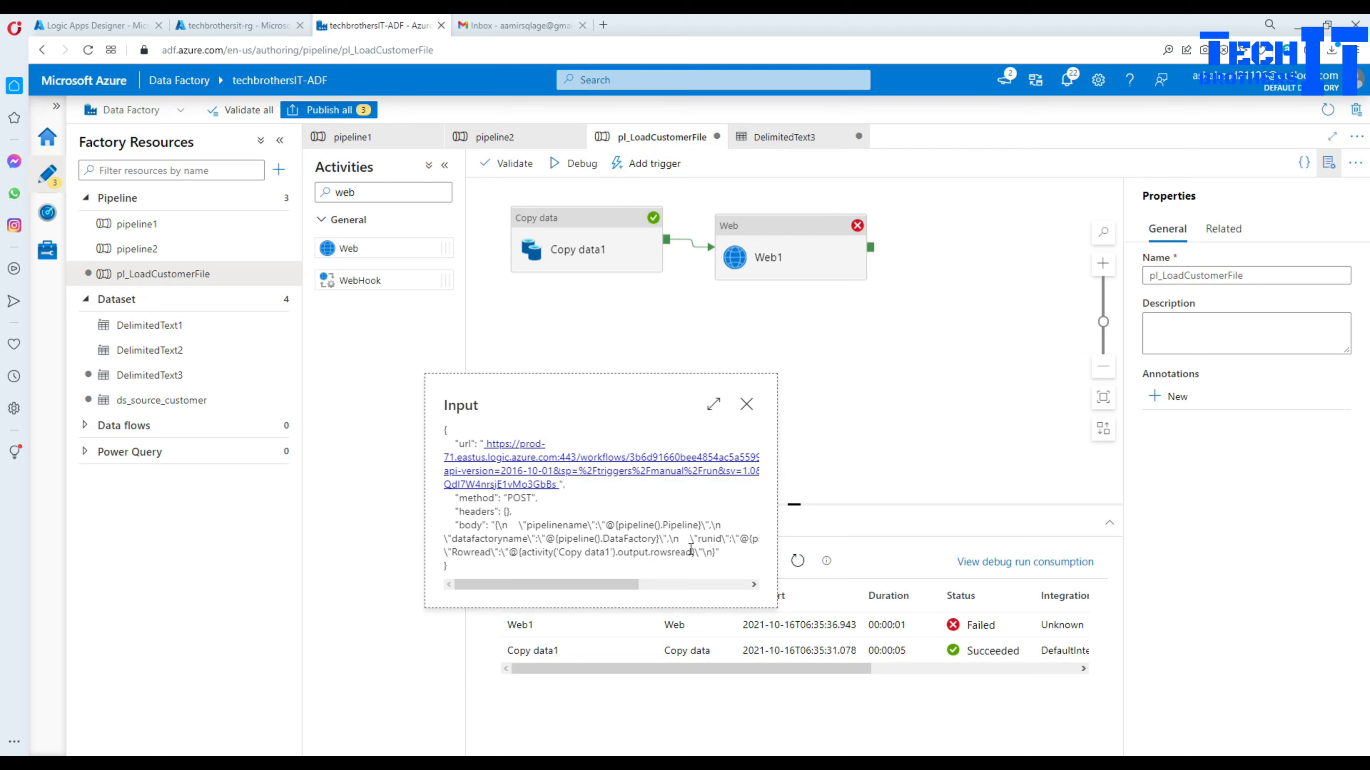
drag(691, 549, 649, 551)
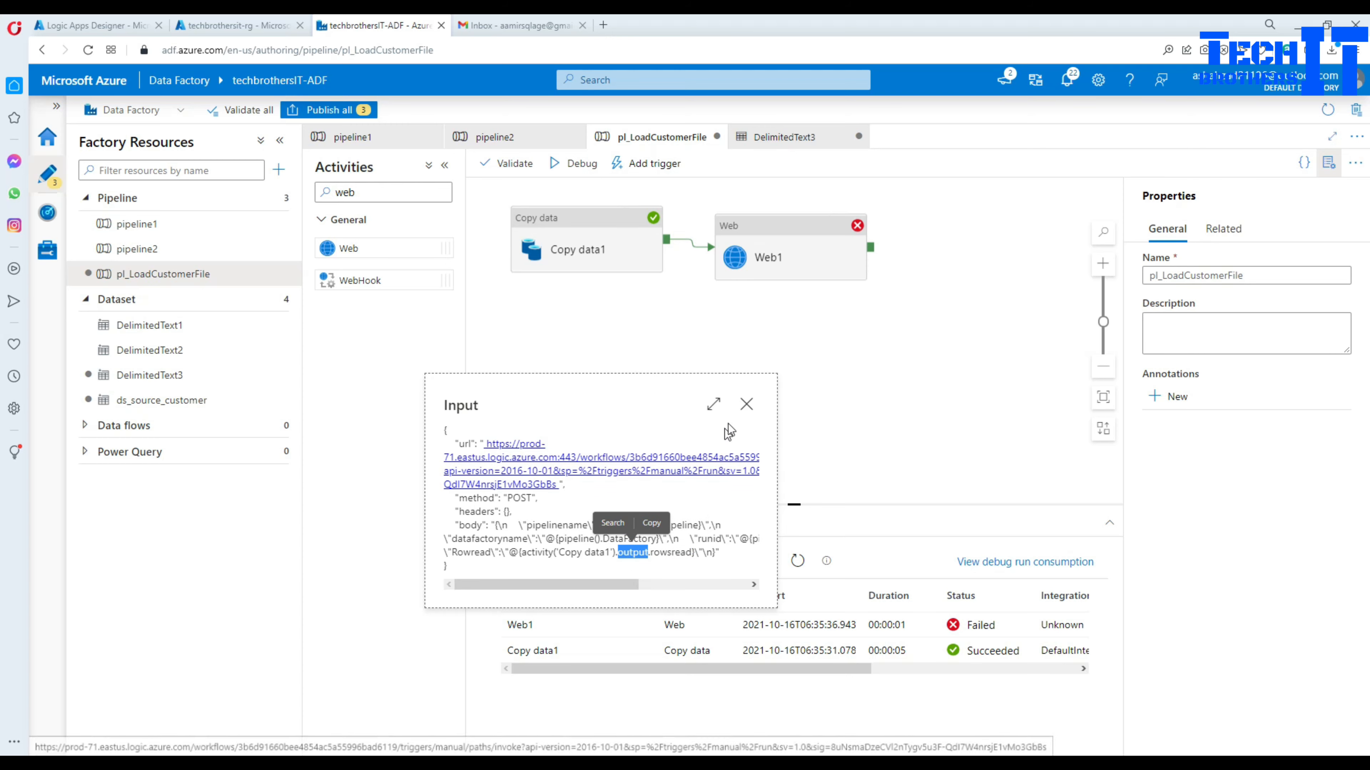
click(747, 403)
Step: Read the error details of the failed Web1 activity, comparing the rowsread expression with the available output properties
click(648, 625)
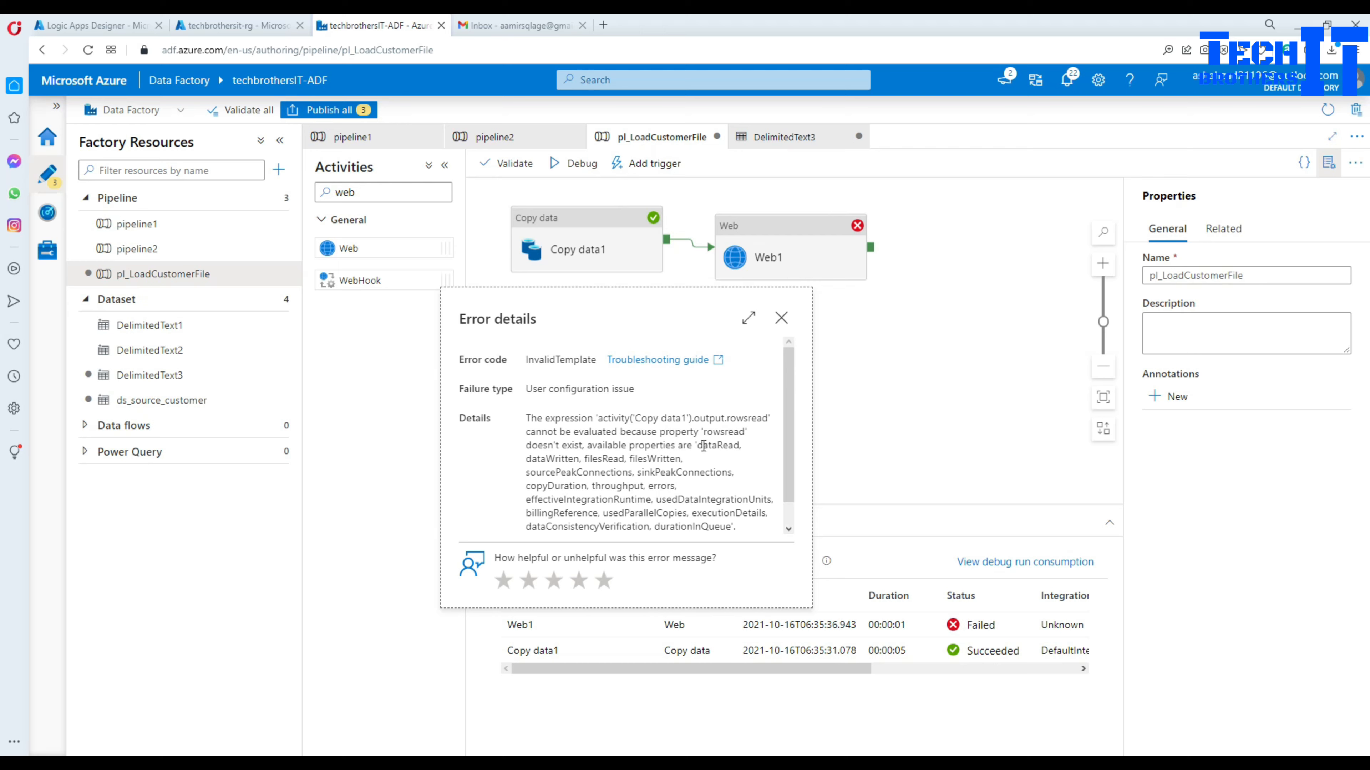
double_click(734, 443)
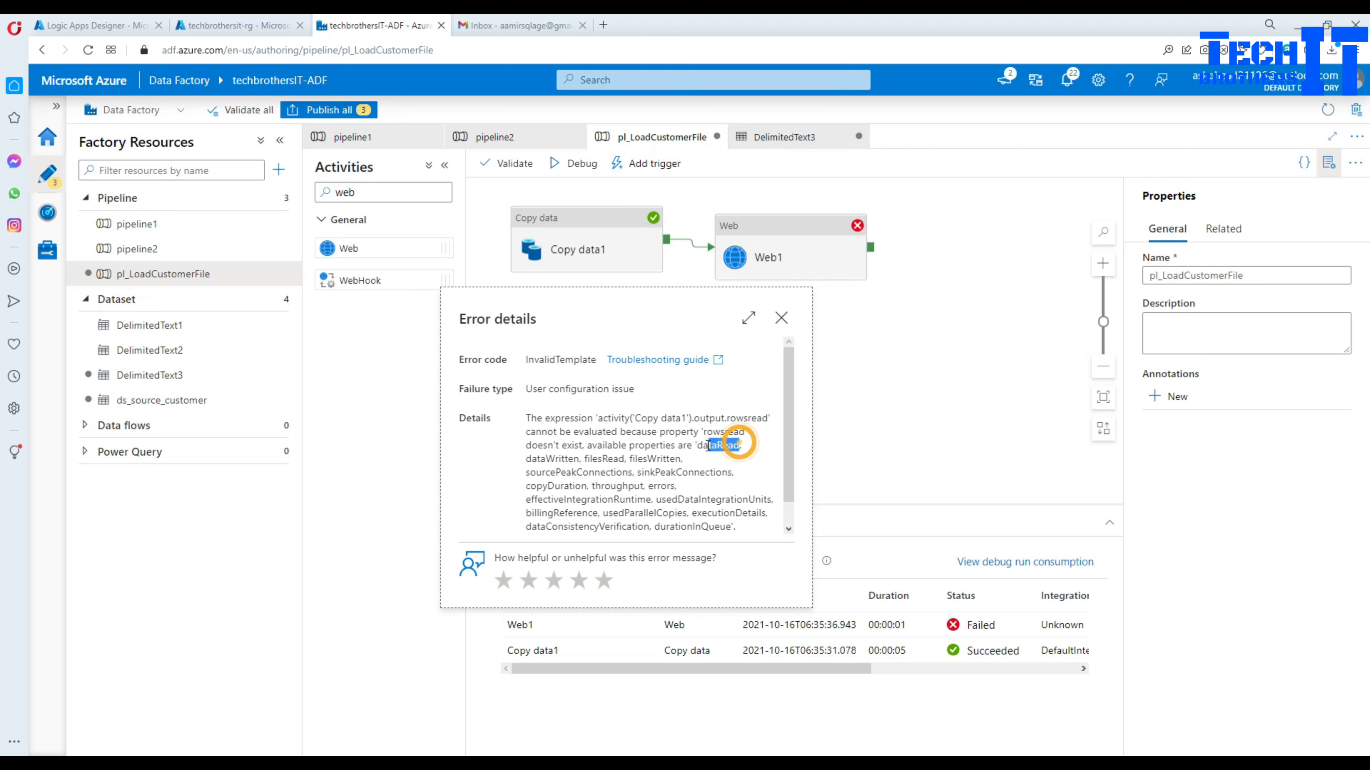
click(573, 459)
double_click(565, 459)
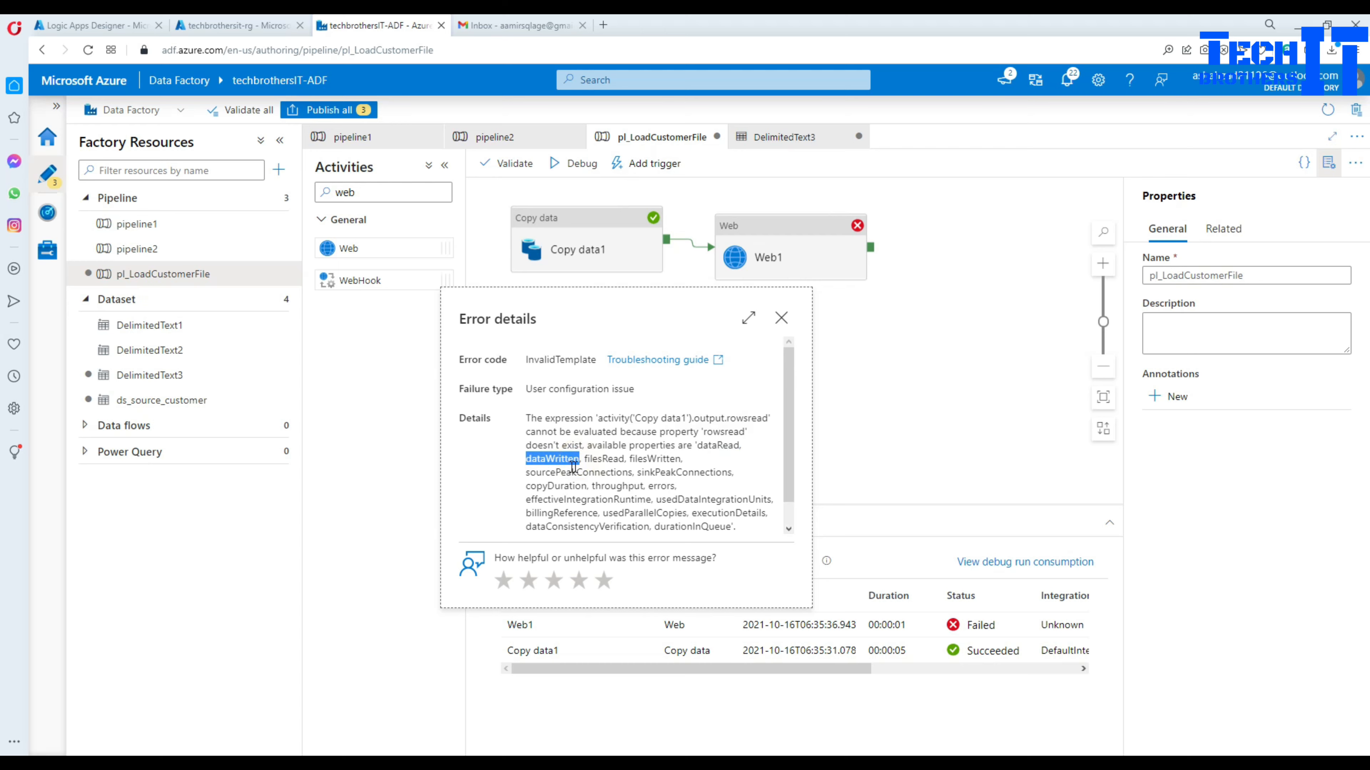
double_click(604, 459)
click(651, 470)
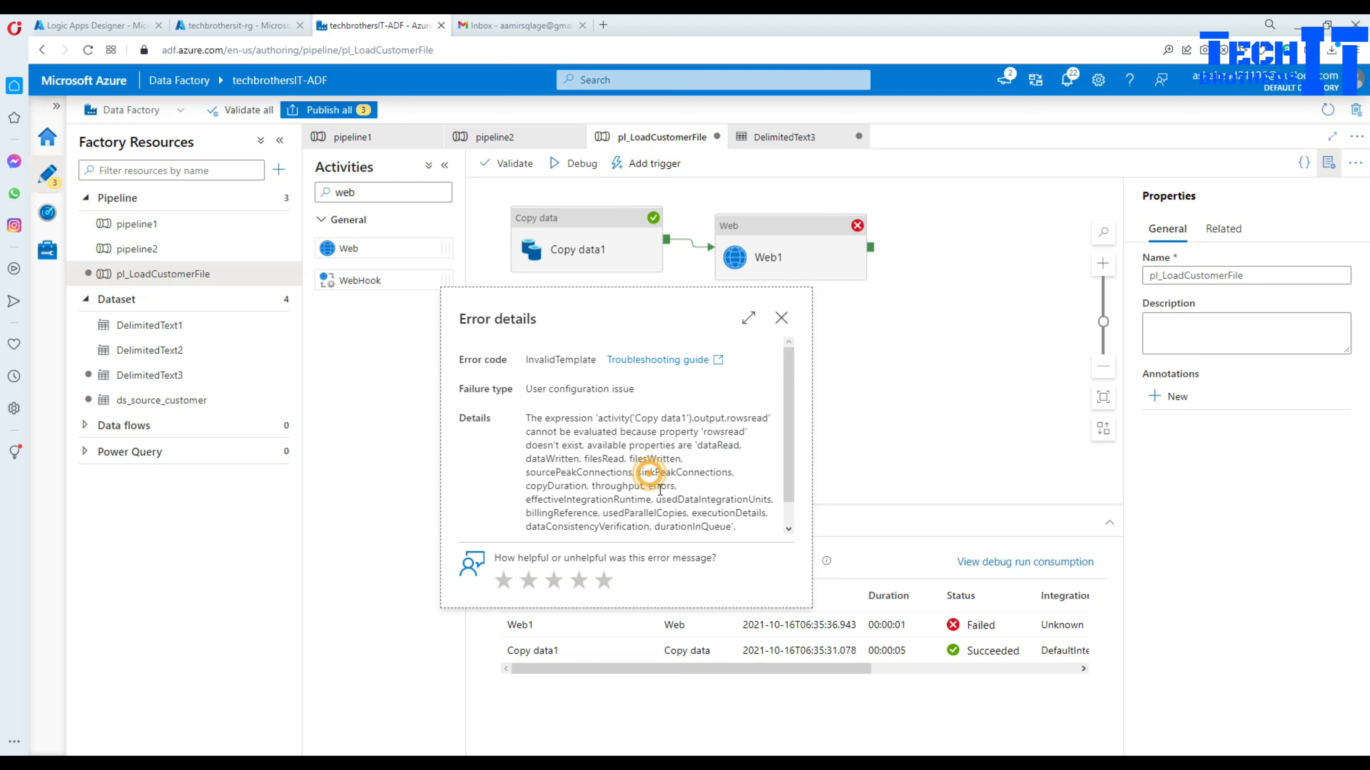
scroll(664, 486, down, 1)
scroll(704, 399, up, 1)
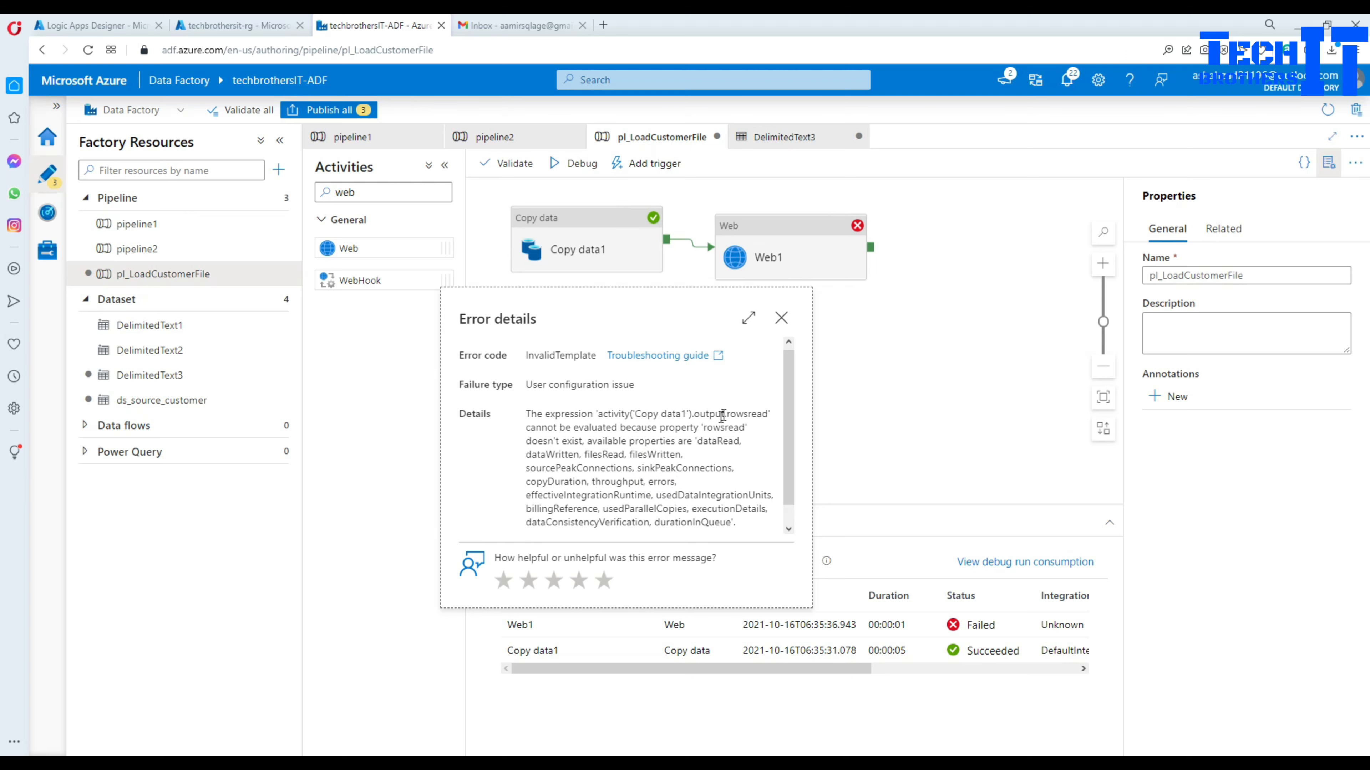
double_click(747, 418)
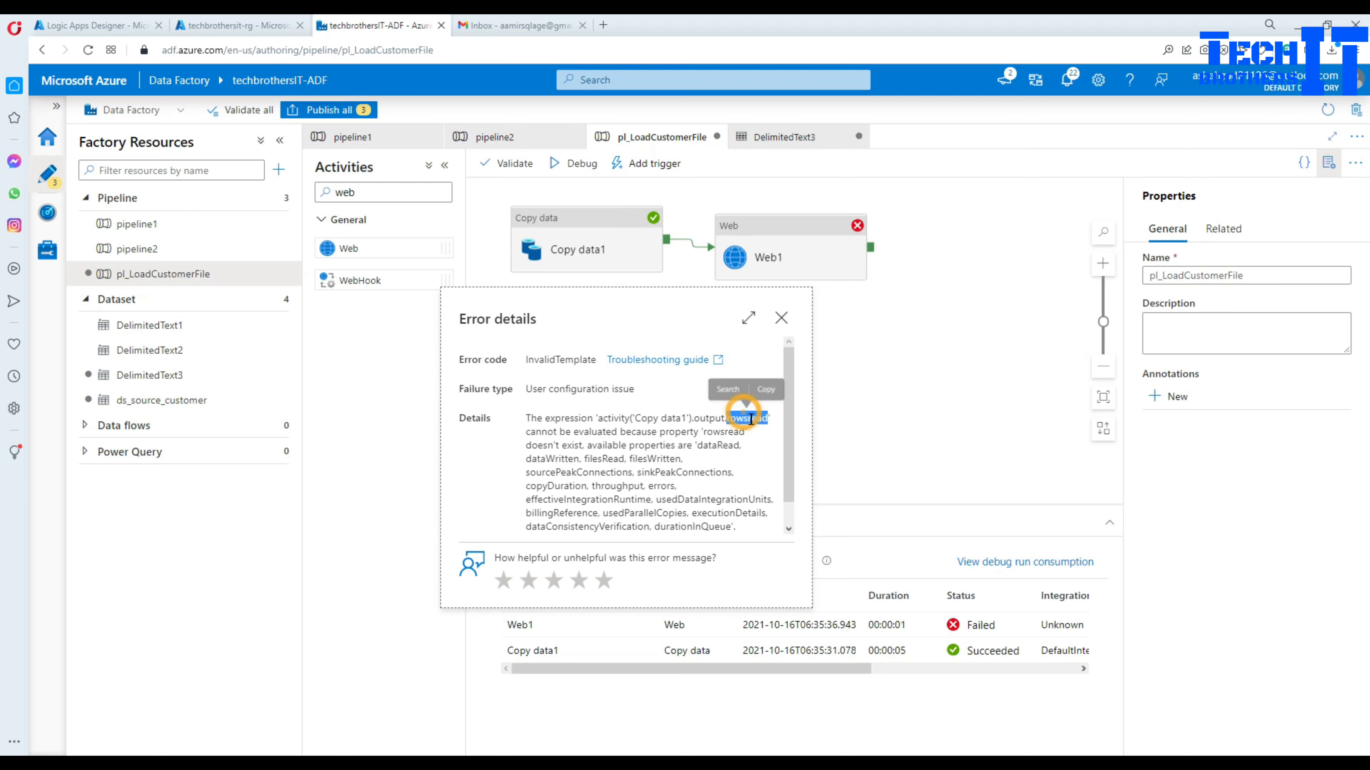
click(782, 318)
Step: In the Web1 body's dynamic content, replace rowsread with dataRead in the Rowread expression and apply it
click(797, 263)
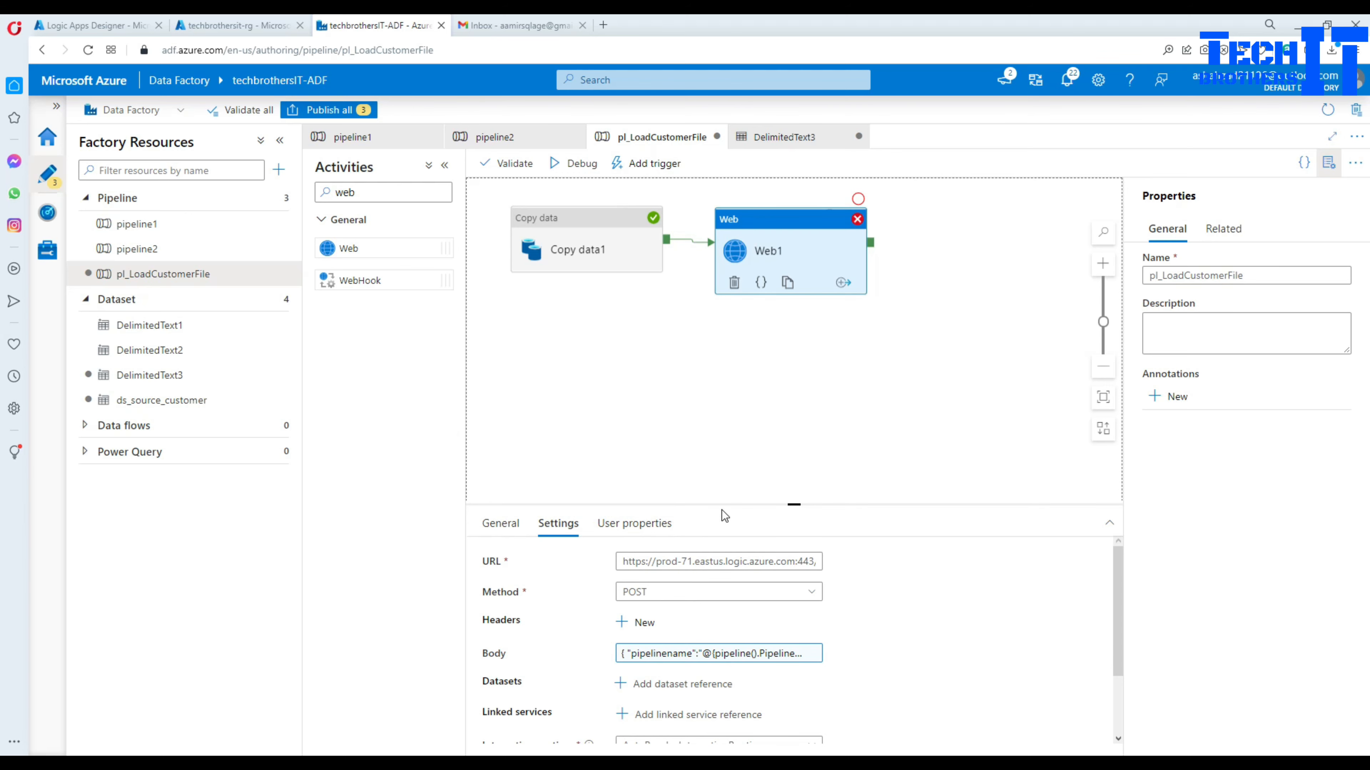
drag(724, 503, 722, 360)
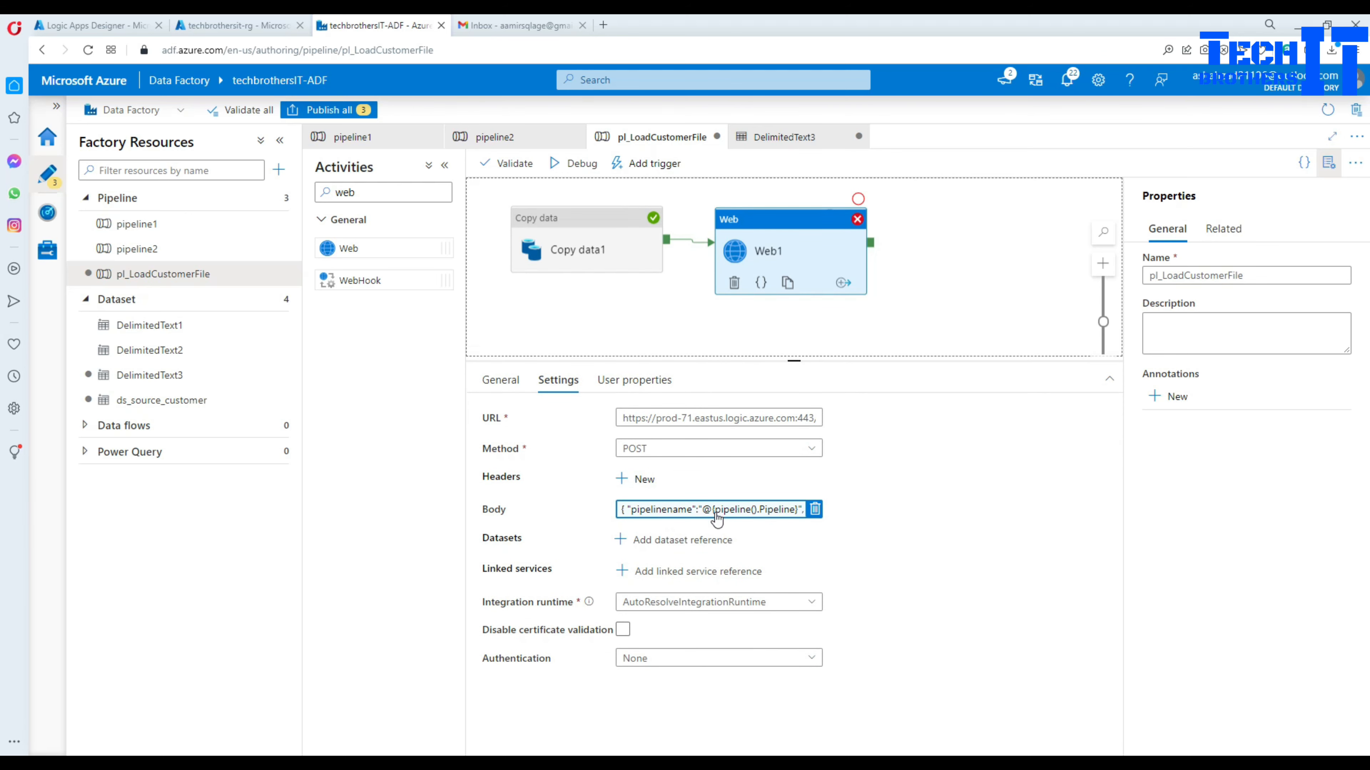
click(566, 244)
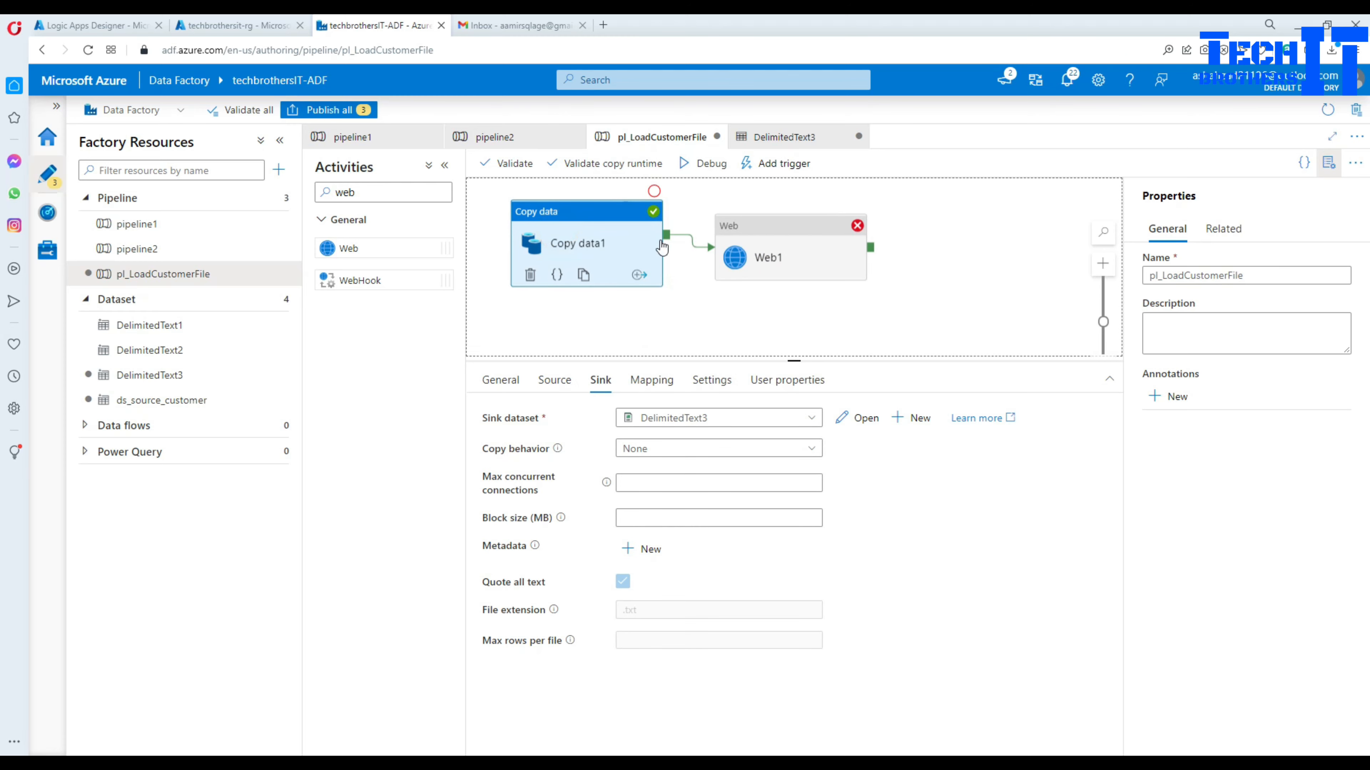
click(734, 251)
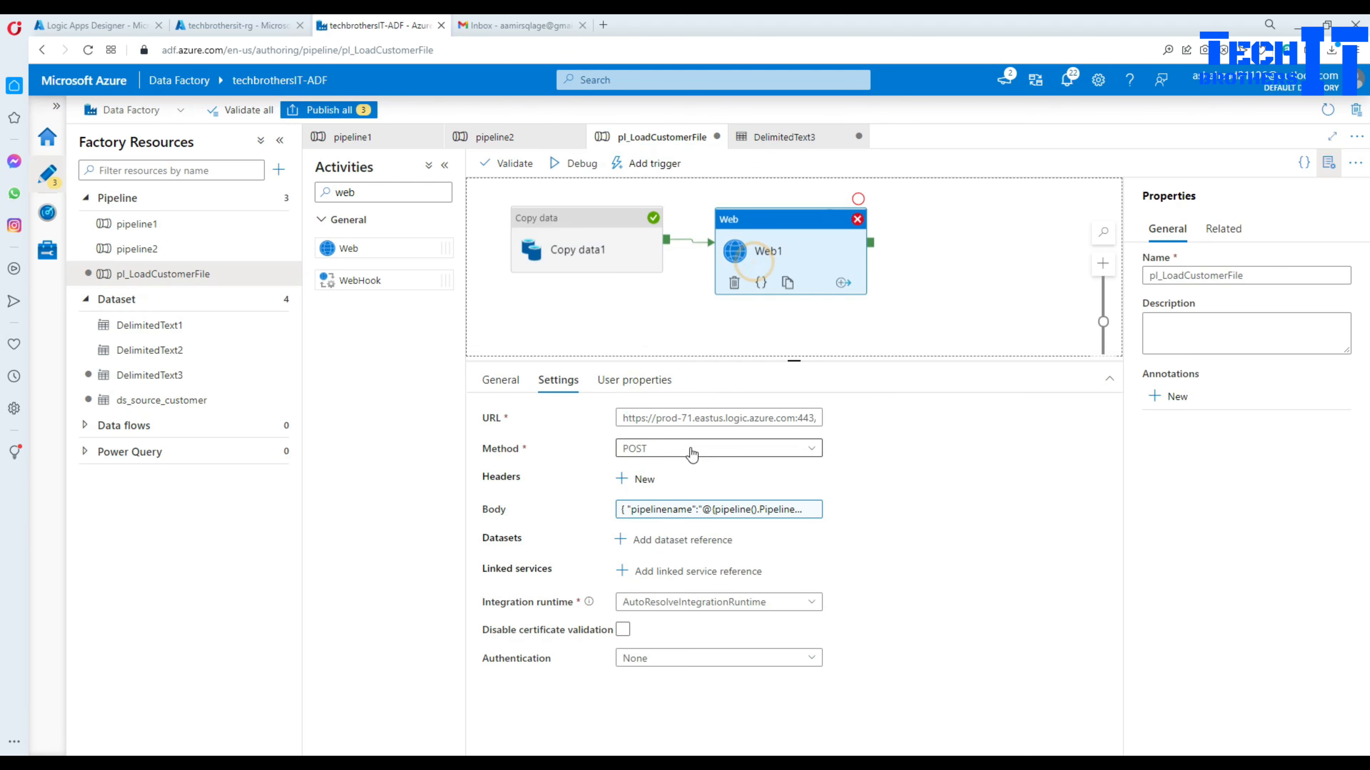
click(709, 510)
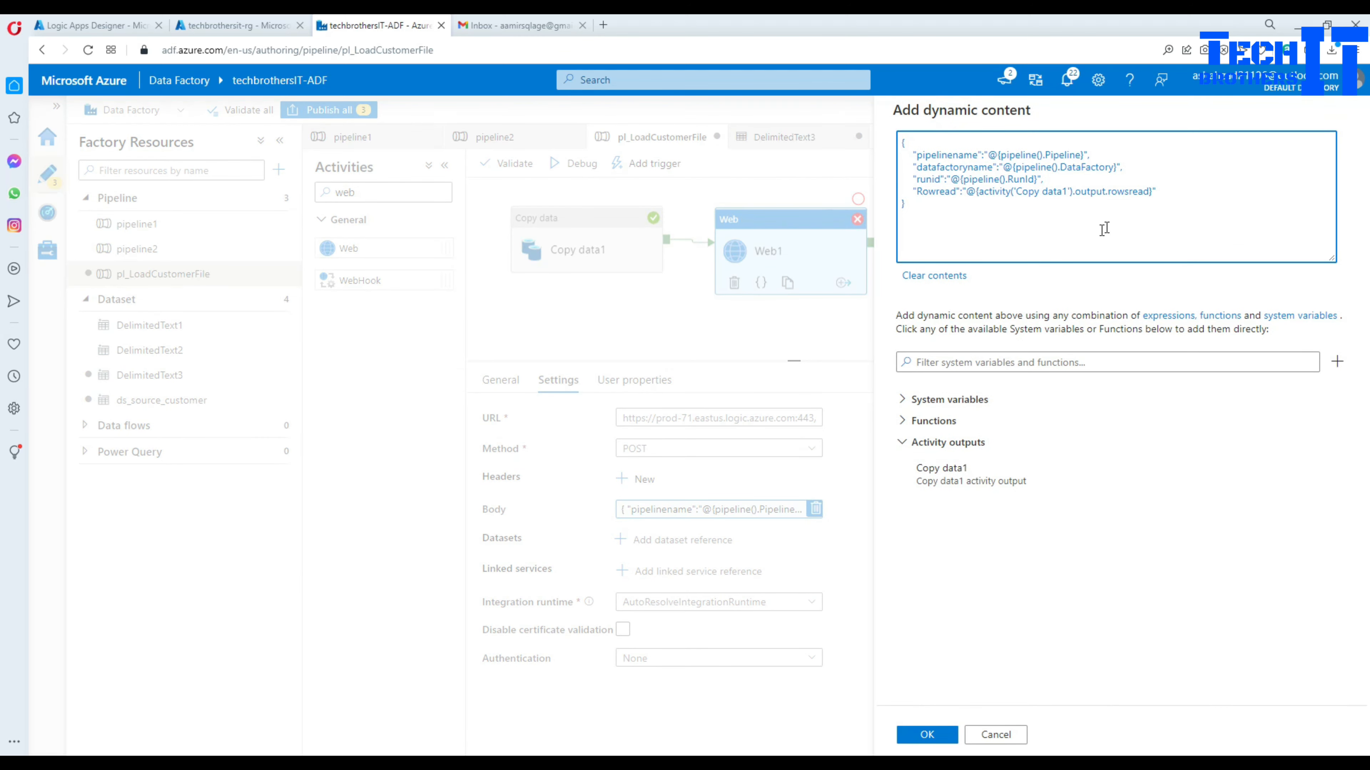
drag(1150, 189, 1112, 191)
text(dataRead)
click(938, 739)
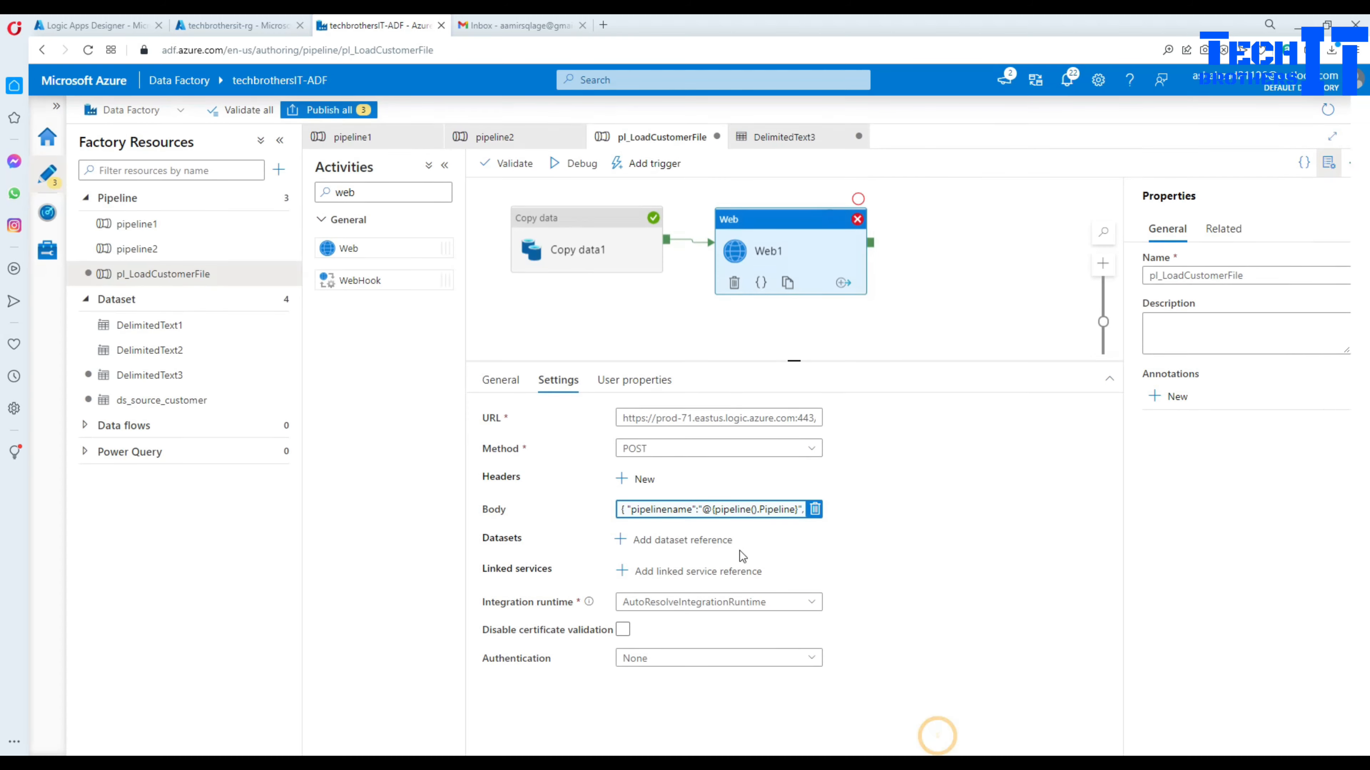
Step: Run pl_LoadCustomerFile in debug mode again and refresh the status of its activity runs
click(585, 165)
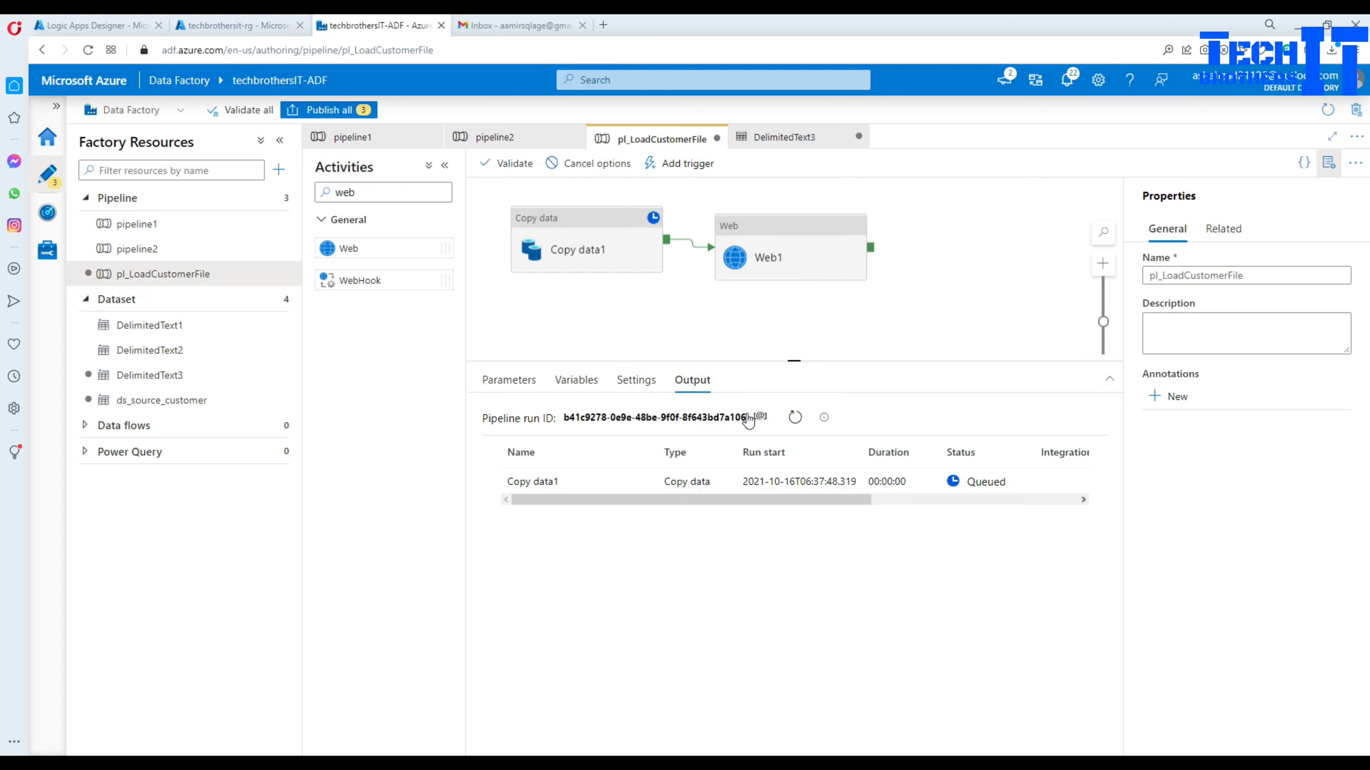
click(643, 482)
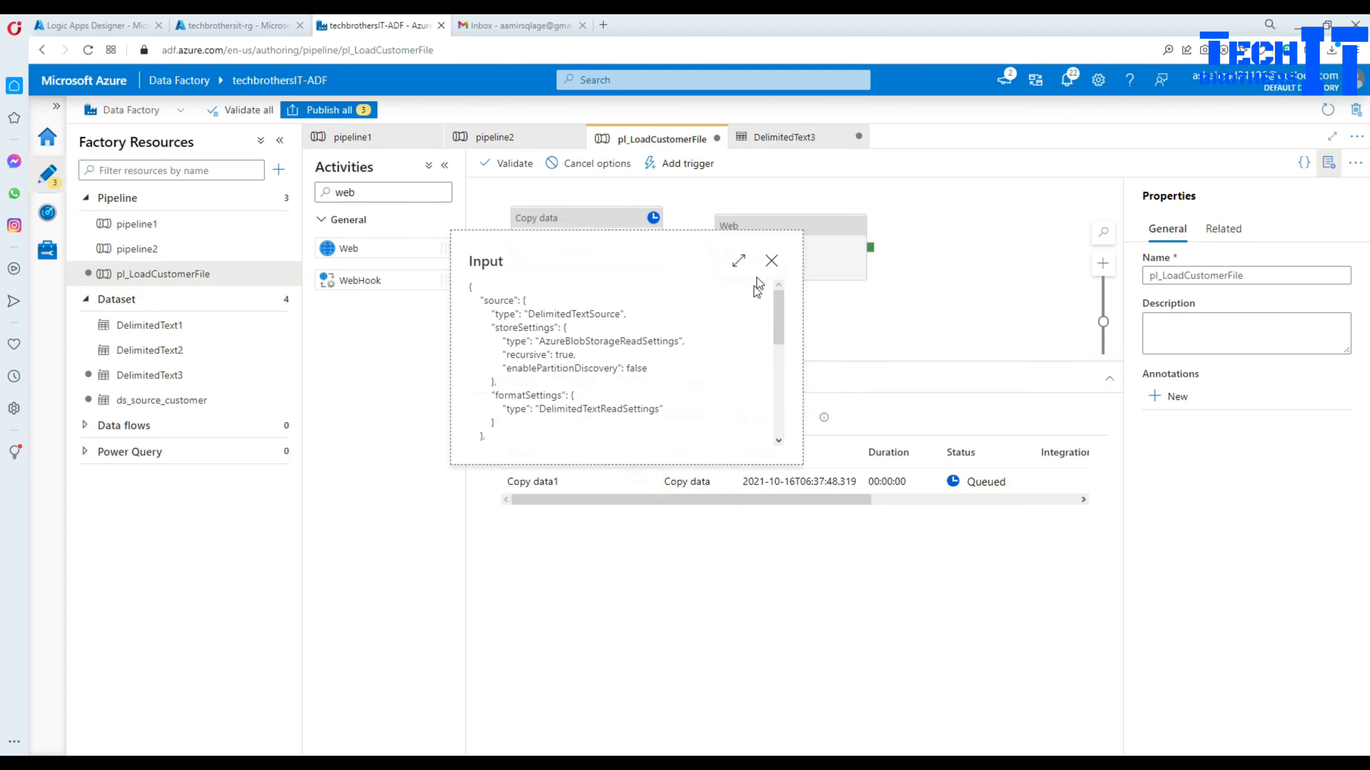
click(770, 260)
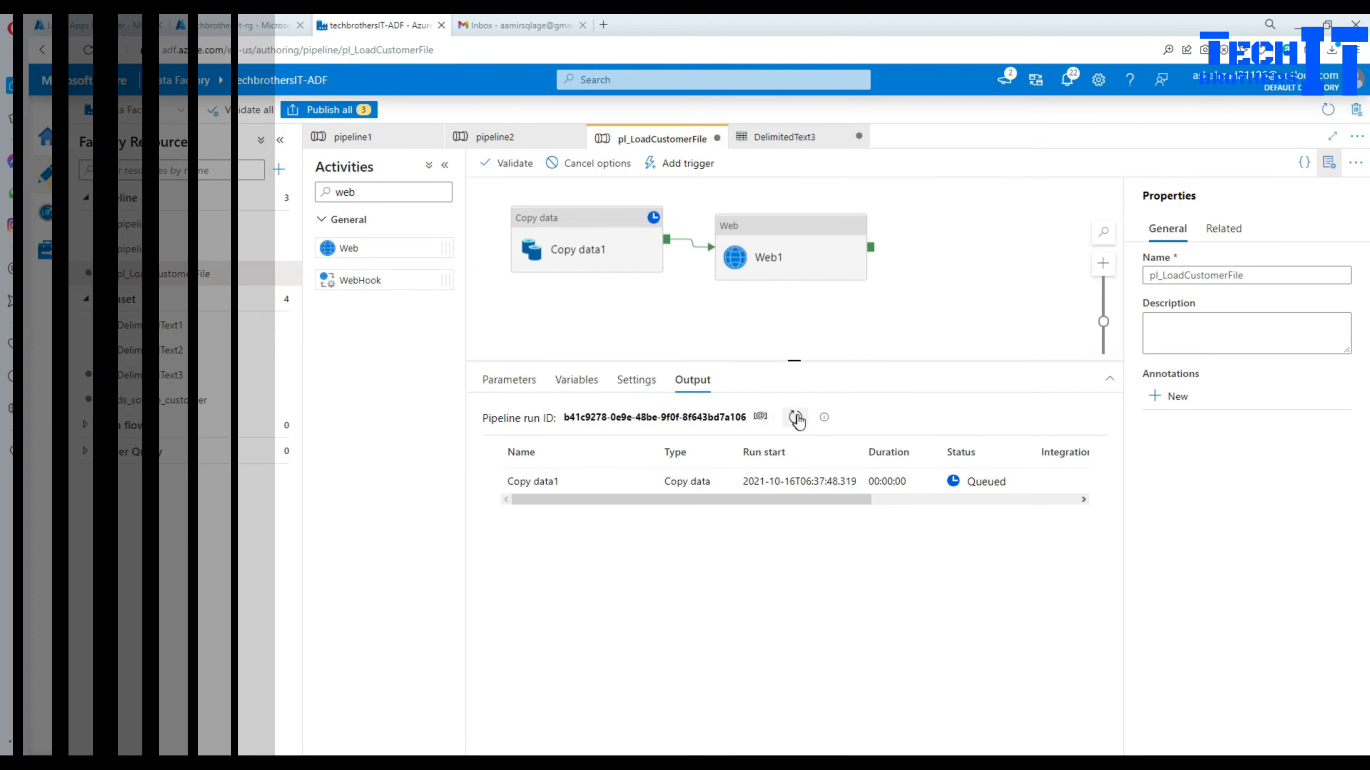
click(795, 417)
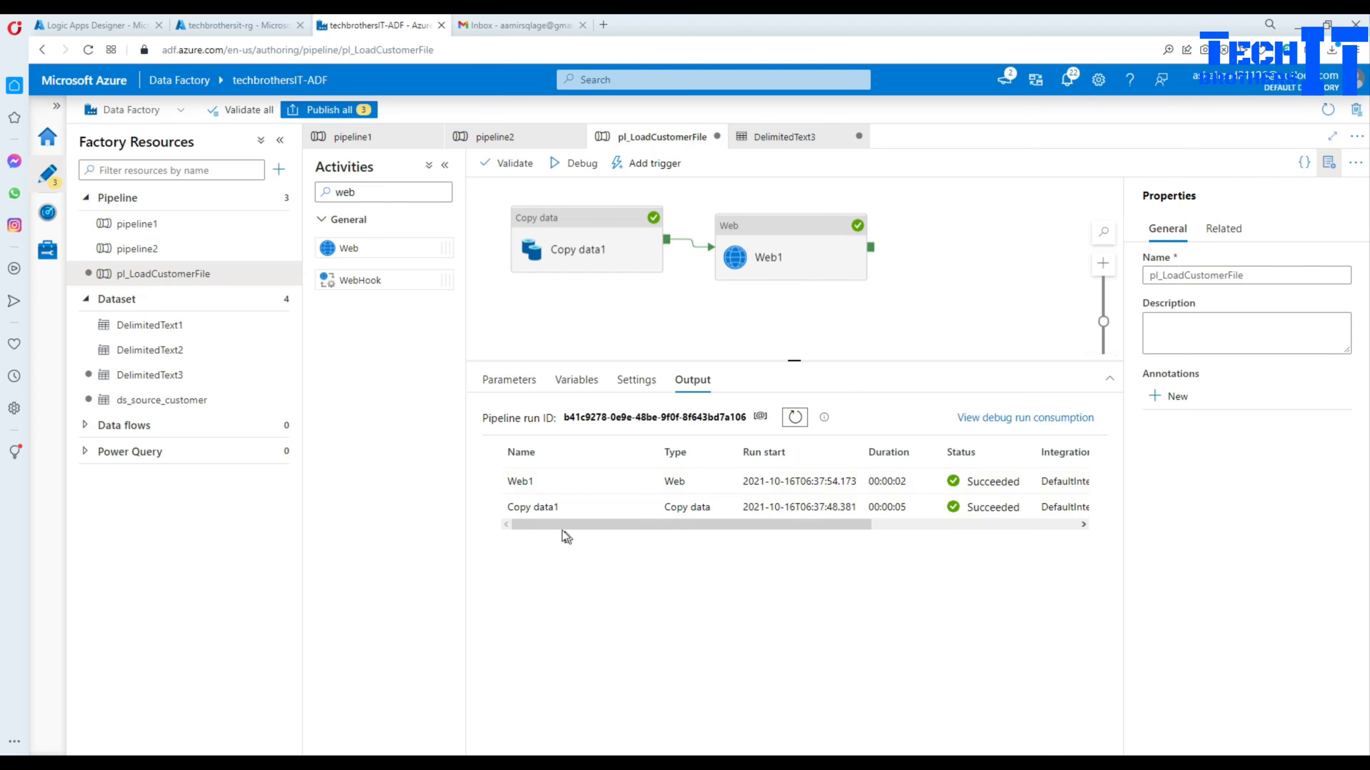
mouse_move(528, 510)
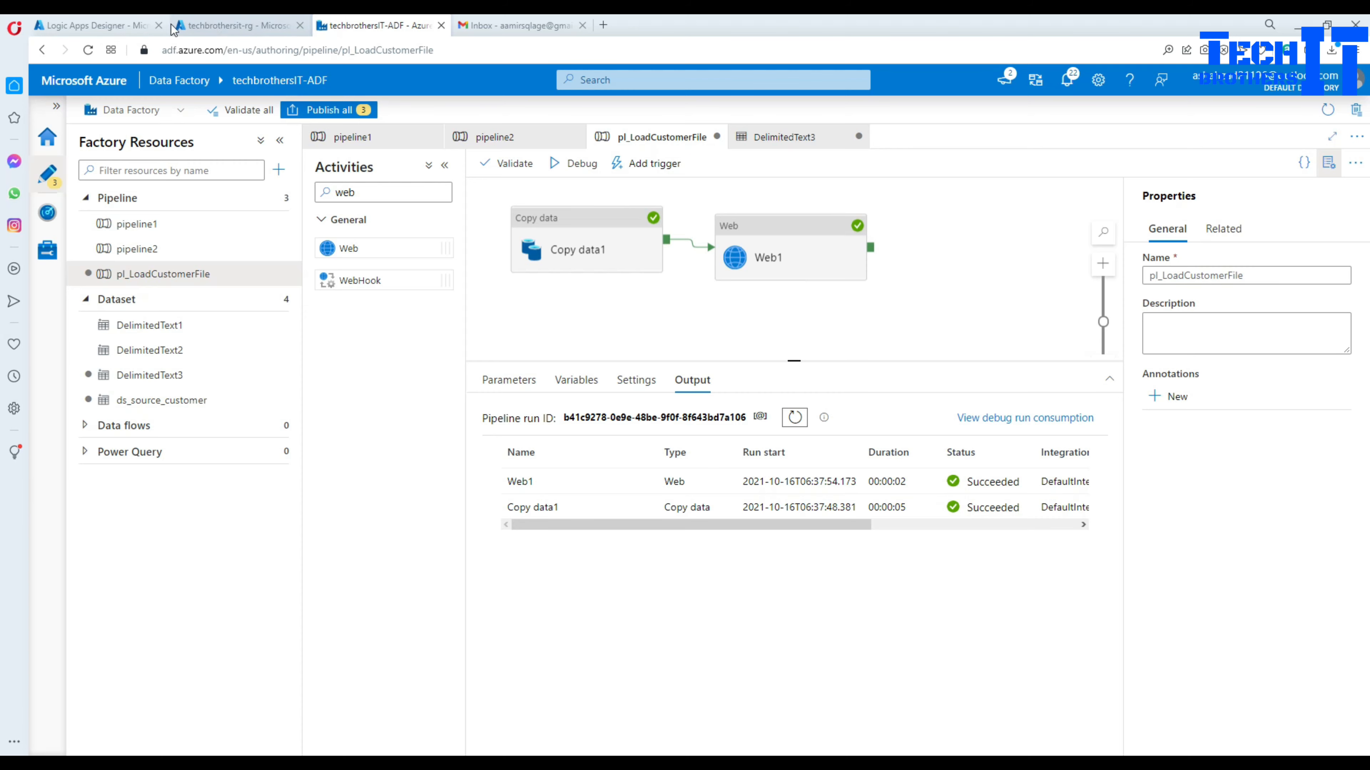
Step: In the Azure portal, open MyOutputfile.txt from the output container of the techbrotherstorage account and view its contents
click(108, 27)
click(240, 25)
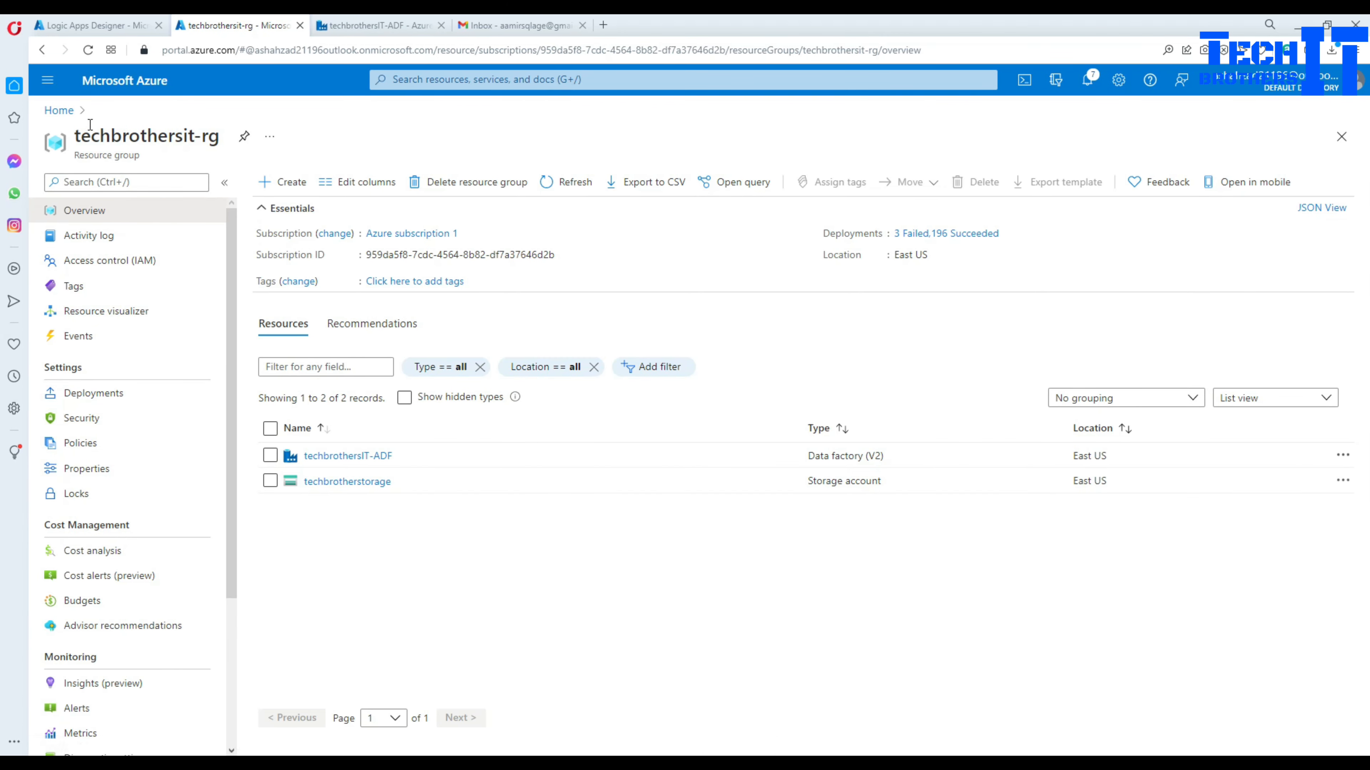
click(58, 110)
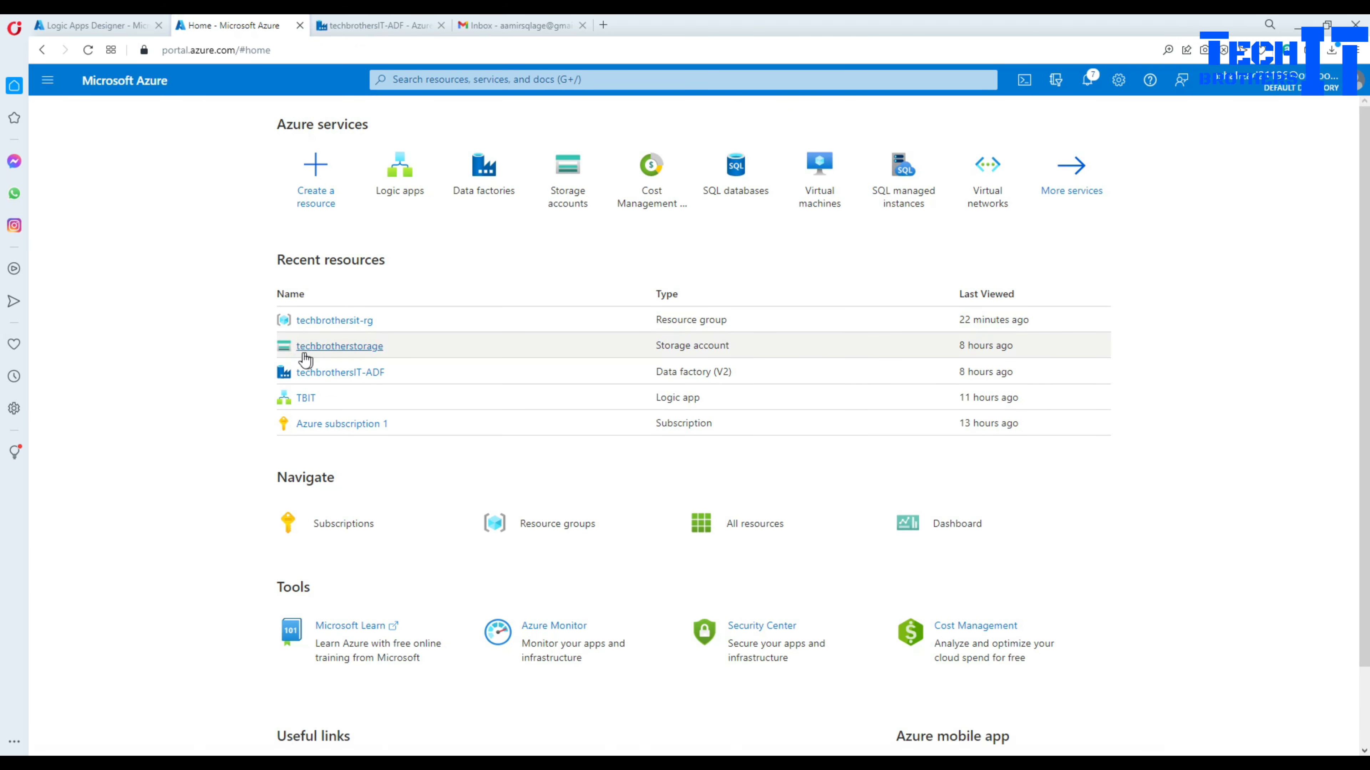
click(339, 348)
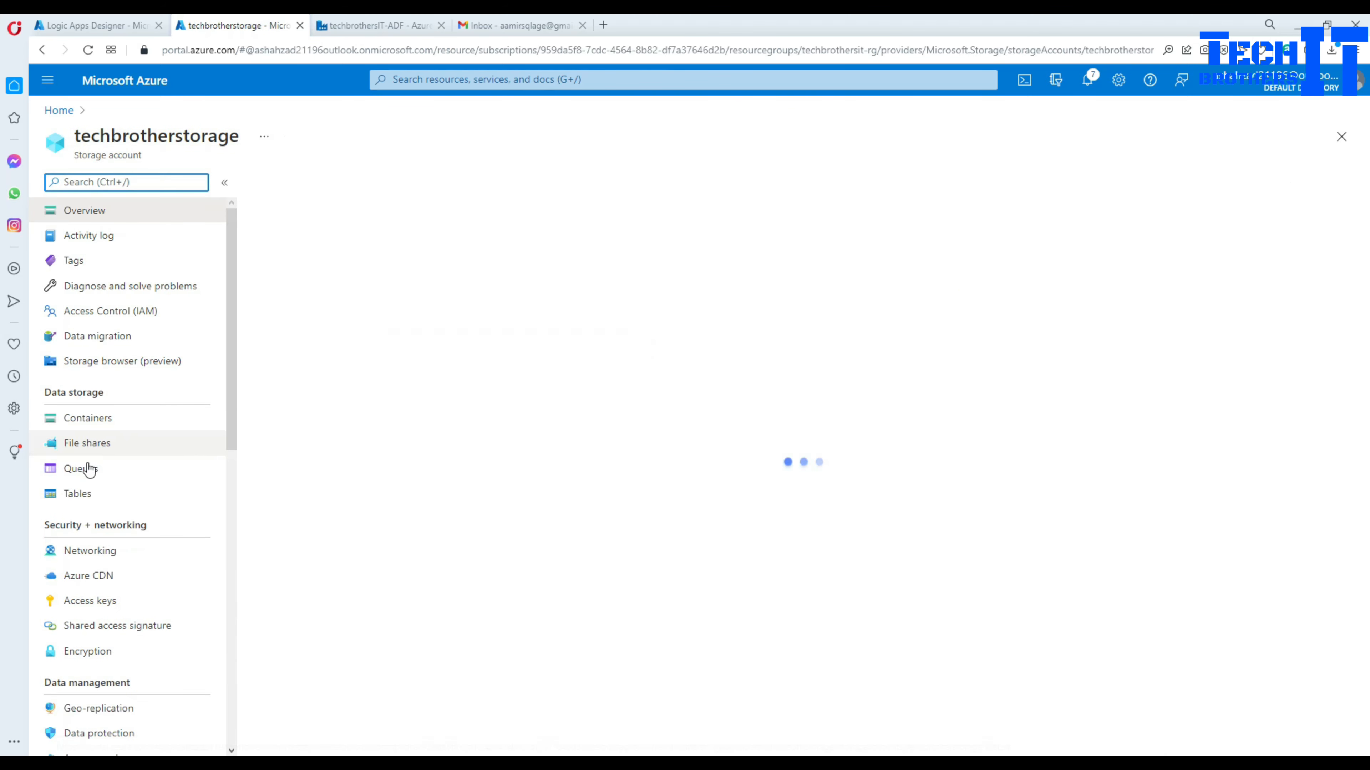
click(100, 443)
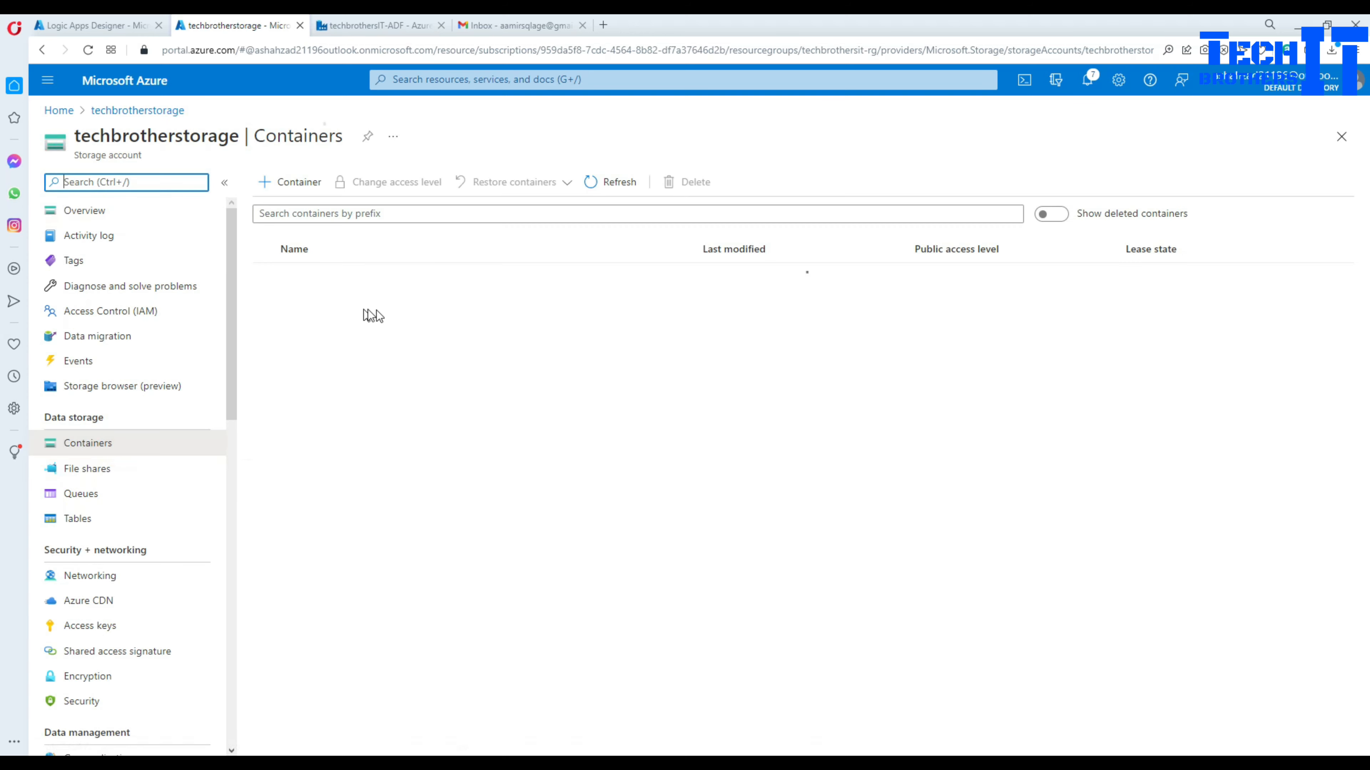
click(303, 327)
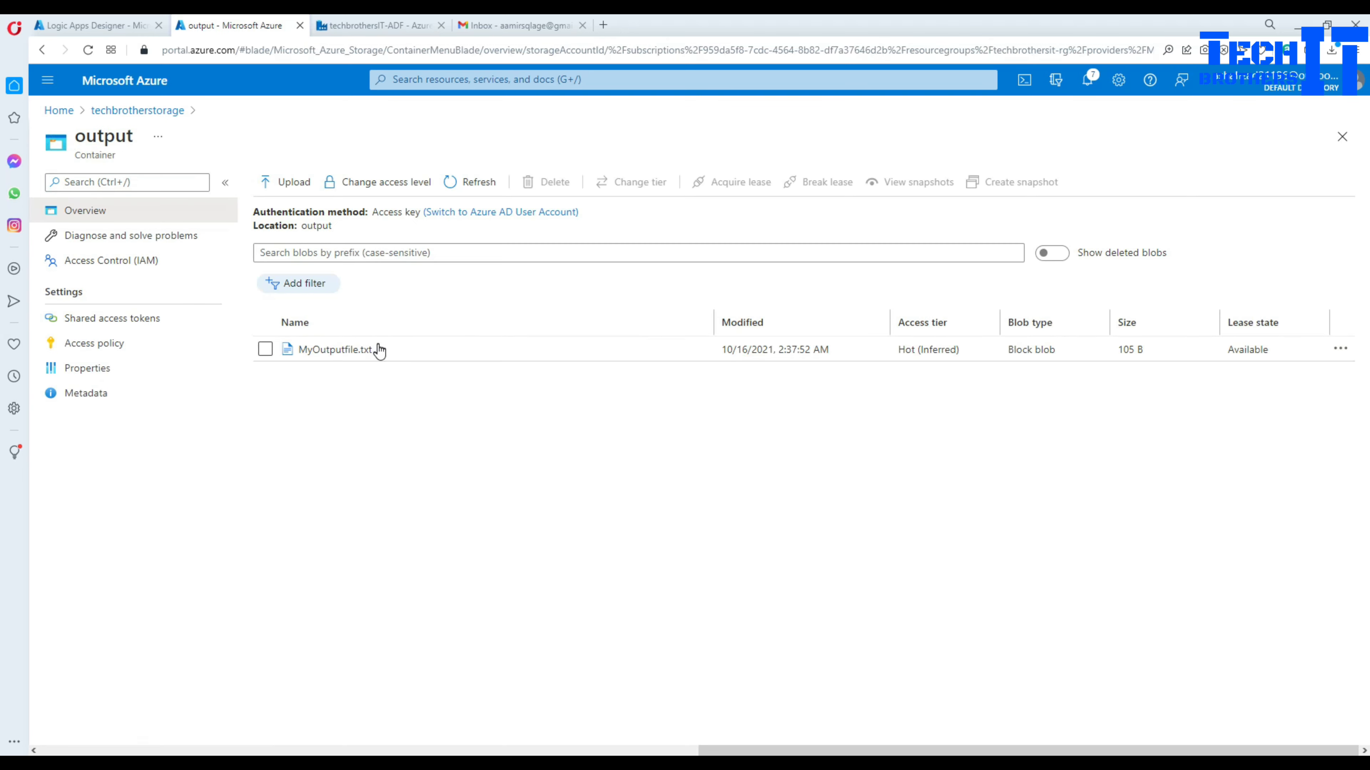
click(325, 350)
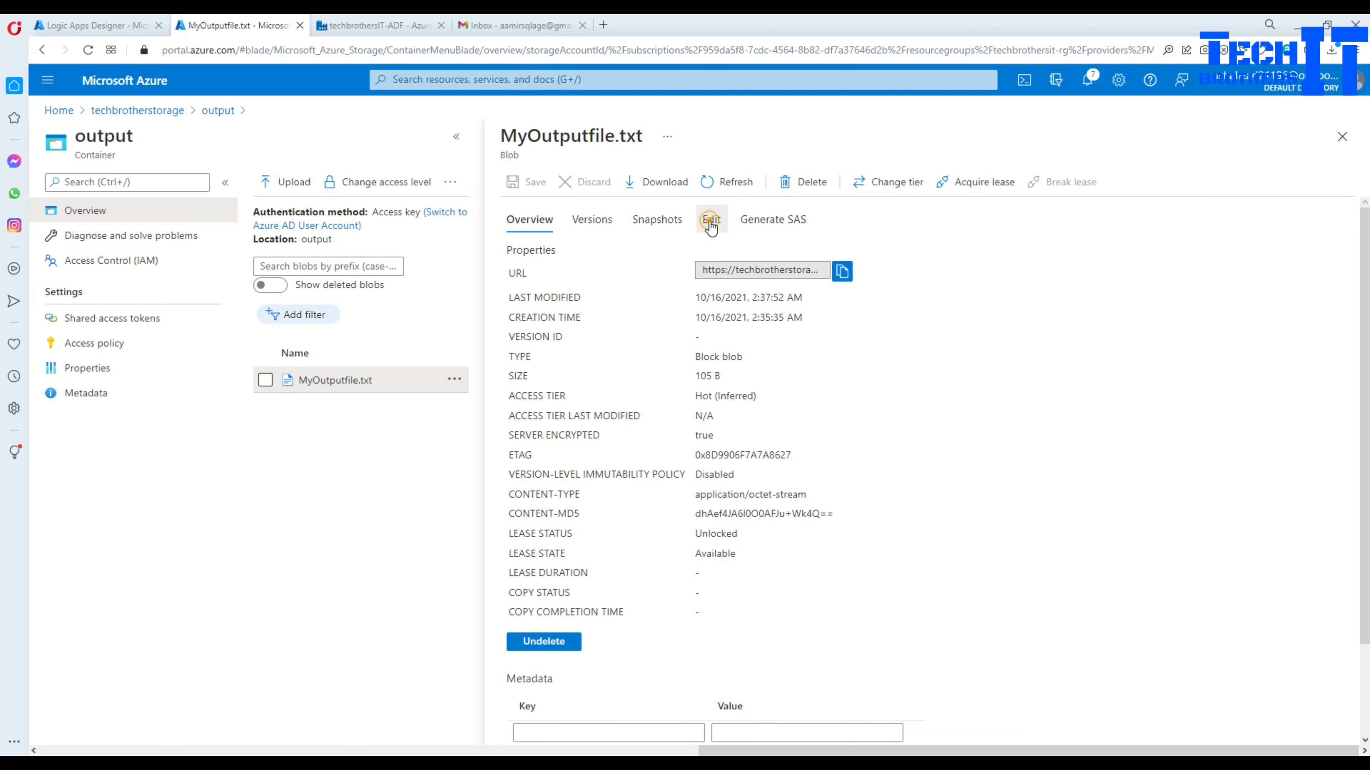
click(711, 221)
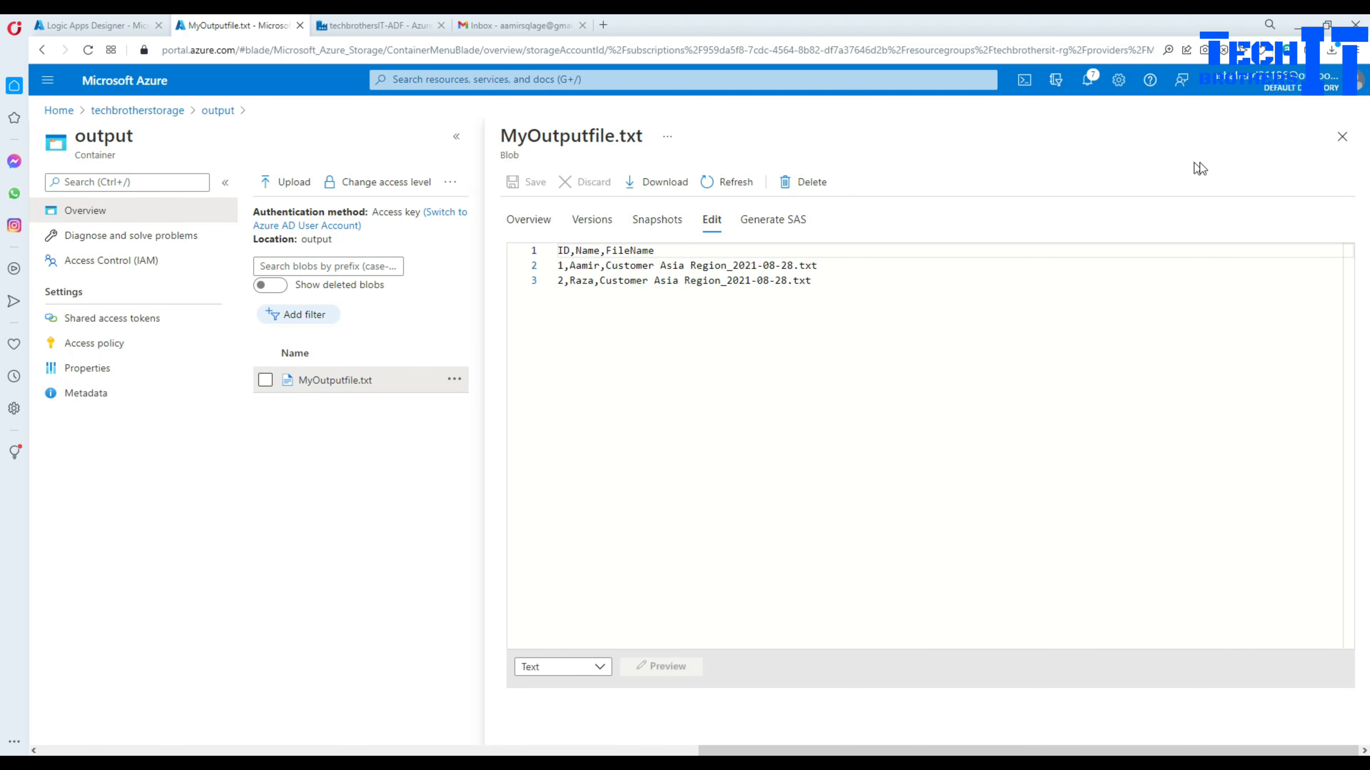
Step: Close the output file view, refresh the Gmail inbox and open the new ADF - EMail Notification message
click(1341, 136)
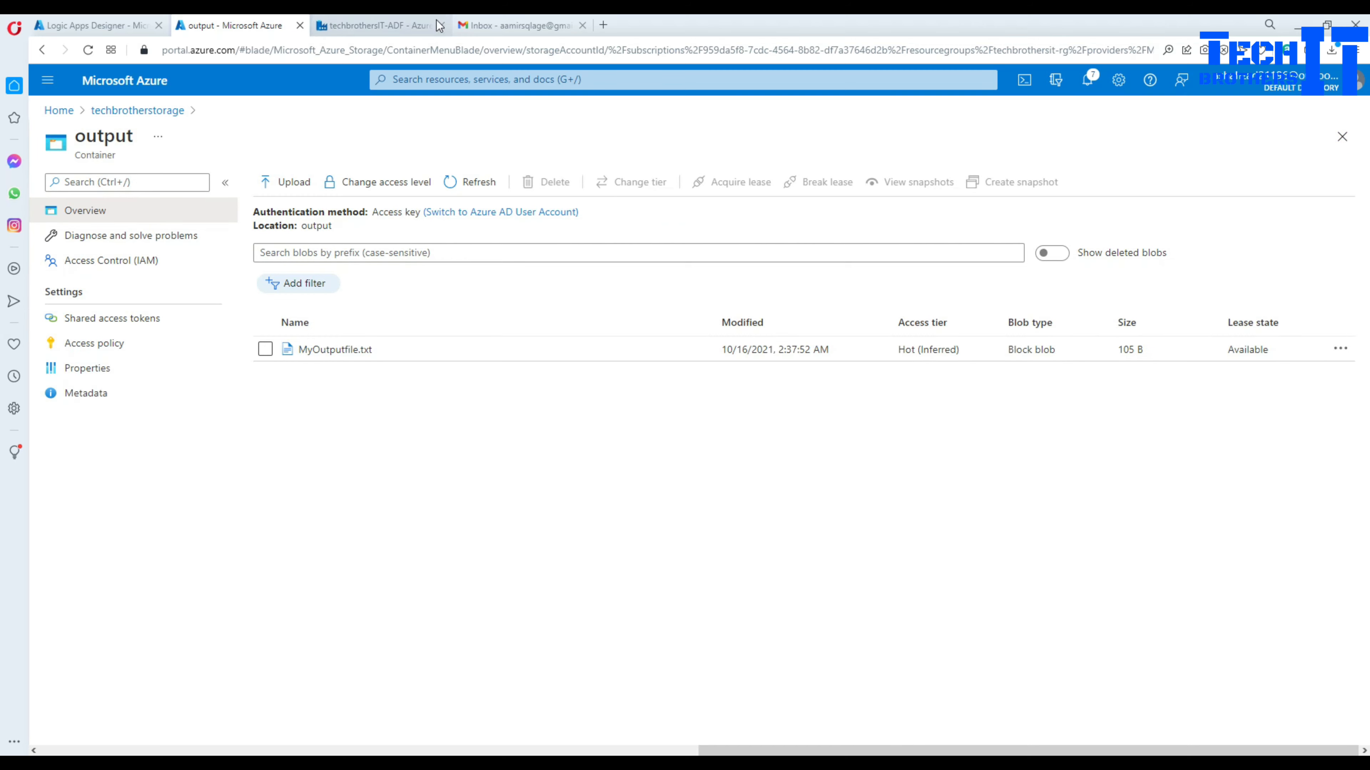
click(490, 30)
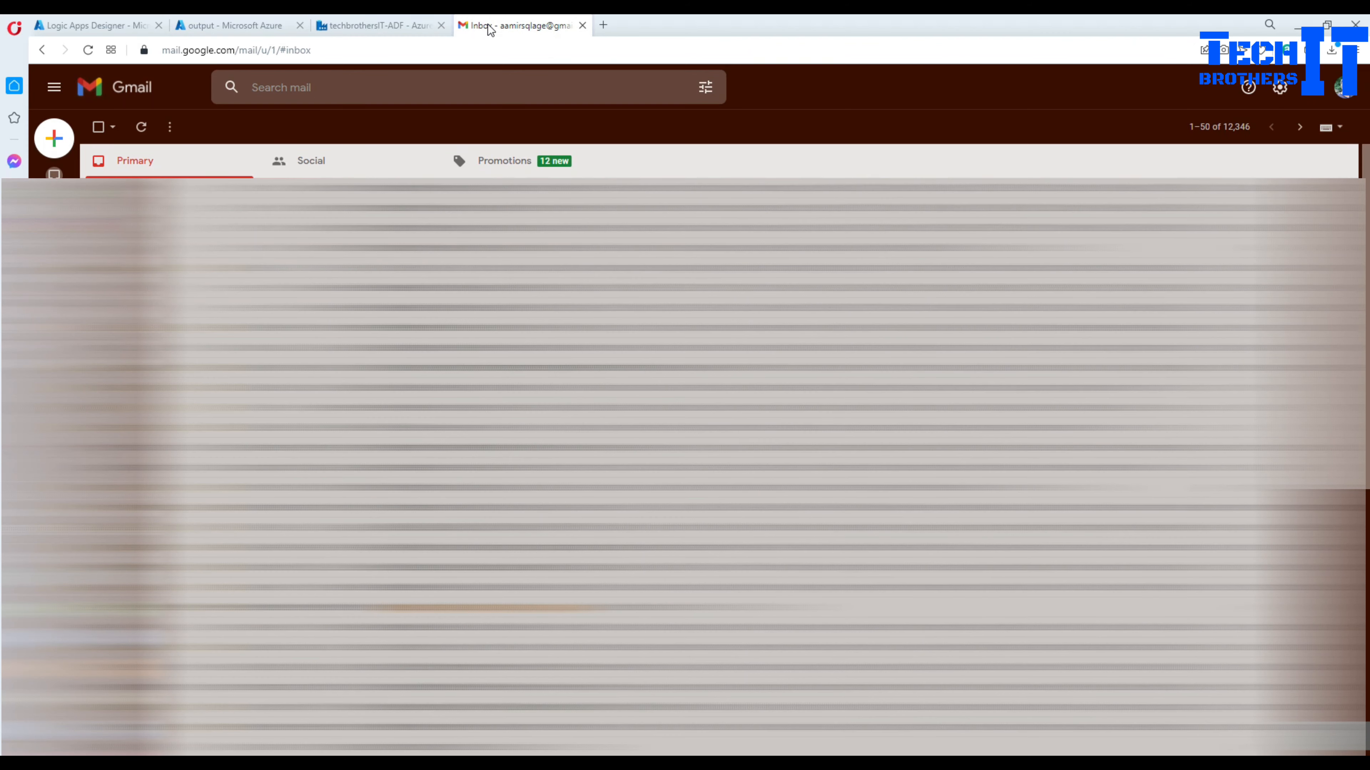
click(141, 128)
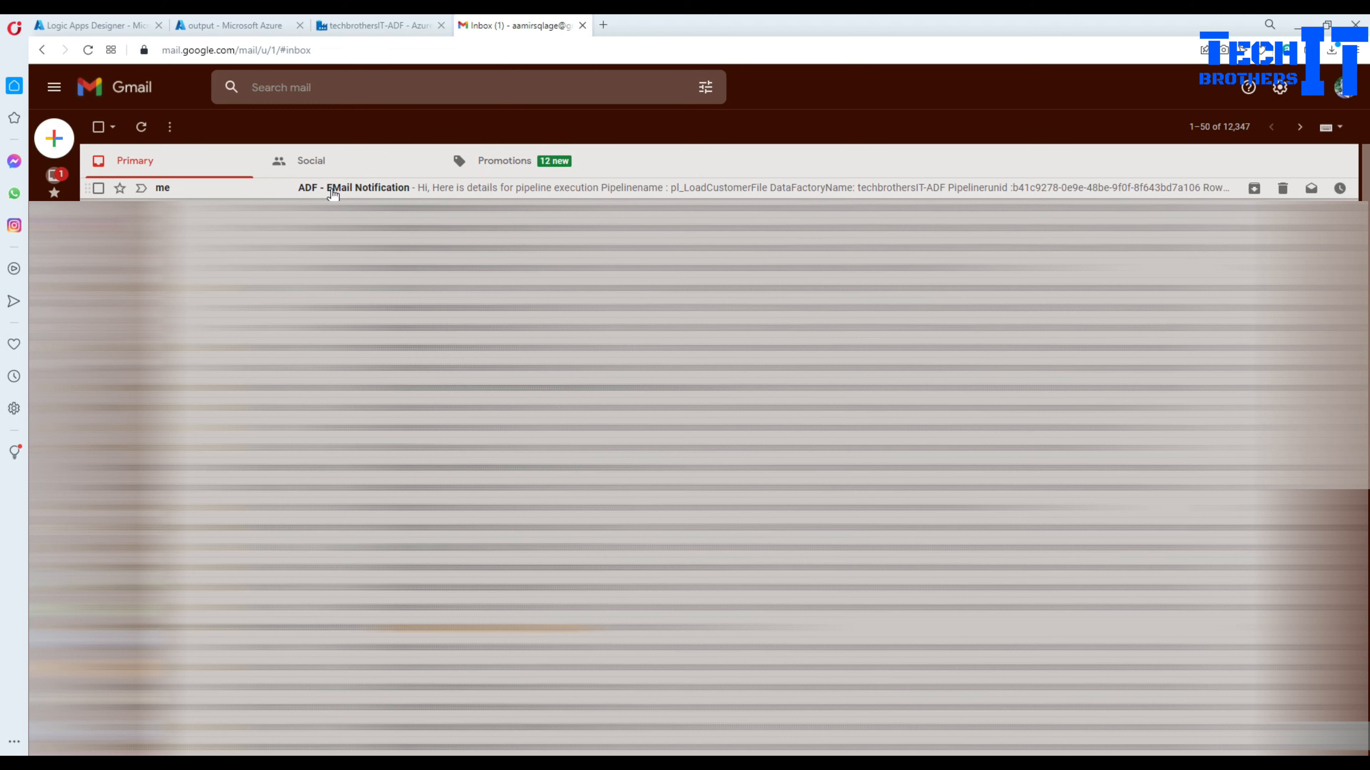
click(333, 189)
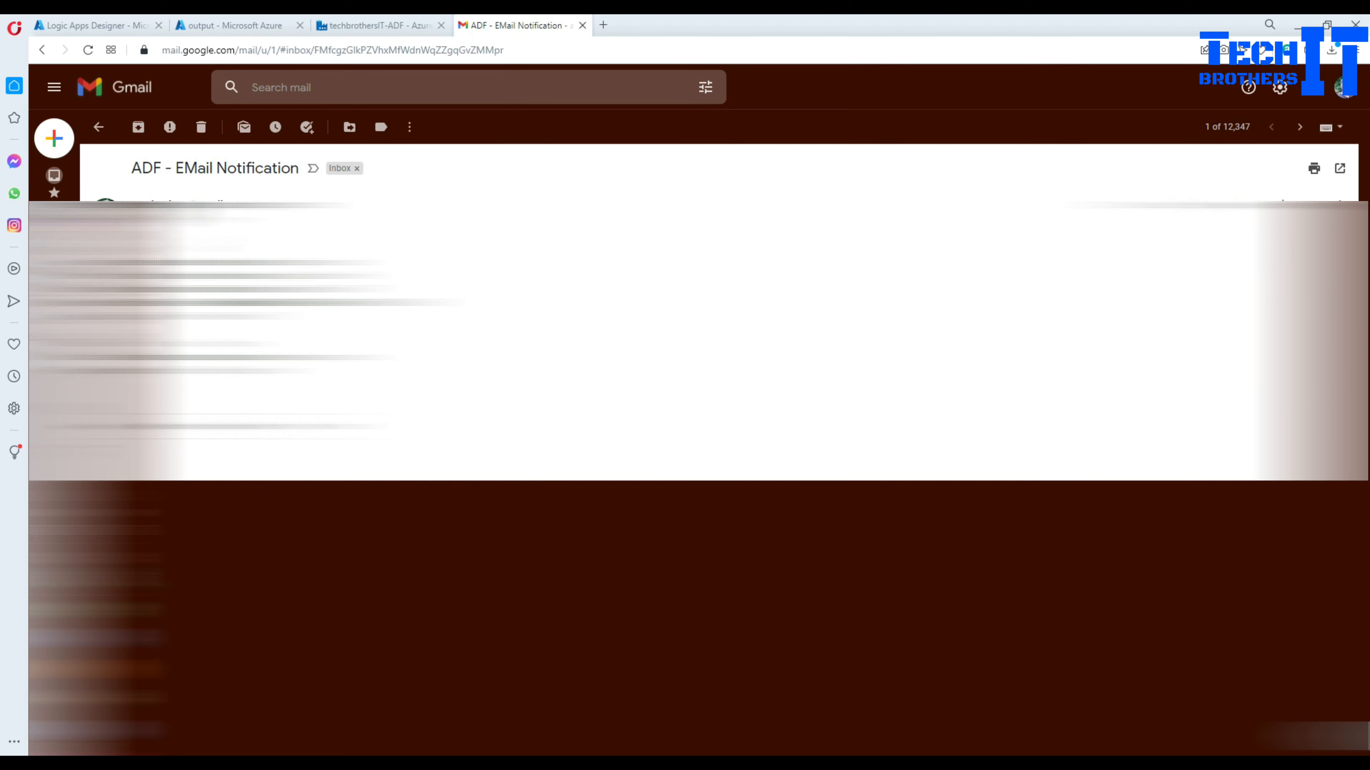
Step: Review the notification email's subject, introduction, pipeline name and data factory name
drag(136, 166, 298, 166)
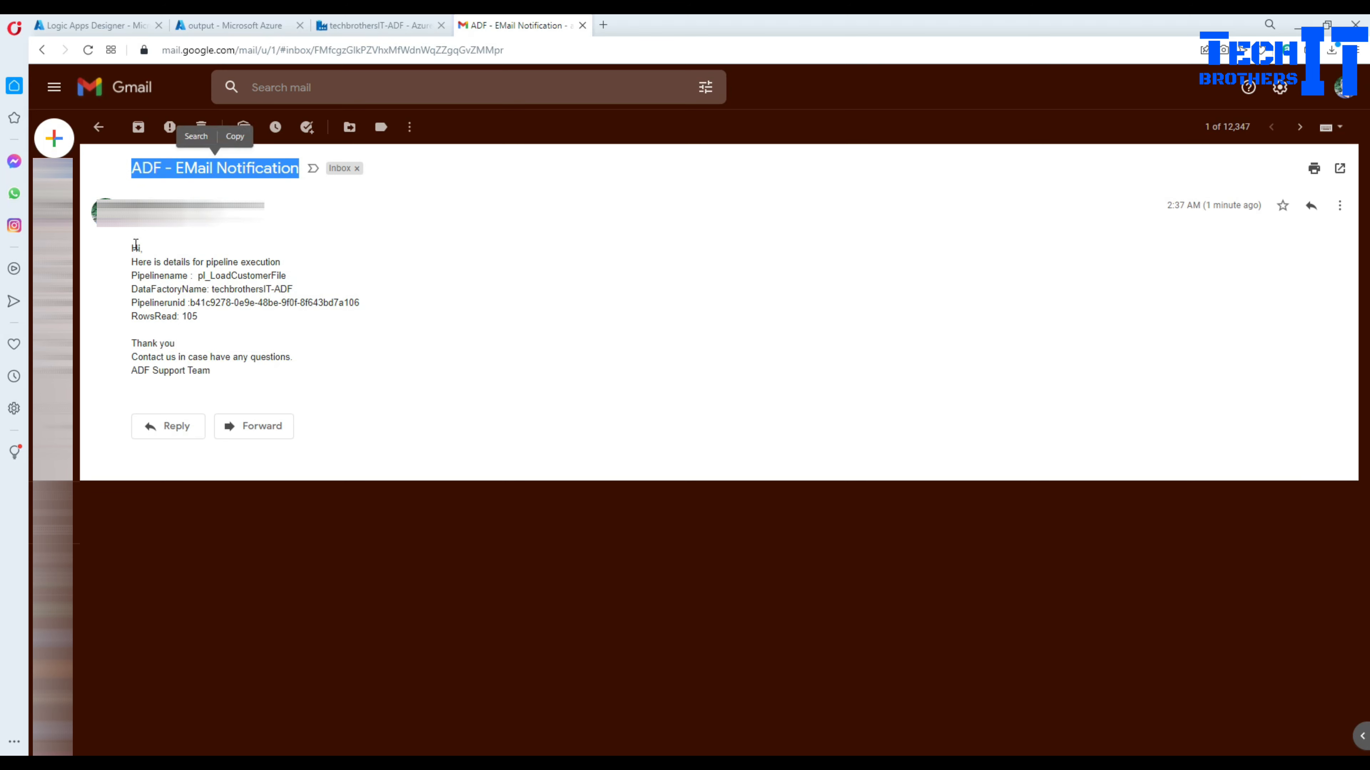
drag(132, 245, 281, 264)
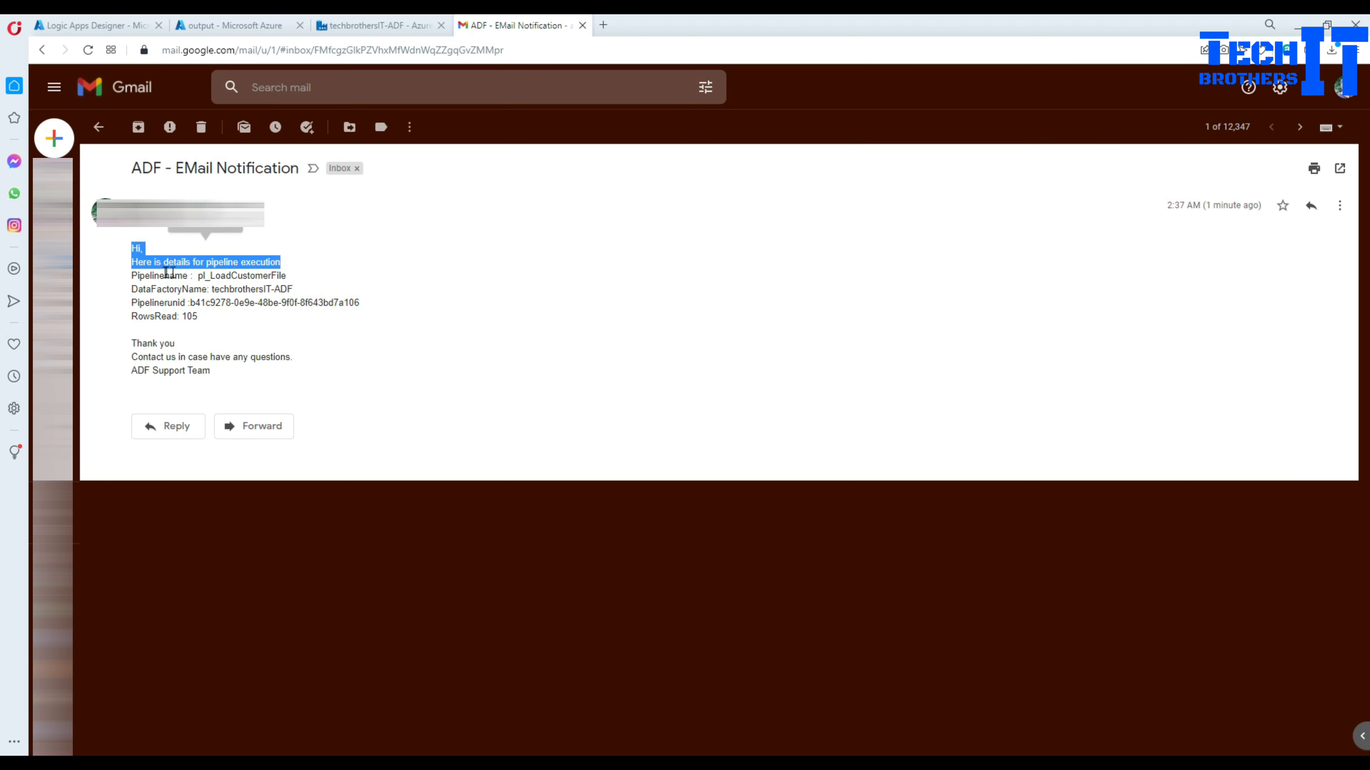
click(280, 263)
double_click(184, 275)
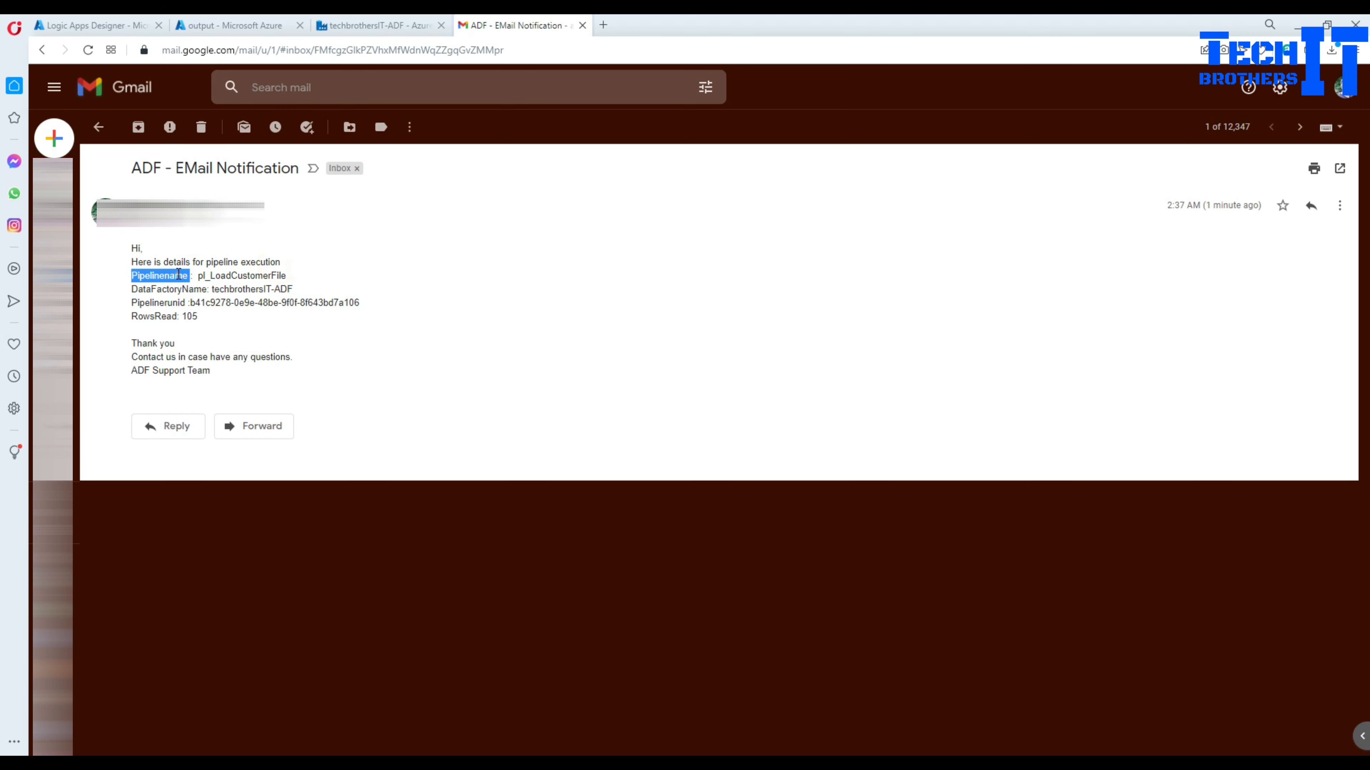
click(211, 270)
drag(286, 275, 201, 277)
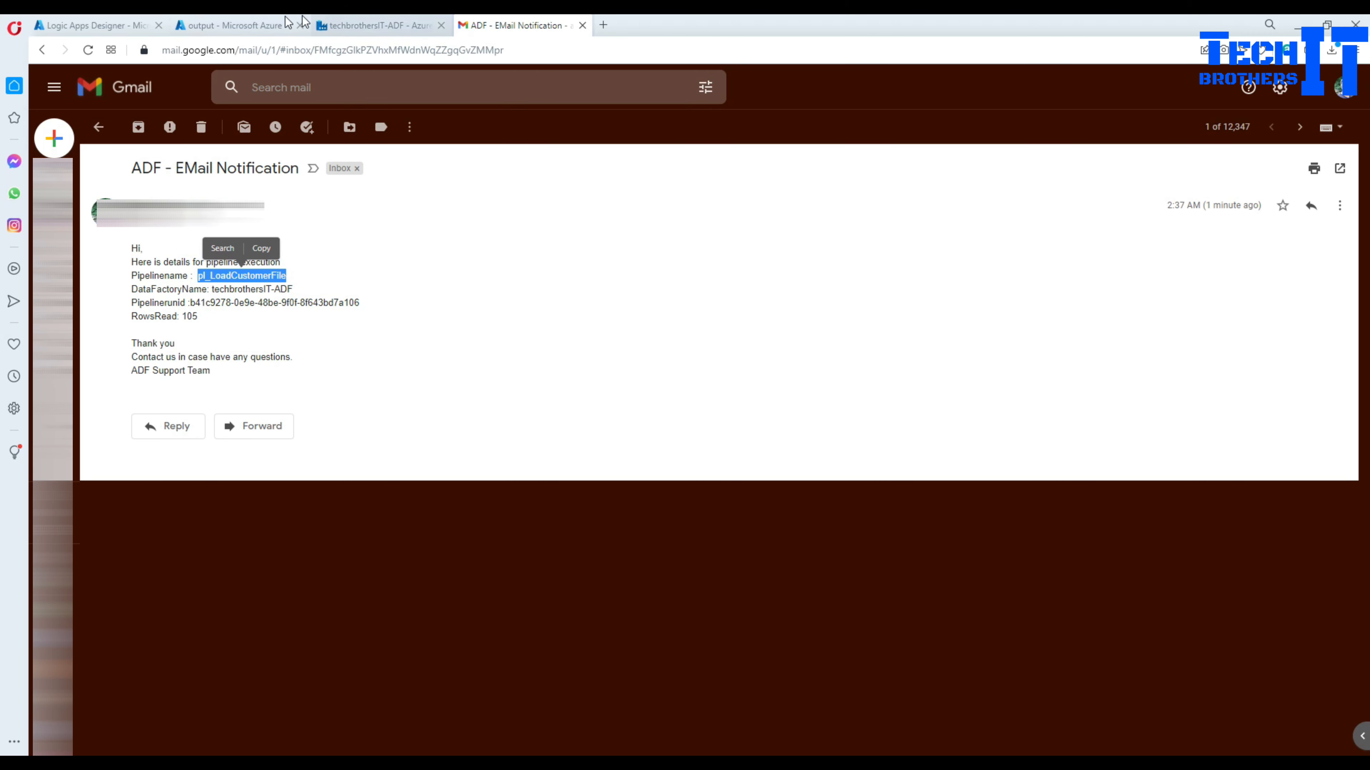
double_click(246, 290)
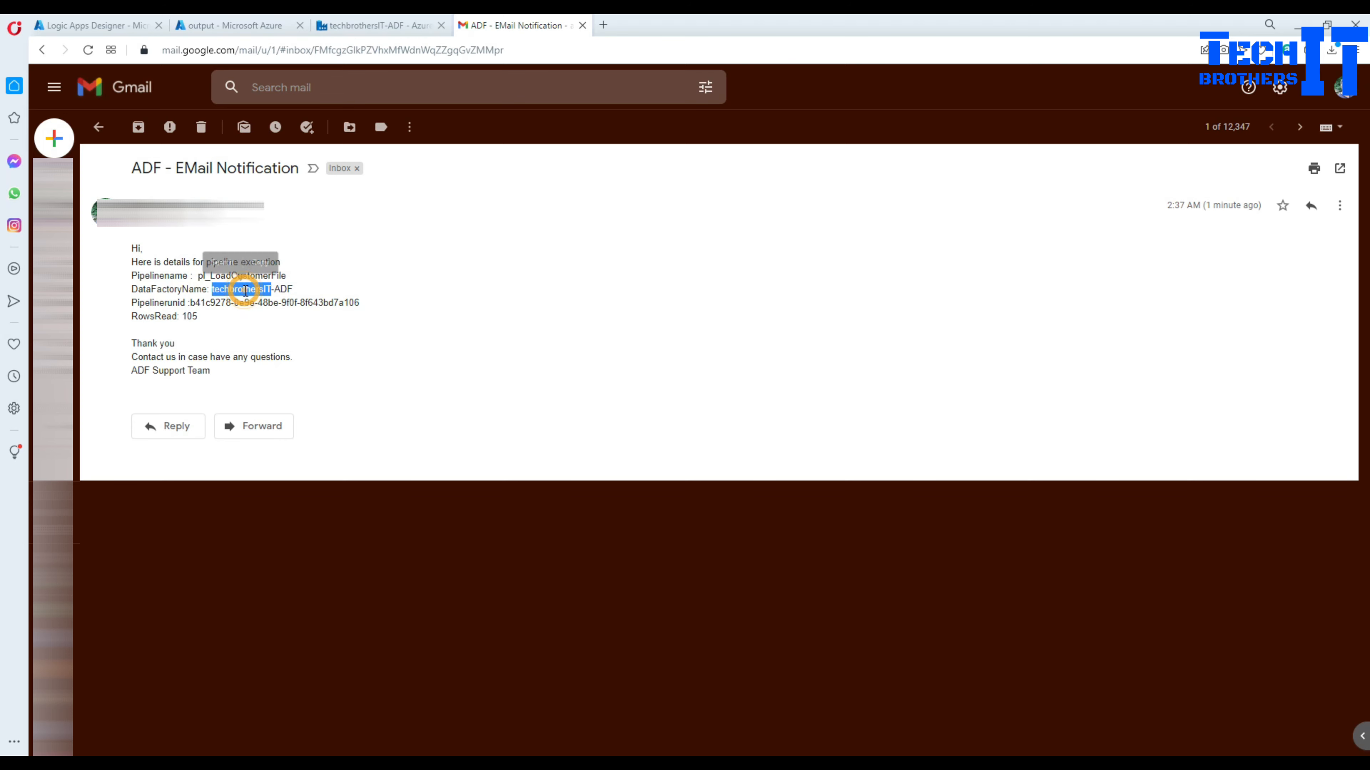
click(285, 291)
drag(299, 287, 213, 288)
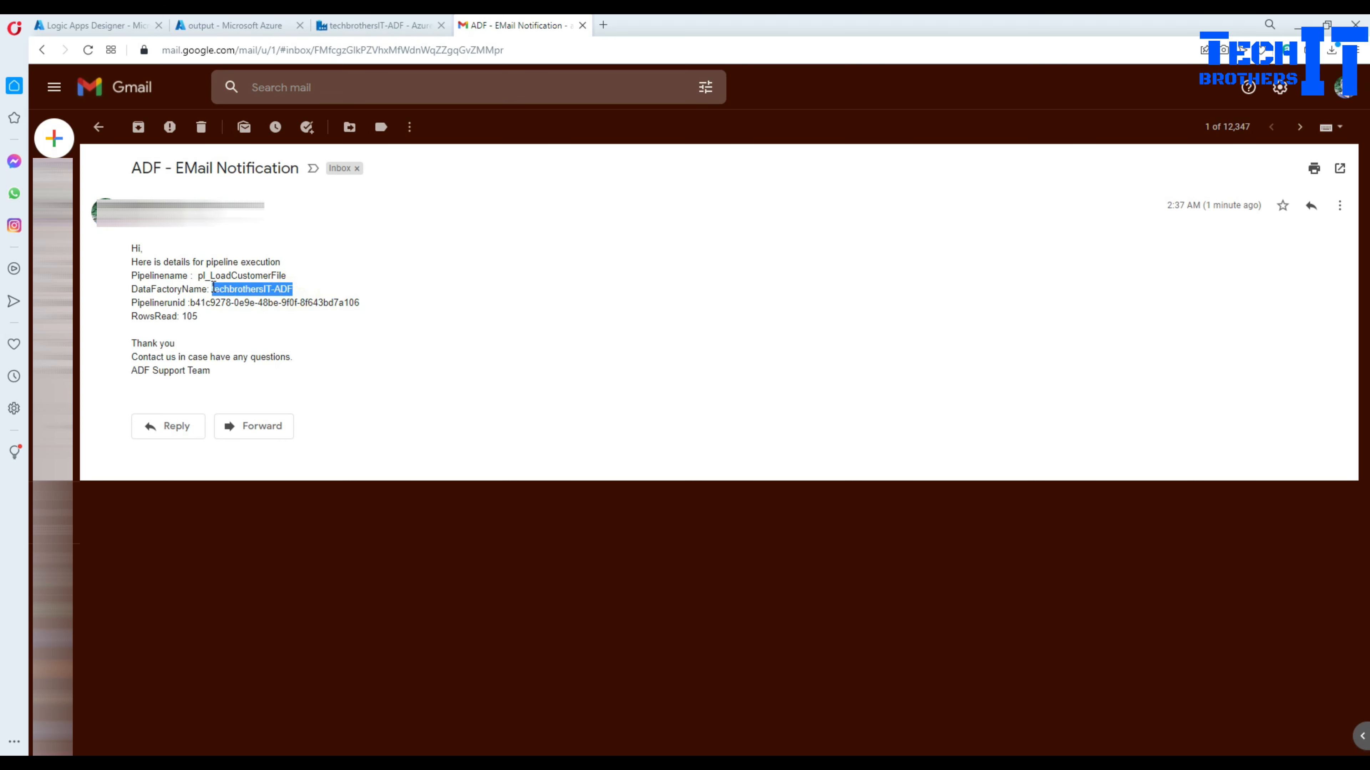
click(257, 305)
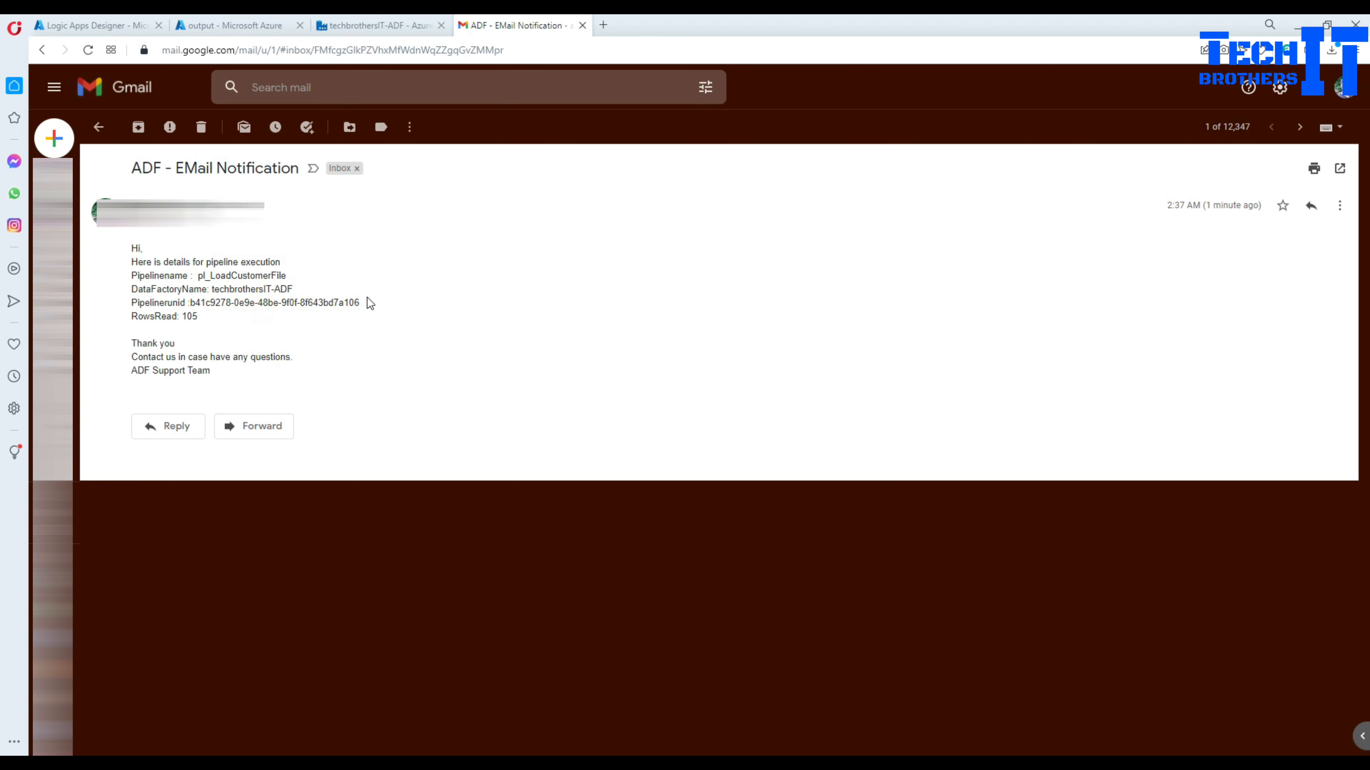
Step: Examine the Pipelinerunid and RowsRead values in the notification email
drag(368, 298, 184, 317)
click(159, 316)
click(162, 315)
double_click(187, 316)
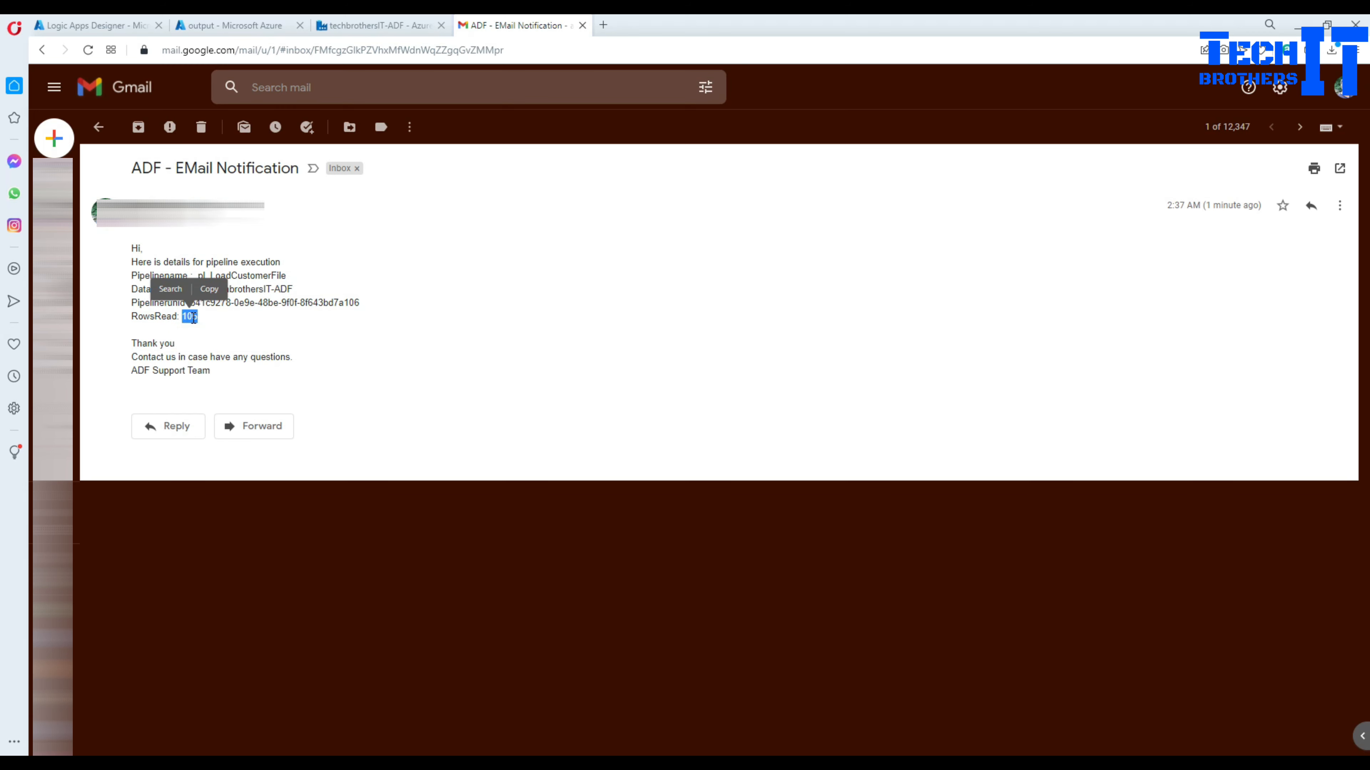
click(190, 316)
drag(204, 315, 183, 317)
double_click(158, 318)
double_click(189, 316)
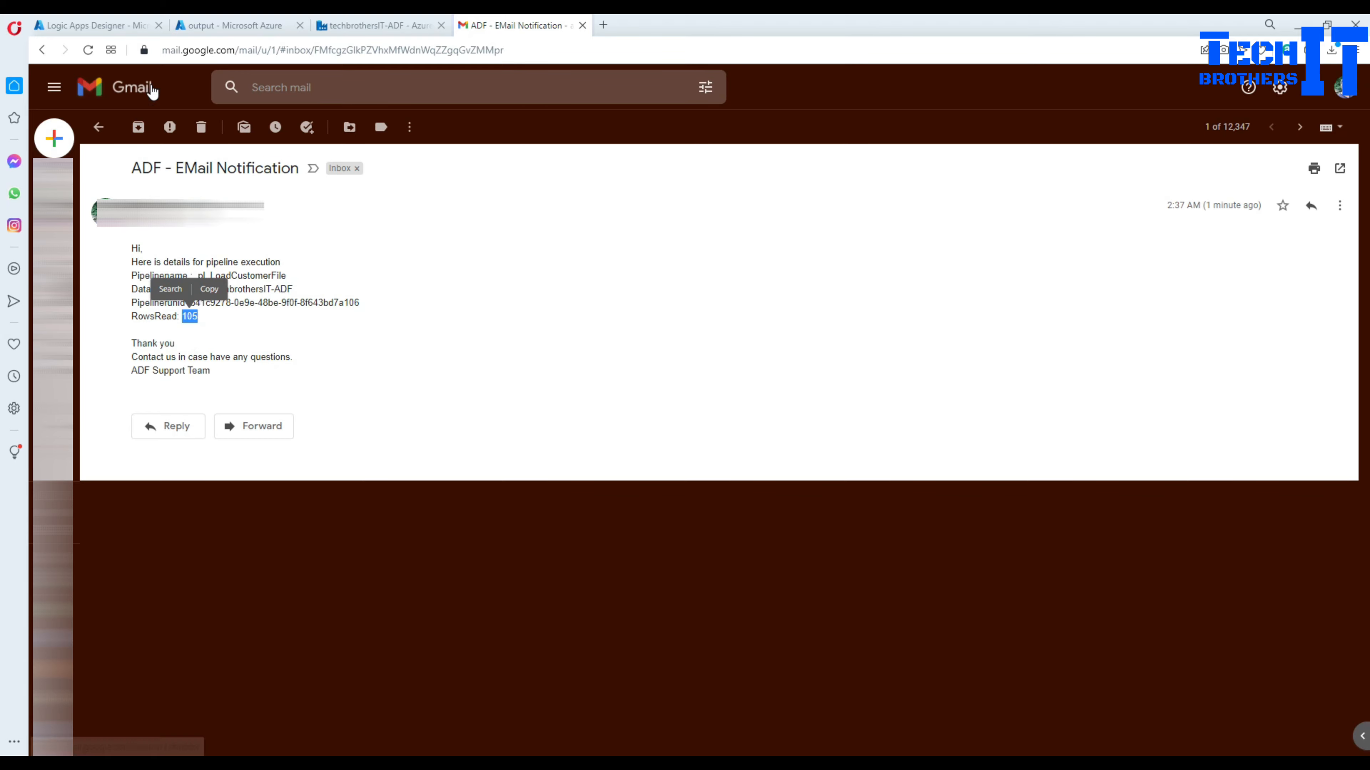
Step: In Data Factory, view the Copy data1 activity's output and check its dataRead value against the email
click(108, 25)
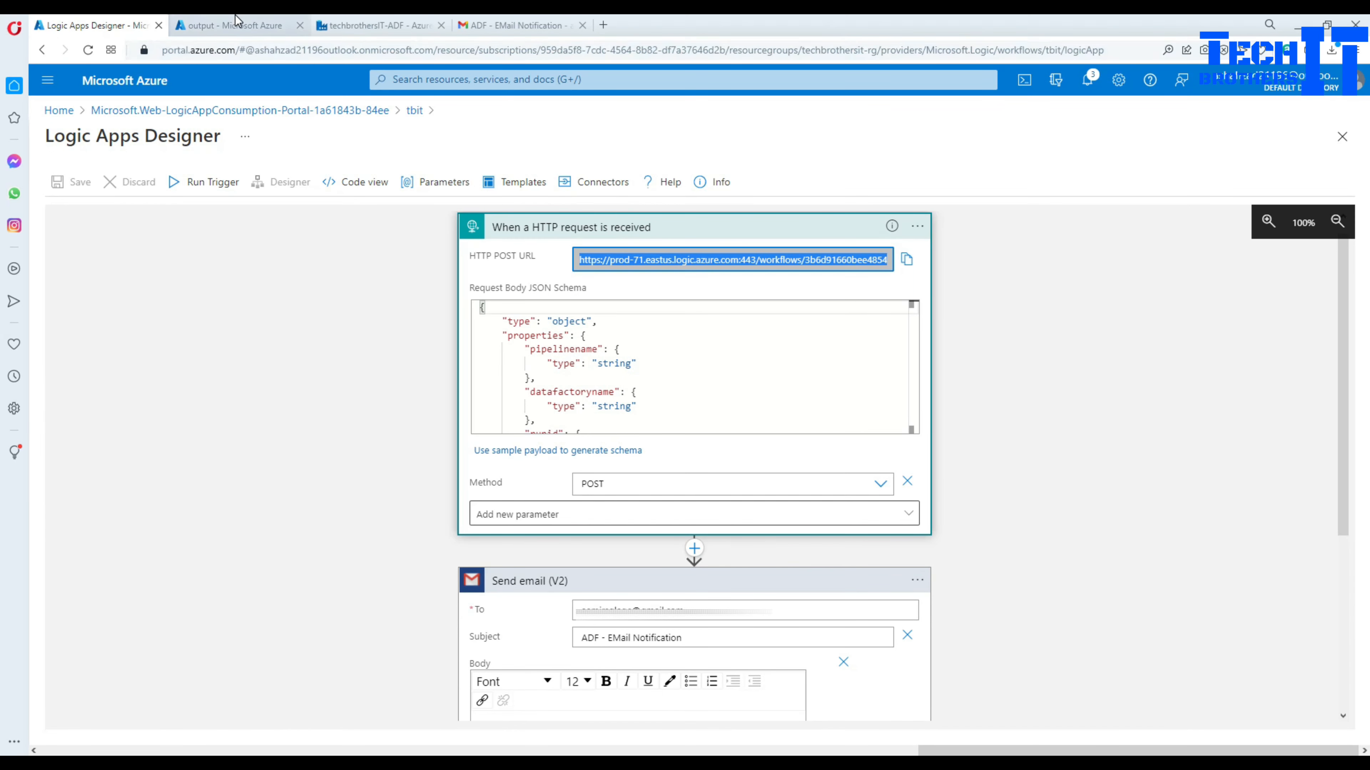
click(231, 26)
click(356, 26)
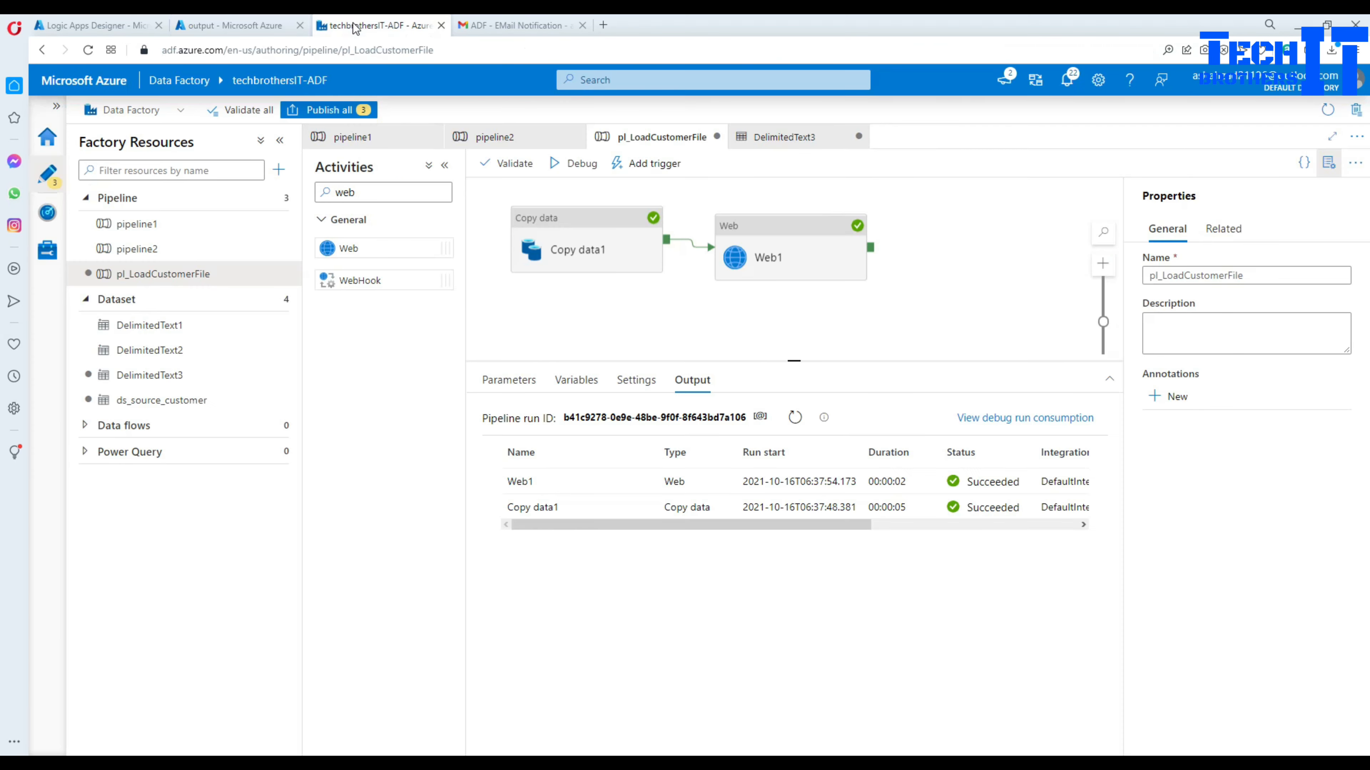
click(633, 246)
click(671, 330)
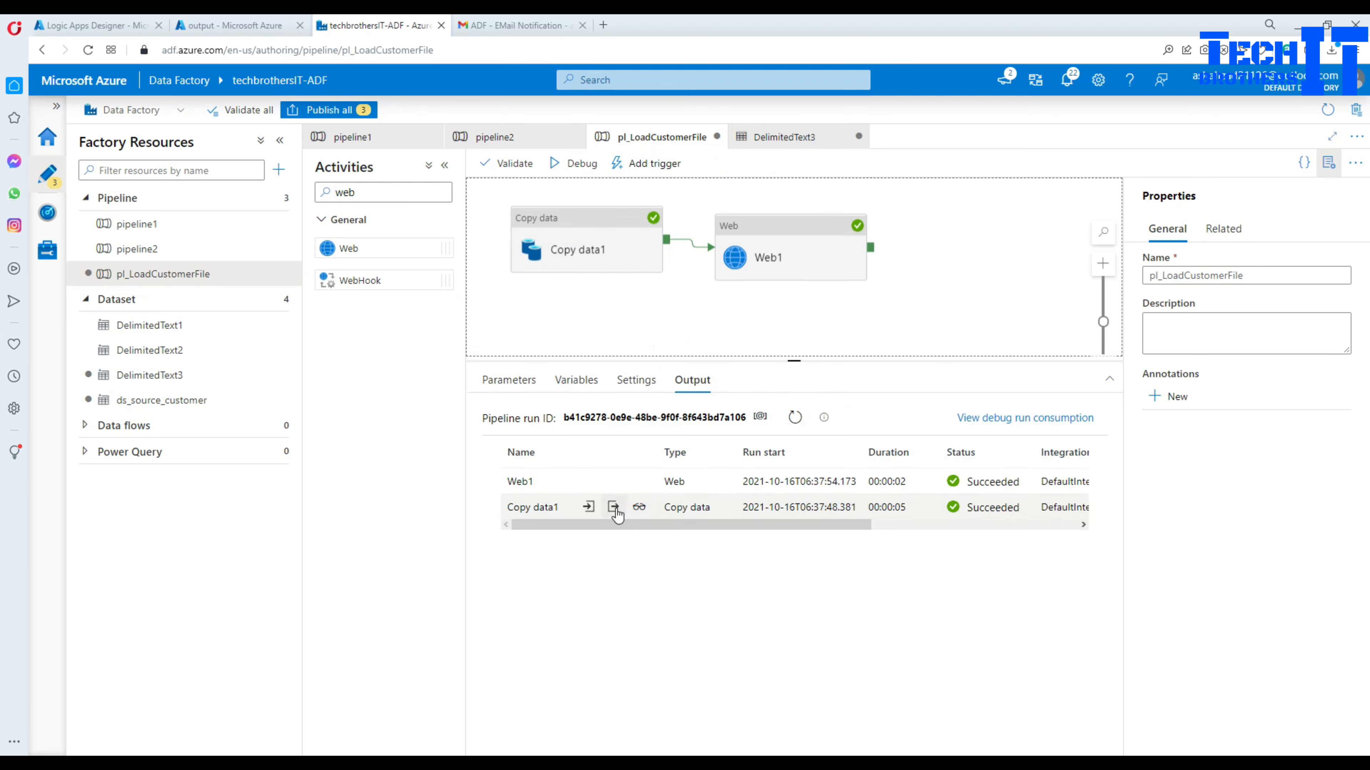
click(613, 507)
double_click(482, 339)
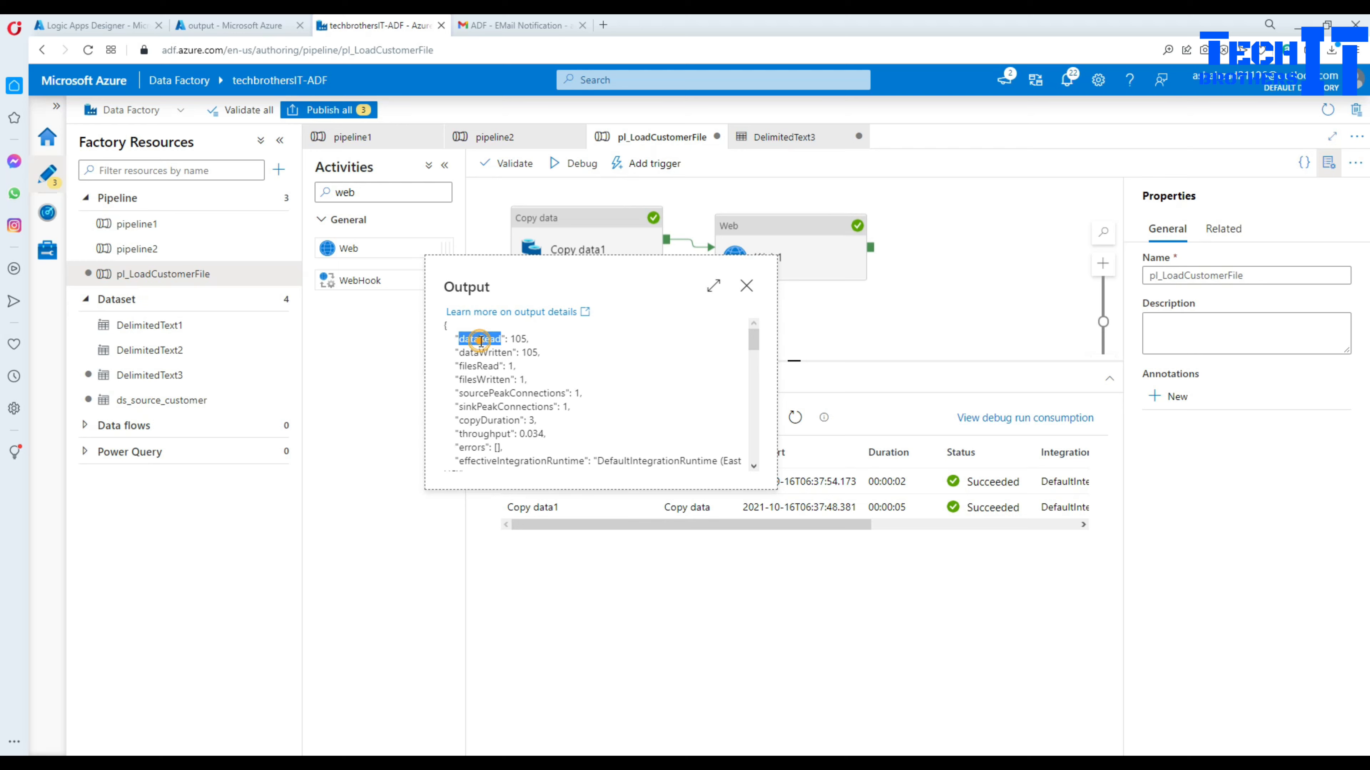
double_click(519, 338)
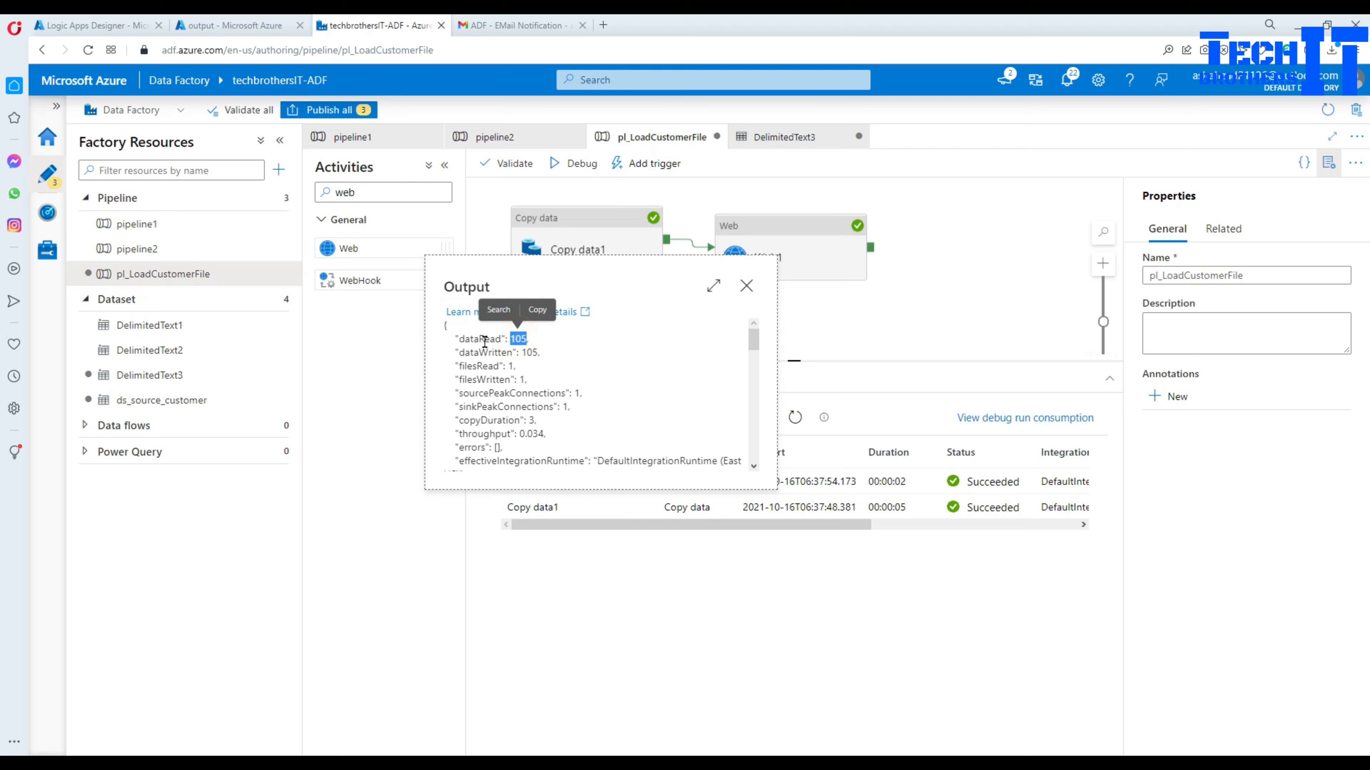
double_click(483, 341)
click(489, 351)
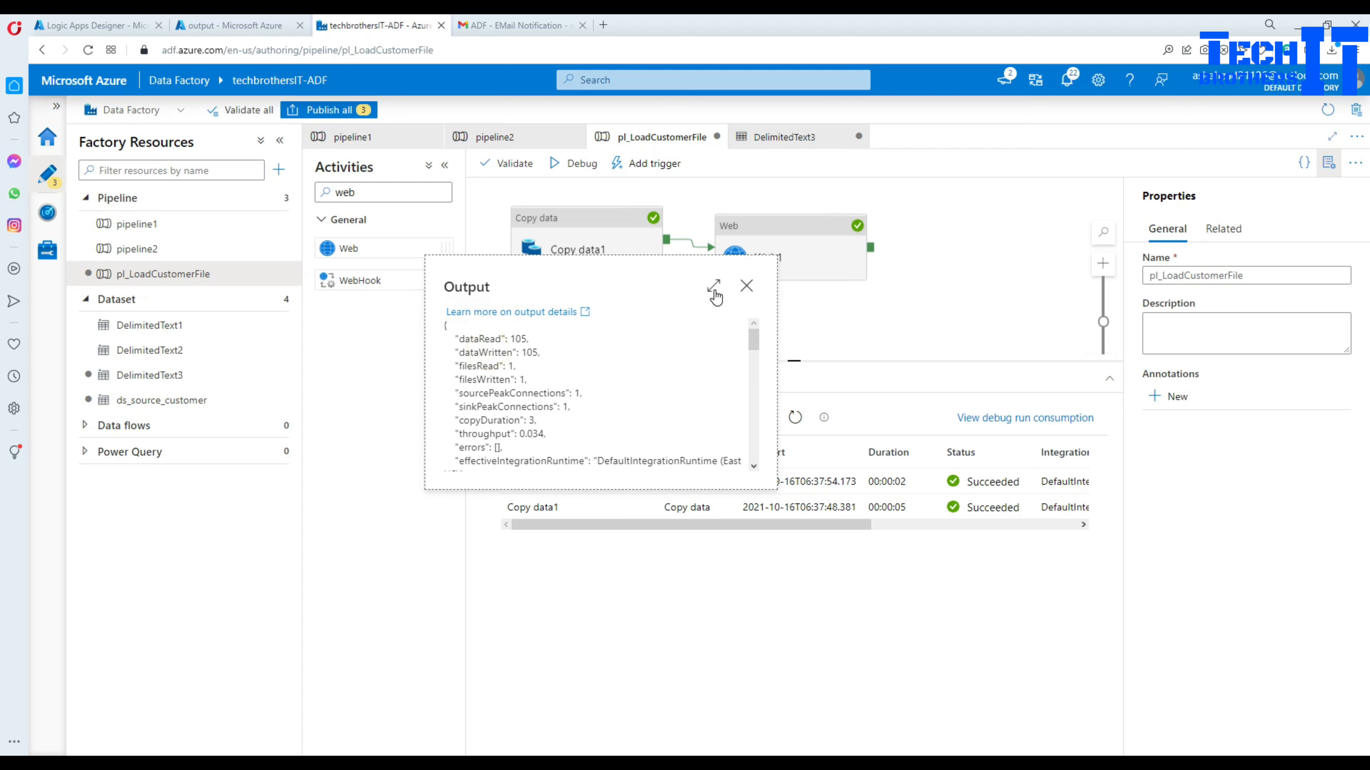
click(746, 286)
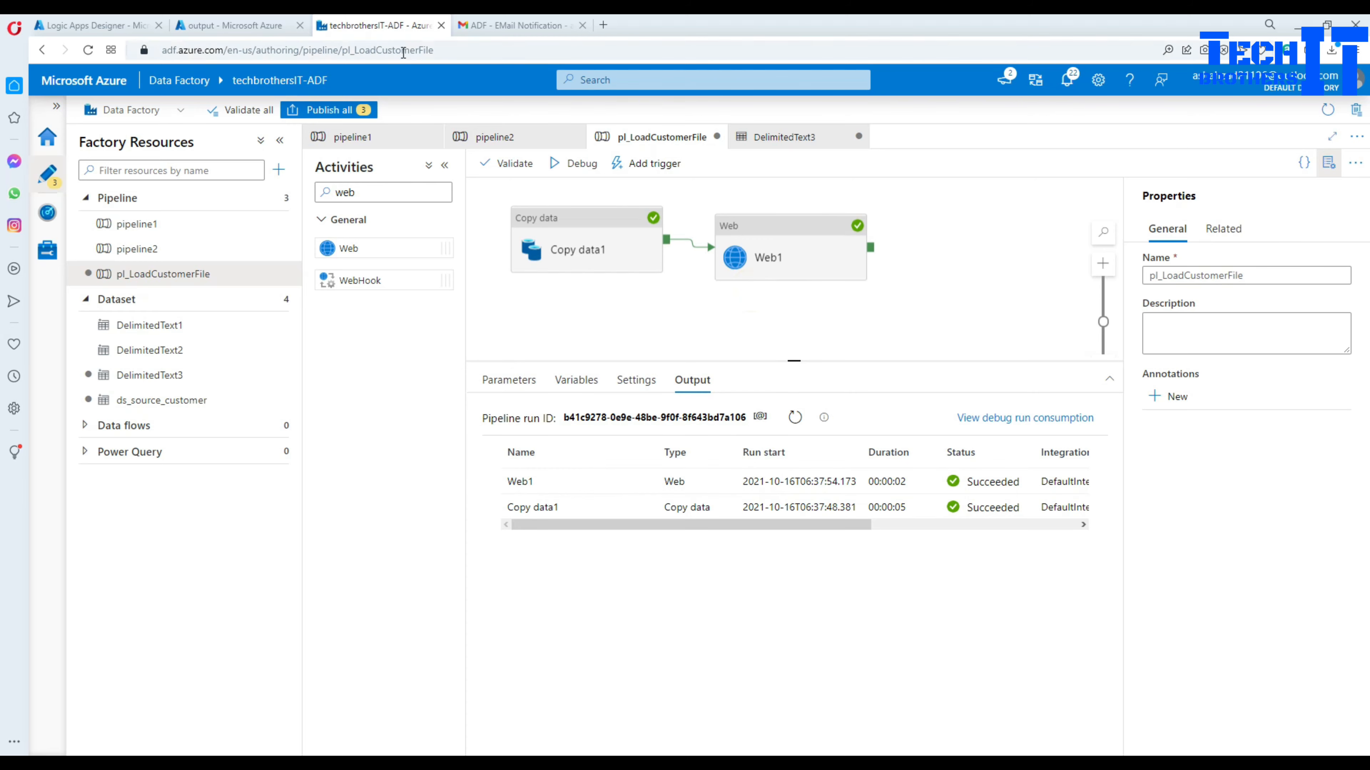
Step: In the Logic App's HTTP request body JSON schema, rename the Rowread property to Dataread and save the logic app
click(95, 25)
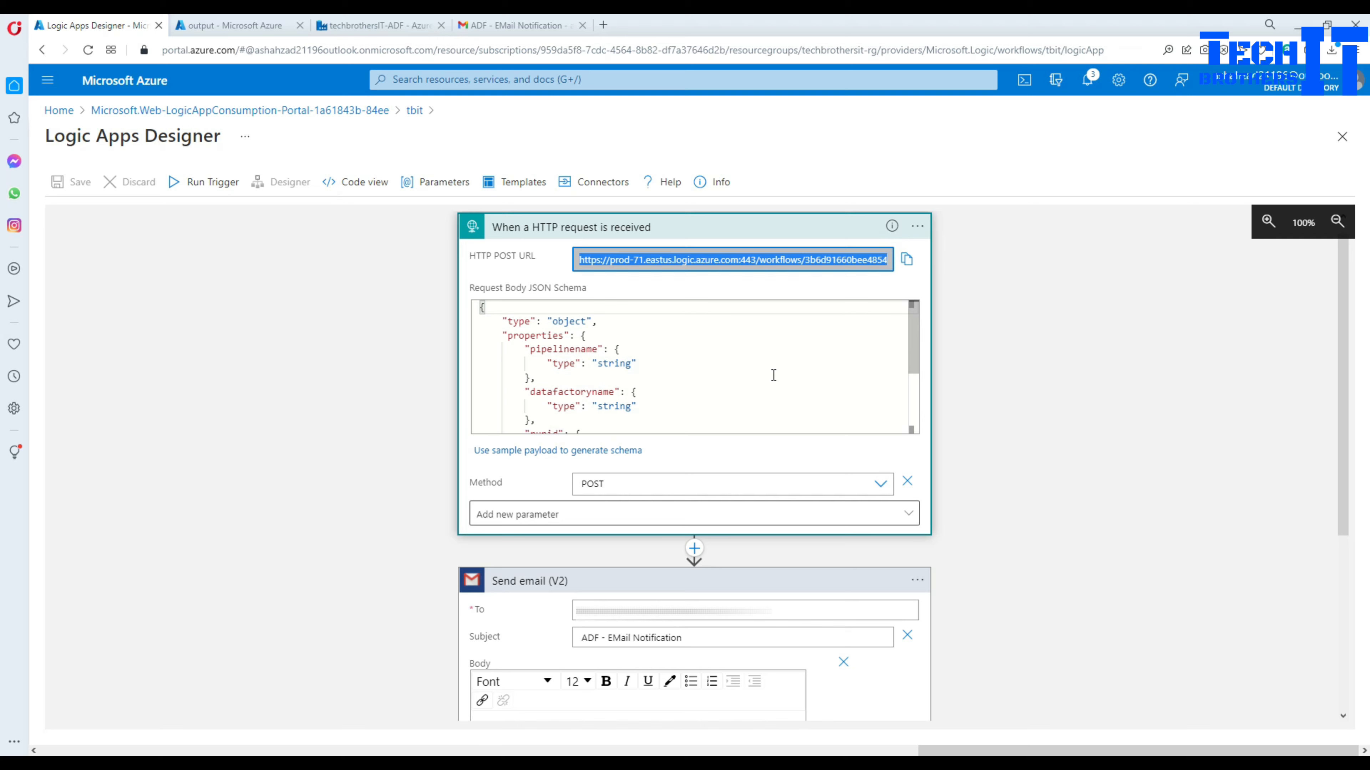
scroll(773, 375, down, 3)
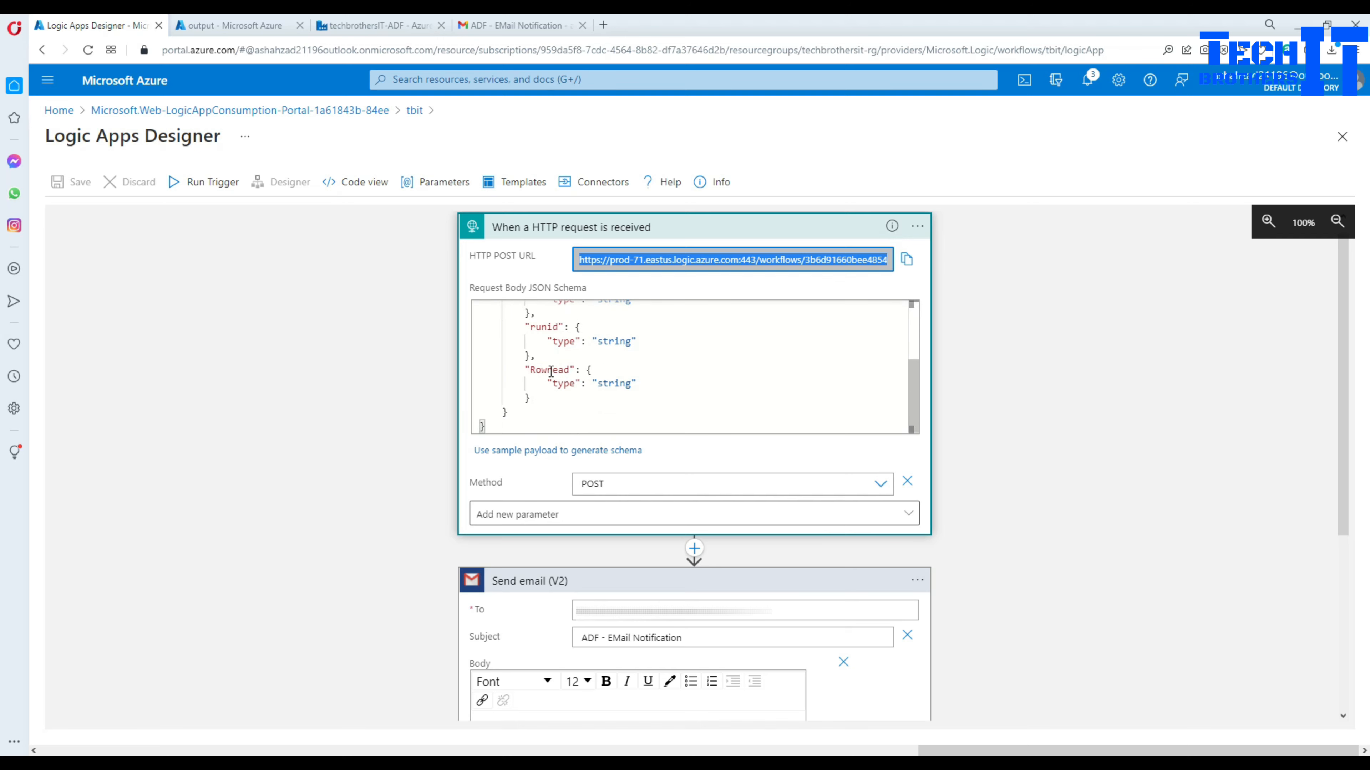
drag(547, 371, 532, 370)
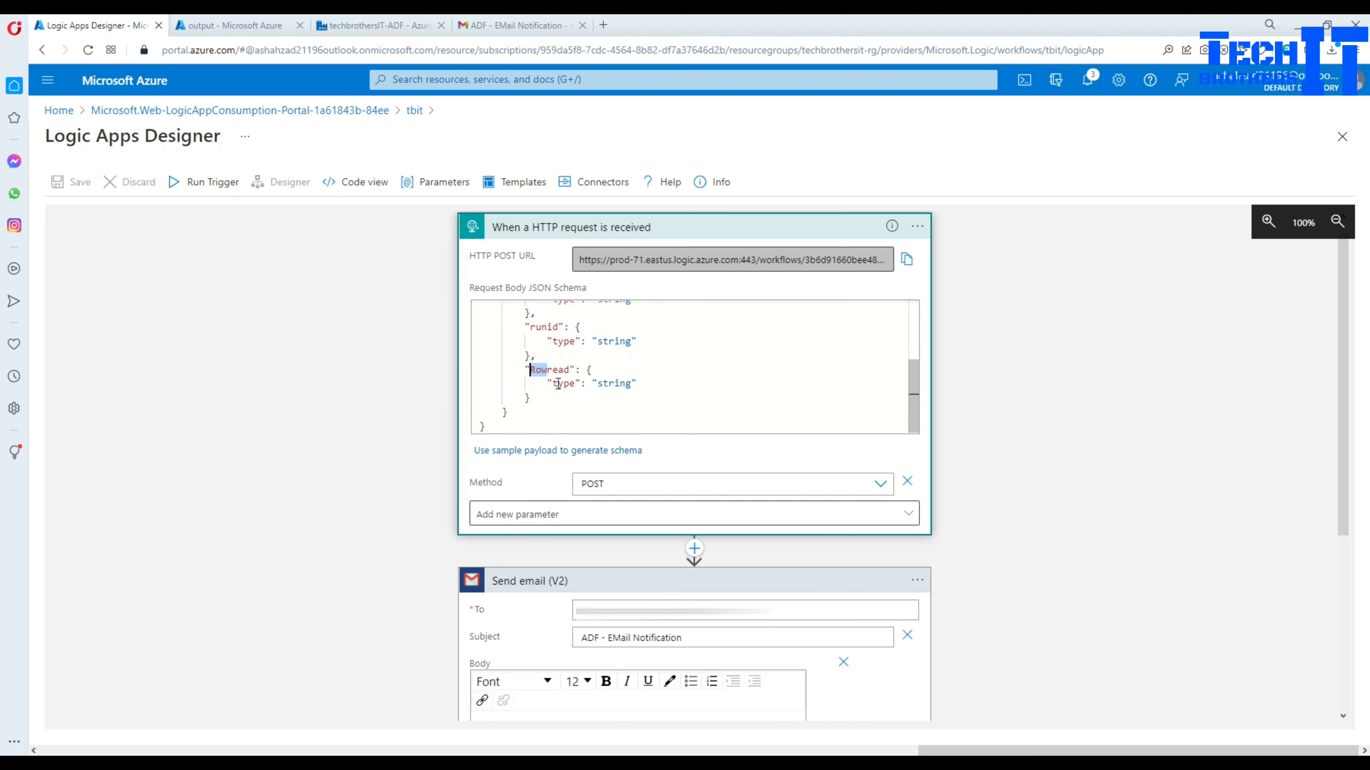
text(Data)
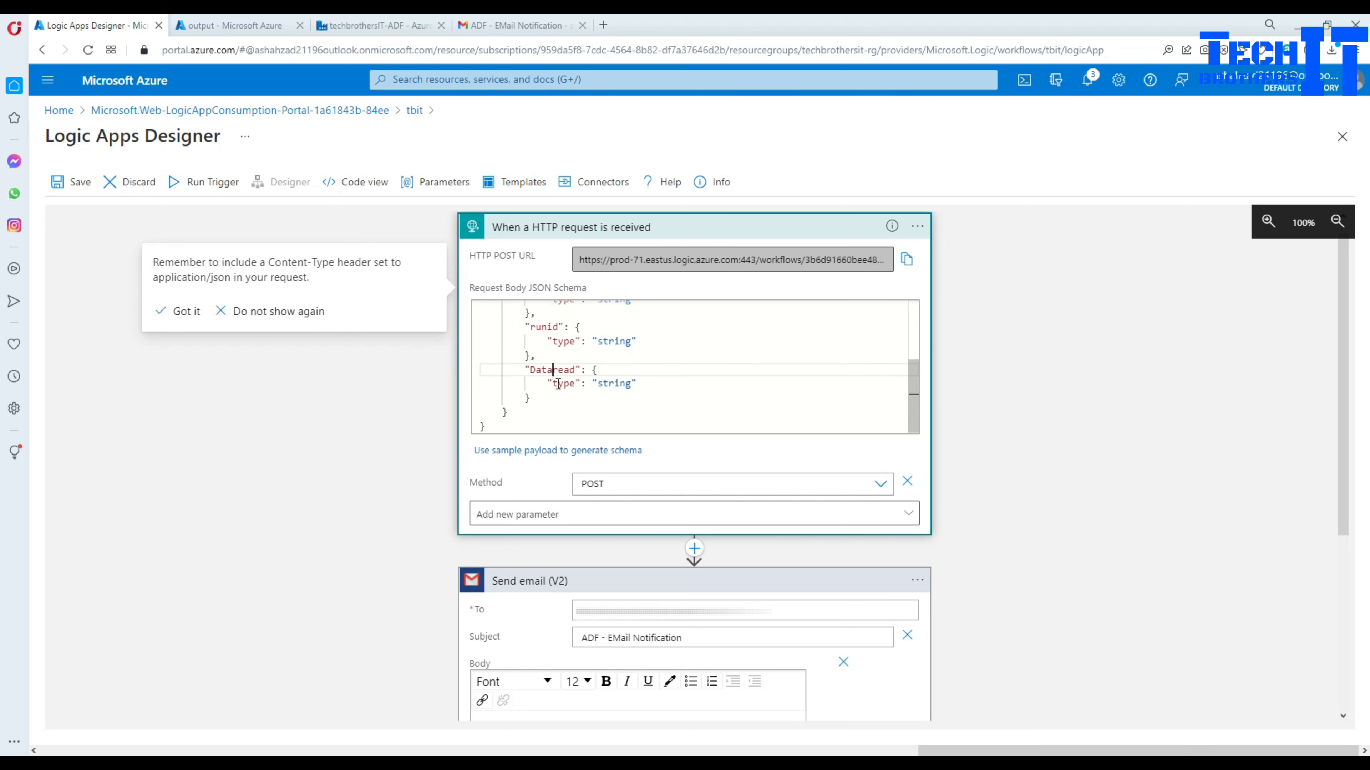
click(385, 416)
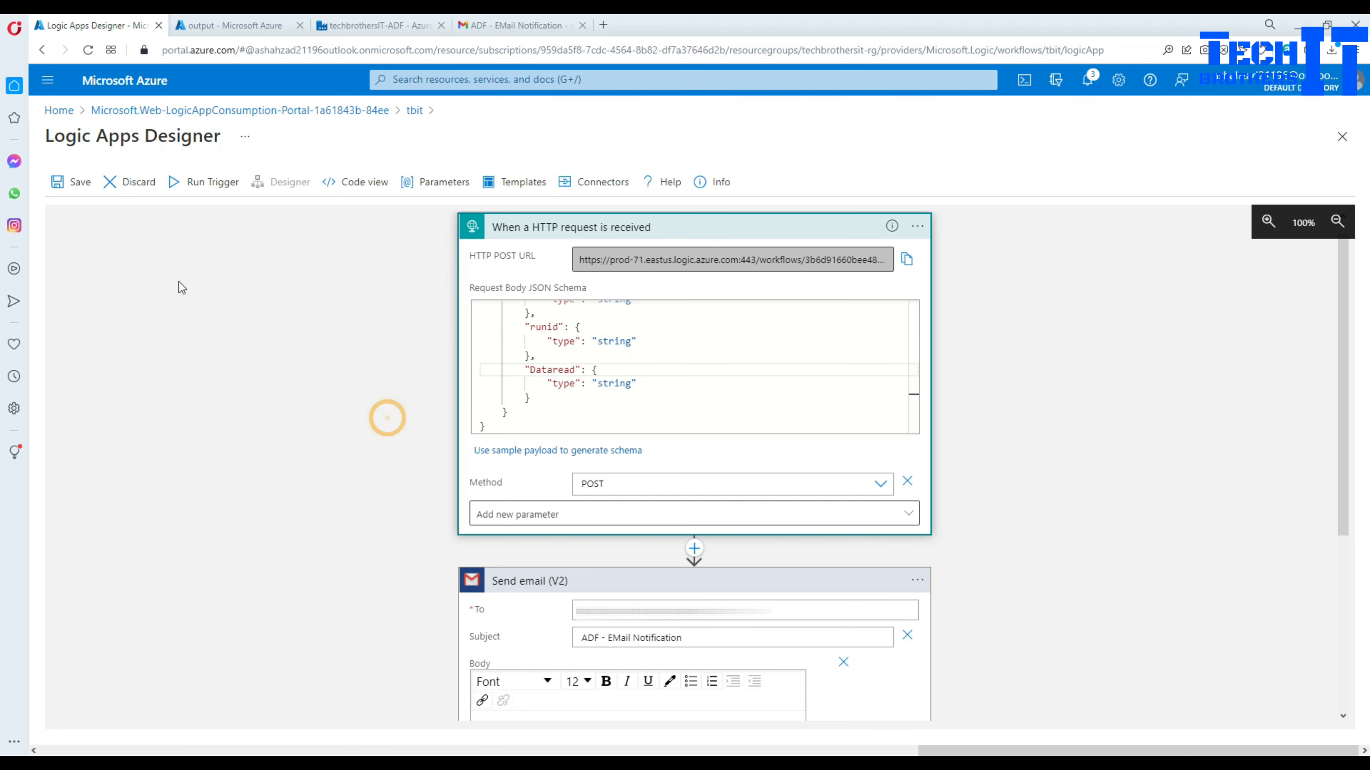
click(59, 183)
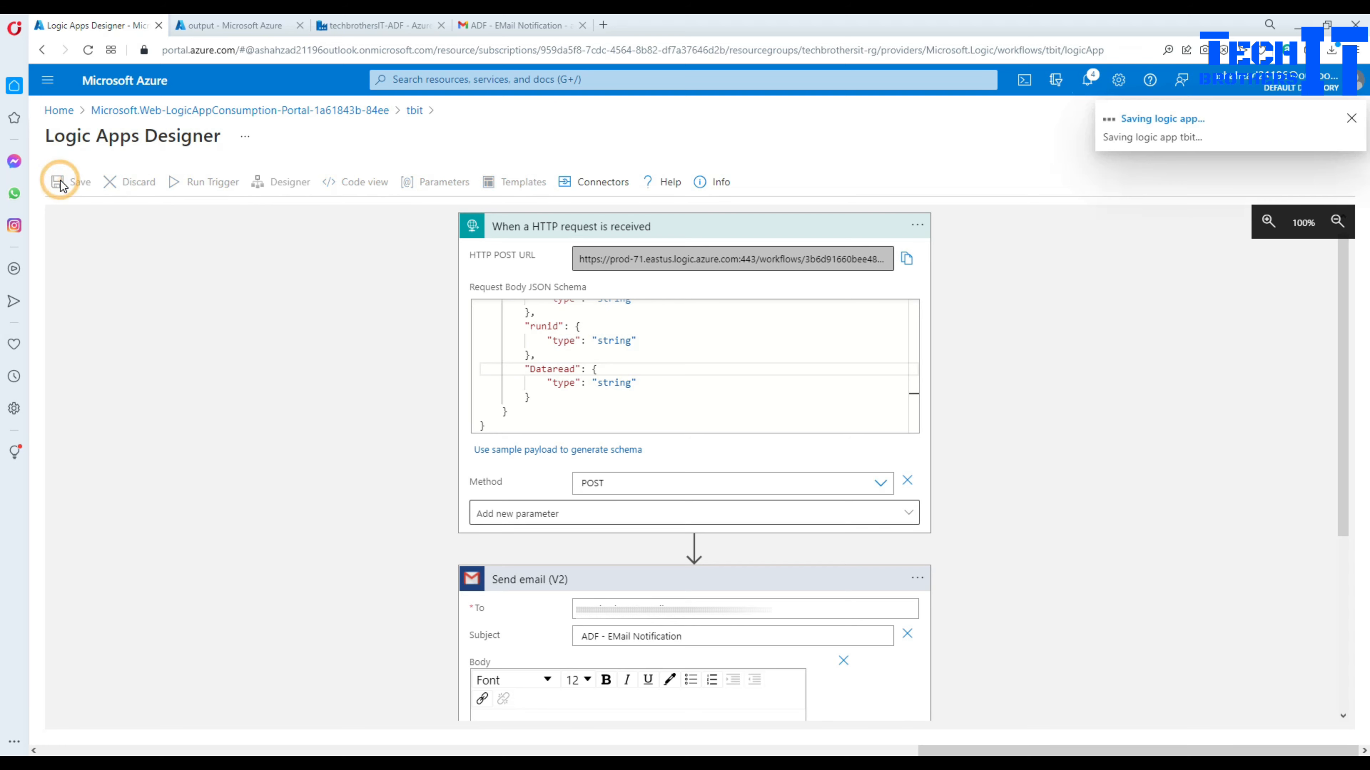
Step: Correct the capitalization of the Dataread schema property to DataRead and save the logic app again
click(559, 370)
key(BackSpace)
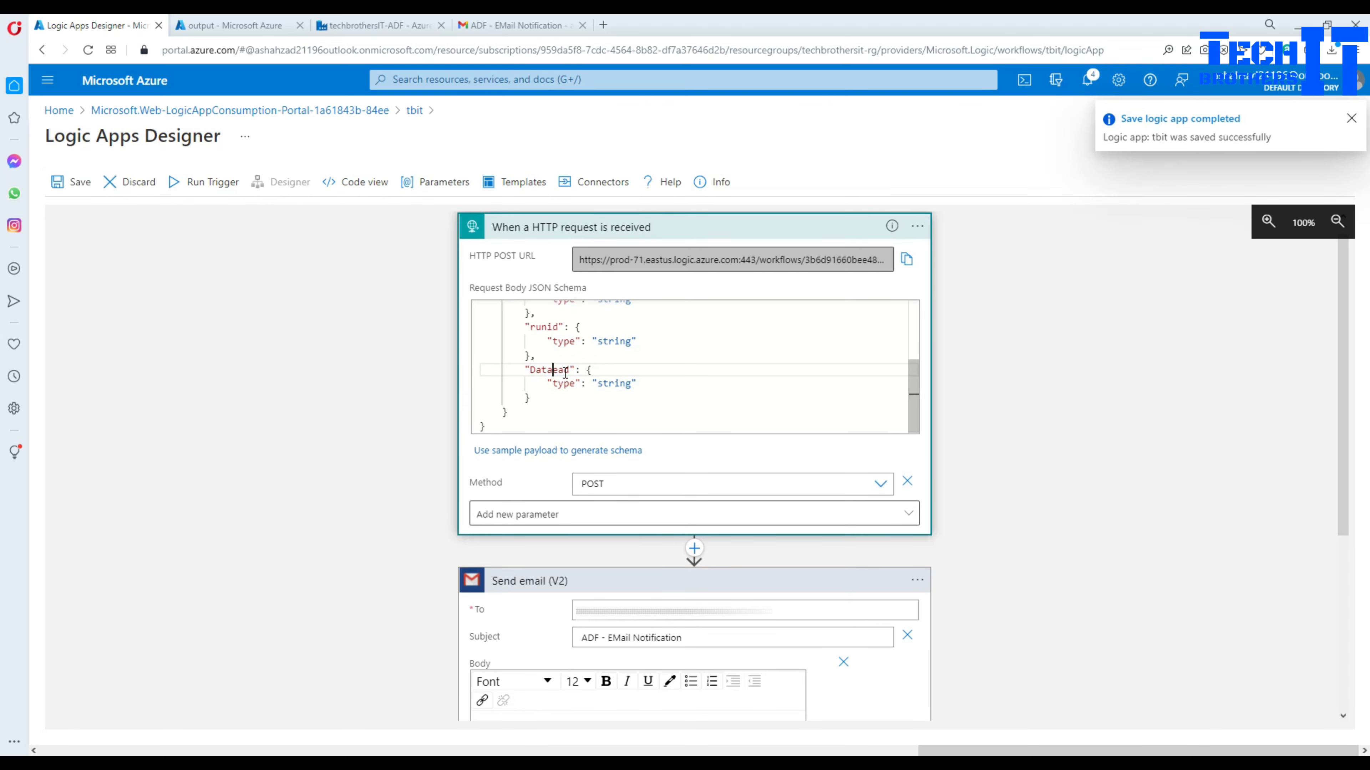
text(R)
click(335, 405)
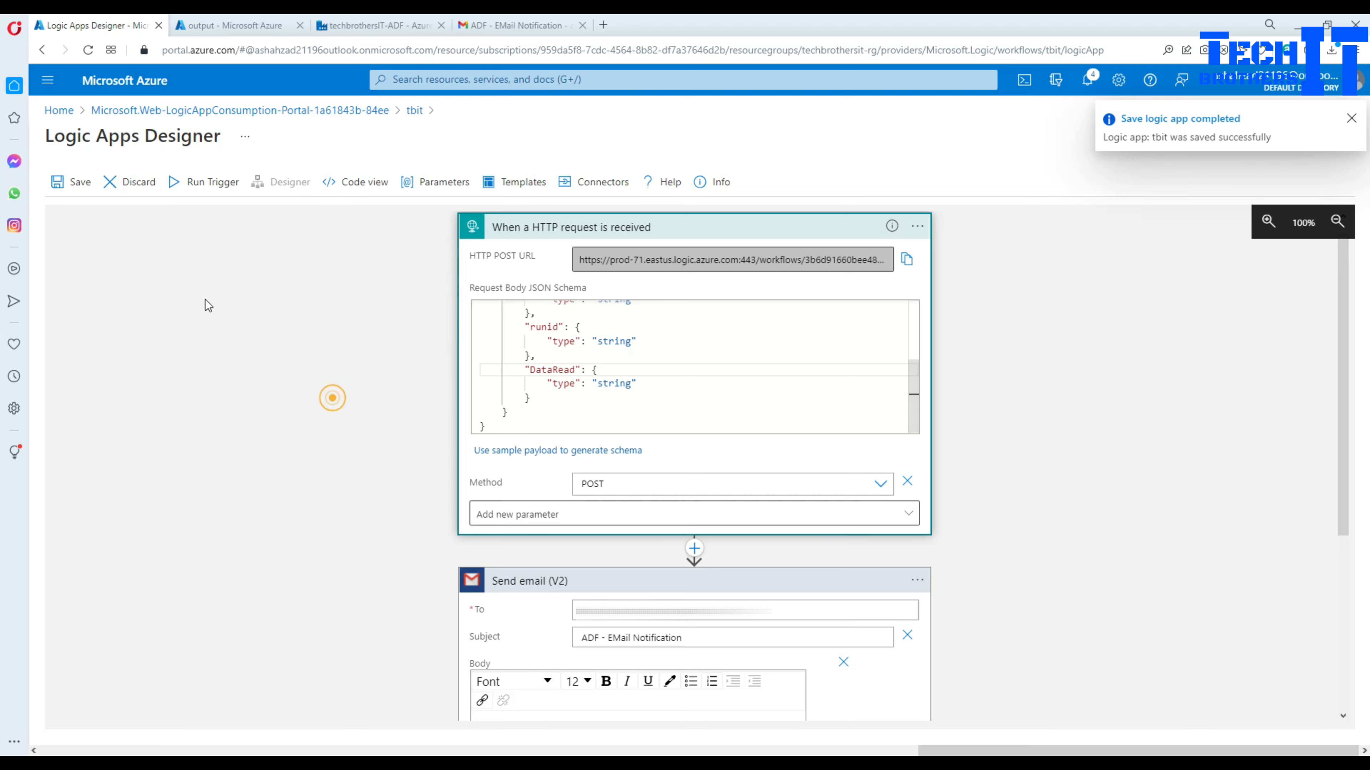
click(67, 186)
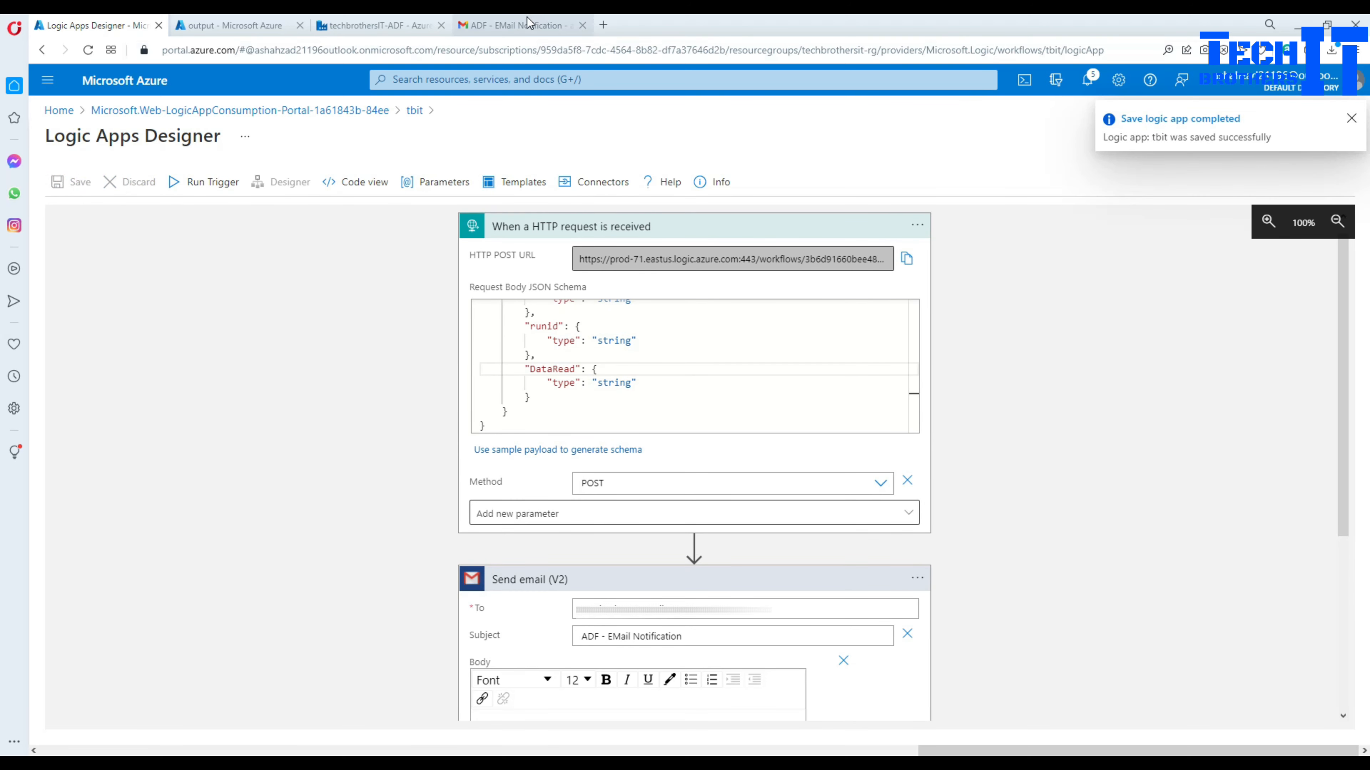
Step: Debug pl_LoadCustomerFile again in Data Factory, and check the RowsRead line of the newly received notification email in Gmail
click(415, 25)
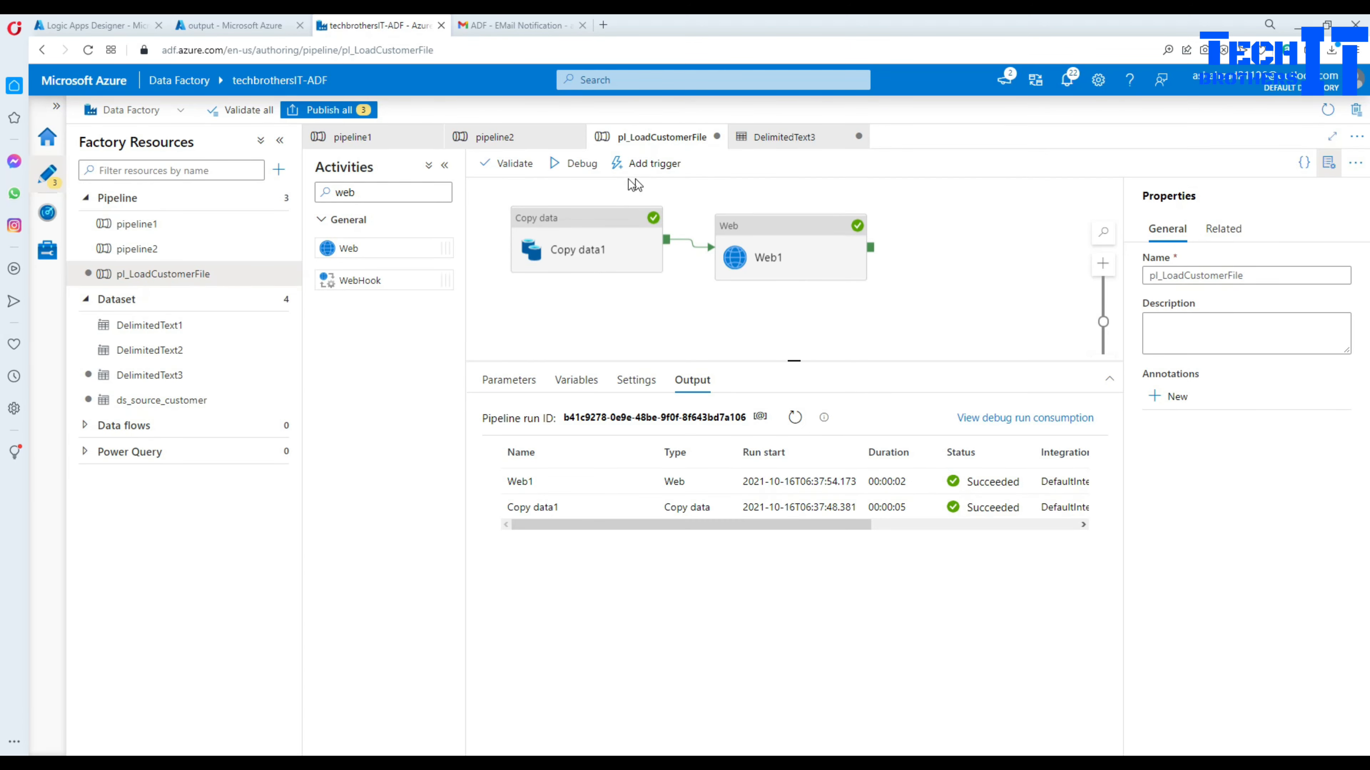
click(580, 171)
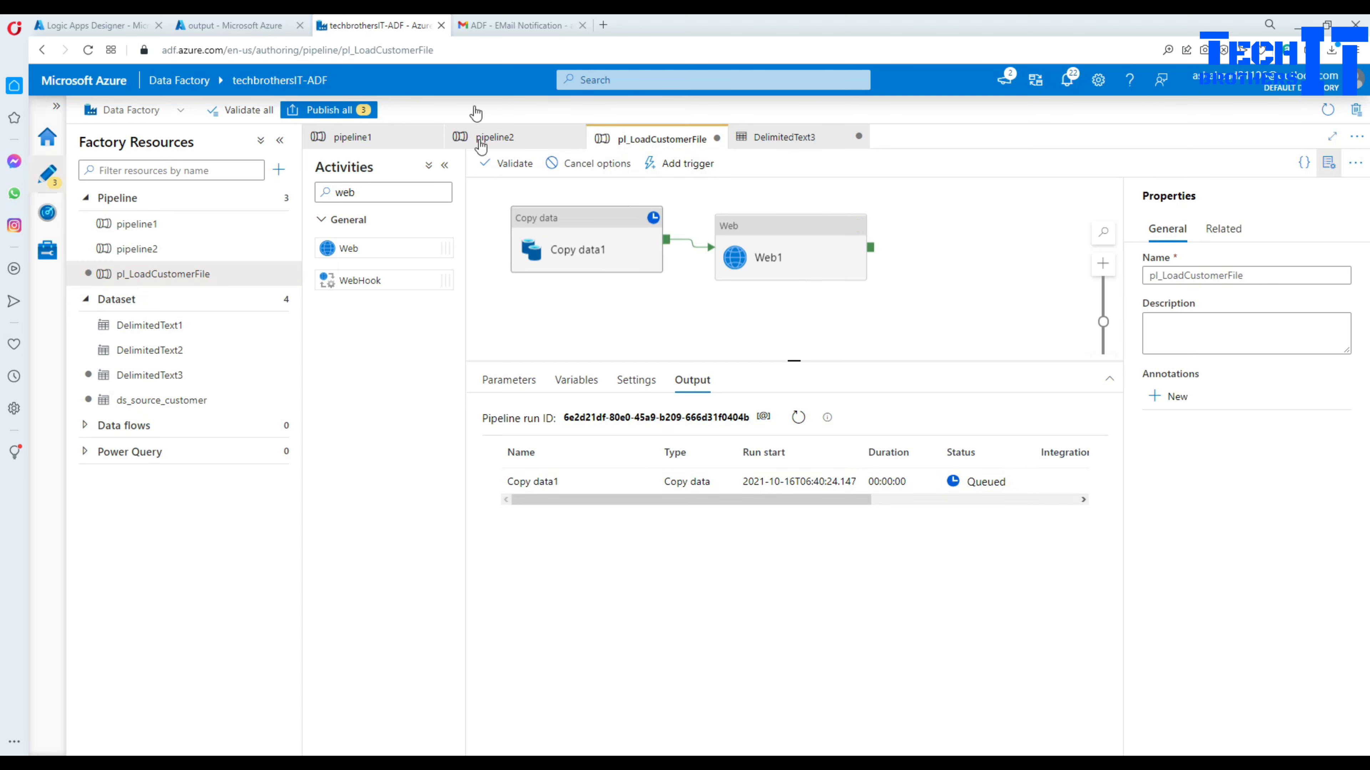
click(494, 25)
click(135, 172)
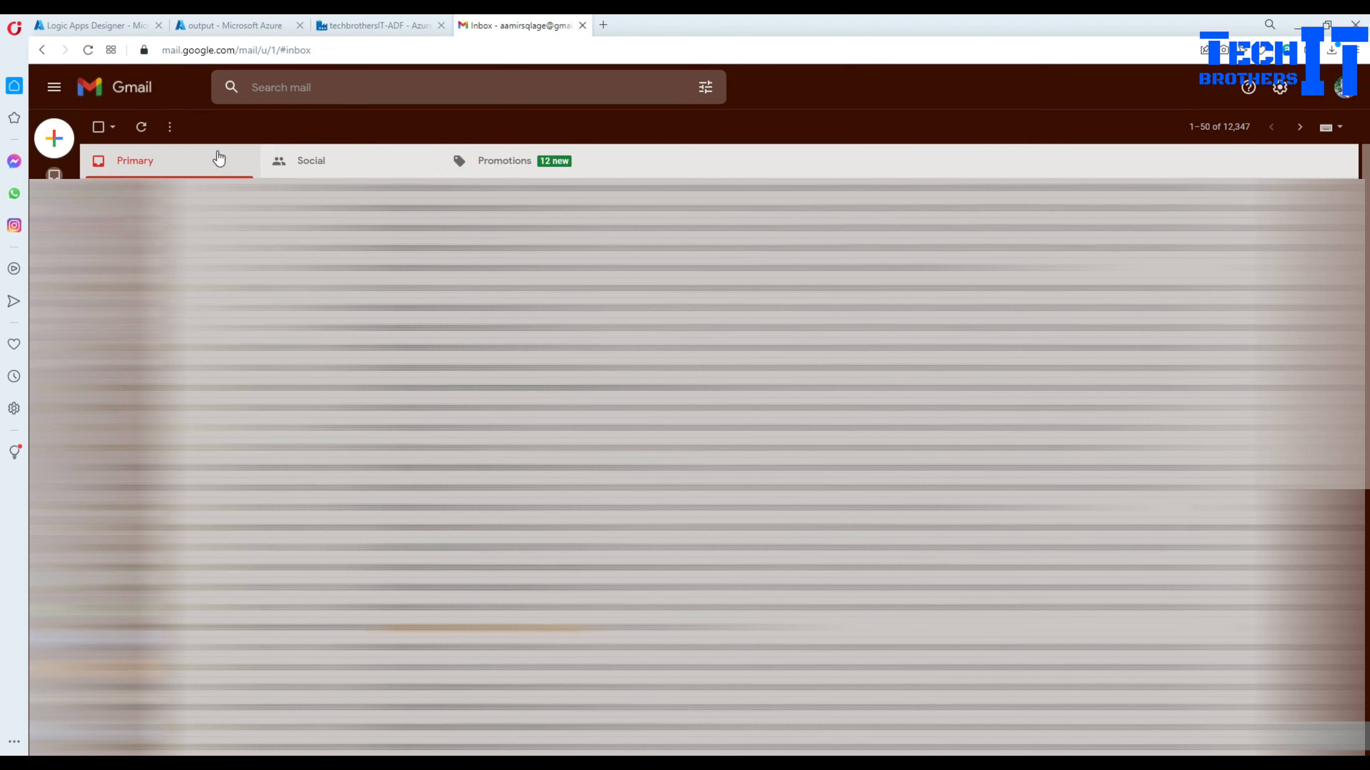
click(141, 126)
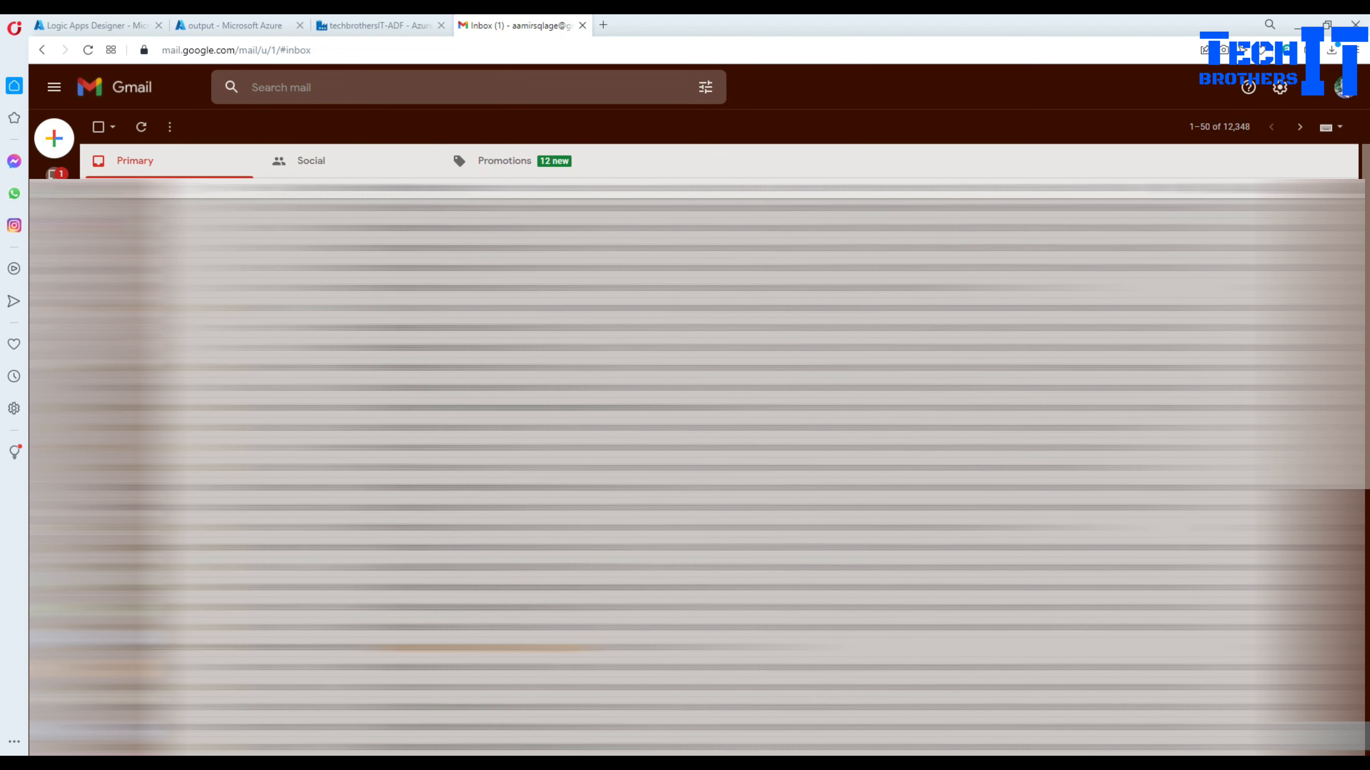
click(358, 188)
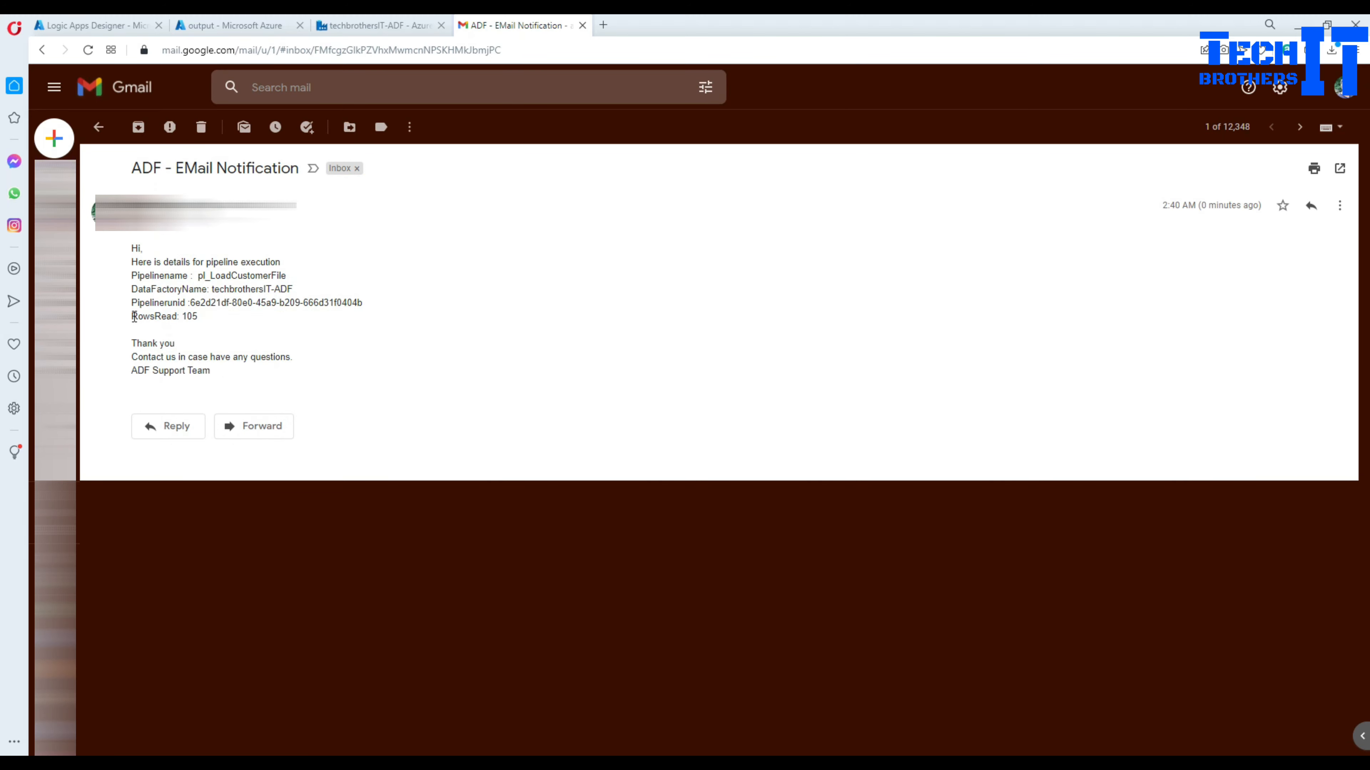
double_click(155, 317)
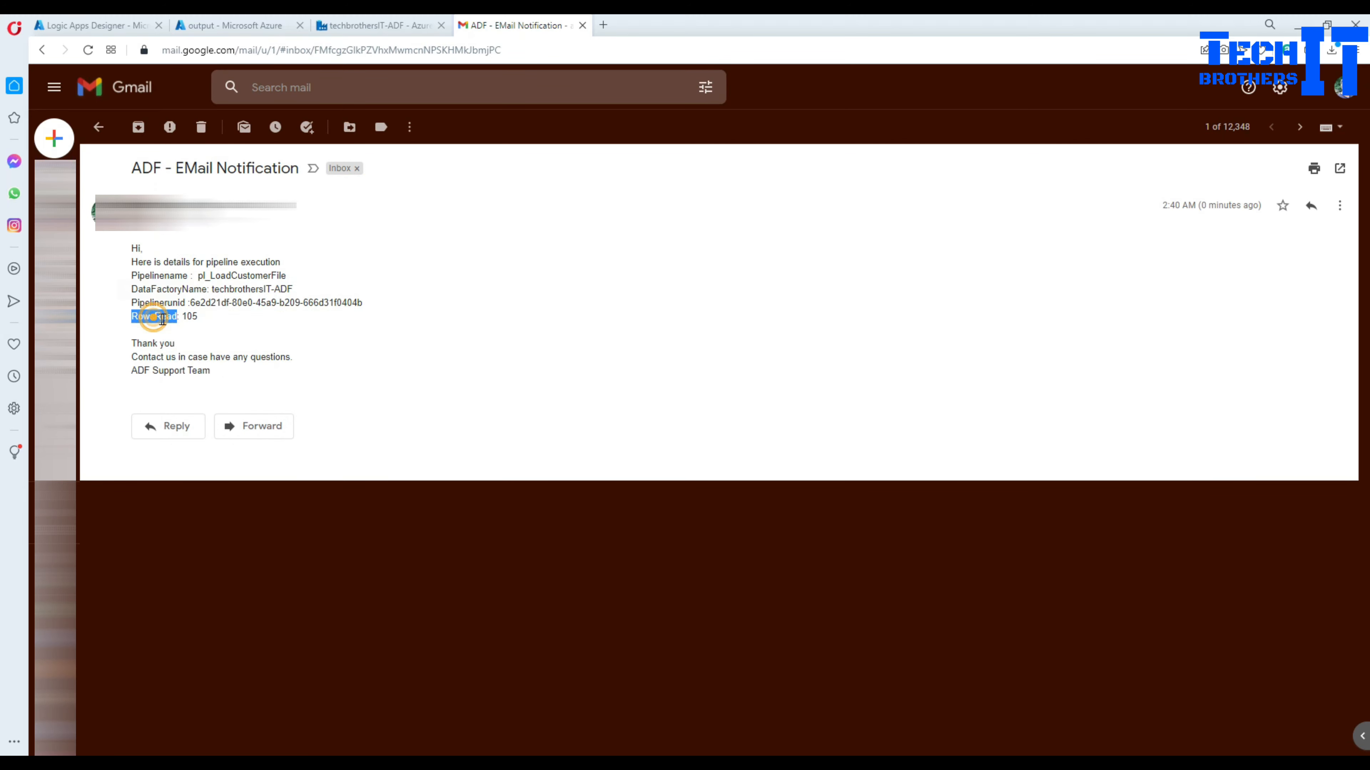
Step: In the Logic App's Send email (V2) body, replace the RowsRead label with "DataRead:" and save the logic app
double_click(192, 318)
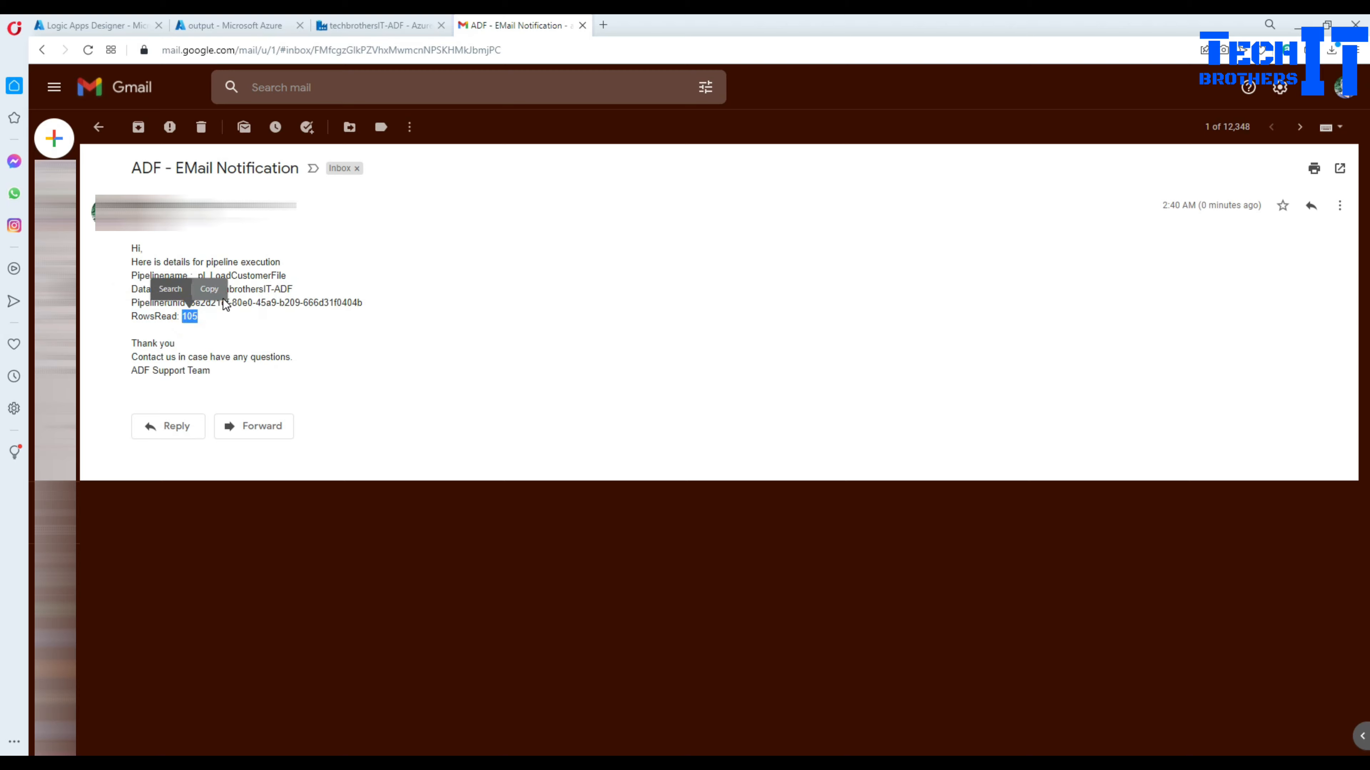
click(91, 25)
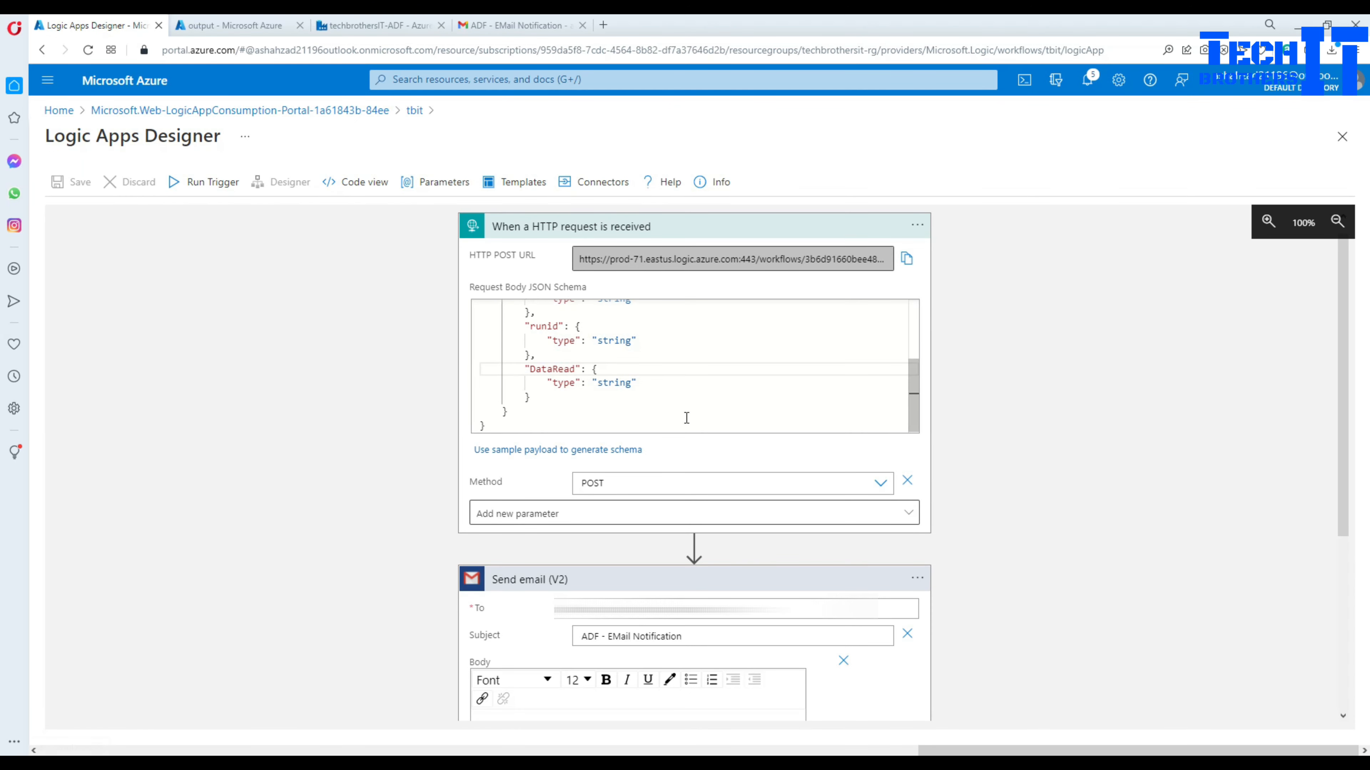
scroll(526, 542, down, 5)
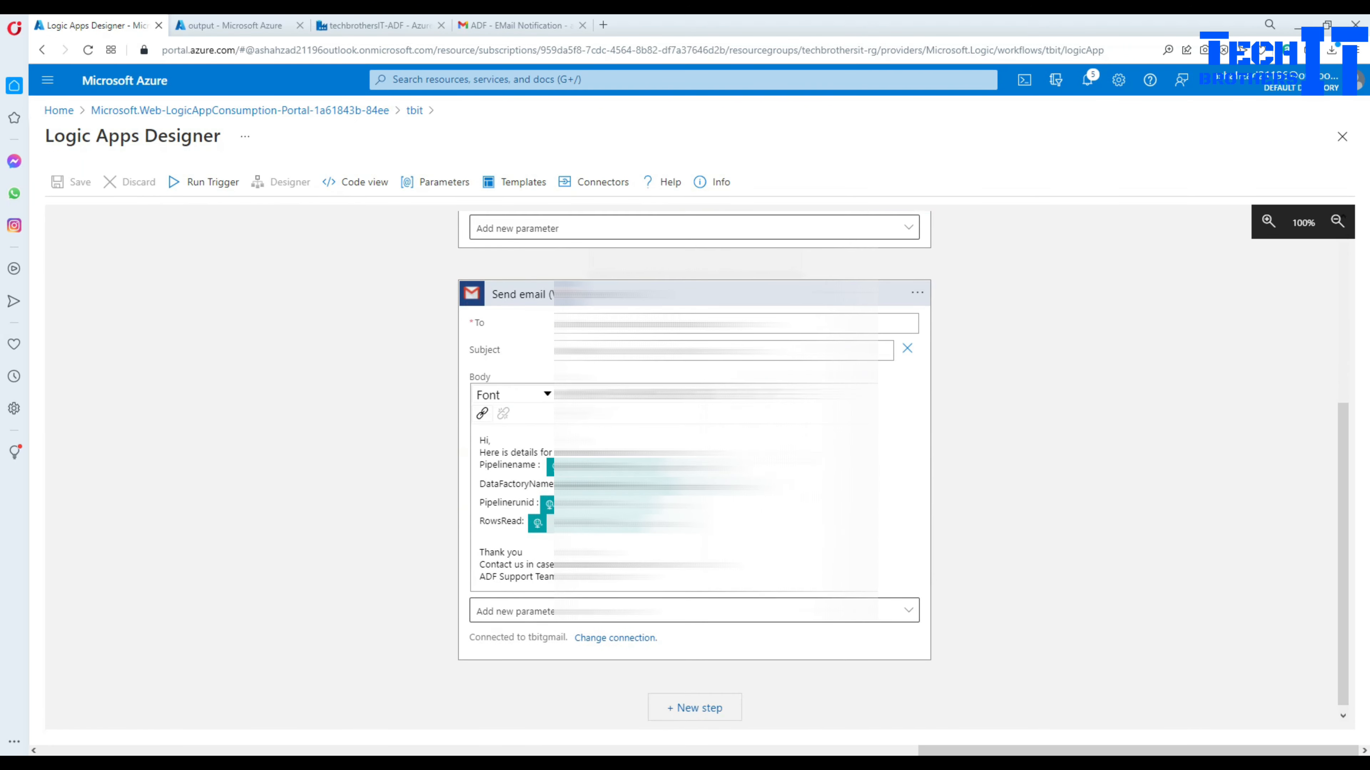
double_click(498, 524)
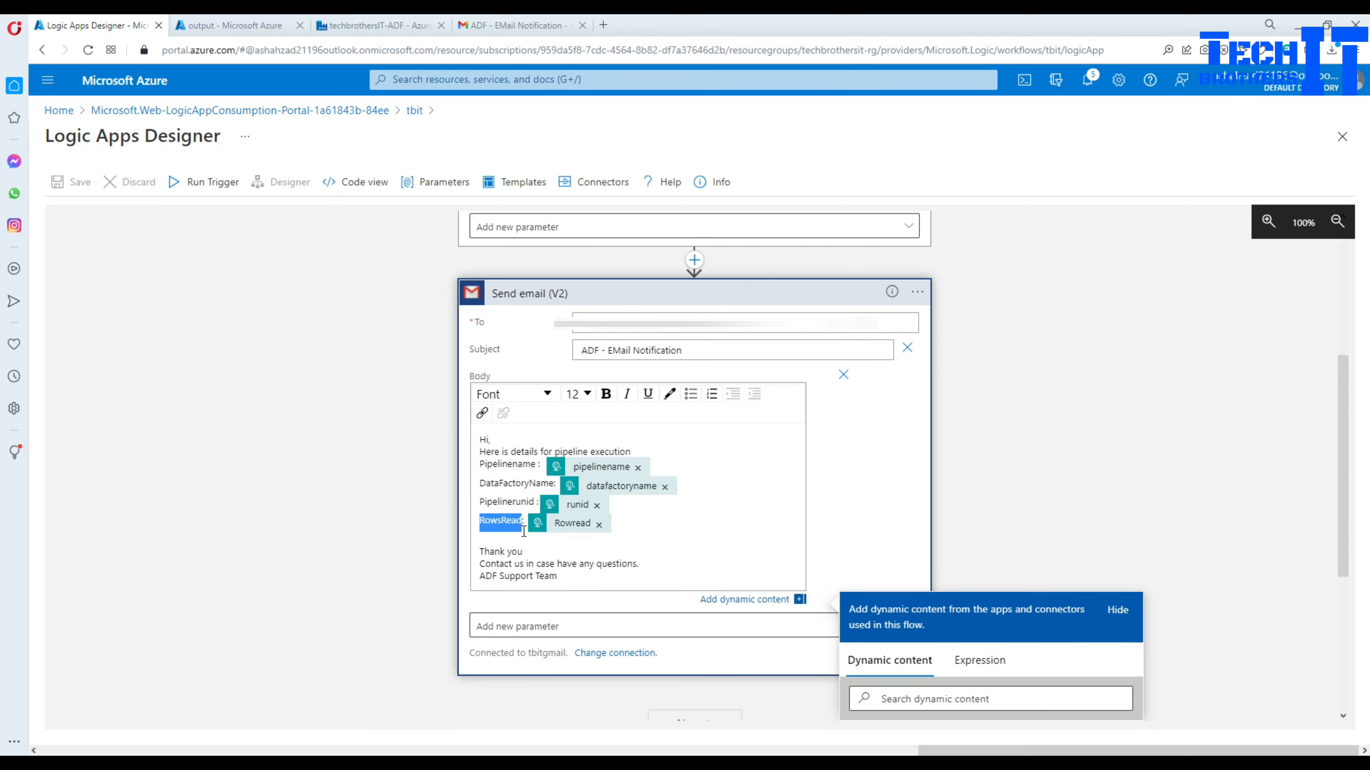
text(DataRead)
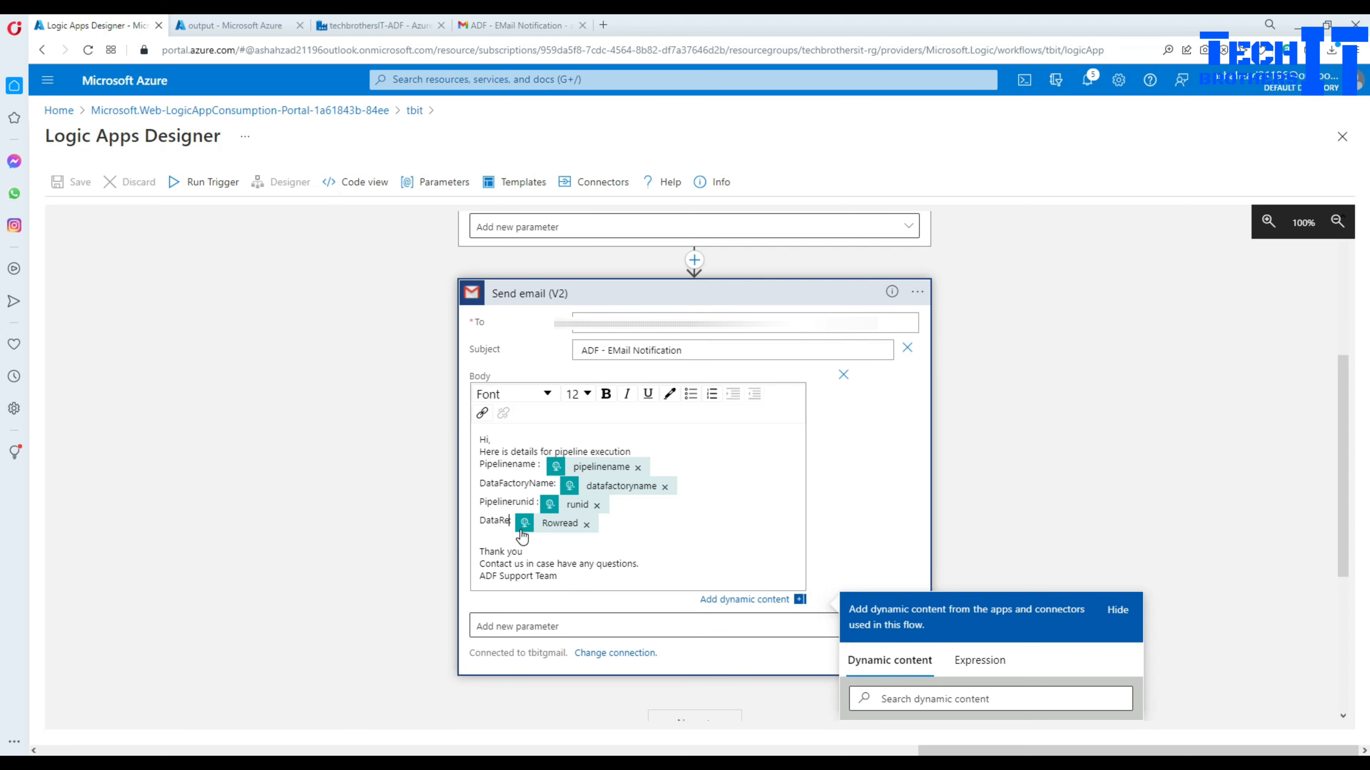
text(:)
click(138, 238)
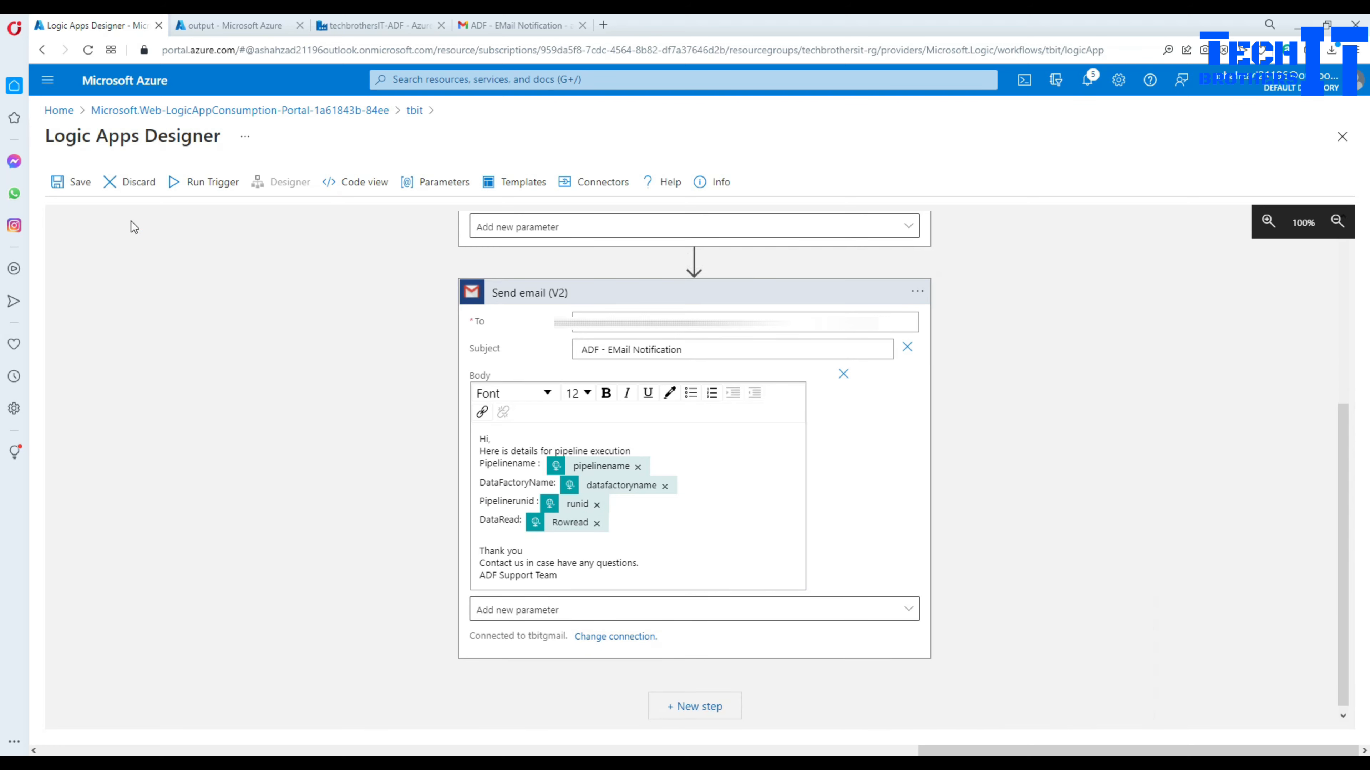
click(70, 182)
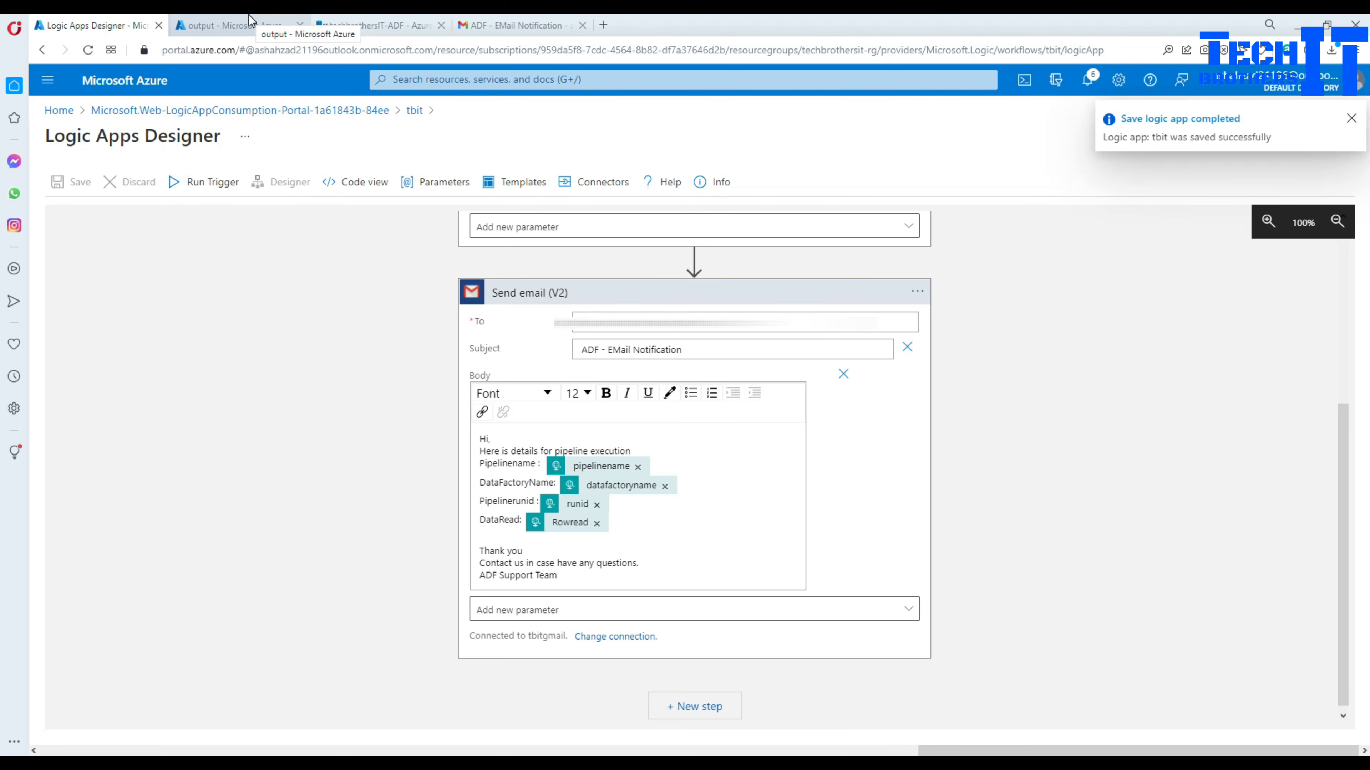
Step: In Data Factory, line up the Copy data1 and Web1 activities side by side on the pl_LoadCustomerFile canvas
click(370, 25)
click(575, 227)
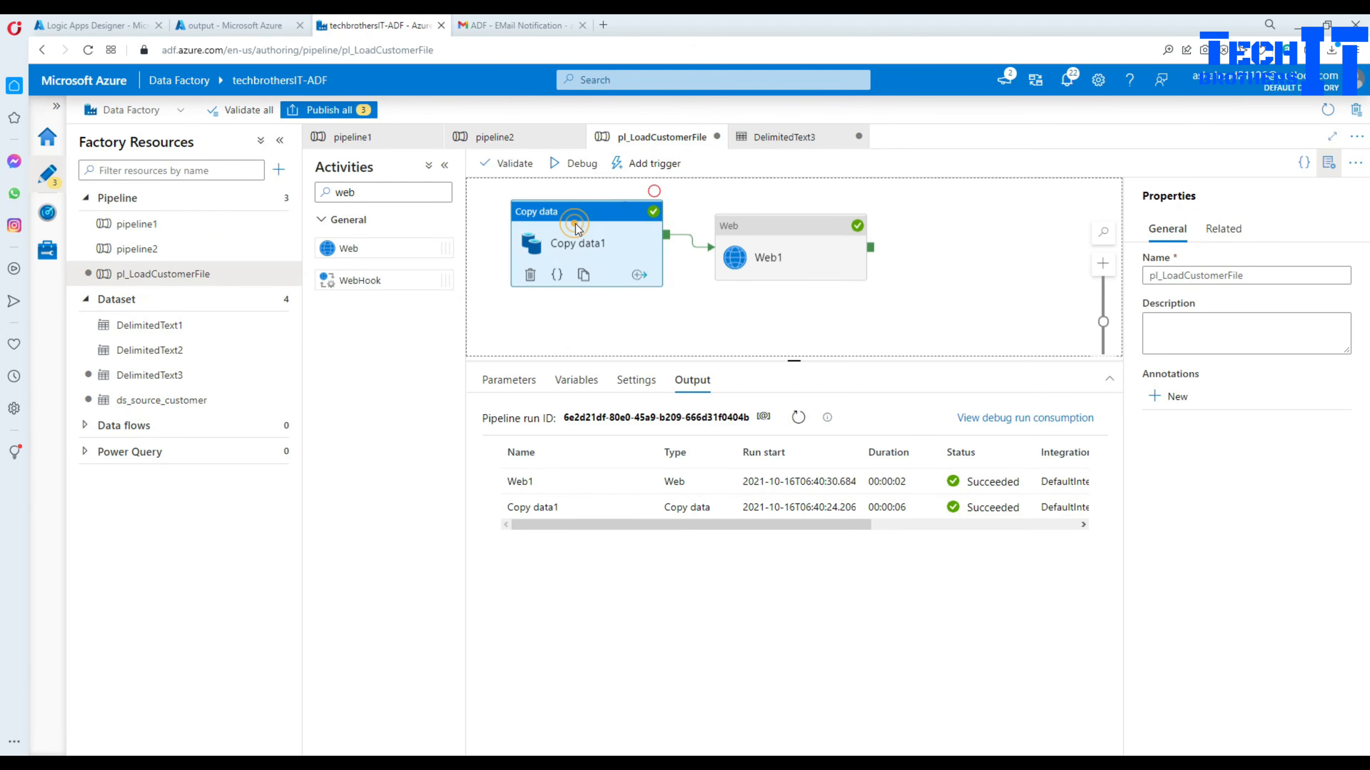
drag(605, 215, 595, 232)
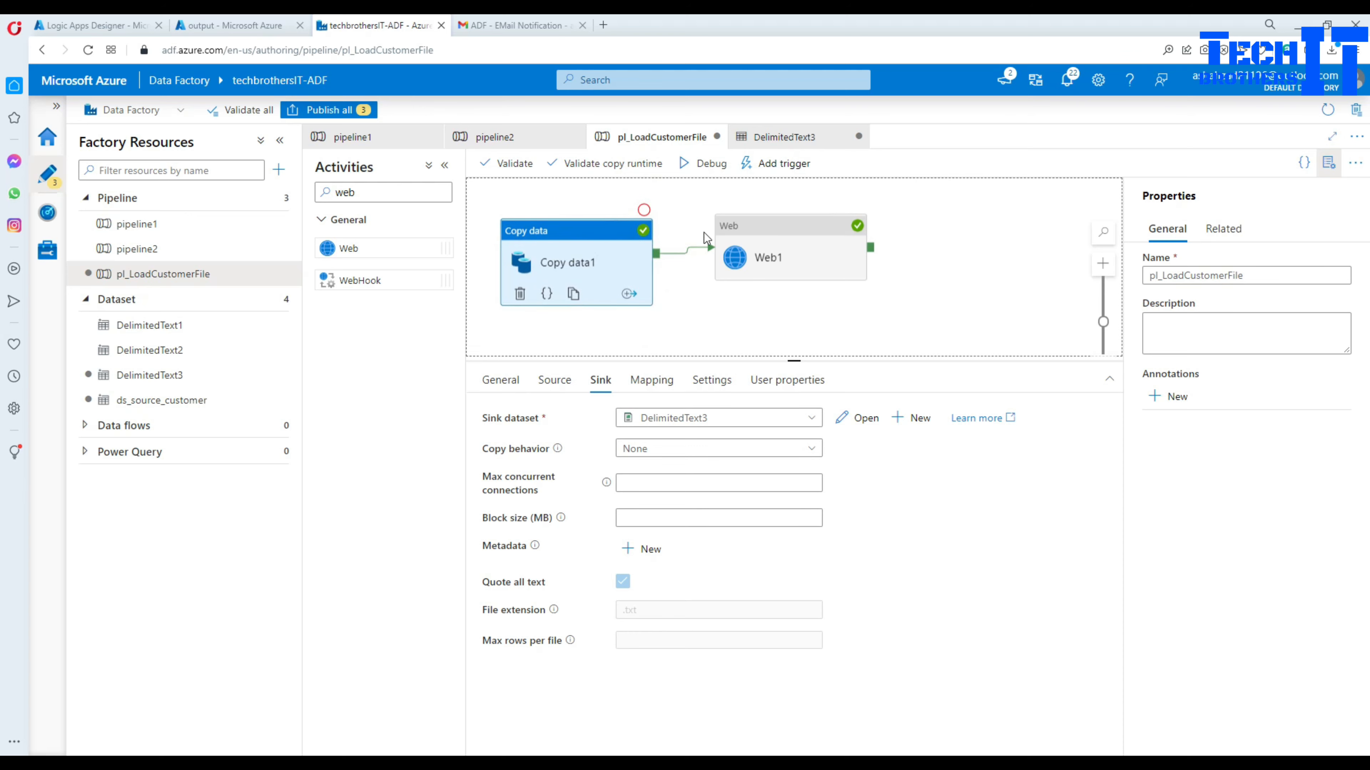
click(743, 227)
drag(744, 243, 742, 247)
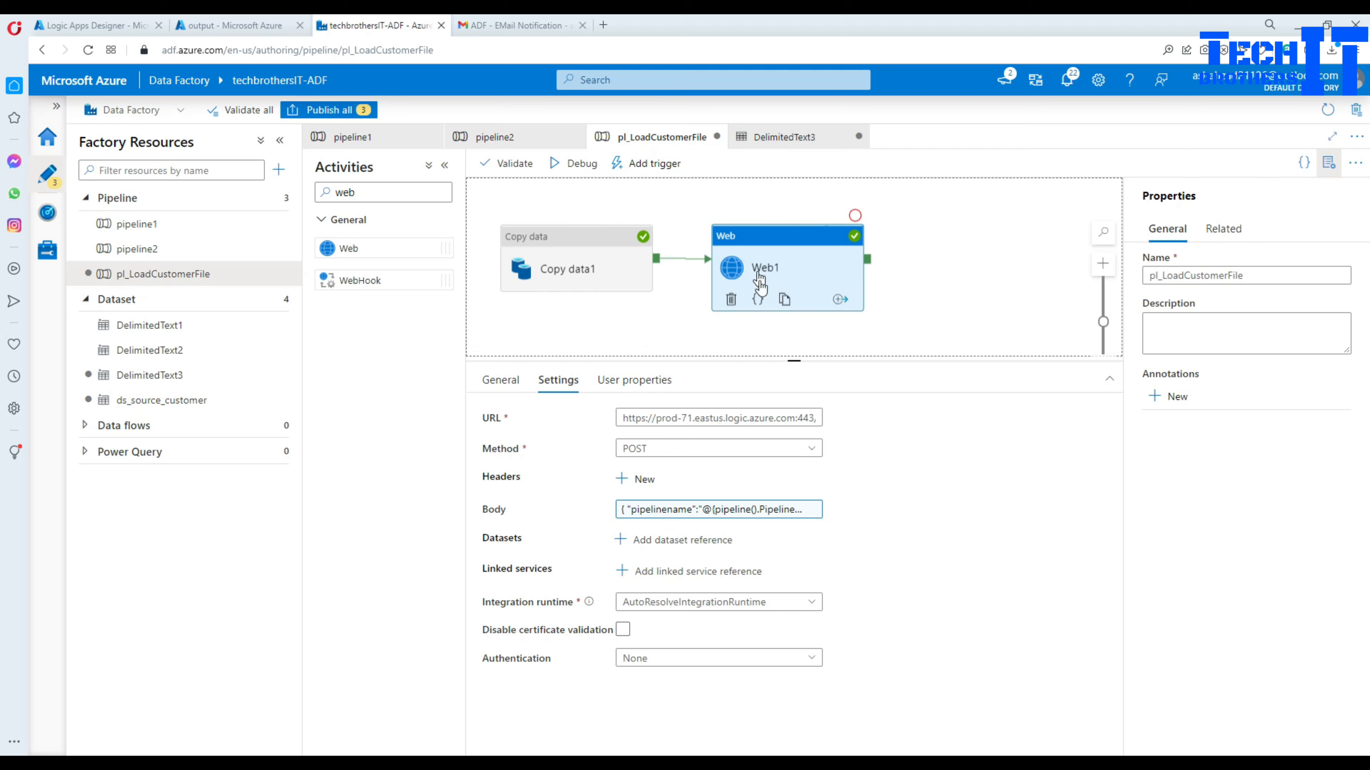